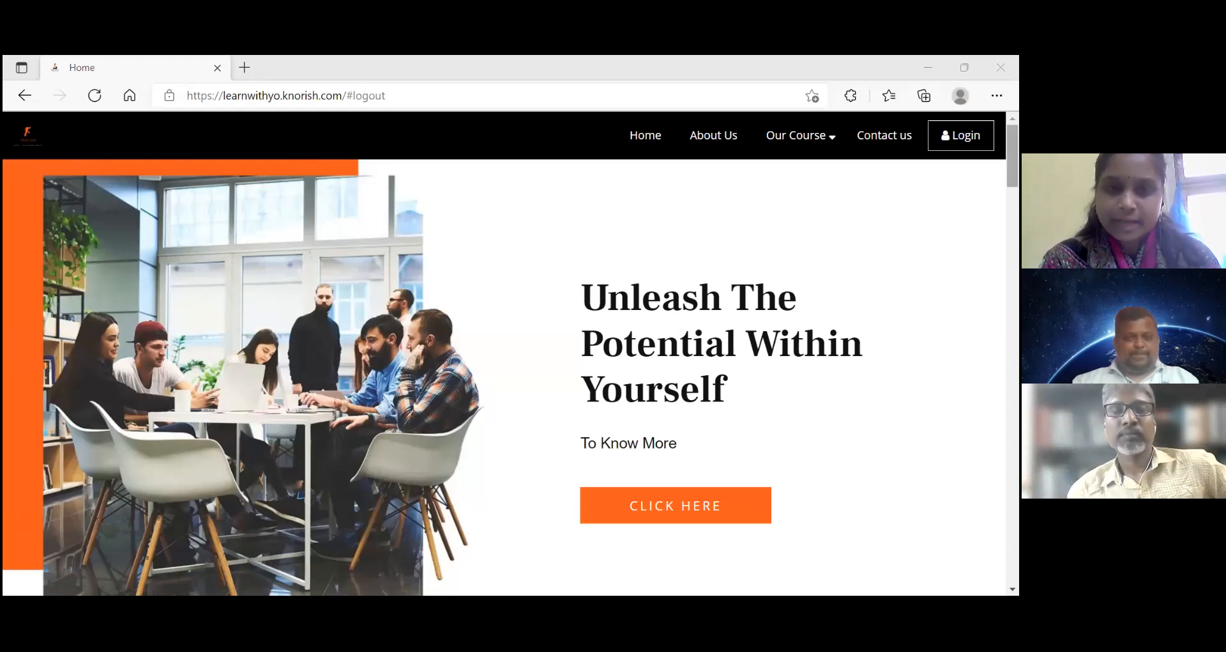
# Step: Look through the learnwithyo.knorish.com home page from the opening banner down to the contact and social media block
pyautogui.scroll(-5, 505, 377)
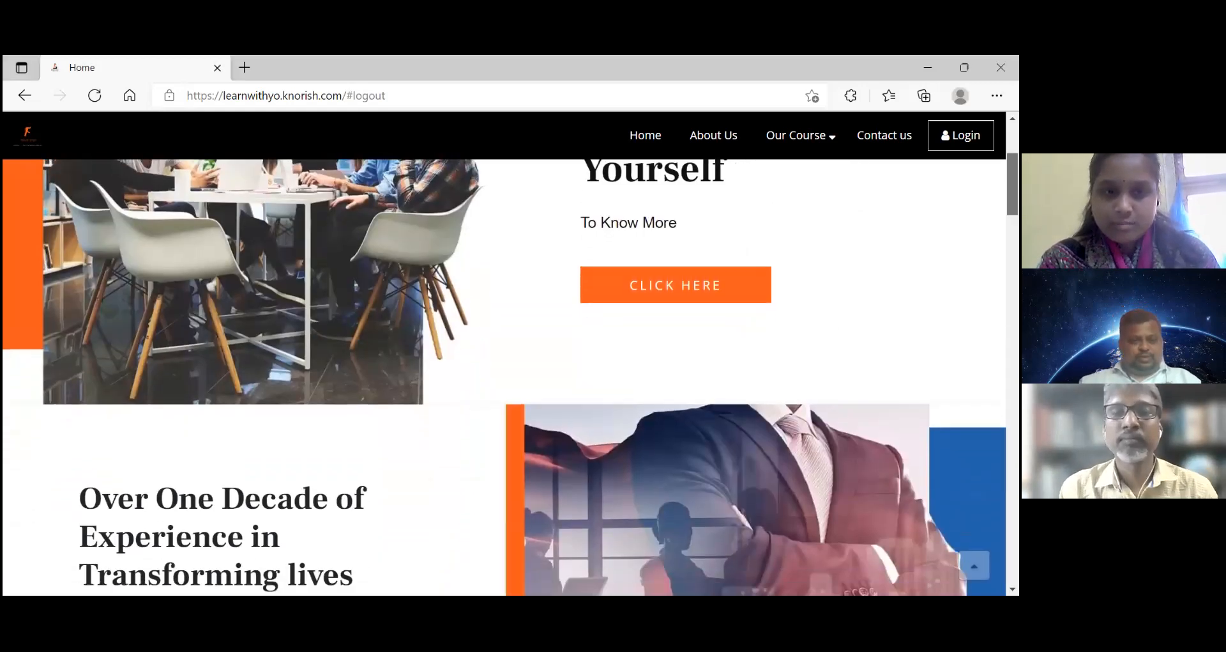
pyautogui.scroll(-9, 505, 377)
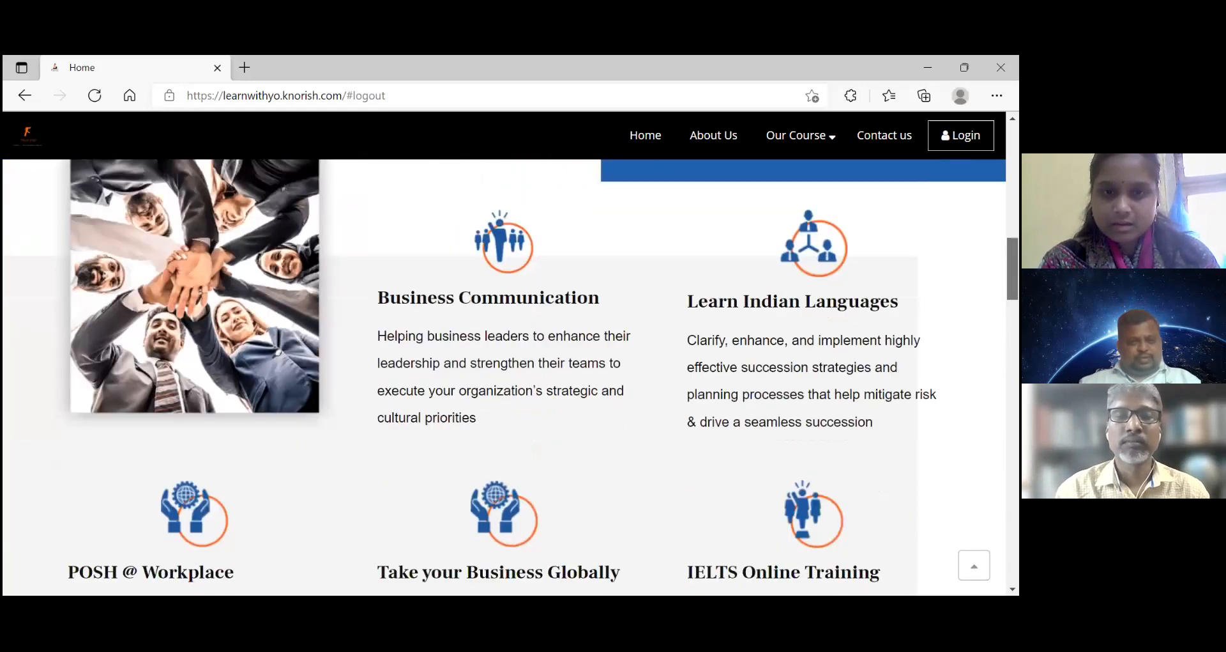
pyautogui.scroll(-7, 504, 377)
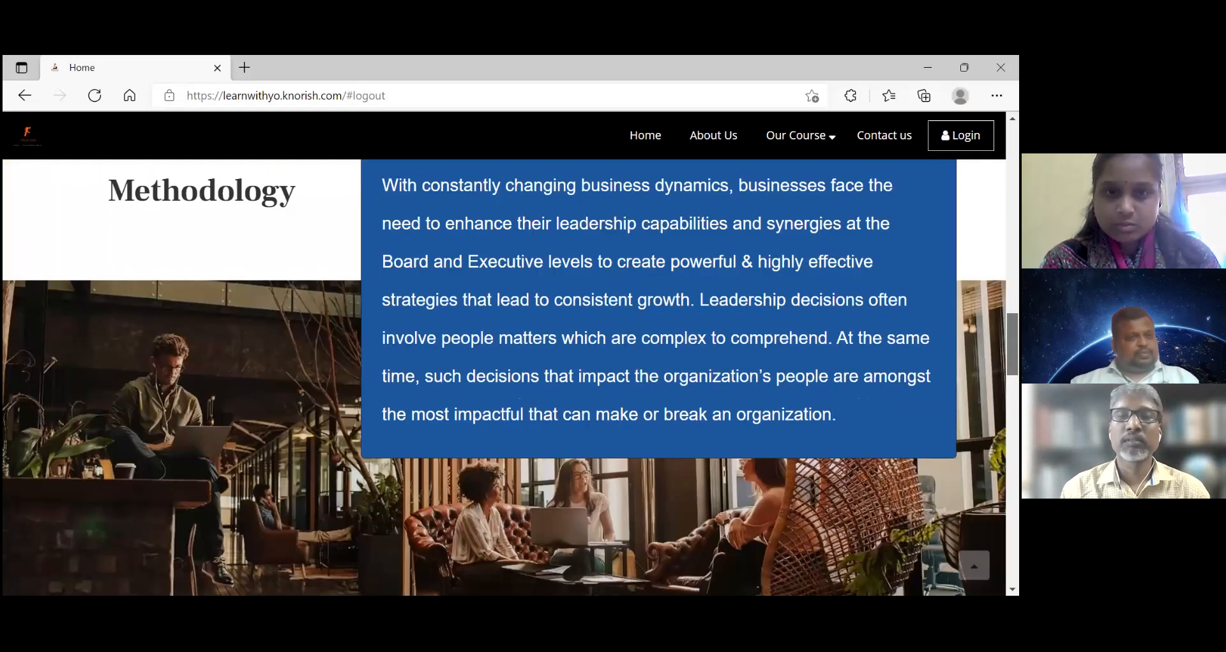
pyautogui.scroll(-20, 505, 377)
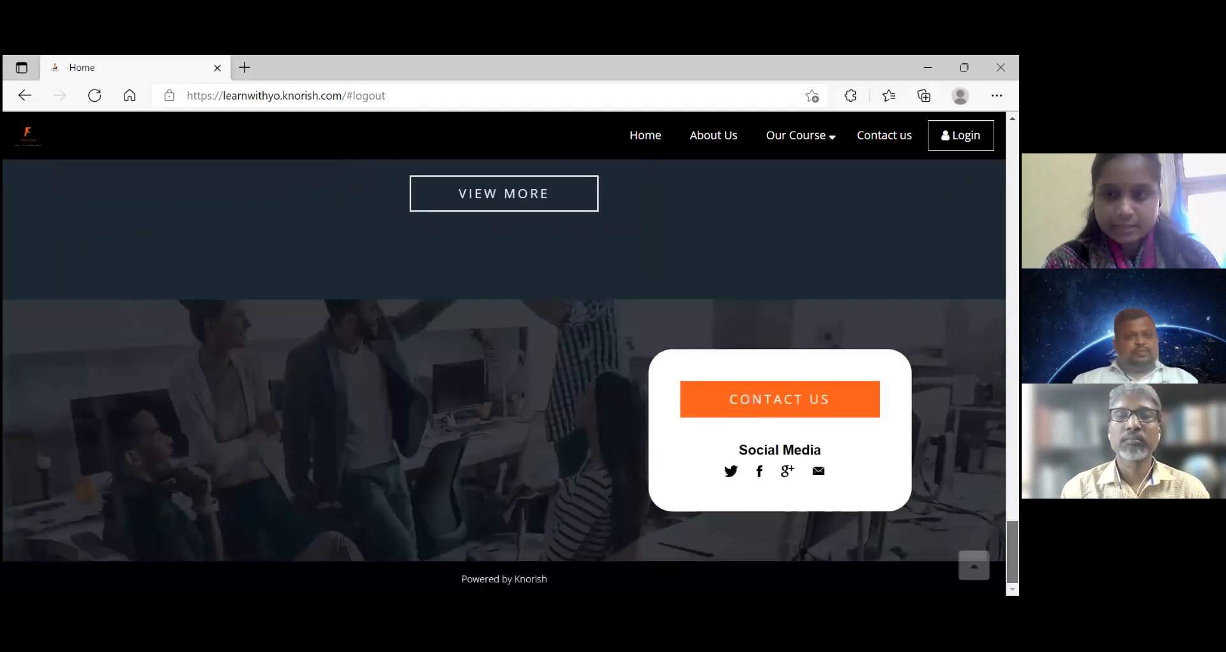
pyautogui.moveTo(1013, 552); pyautogui.dragTo(1013, 157)
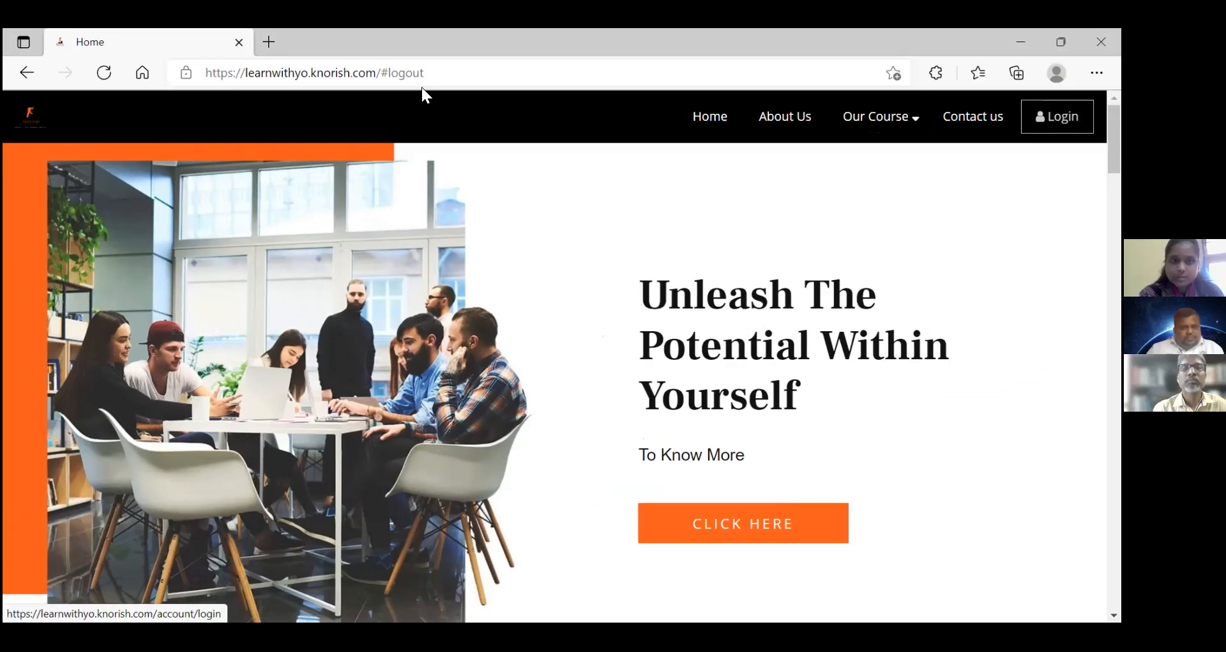
pyautogui.click(343, 95)
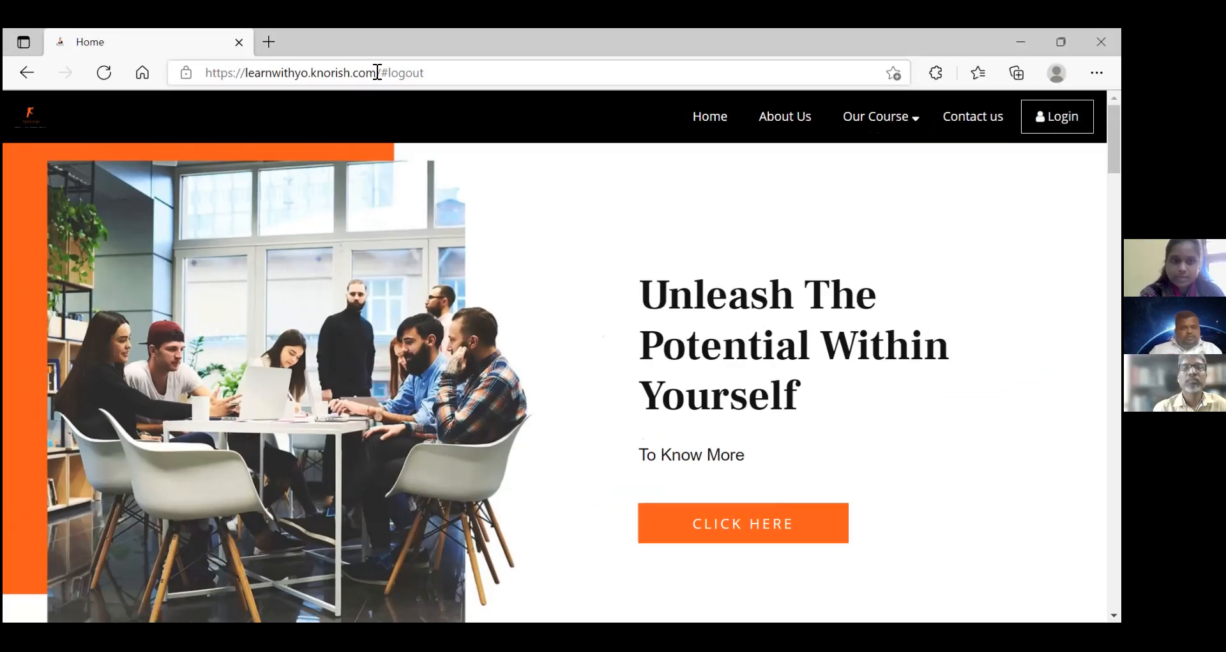
pyautogui.moveTo(327, 81); pyautogui.dragTo(198, 78)
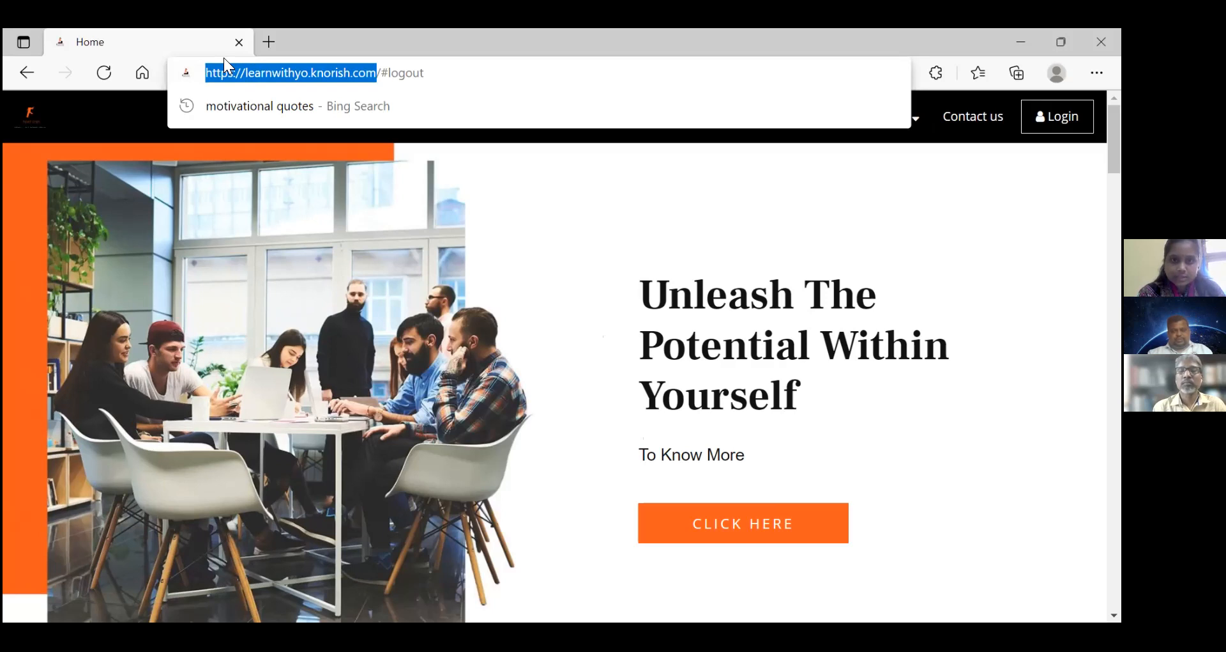
pyautogui.hotkey('alt', 'Tab')
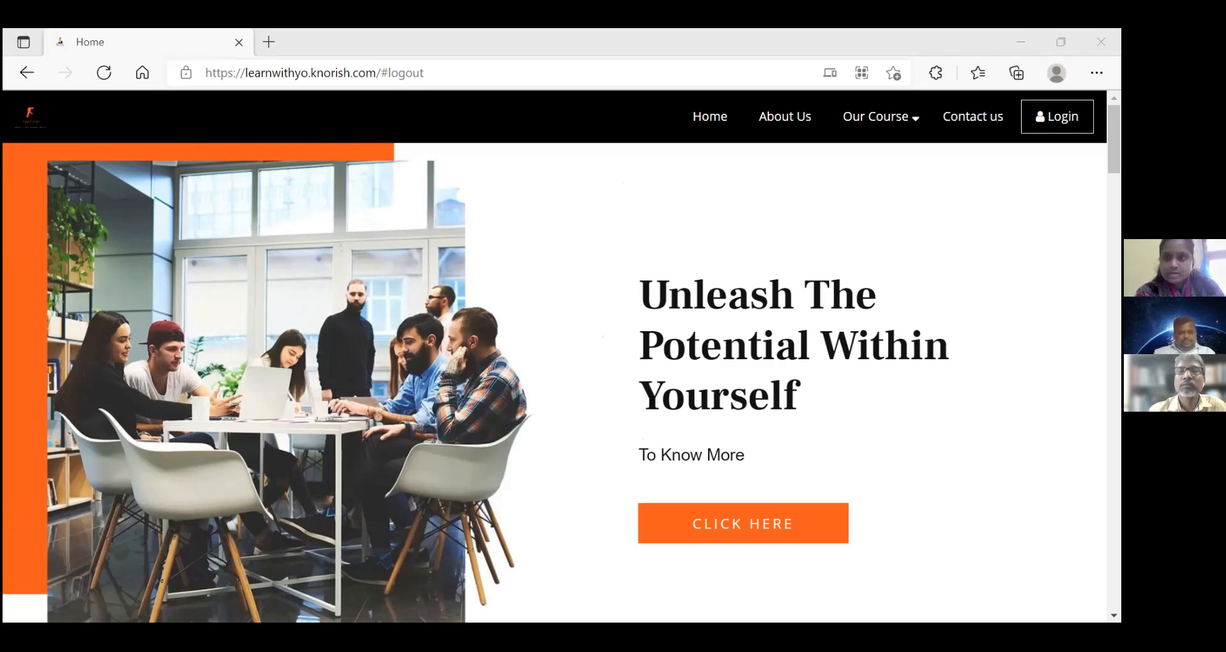
# Step: Log in to the site with the account's e-mail address and password
pyautogui.click(1058, 117)
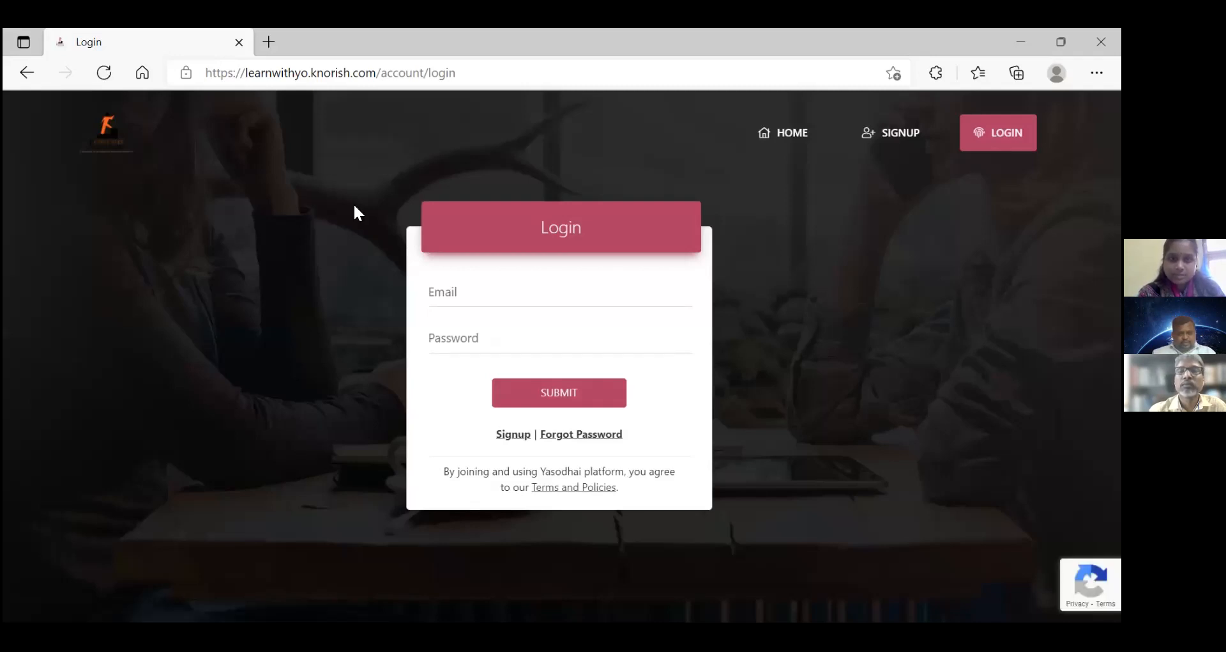
pyautogui.click(475, 298)
pyautogui.write('rtr')
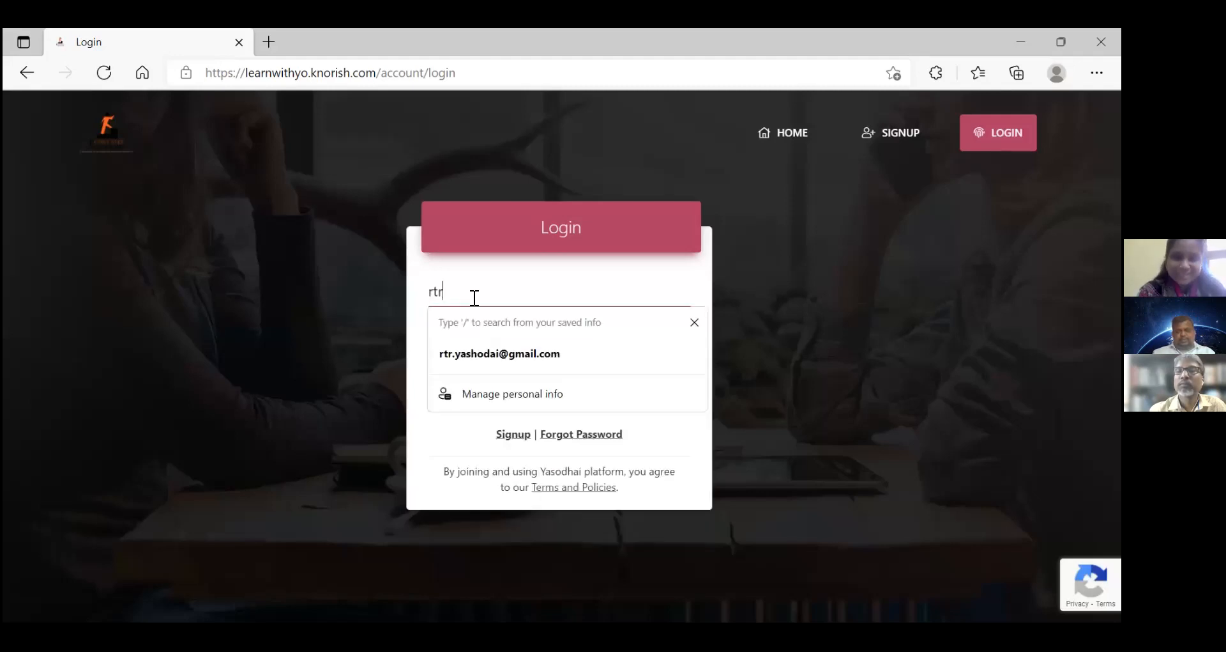
pyautogui.click(480, 353)
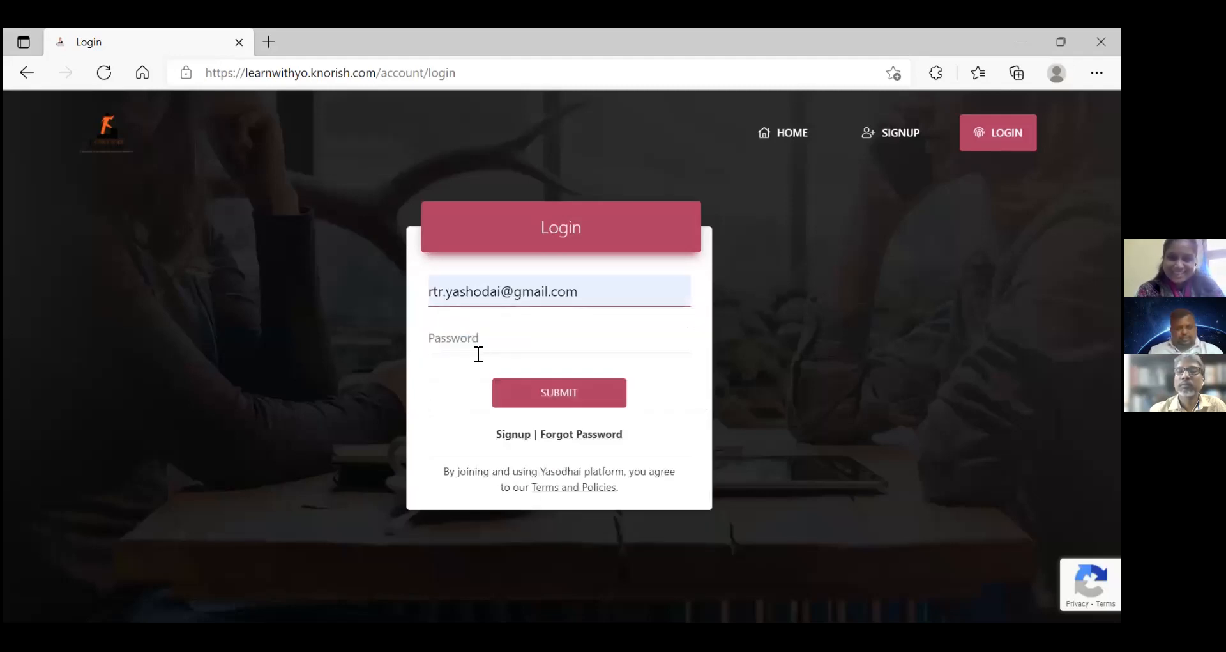
pyautogui.click(472, 342)
pyautogui.write('•')
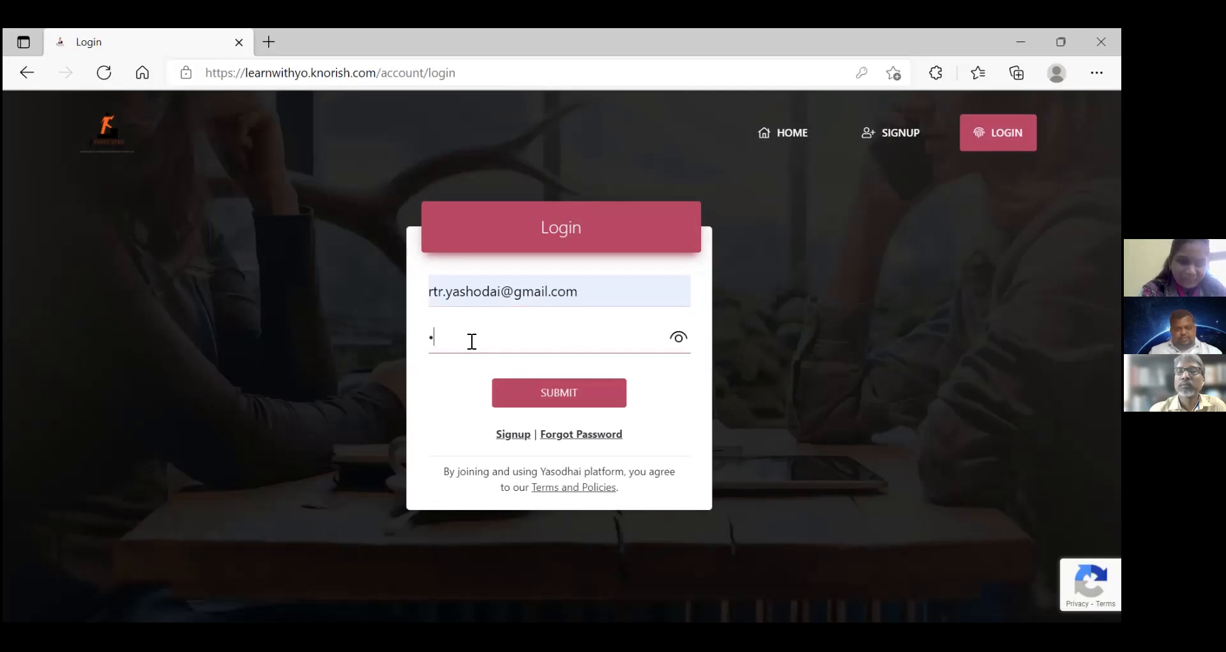
pyautogui.write('••••••')
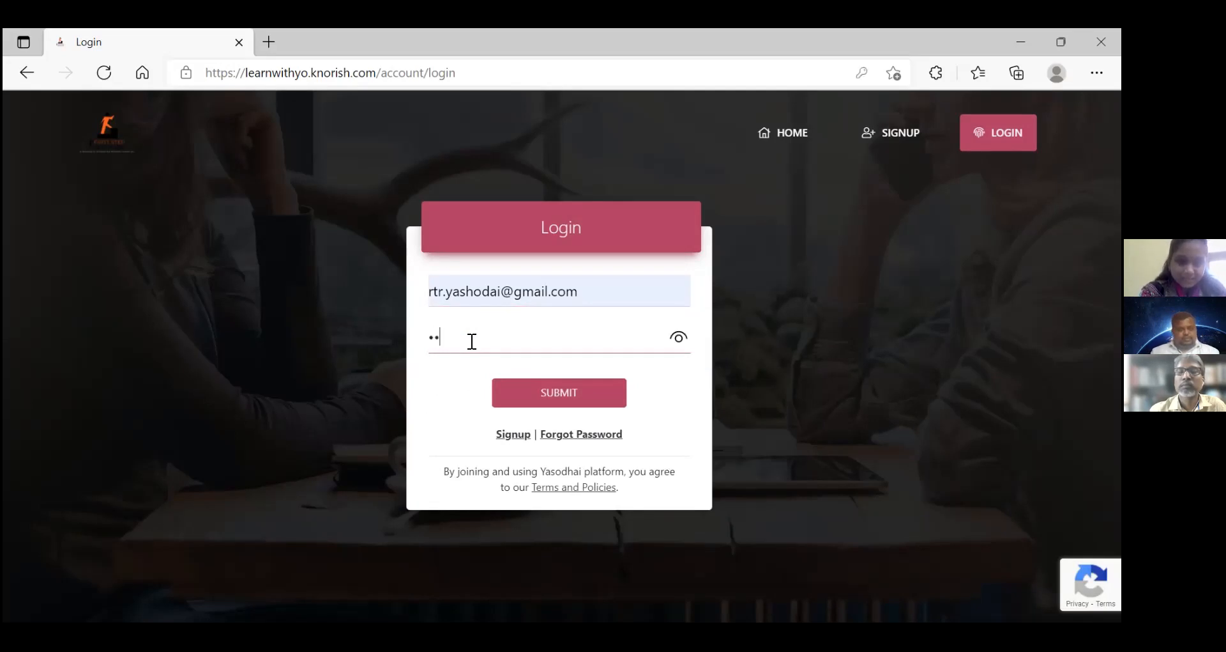
pyautogui.write('•')
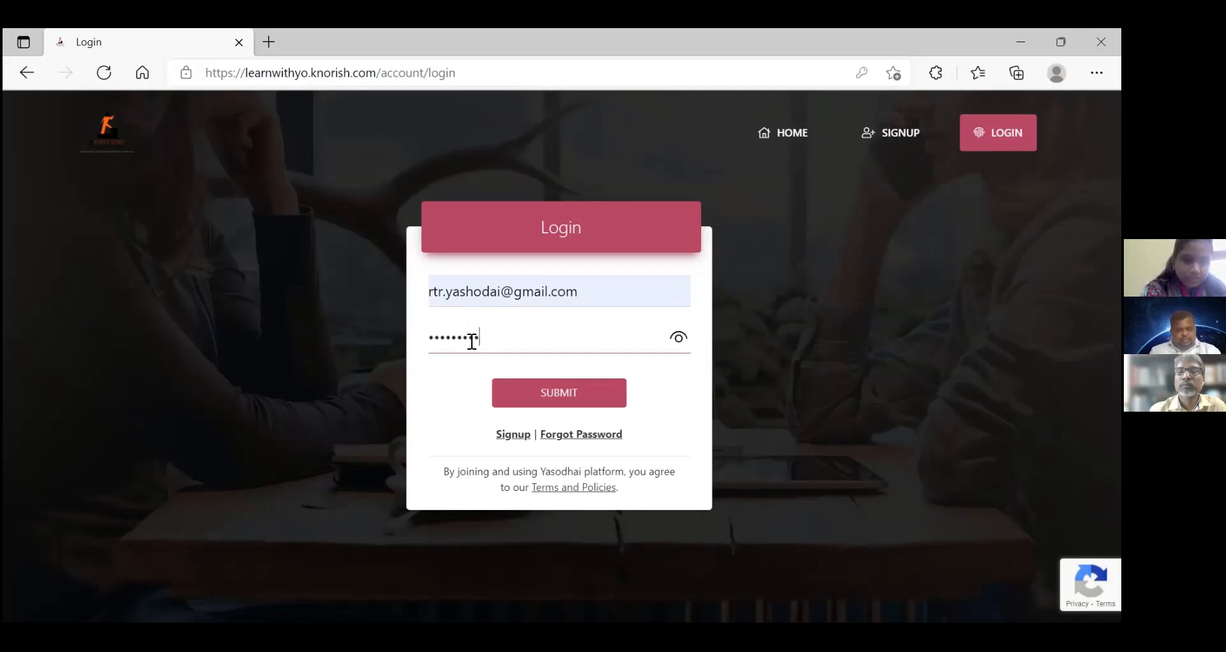
pyautogui.write('•')
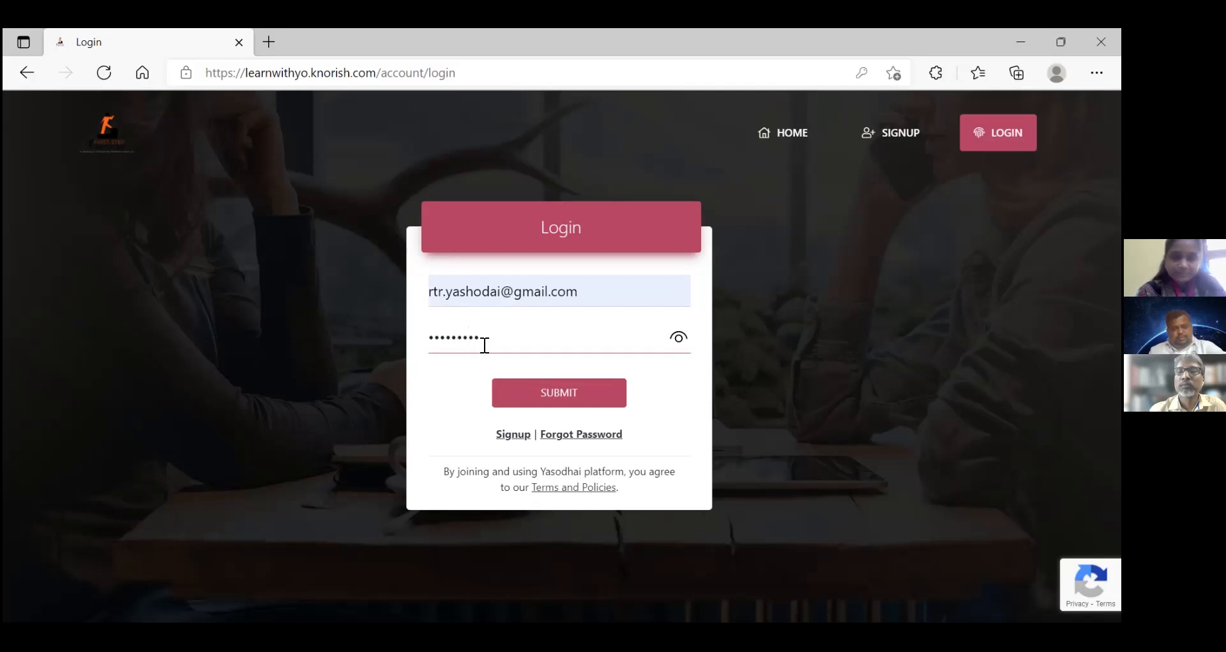
pyautogui.click(554, 402)
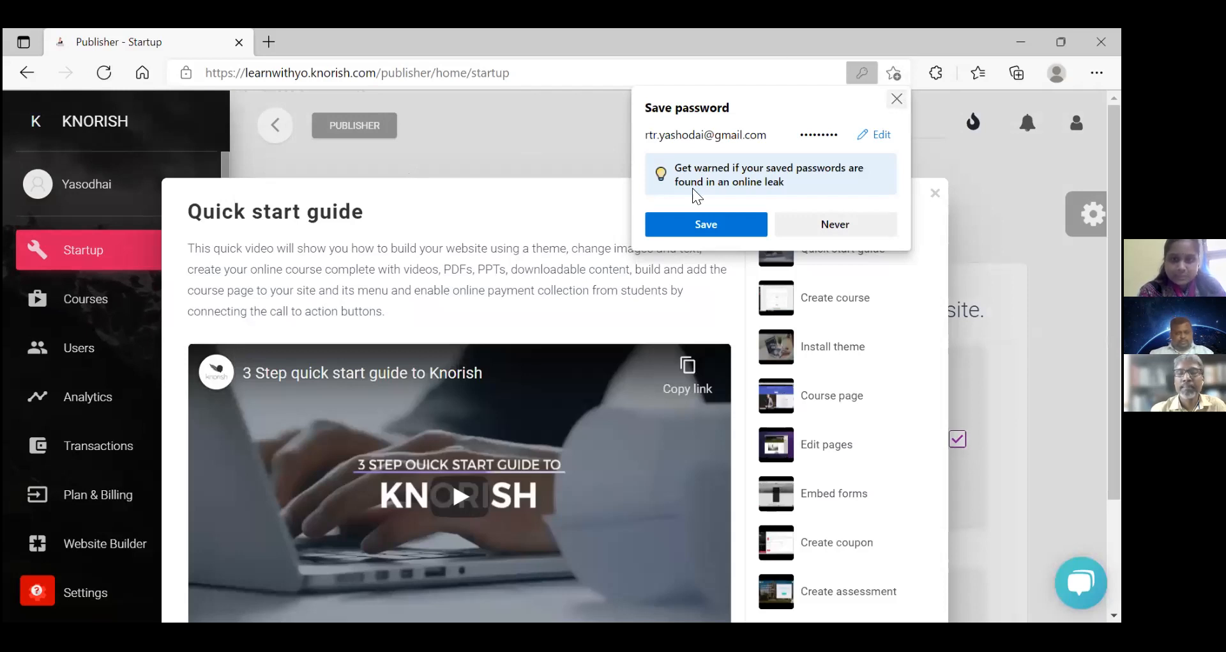
# Step: Dismiss the browser's save-password prompt and close the Quick start guide
pyautogui.click(395, 177)
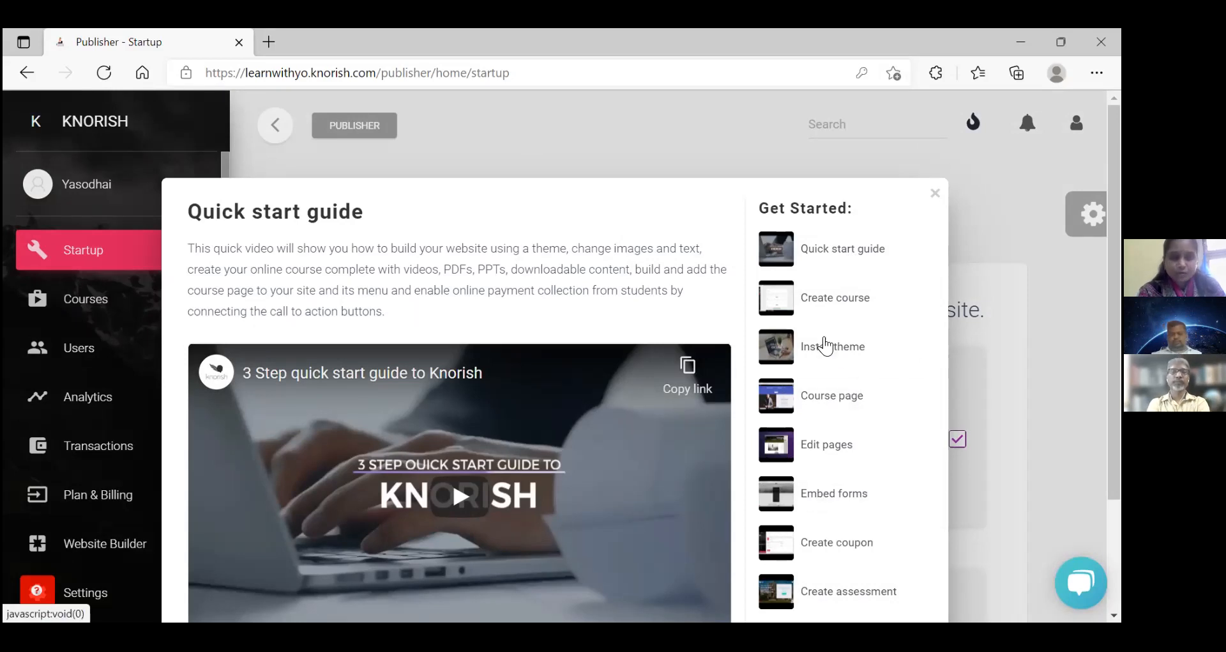
pyautogui.click(935, 194)
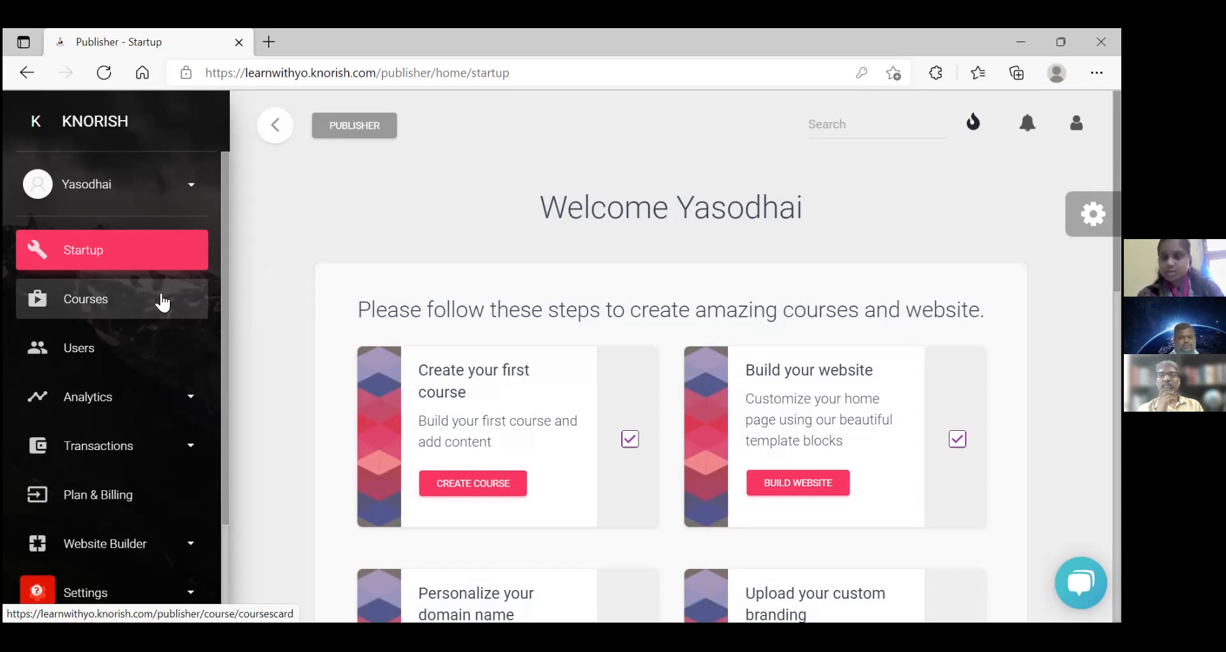
# Step: Open the publisher's course management area, check its live sessions list, and return to the courses overview
pyautogui.click(88, 312)
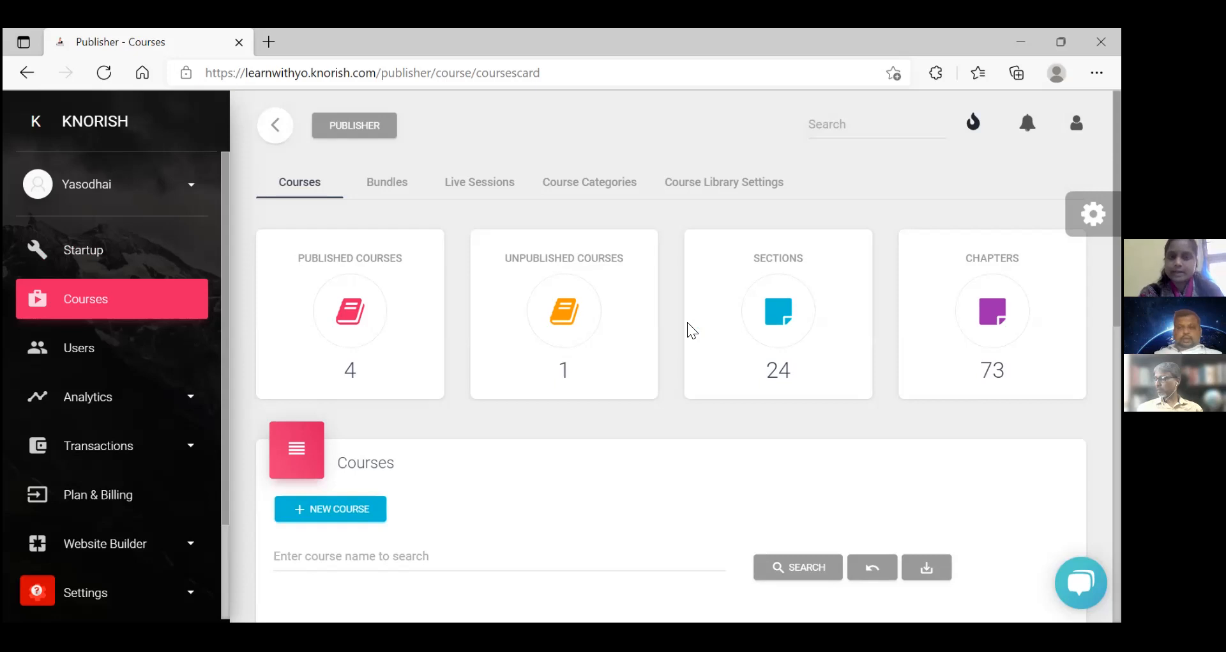
pyautogui.click(475, 184)
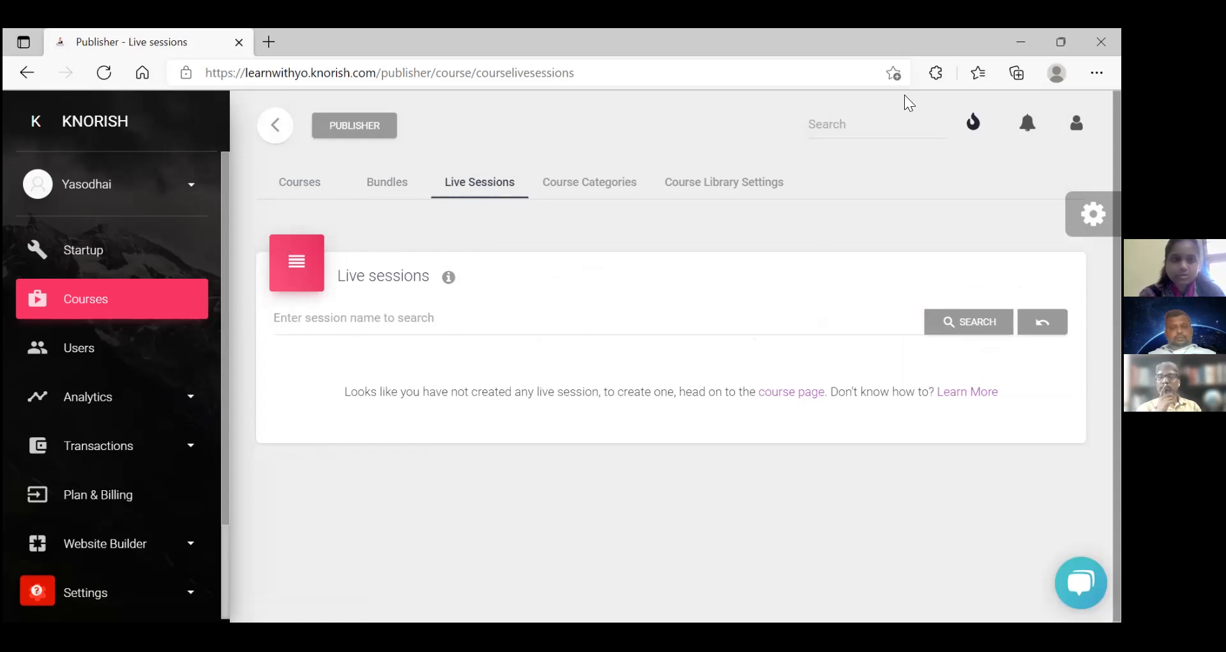
pyautogui.click(304, 195)
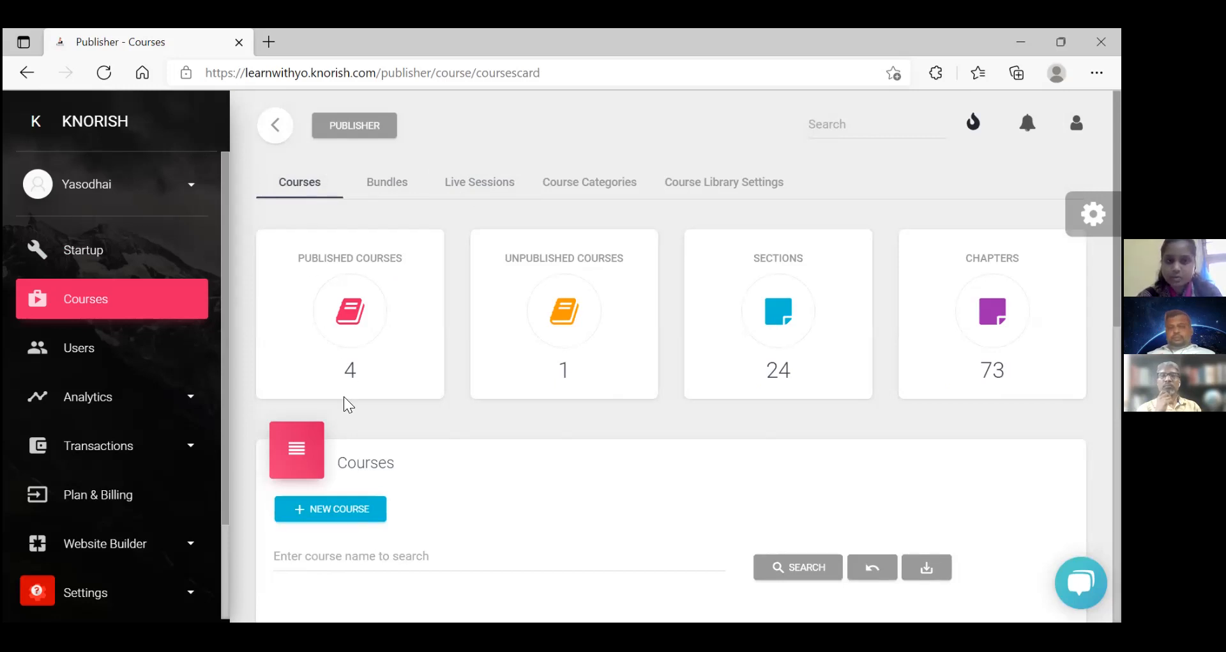
# Step: Create a new course named "Joint Meeting"
pyautogui.click(348, 511)
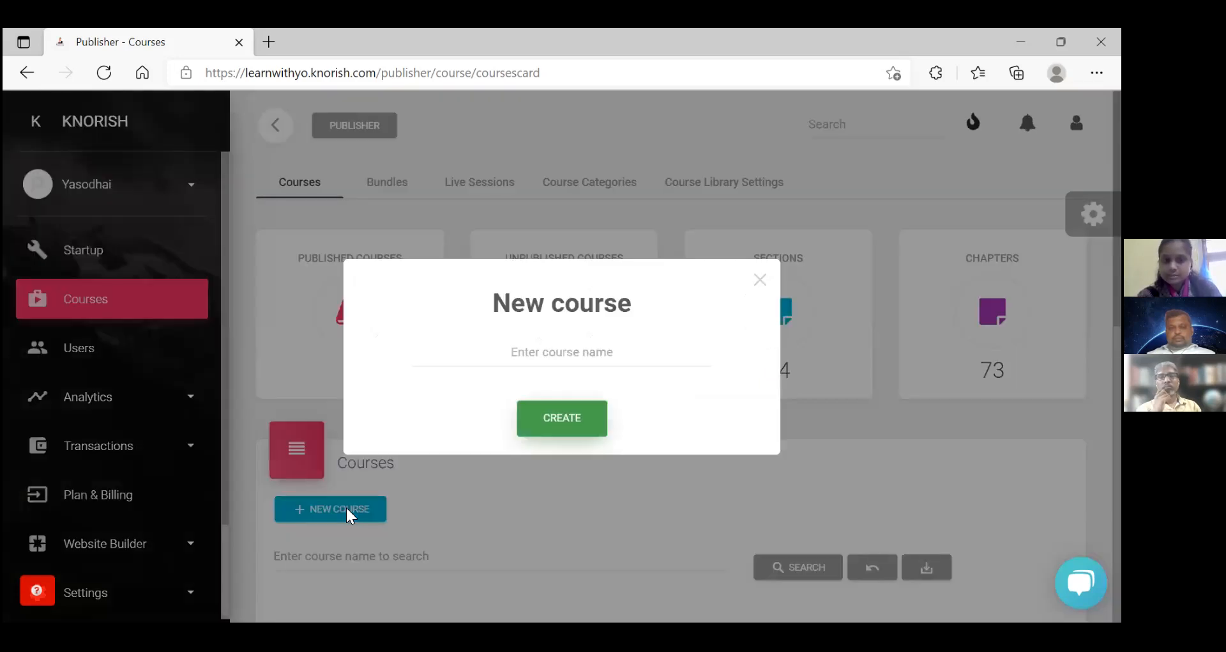
pyautogui.click(591, 359)
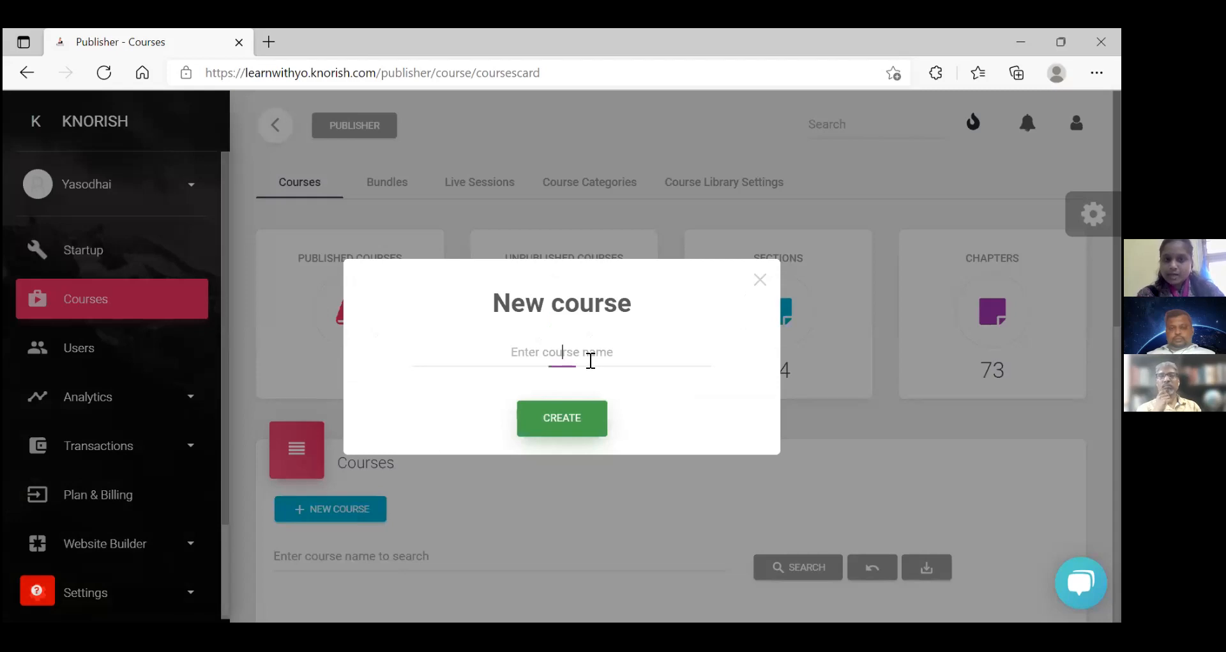
pyautogui.write('Joint Meeting')
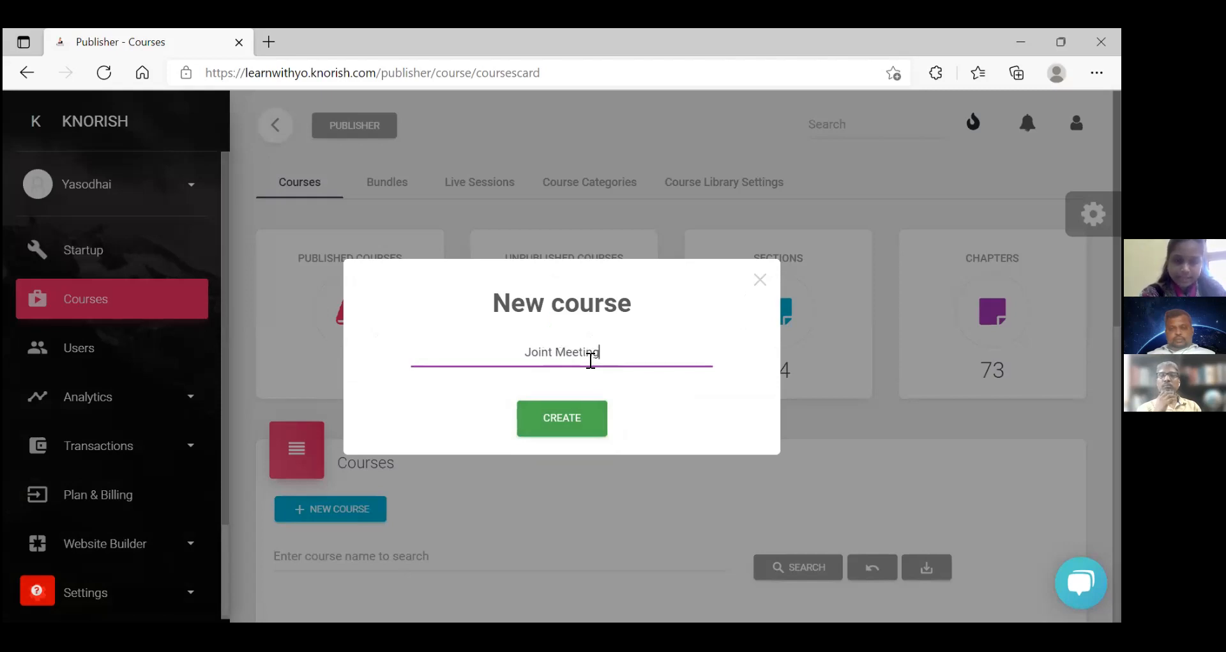
pyautogui.click(569, 419)
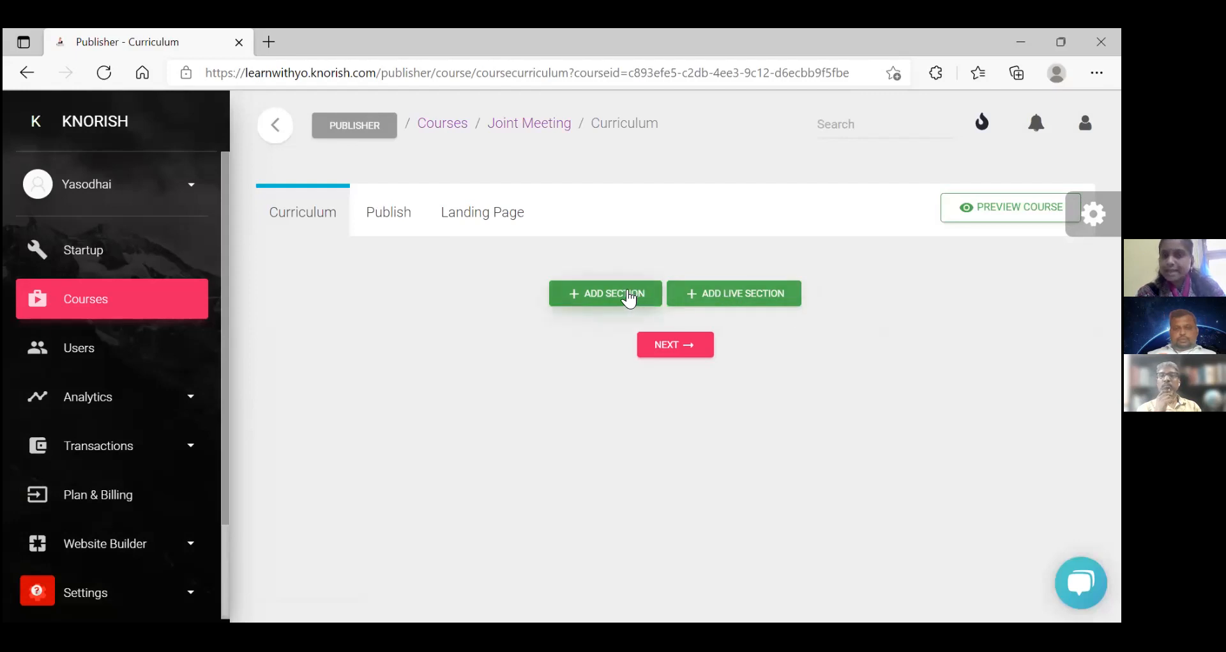
# Step: Add a single-session live section to the Joint Meeting course and name its session "Joint Meeting 1"
pyautogui.click(719, 295)
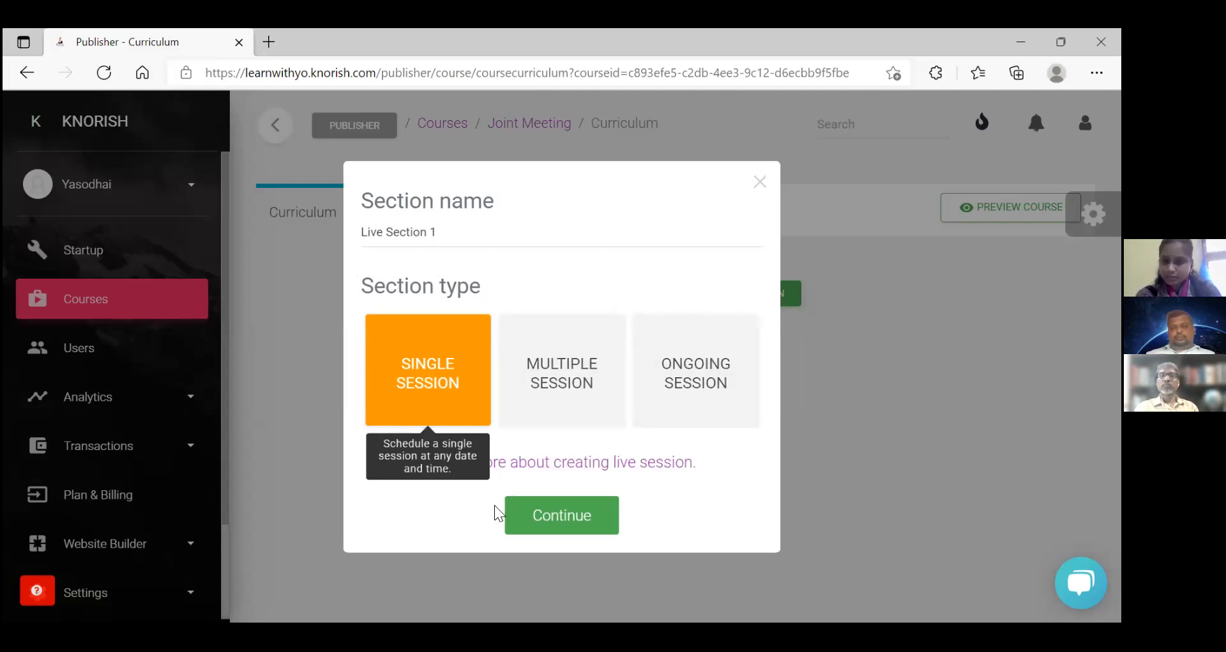
pyautogui.click(562, 517)
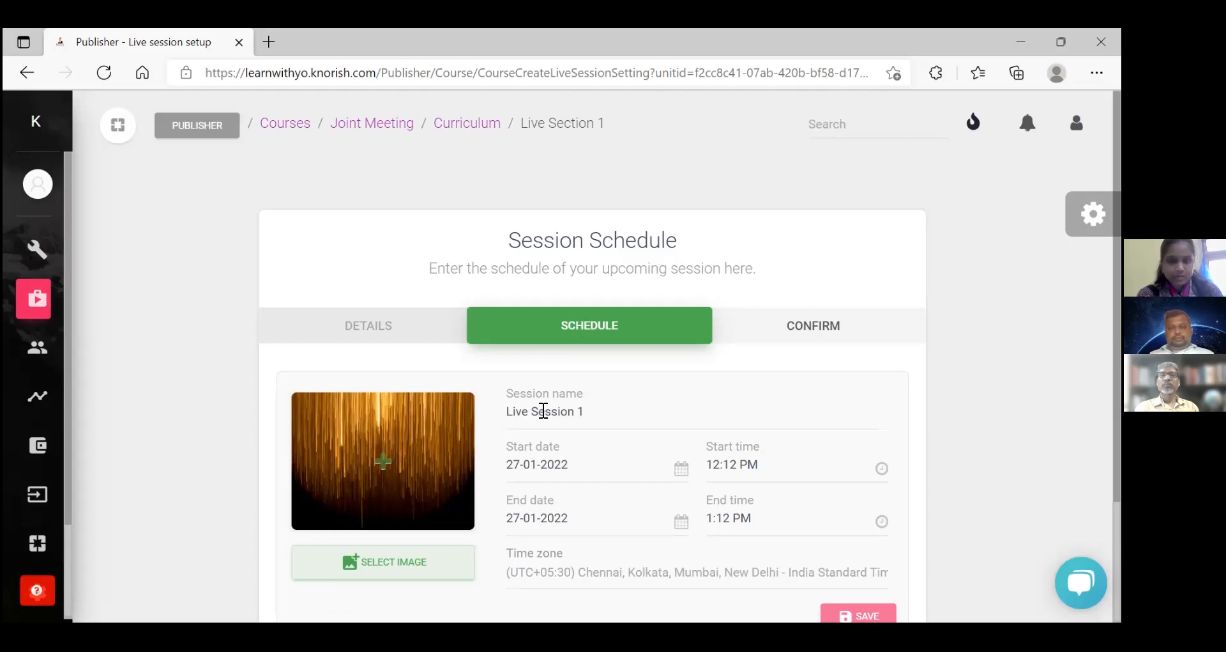
pyautogui.click(590, 411)
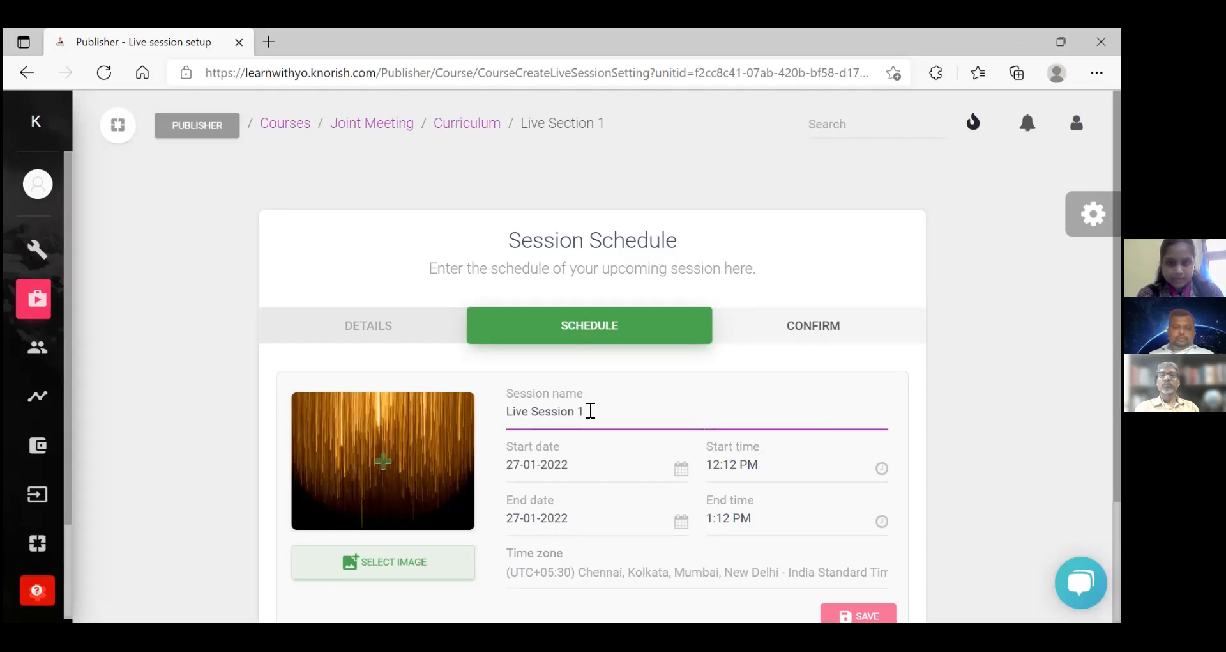
pyautogui.moveTo(590, 411); pyautogui.dragTo(493, 413)
pyautogui.write('Joint Meeting 1')
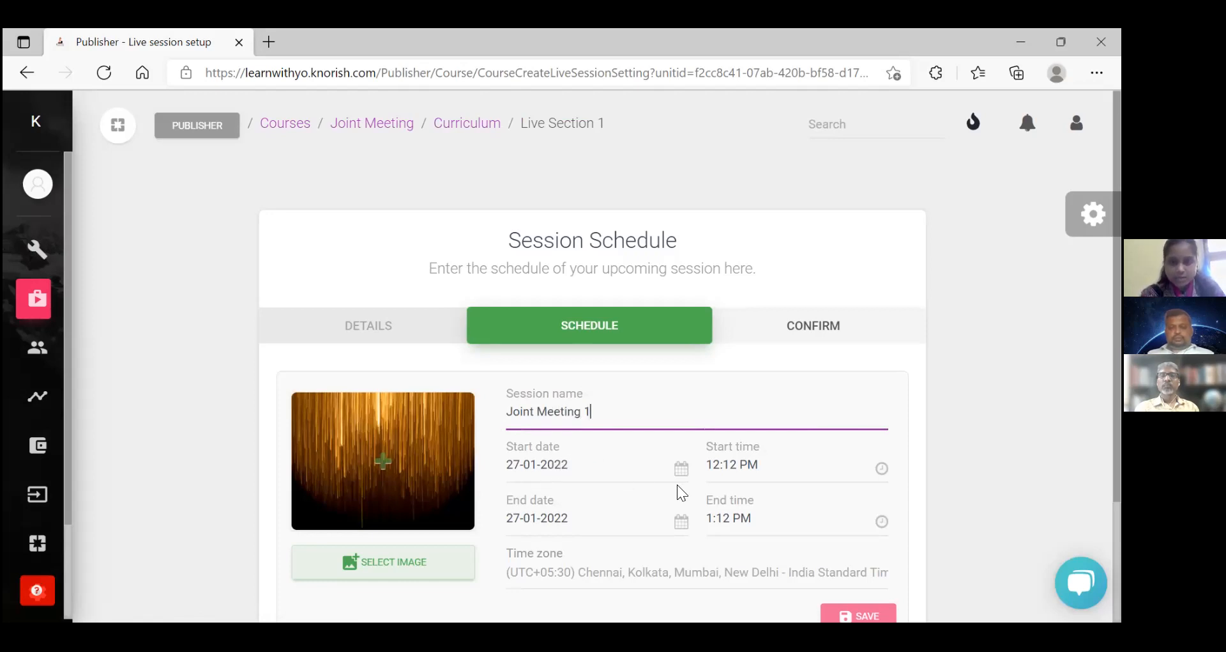
# Step: Set the start time of the Joint Meeting 1 session to 12:20 PM
pyautogui.click(758, 465)
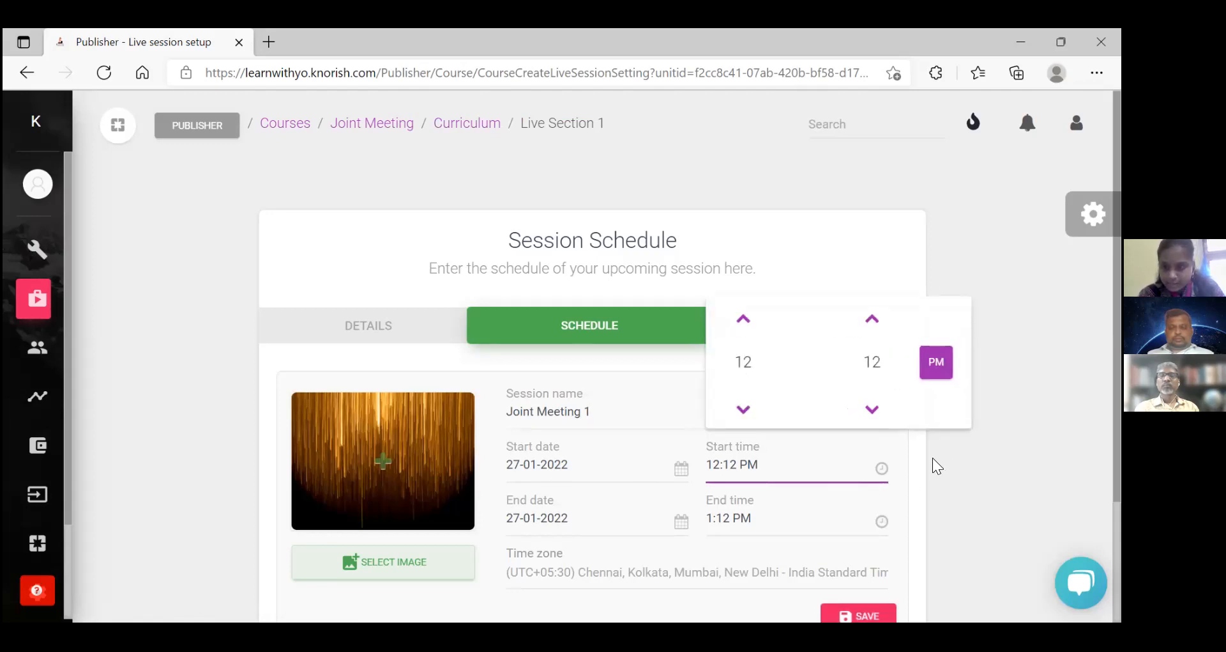
pyautogui.click(873, 319)
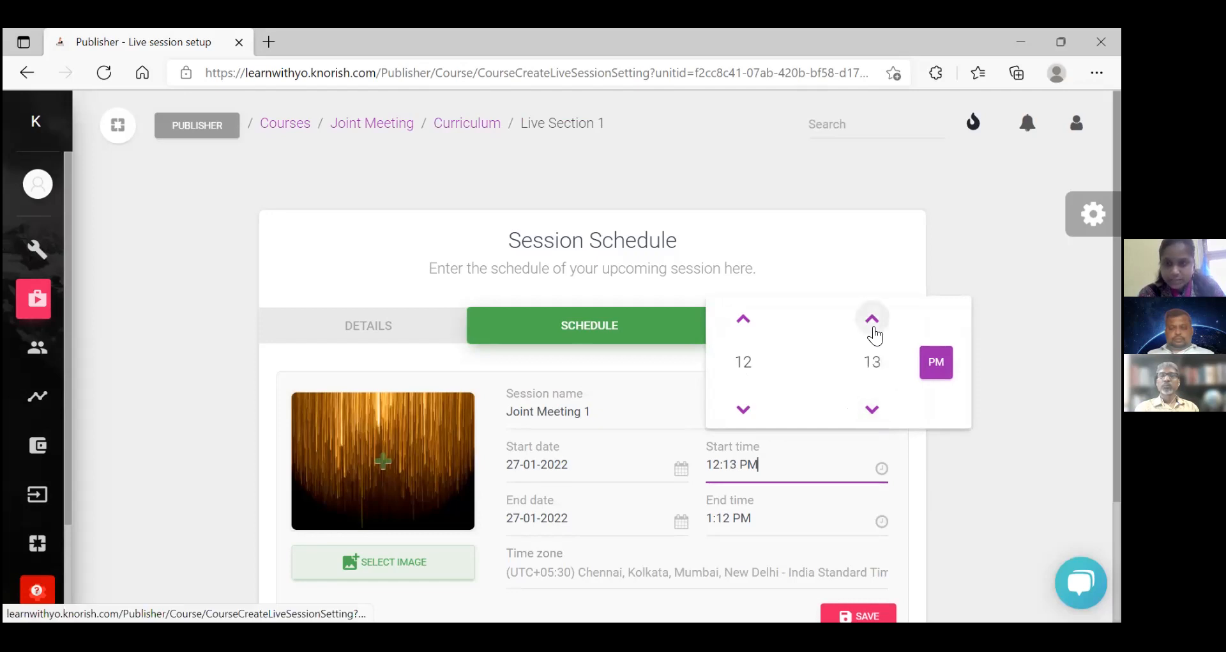
pyautogui.click(873, 319)
pyautogui.click(873, 319)
pyautogui.click(875, 332)
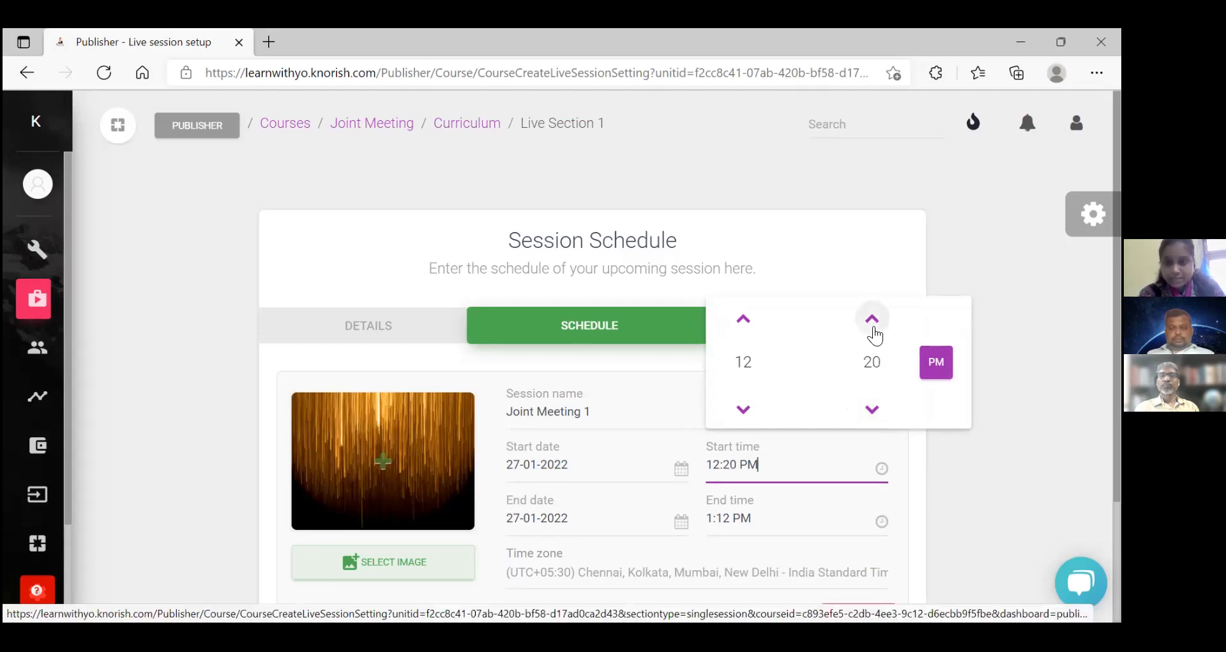
pyautogui.click(830, 391)
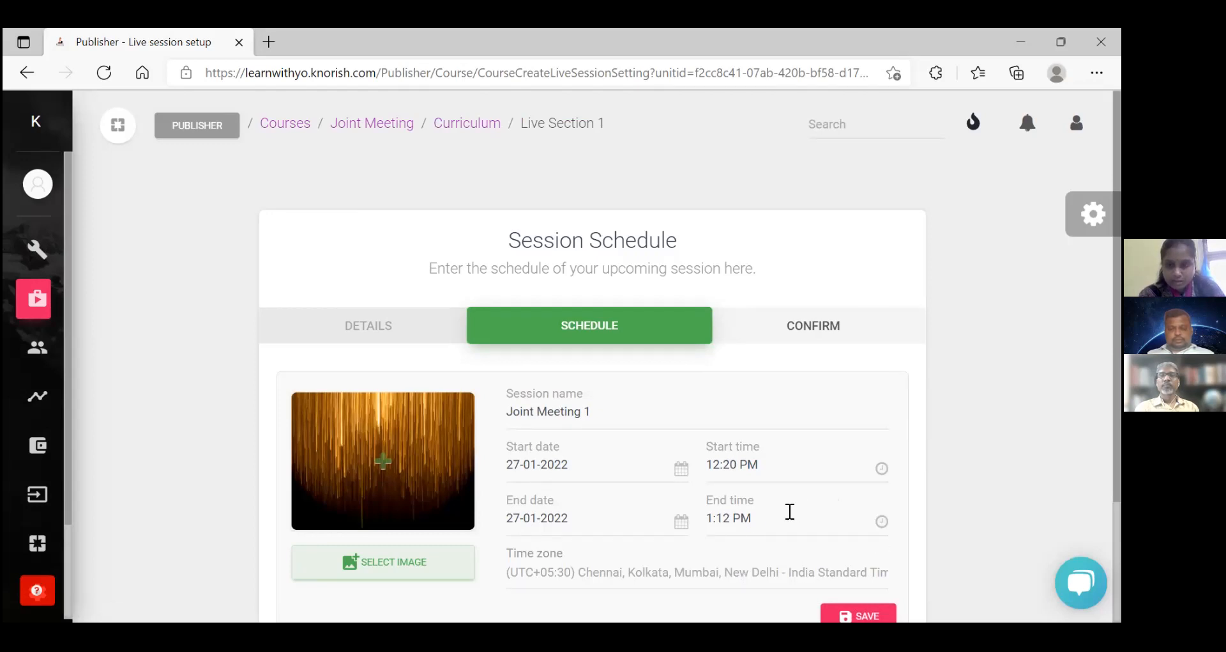
# Step: Set the end time of the Joint Meeting 1 session to 1:20 PM
pyautogui.click(765, 512)
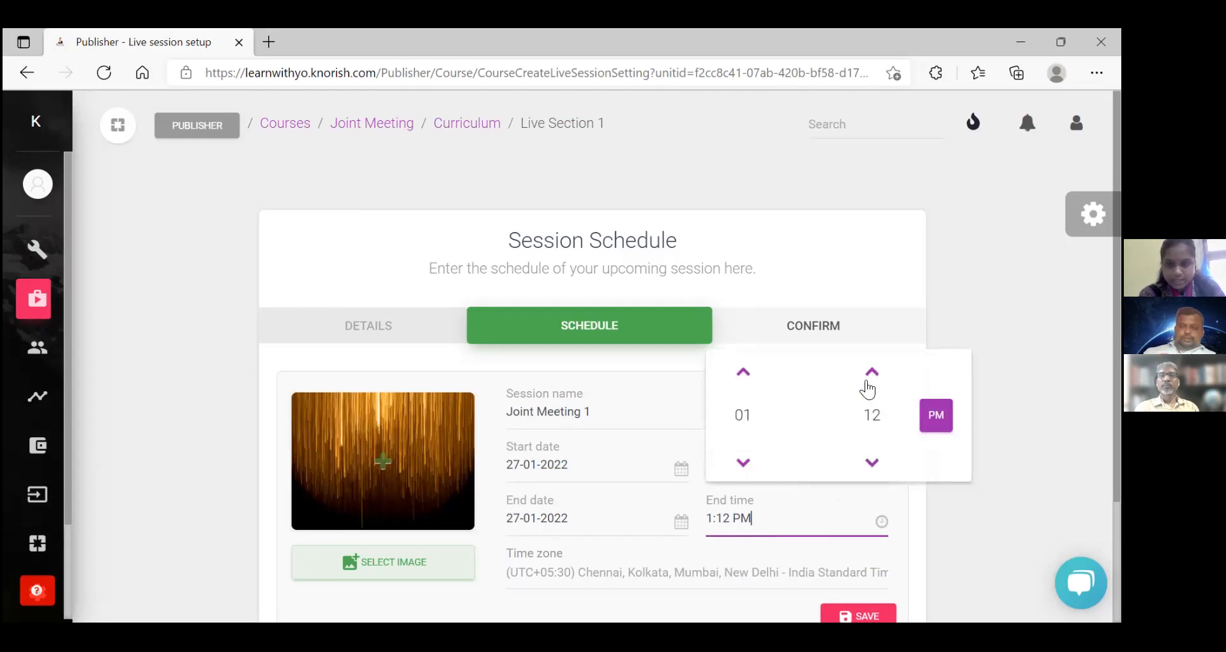
pyautogui.click(872, 372)
pyautogui.click(872, 372)
pyautogui.click(872, 373)
pyautogui.click(872, 373)
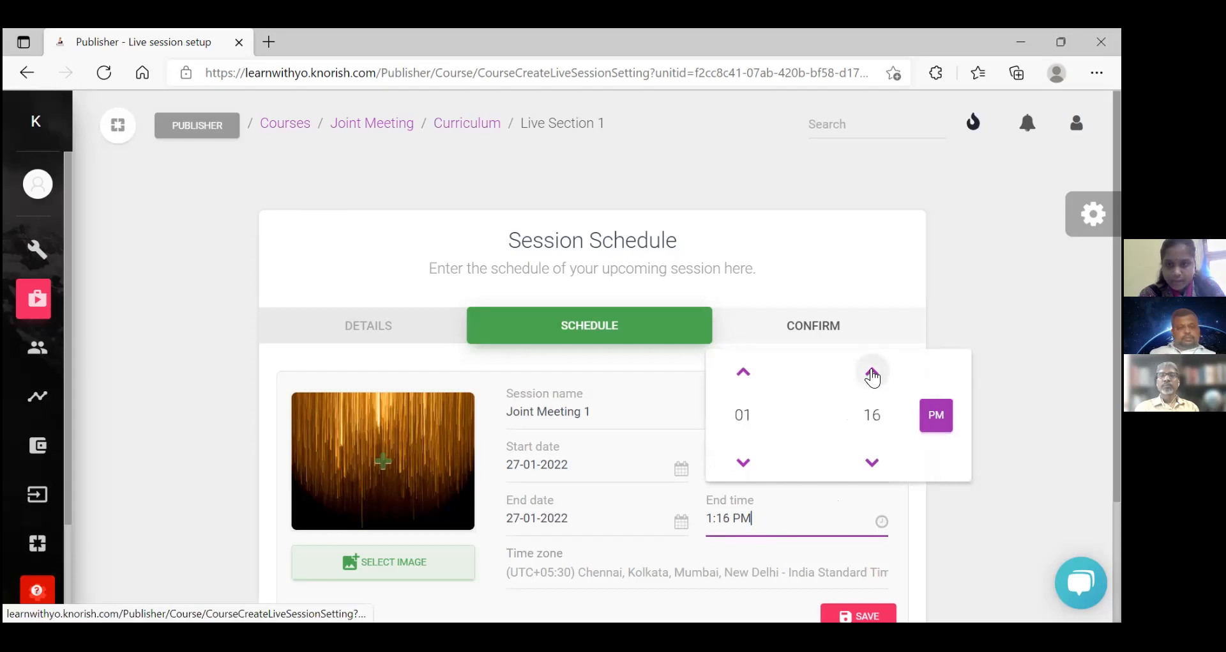
pyautogui.click(872, 372)
pyautogui.click(872, 372)
pyautogui.click(872, 373)
pyautogui.click(872, 372)
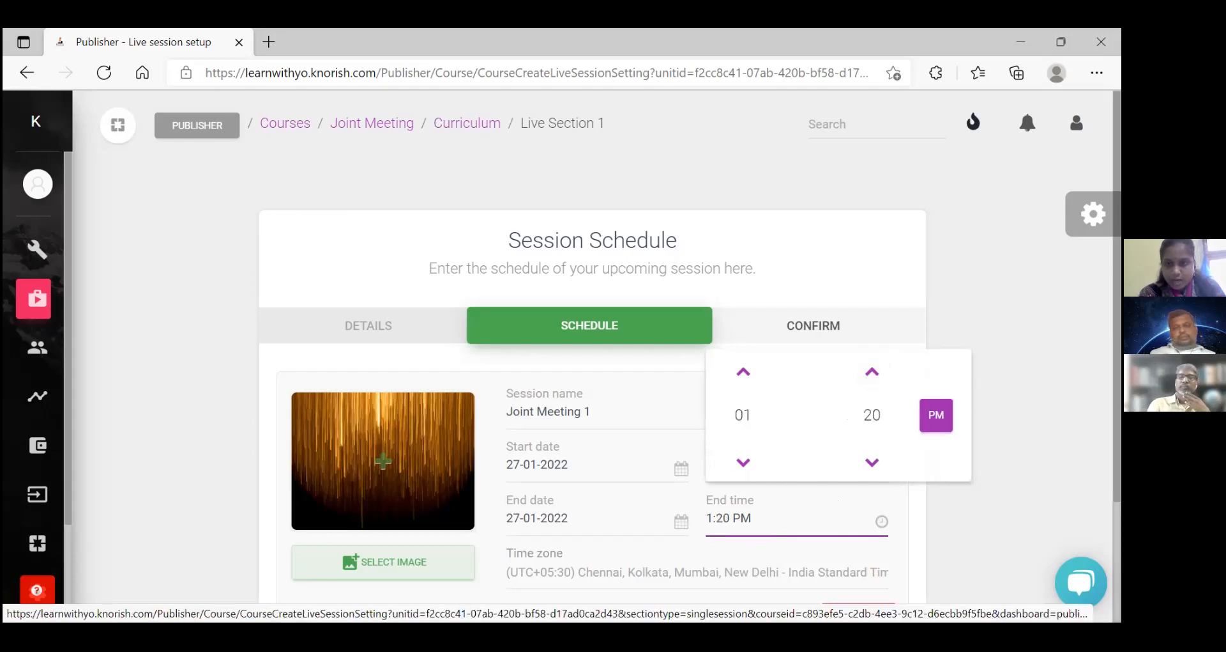
pyautogui.click(1016, 428)
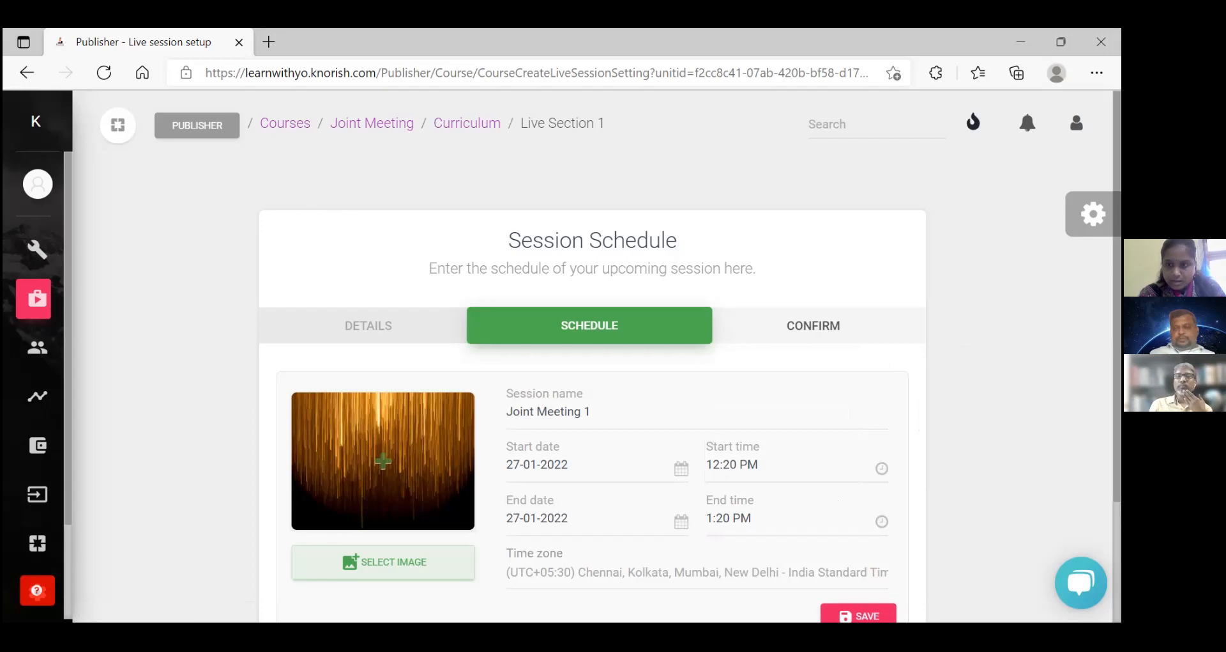
pyautogui.scroll(-1, 611, 358)
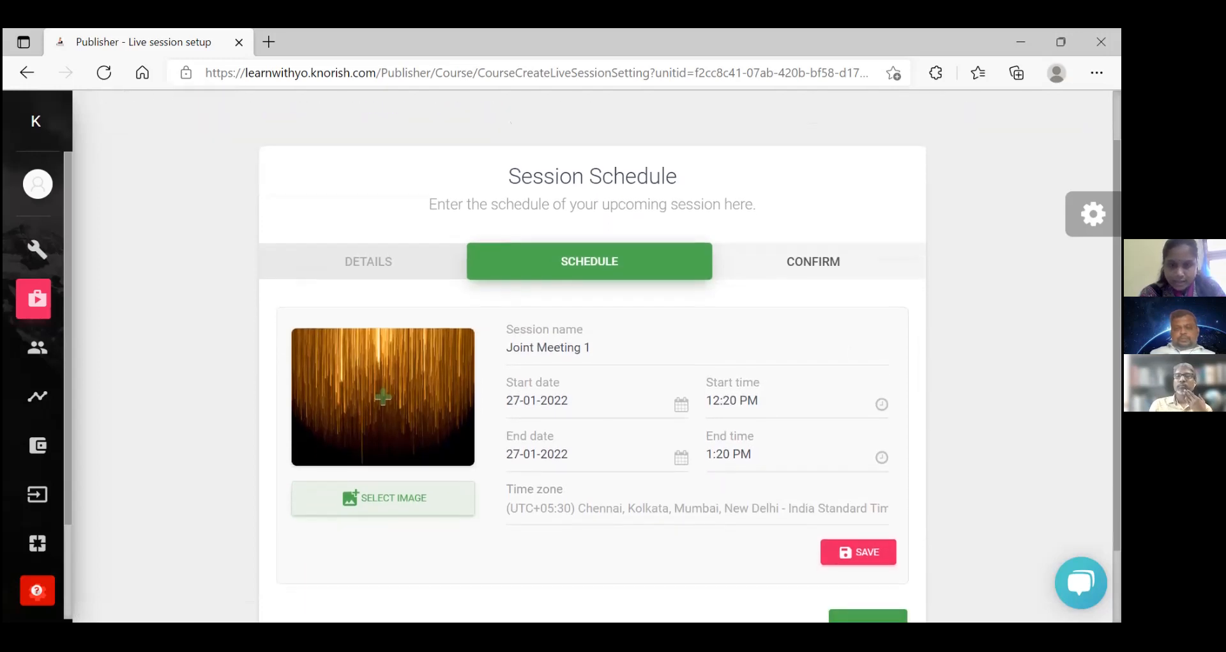
pyautogui.scroll(-1, 873, 454)
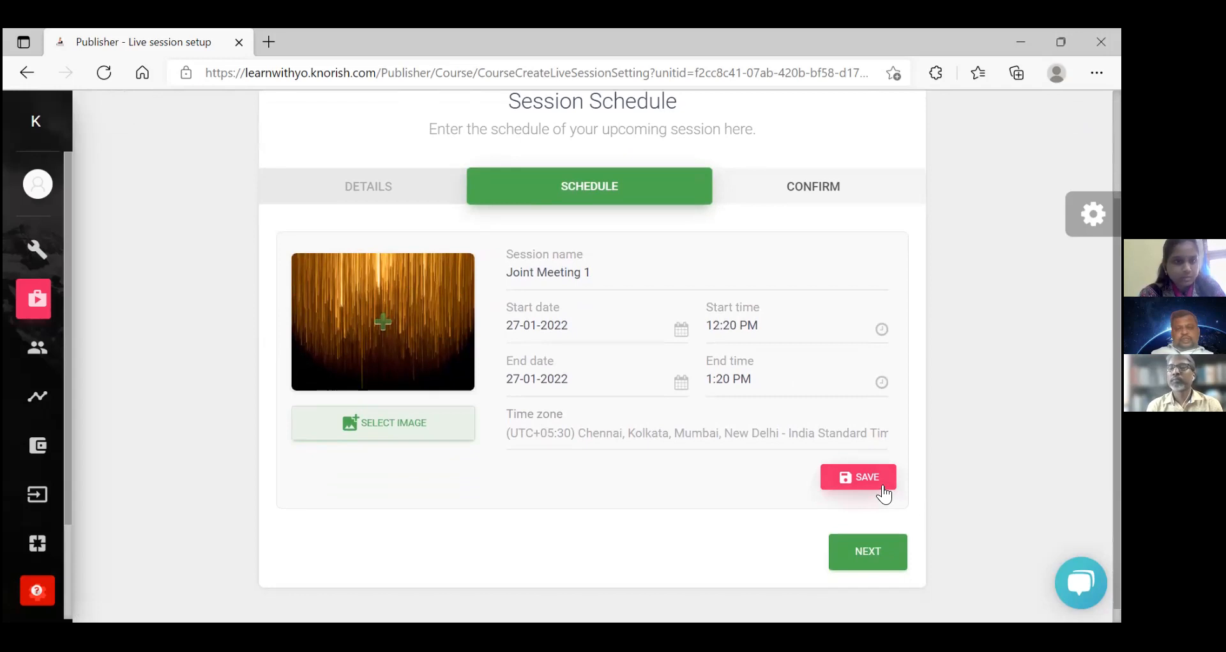
pyautogui.click(417, 421)
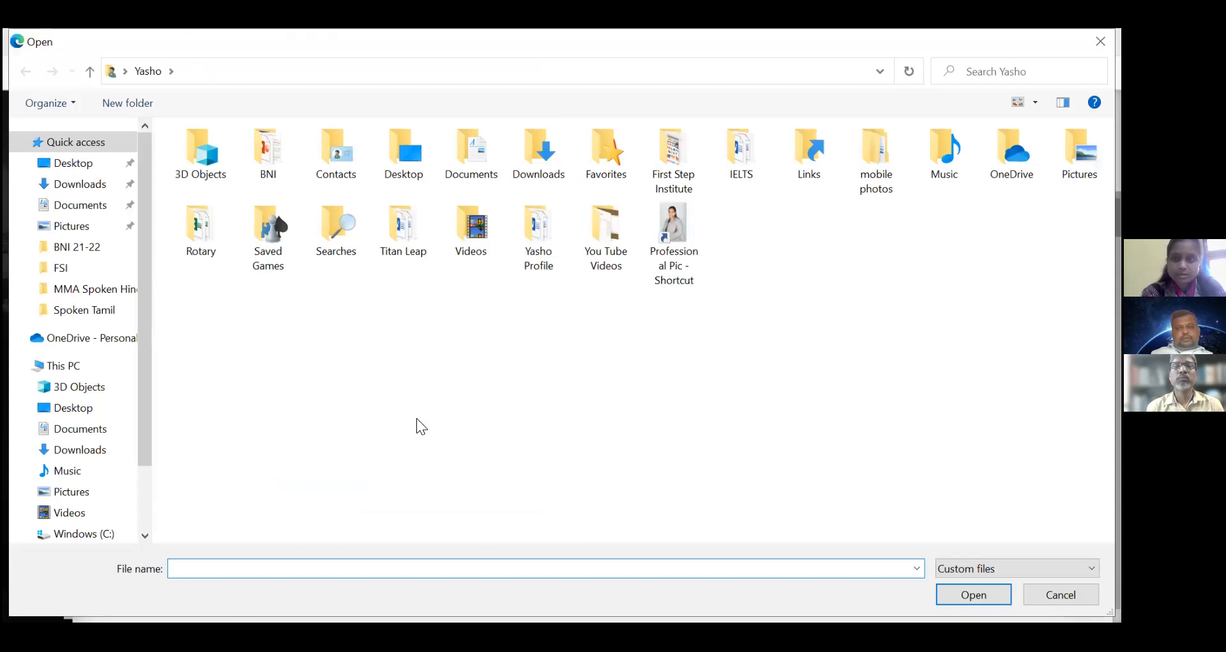
pyautogui.click(1100, 42)
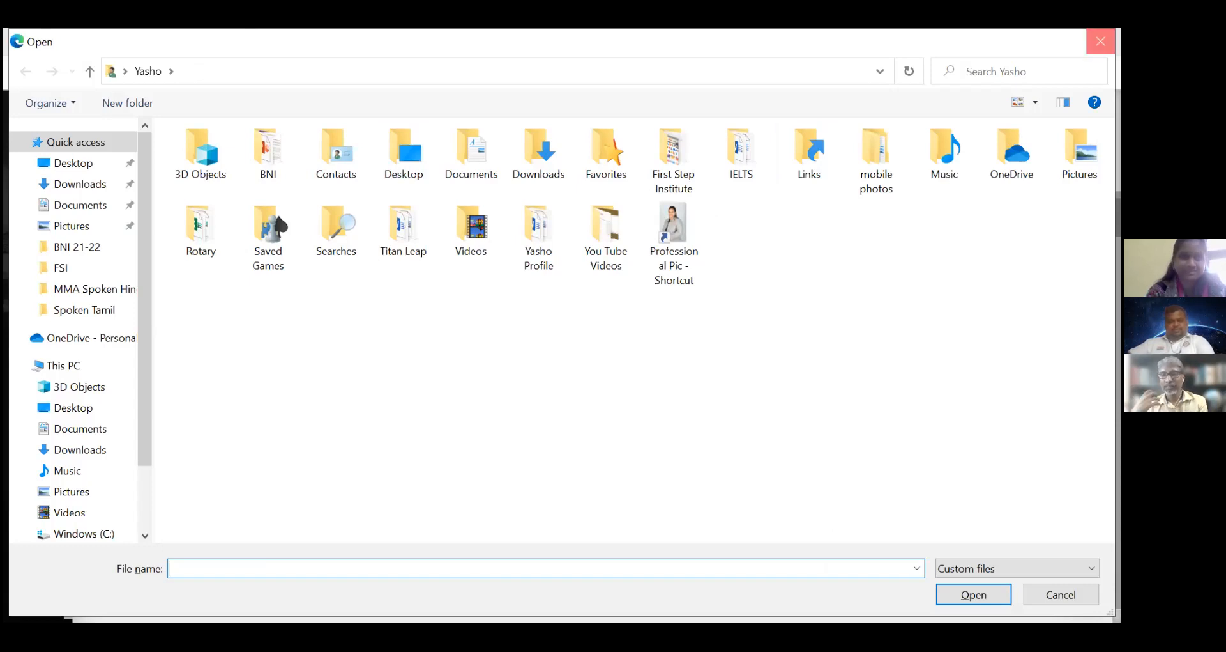
pyautogui.click(1100, 41)
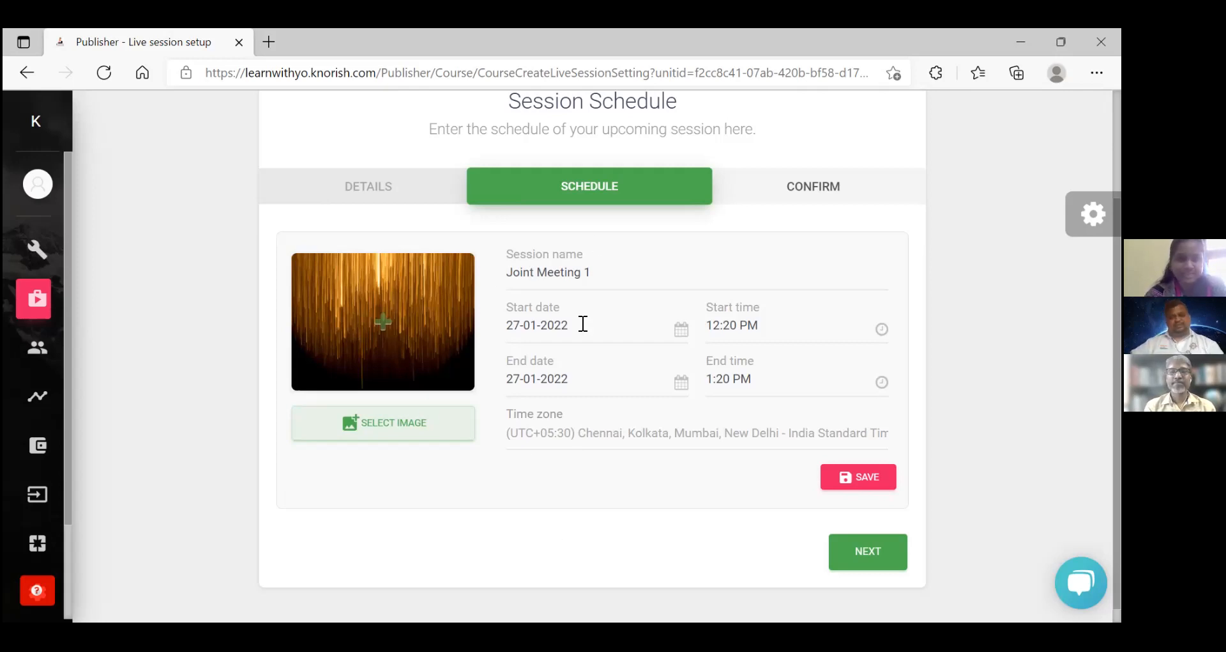
pyautogui.click(386, 326)
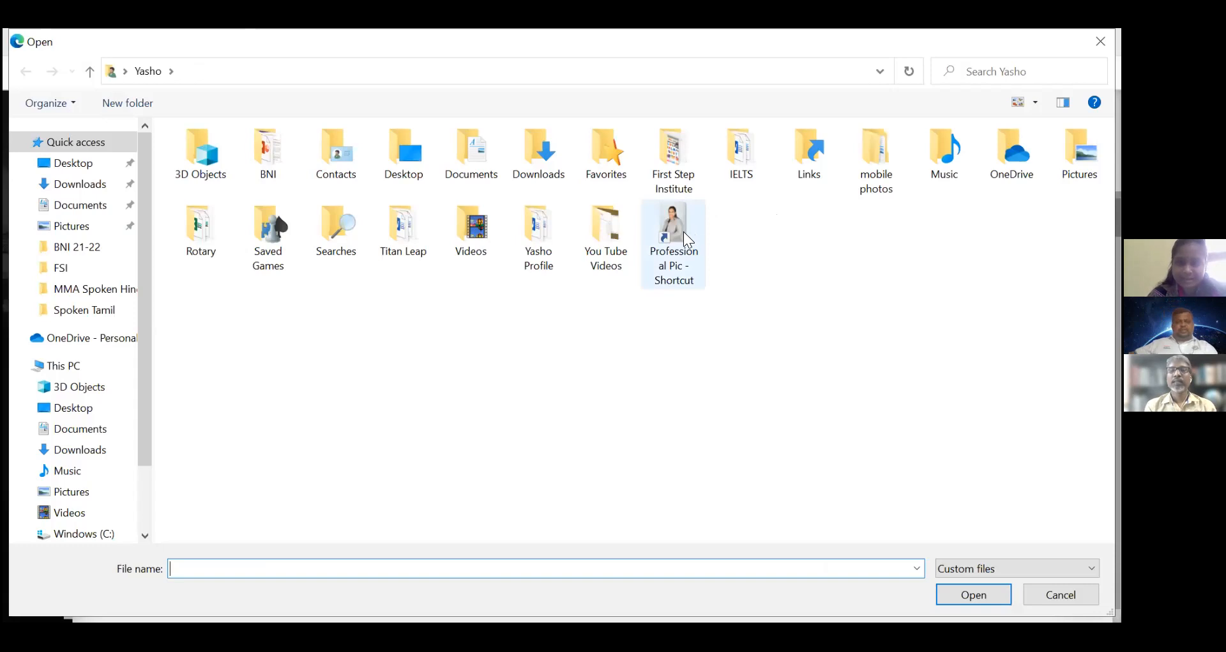
pyautogui.click(1061, 594)
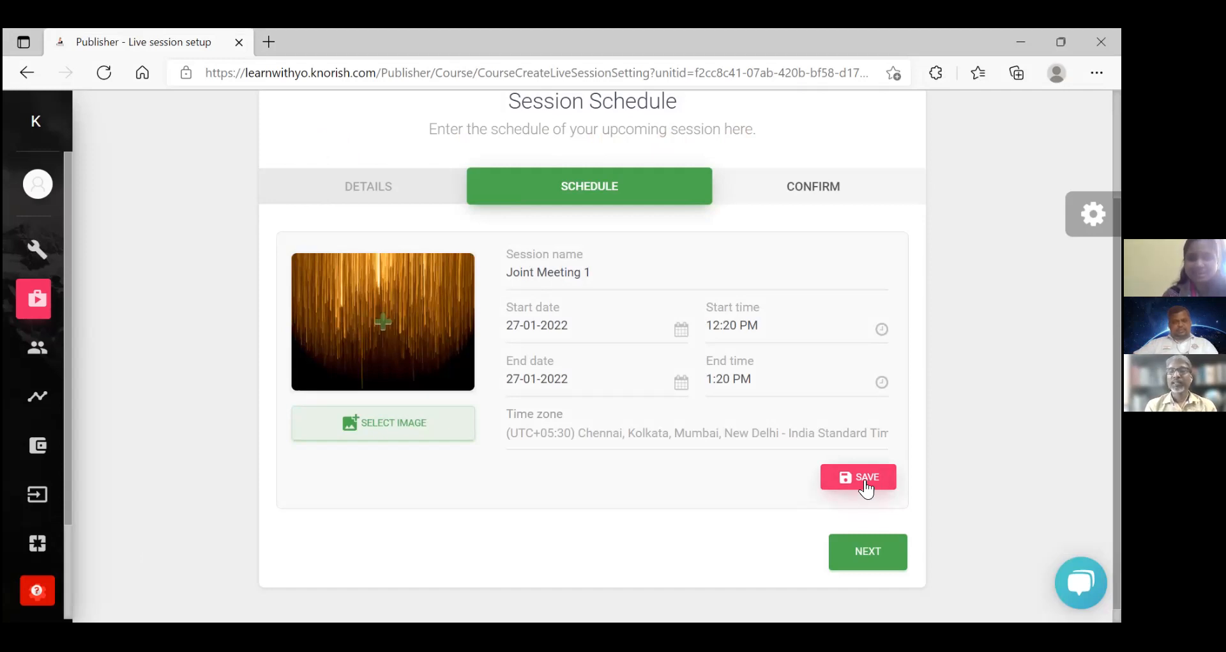
# Step: Save and confirm the Joint Meeting 1 session schedule, and proceed to the course's pricing and settings
pyautogui.click(866, 485)
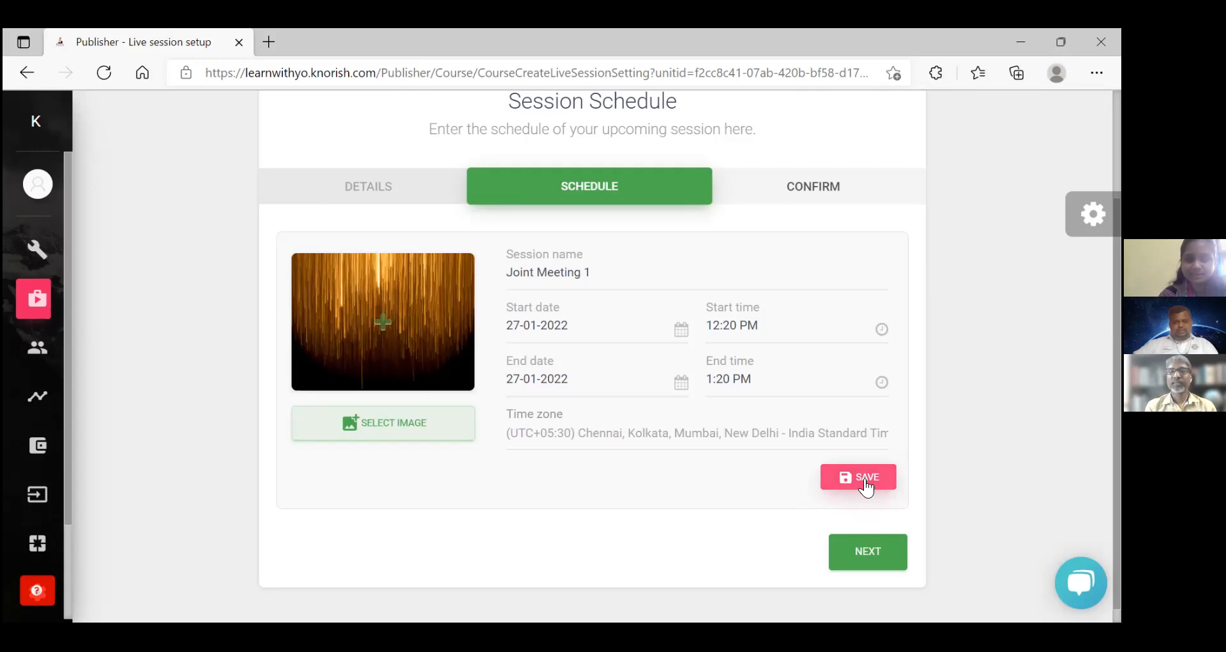
pyautogui.click(867, 485)
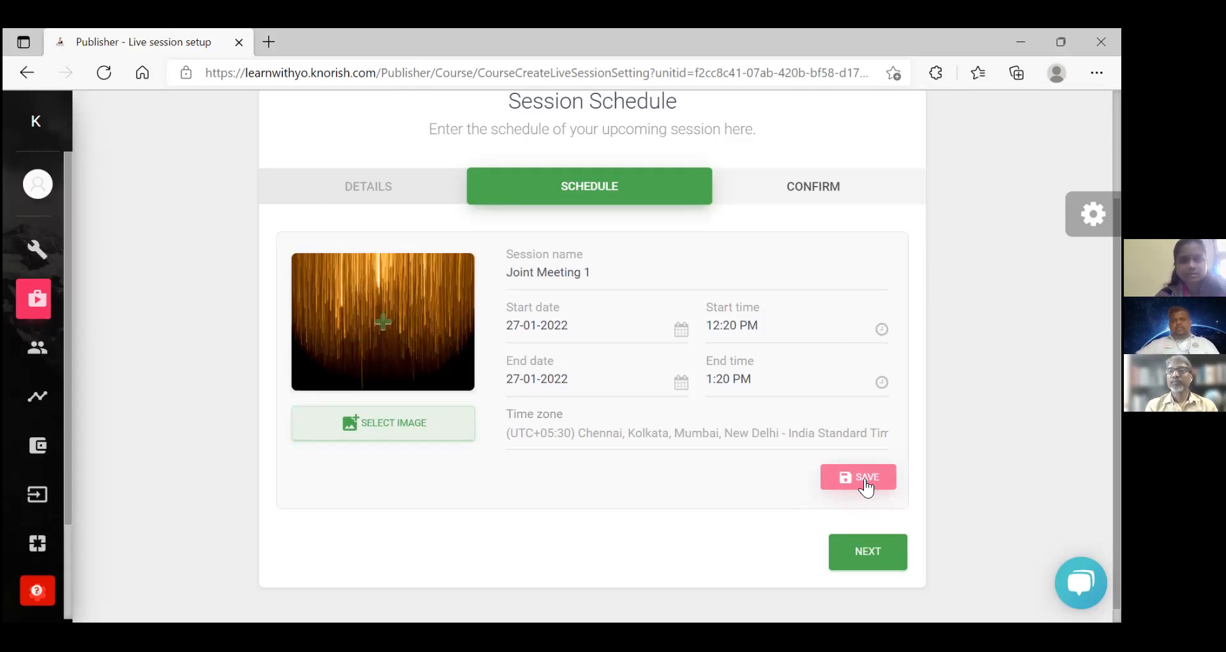
pyautogui.click(804, 185)
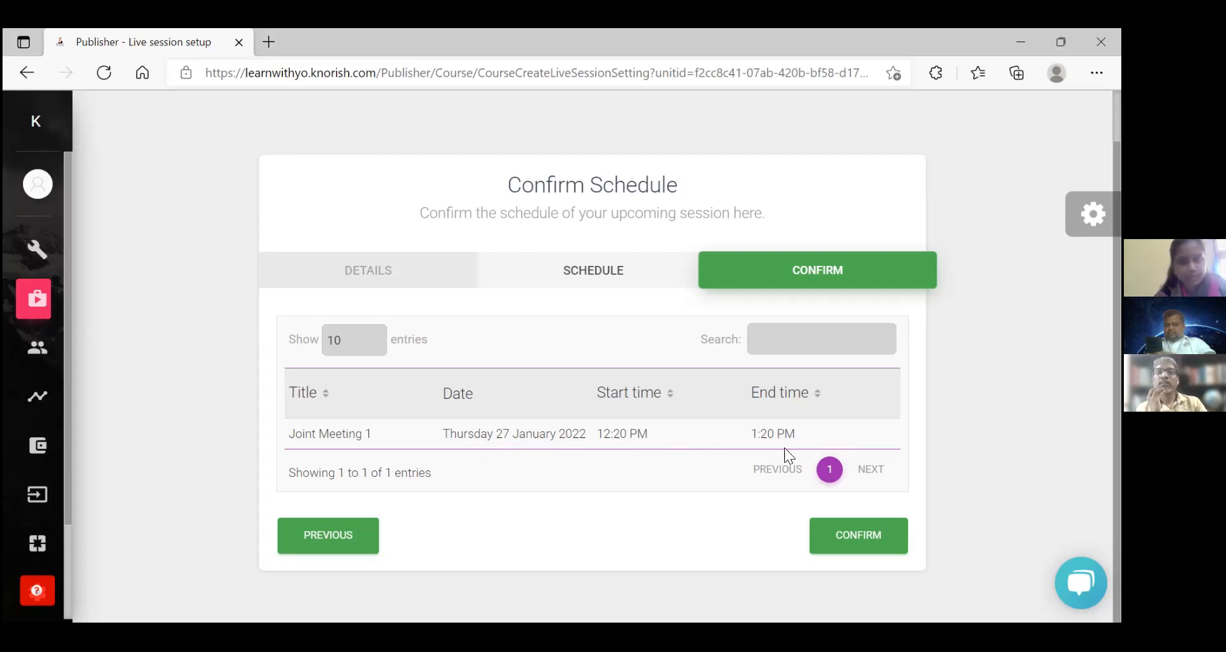
pyautogui.click(850, 536)
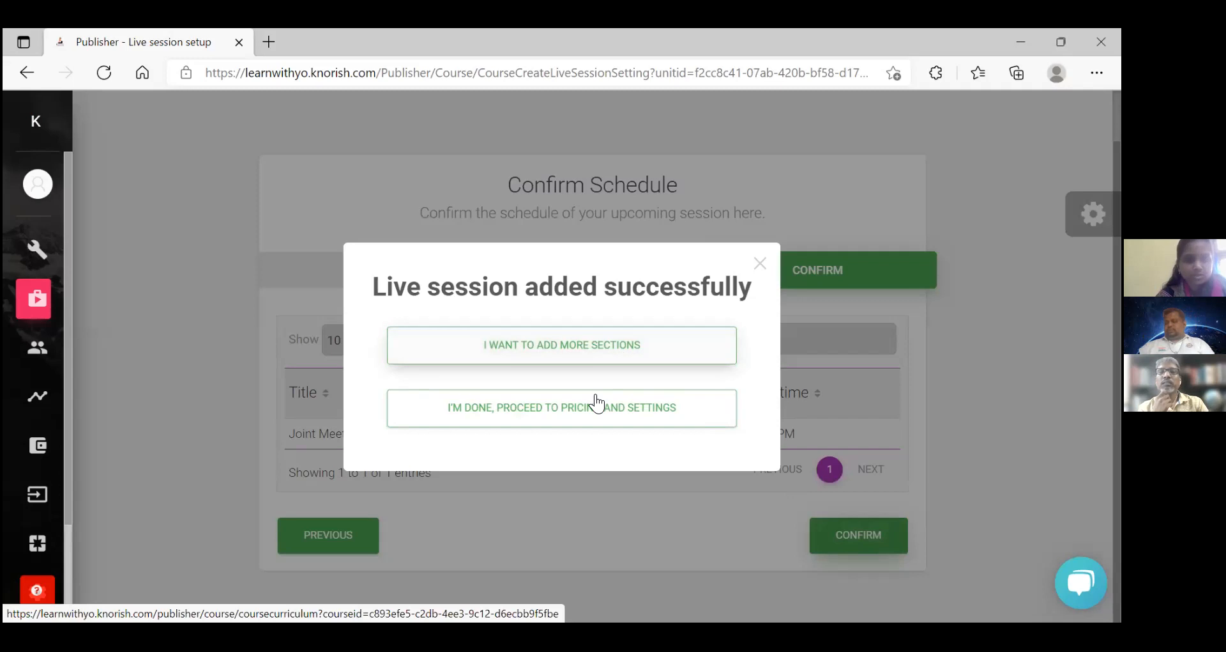
pyautogui.click(650, 418)
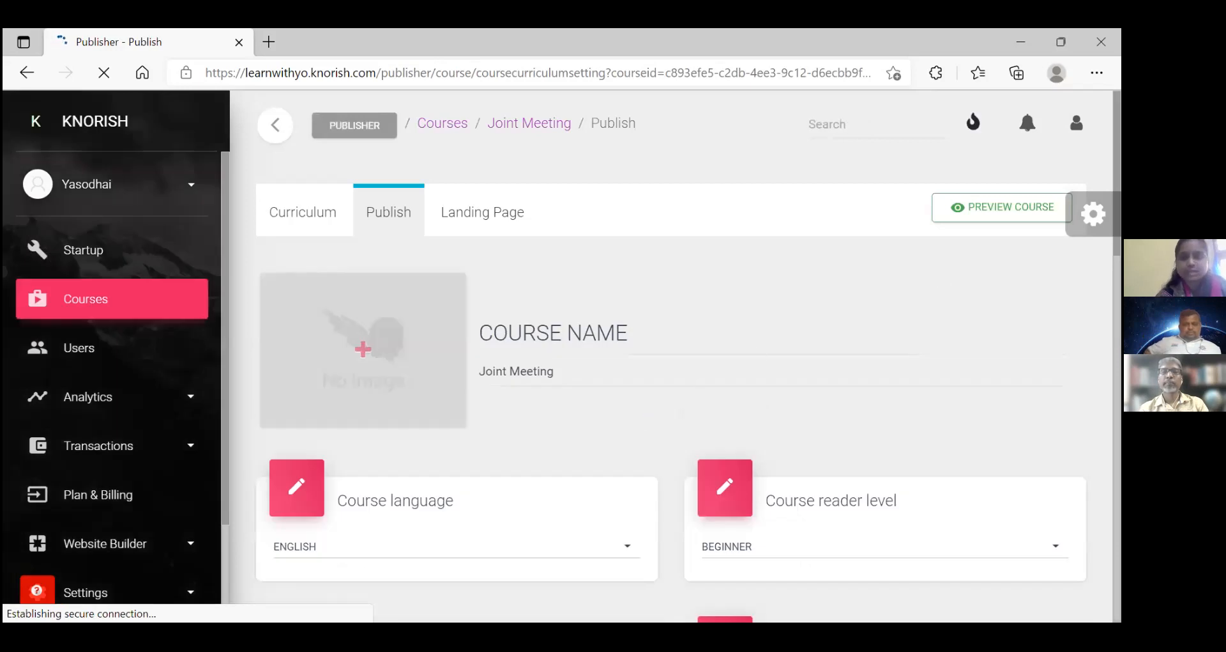
# Step: Set the course language to Hindi and the course reader level to Intermediate
pyautogui.scroll(-4, 671, 357)
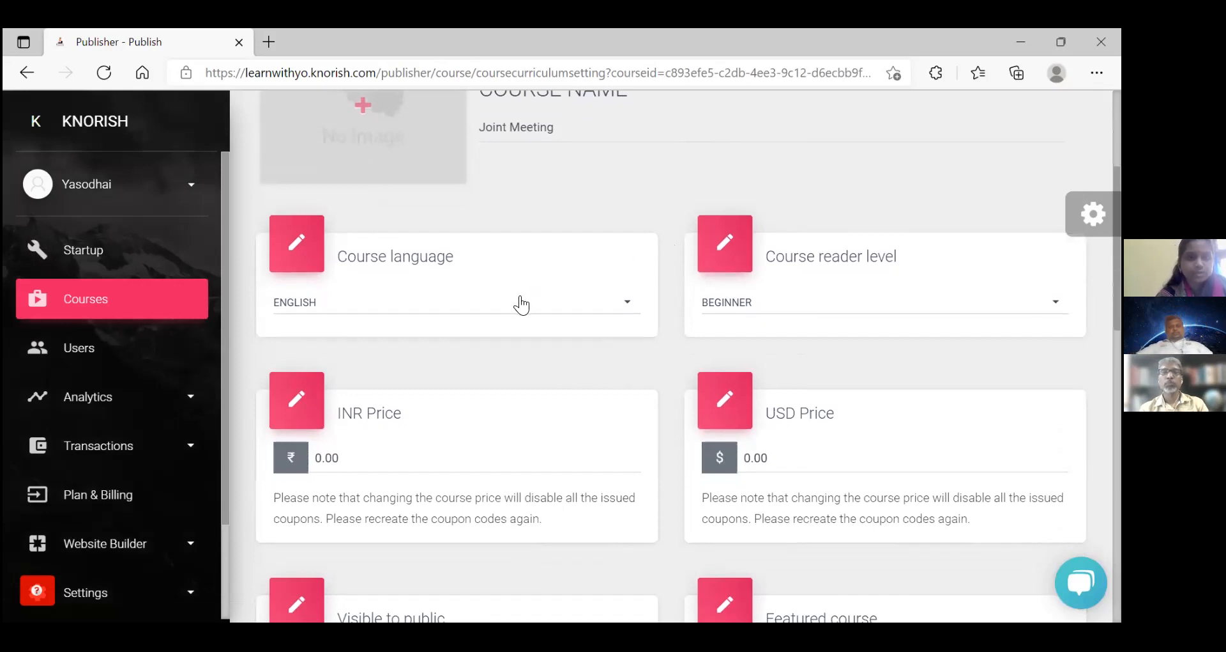
pyautogui.click(631, 311)
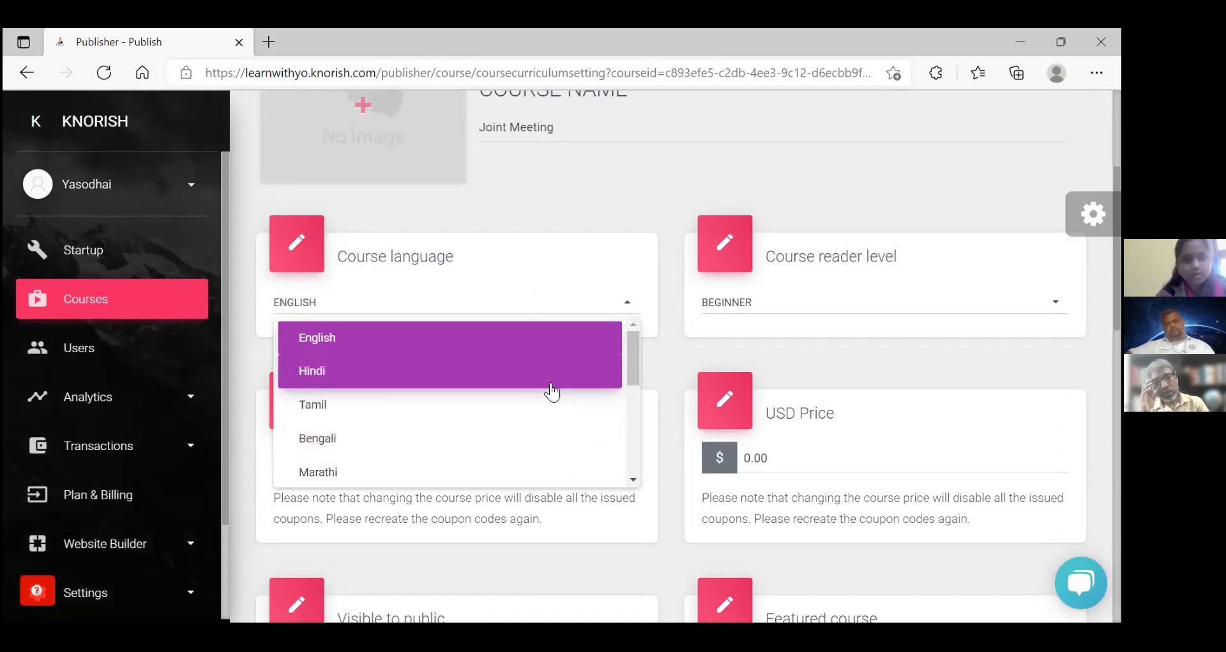
pyautogui.click(552, 377)
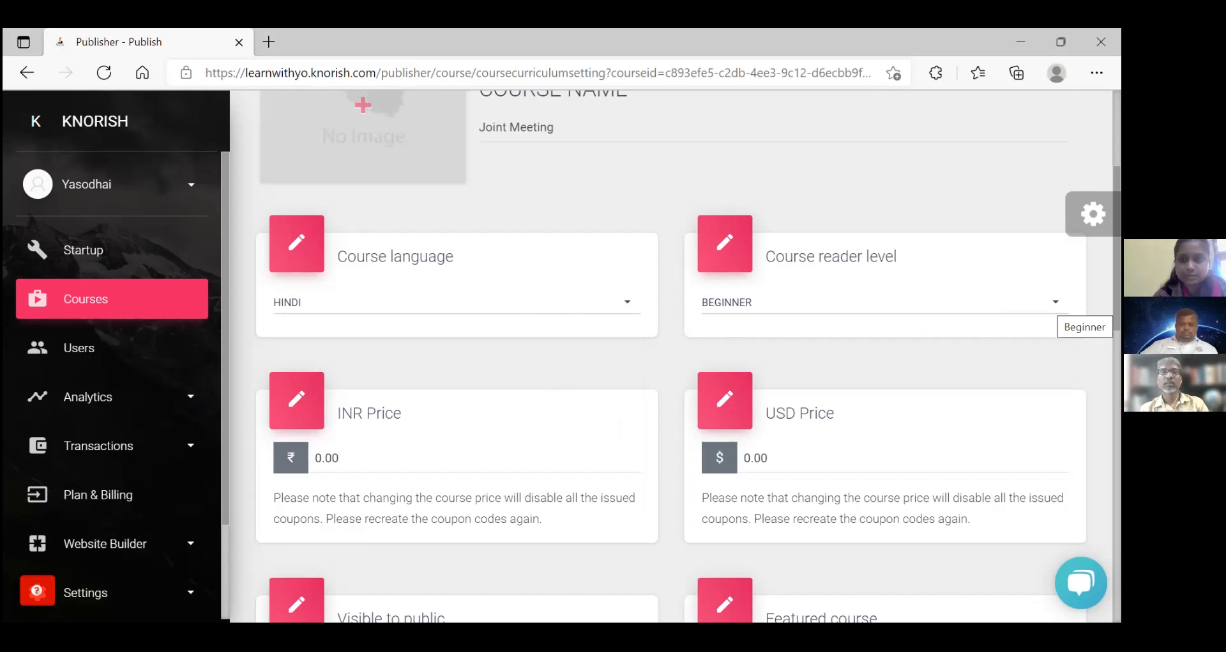
pyautogui.click(1056, 304)
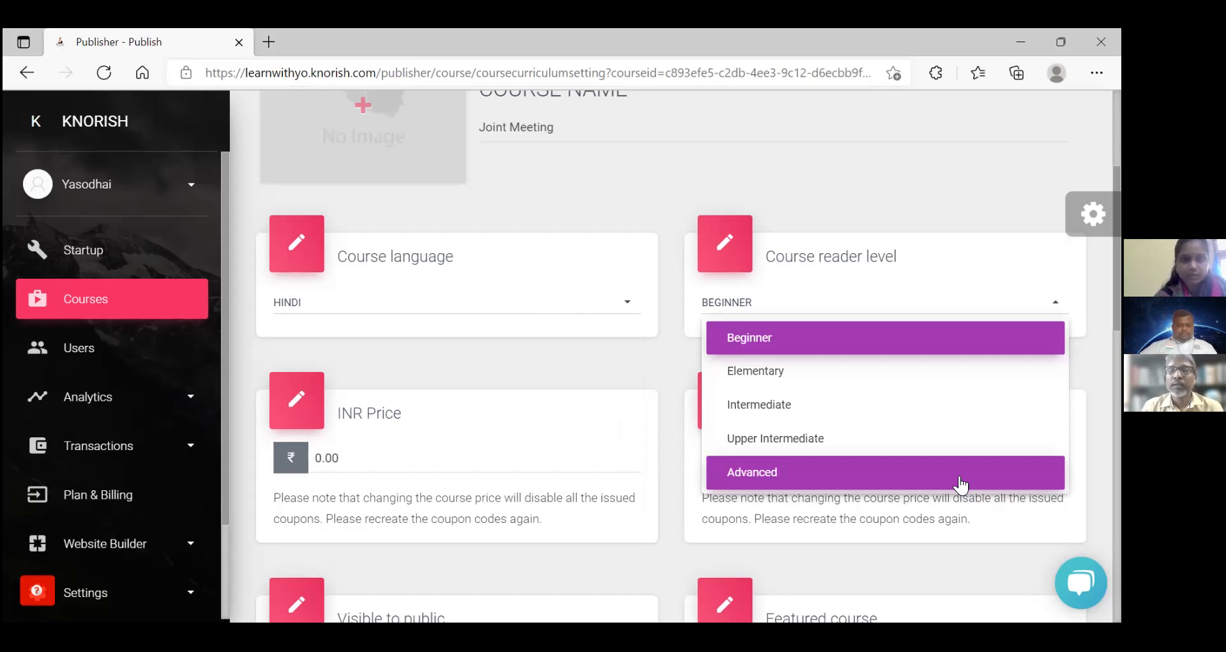
pyautogui.click(932, 409)
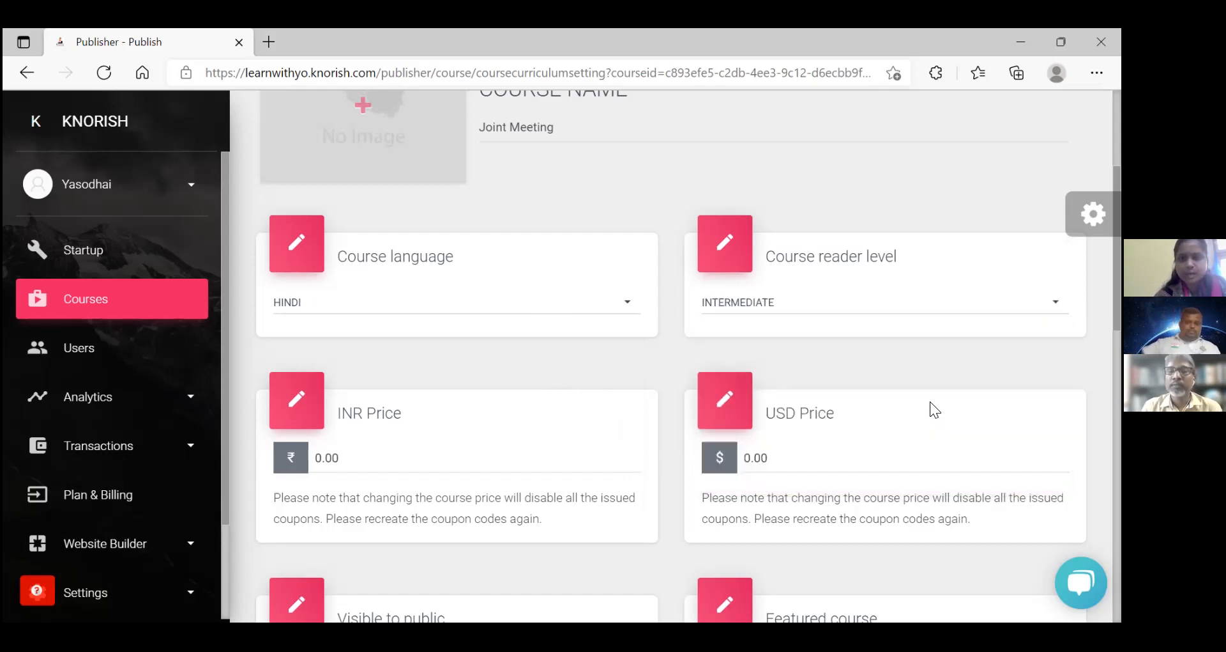
# Step: Enter 0.00 as the INR price of the Joint Meeting course
pyautogui.click(425, 465)
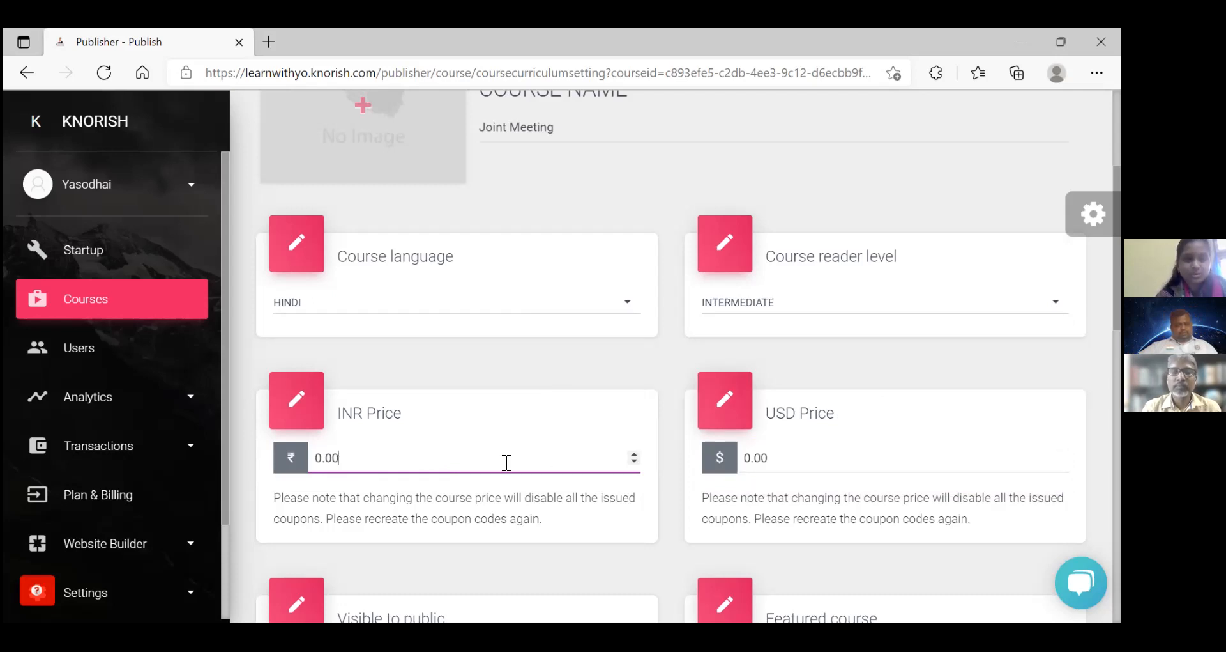
pyautogui.press('BackSpace')
pyautogui.press('BackSpace')
pyautogui.press('BackSpace')
pyautogui.press('BackSpace')
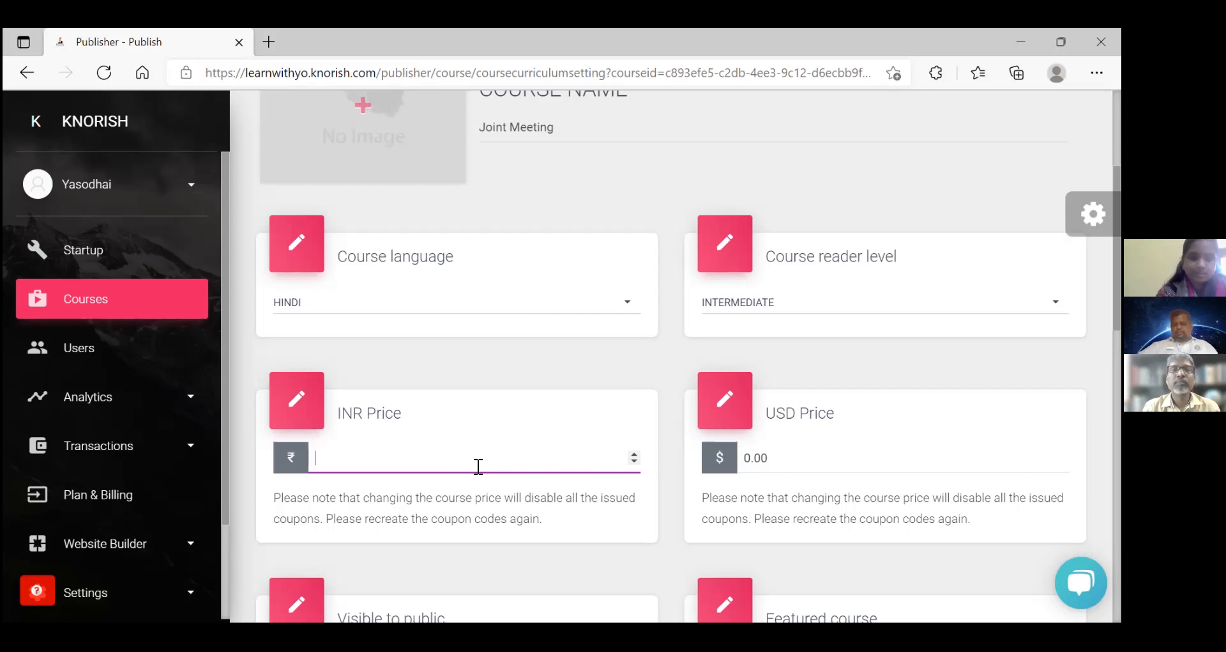
pyautogui.write('0')
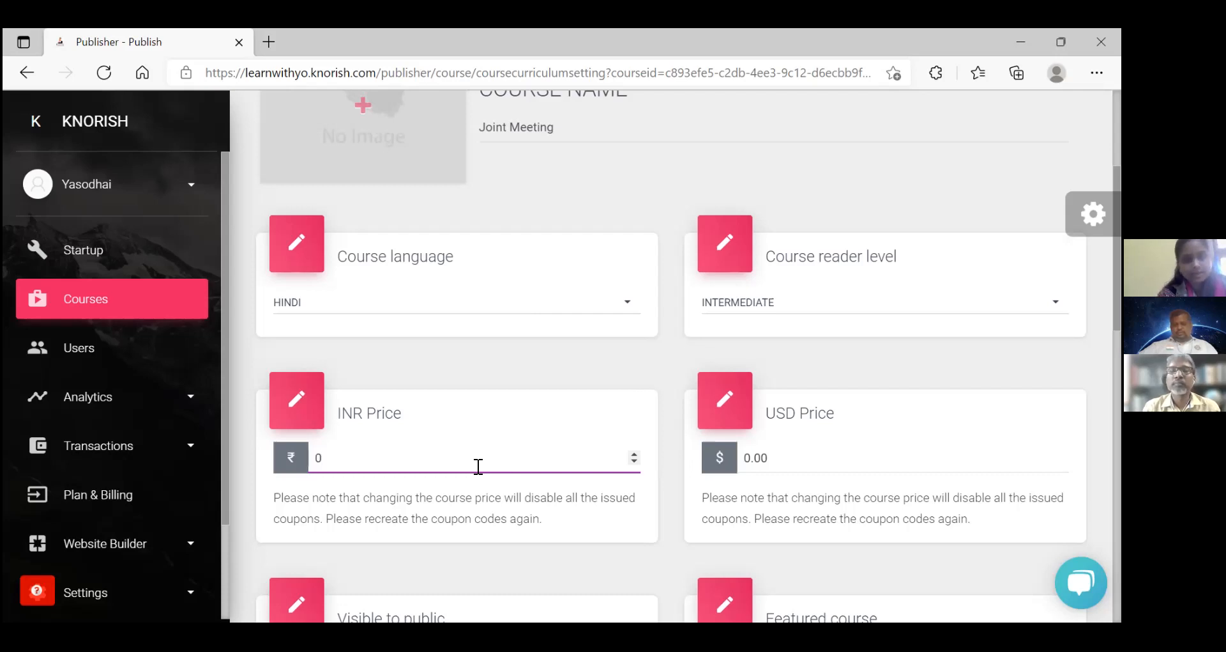
pyautogui.write('.00')
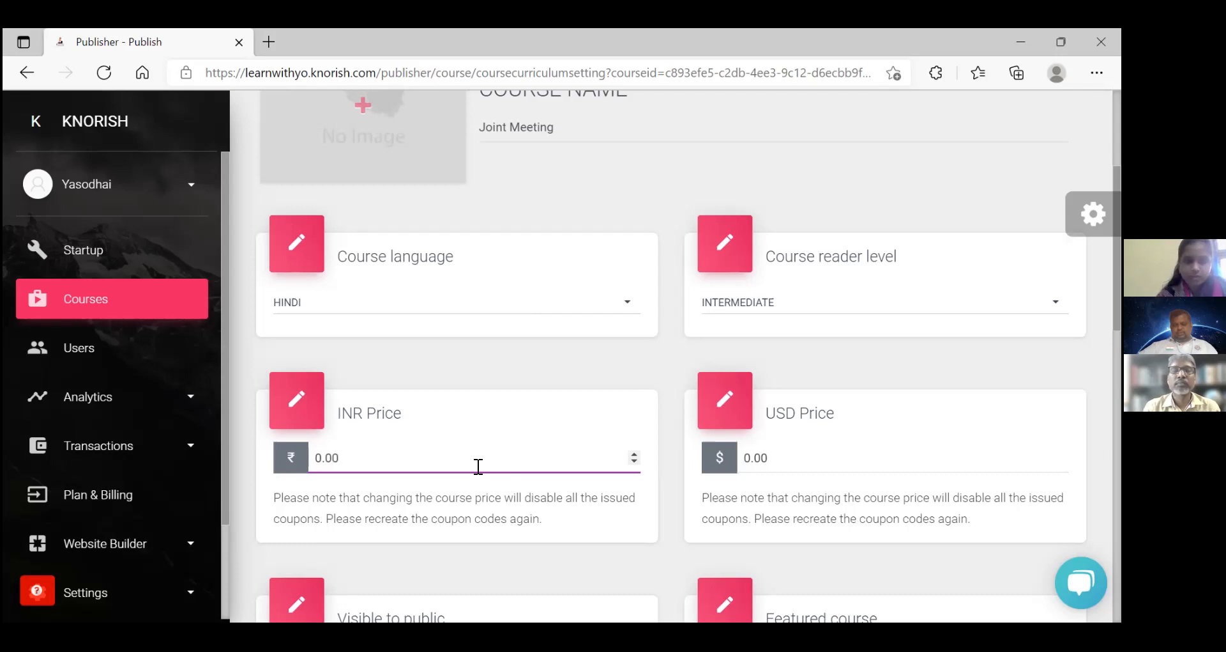
pyautogui.click(607, 557)
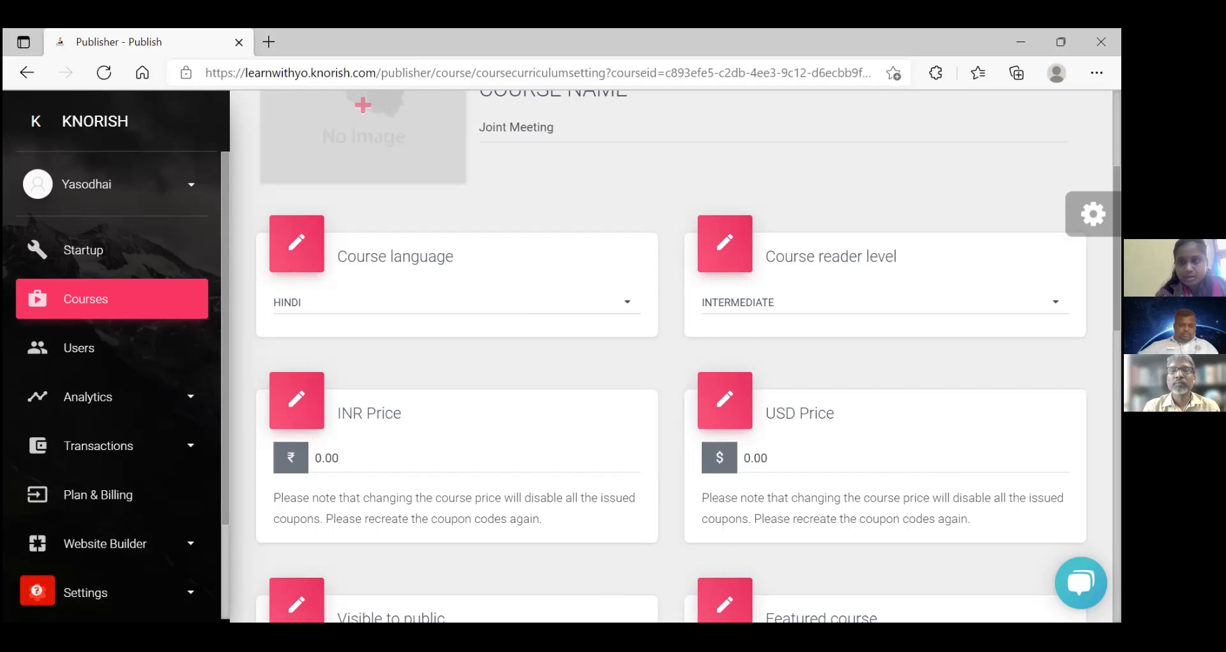
# Step: Switch the course's public visibility off and back on
pyautogui.scroll(-4, 672, 356)
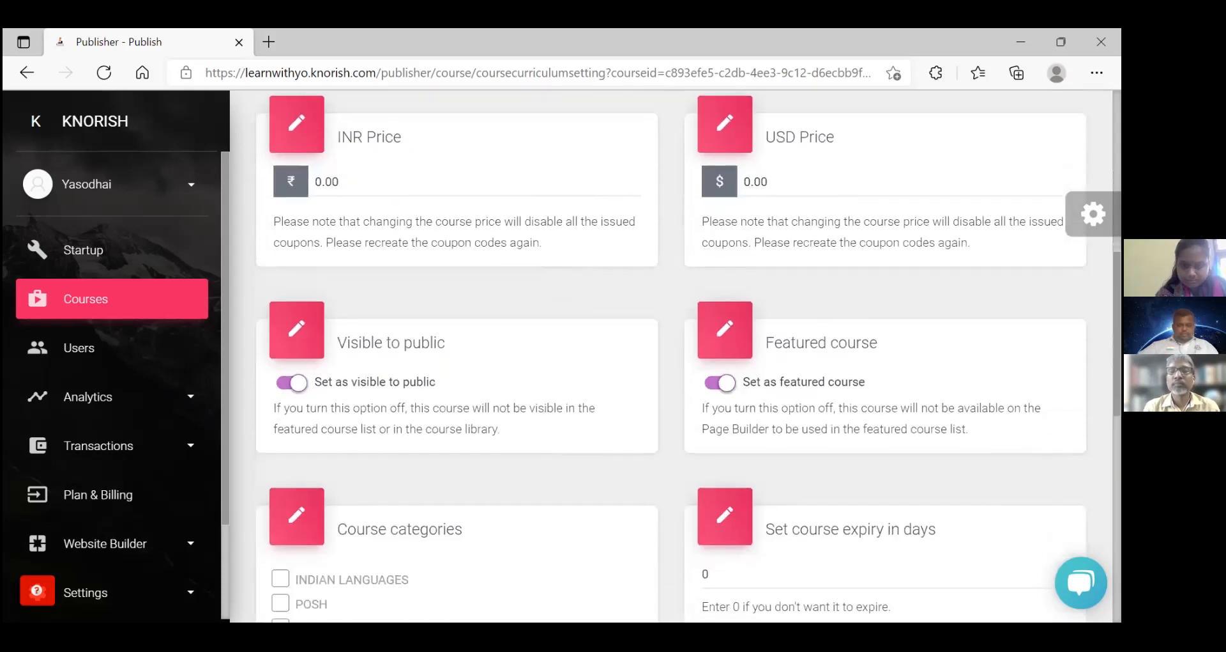
pyautogui.scroll(-1, 678, 358)
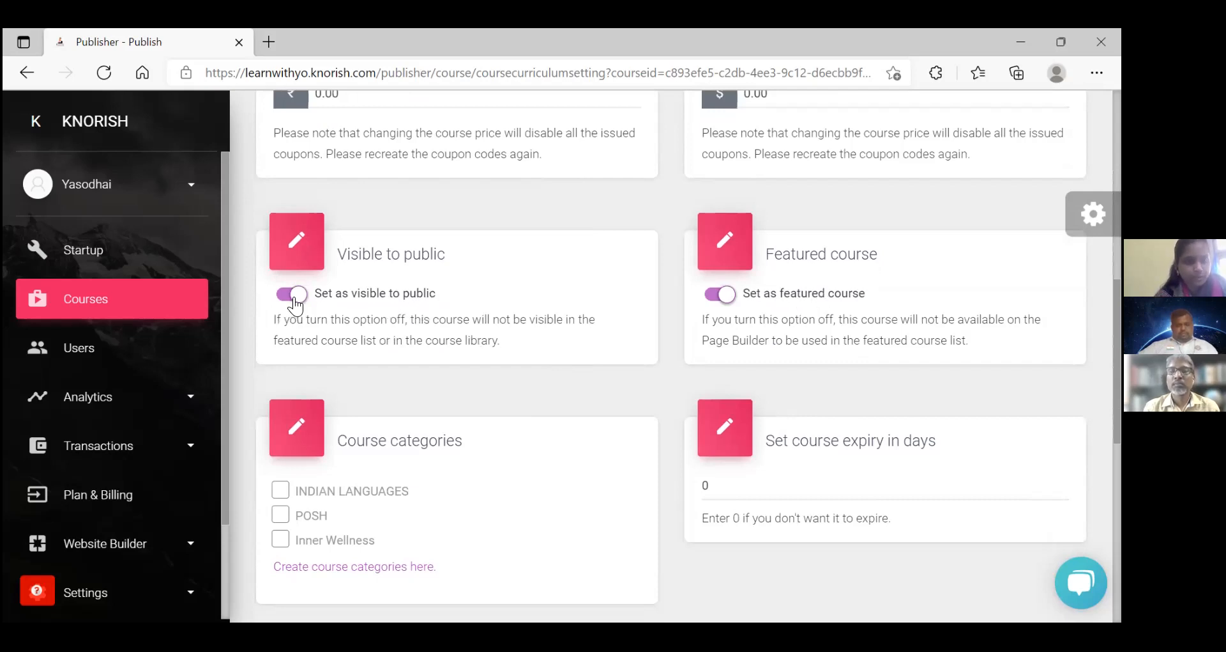
pyautogui.click(298, 299)
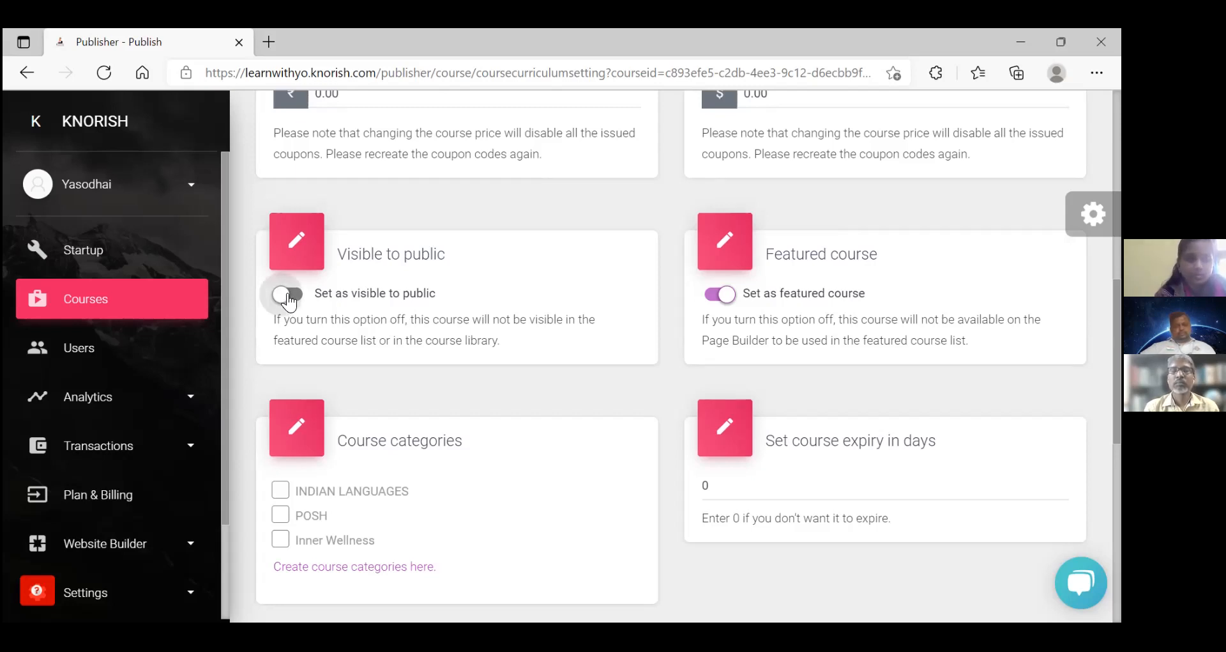
pyautogui.click(308, 298)
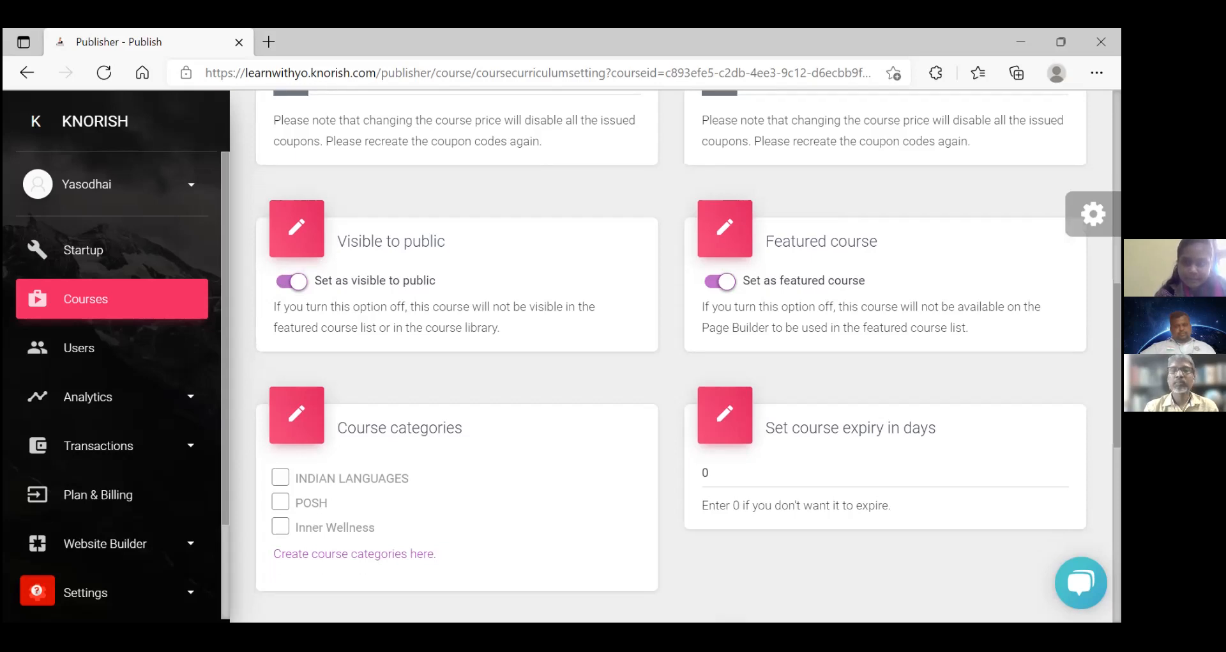
# Step: Create a course category named "Zoom Webinars" with the description "Live Session"
pyautogui.scroll(-3, 671, 349)
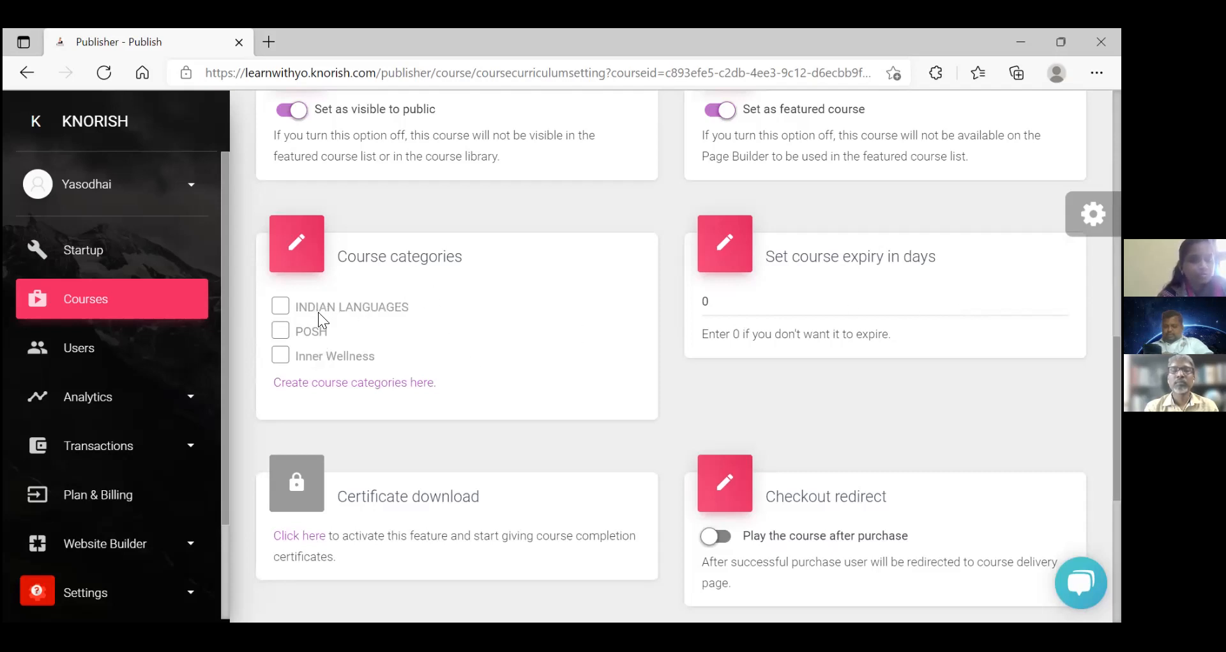
pyautogui.click(335, 384)
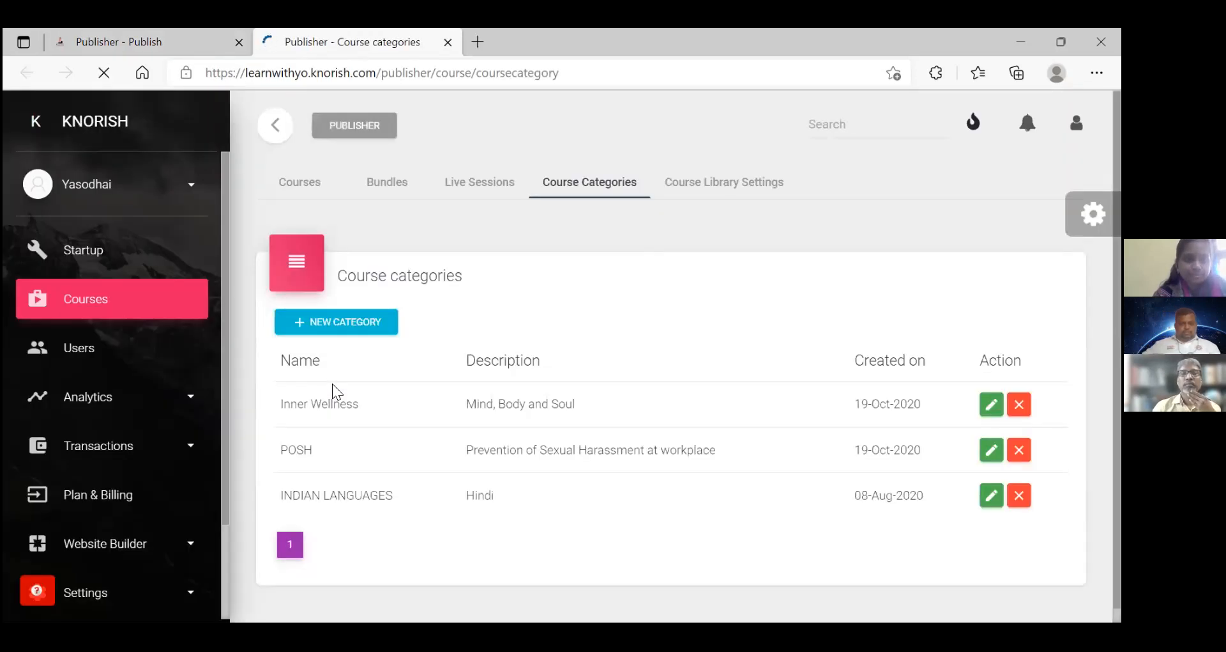
pyautogui.click(346, 326)
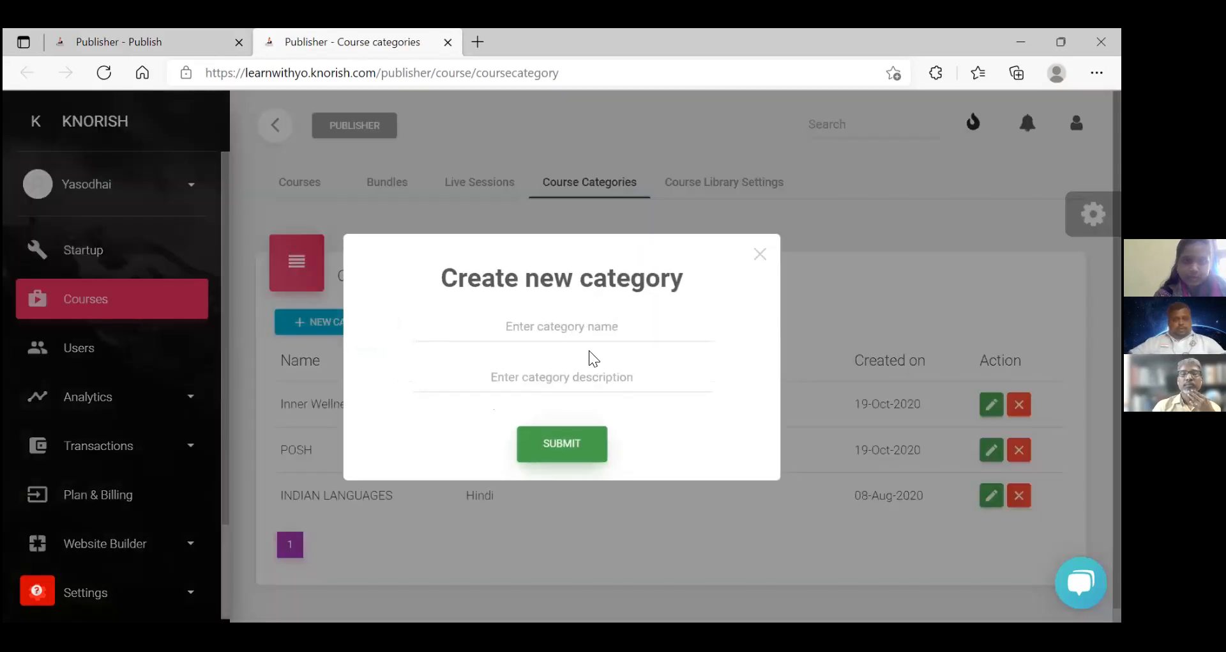
pyautogui.click(594, 326)
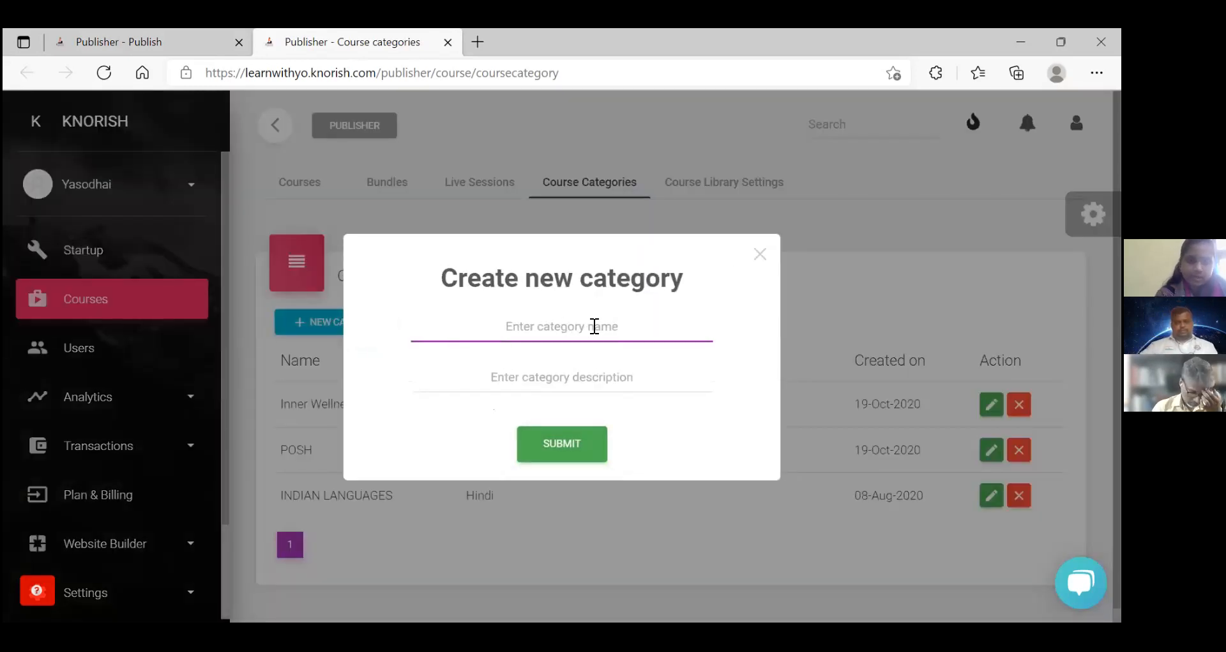
pyautogui.write('Zoo')
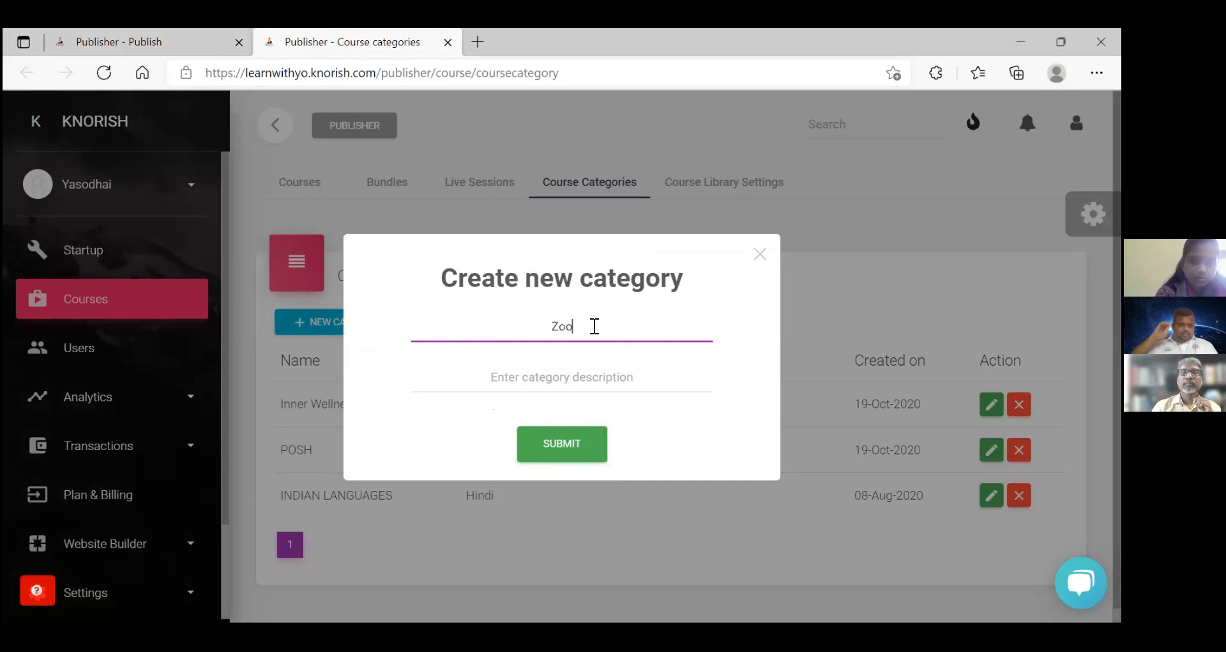
pyautogui.write('m  We')
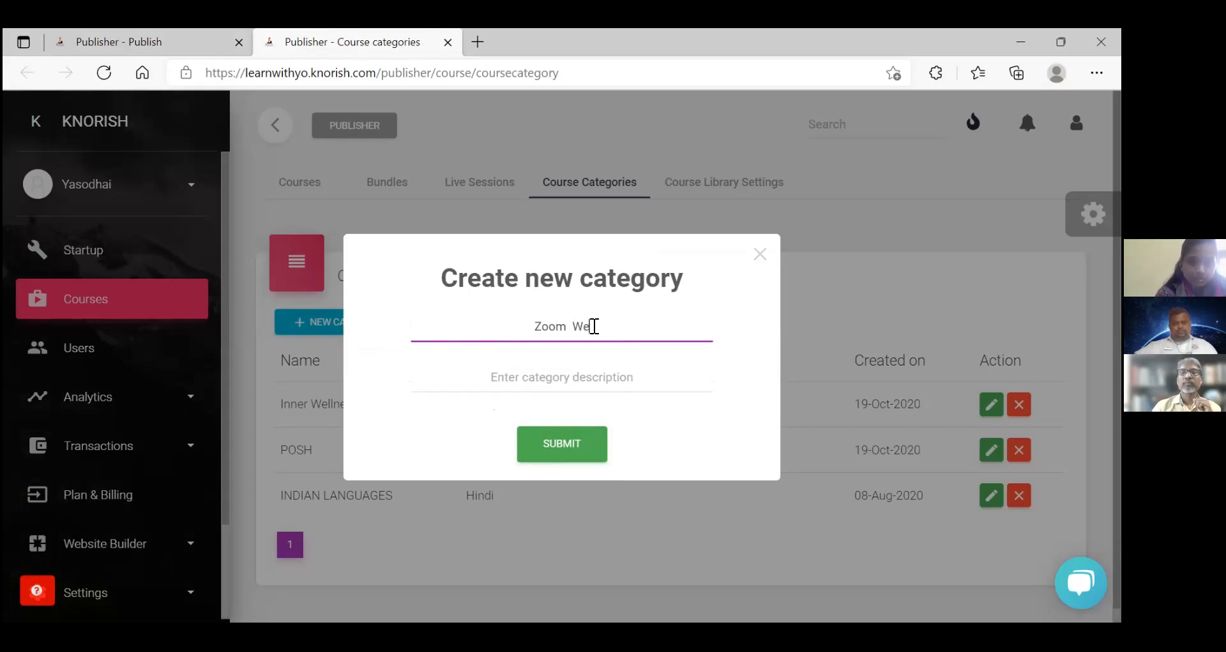
pyautogui.write('binars')
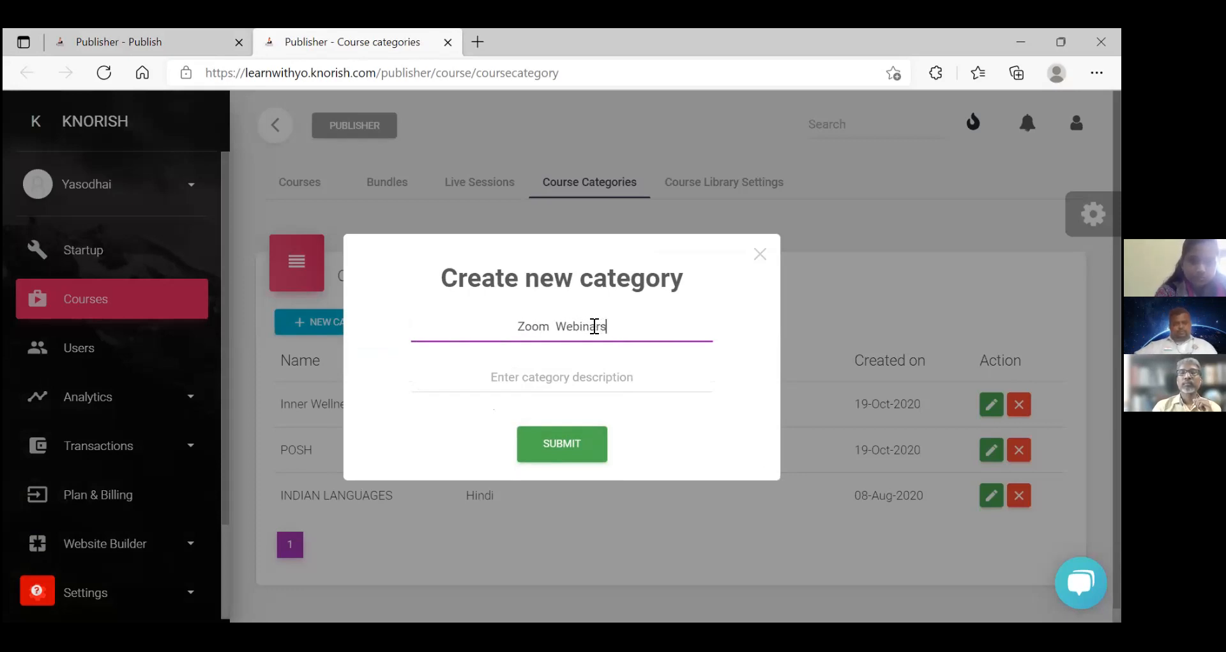
pyautogui.click(557, 379)
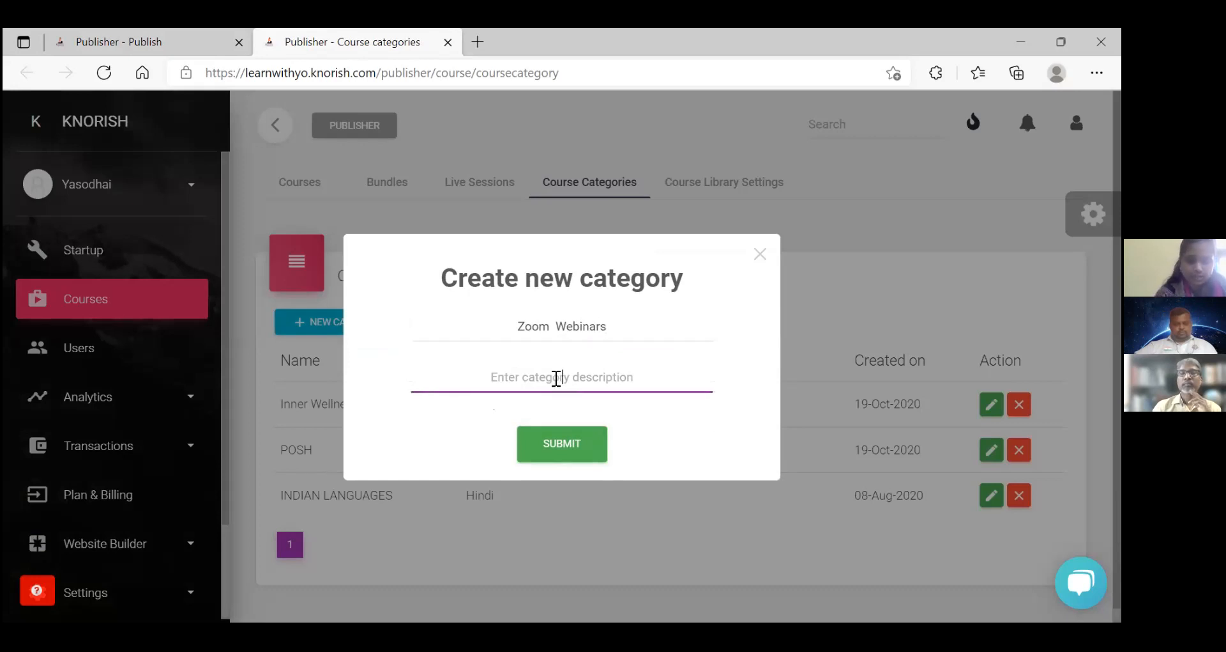
pyautogui.write('Live ')
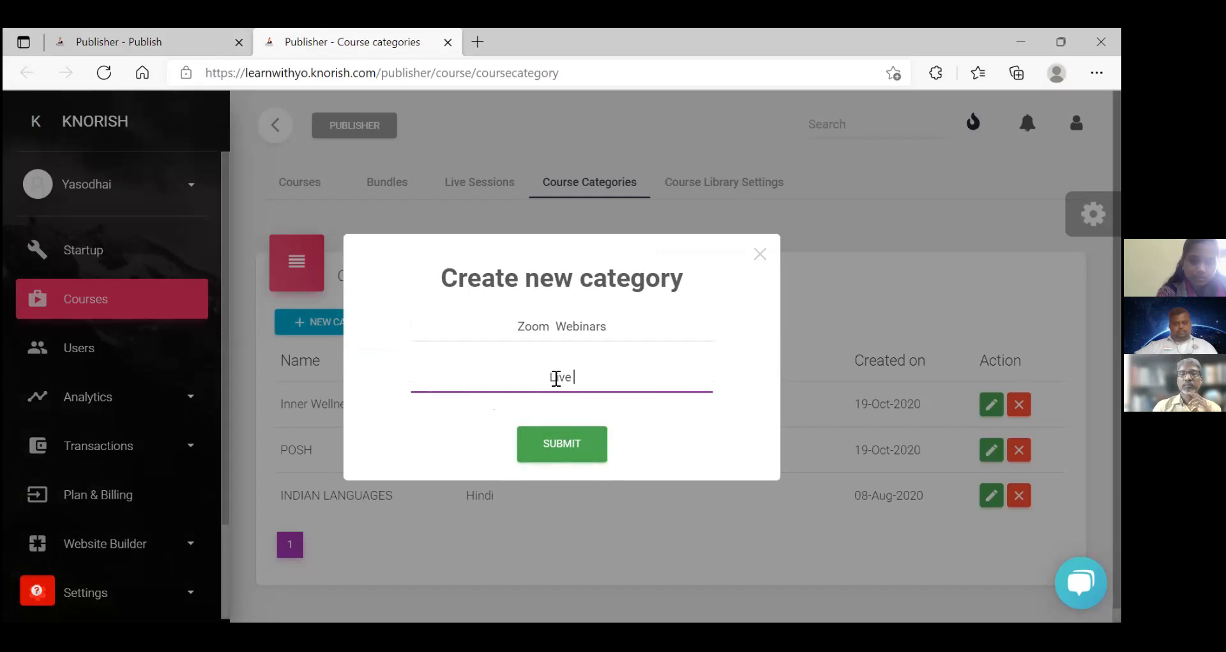
pyautogui.write('Session')
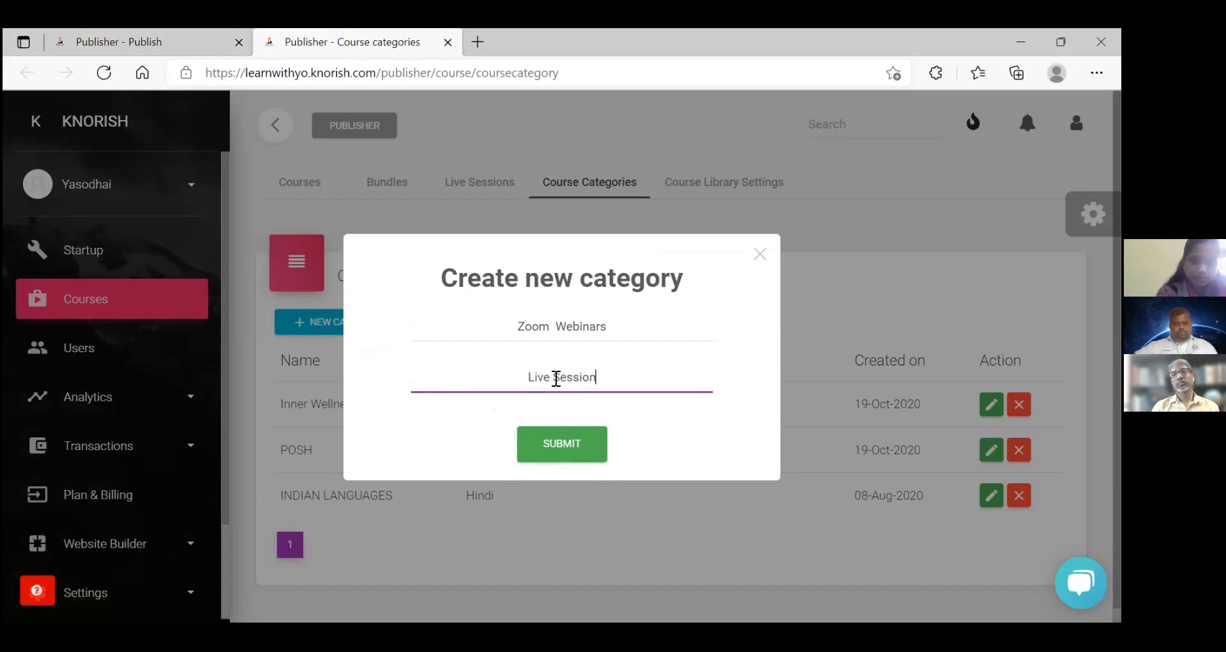
pyautogui.click(563, 451)
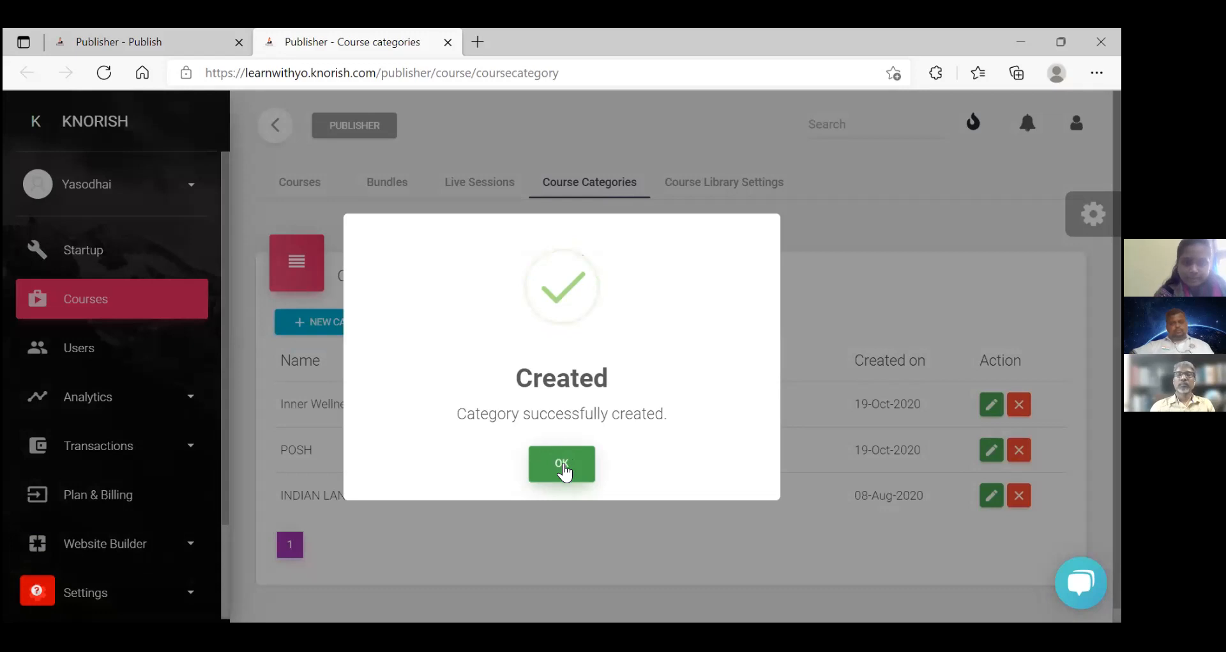
pyautogui.click(562, 463)
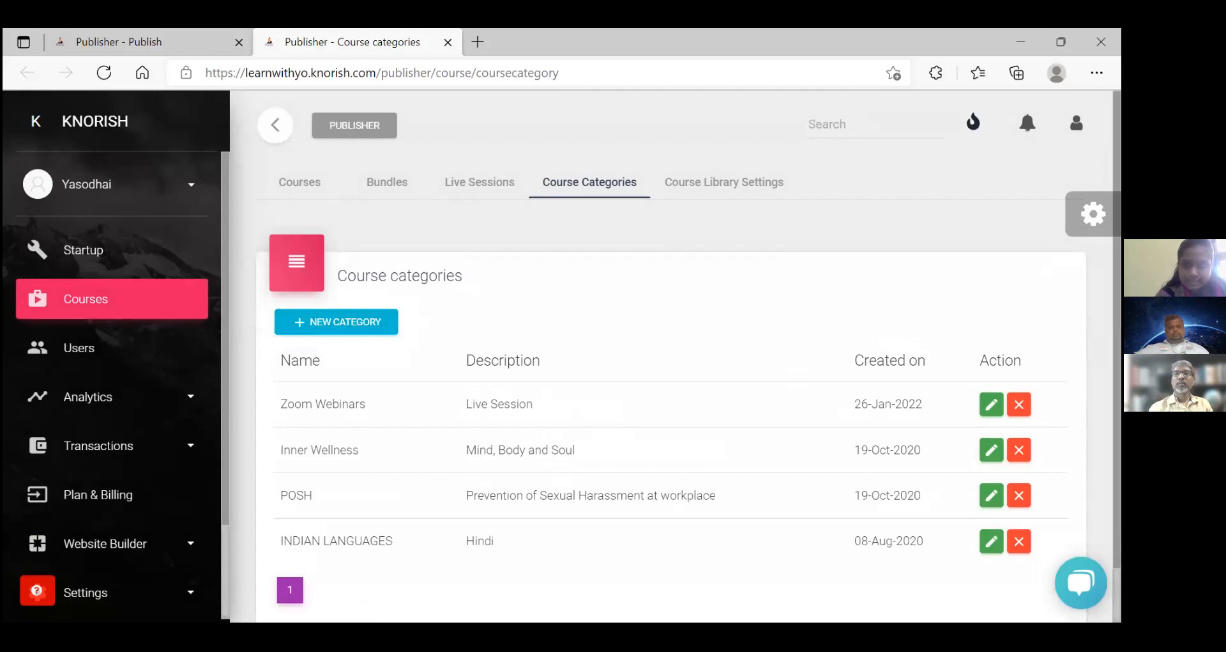
# Step: Open the Joint Meeting course's page from the course list, and close it again
pyautogui.scroll(-1, 690, 357)
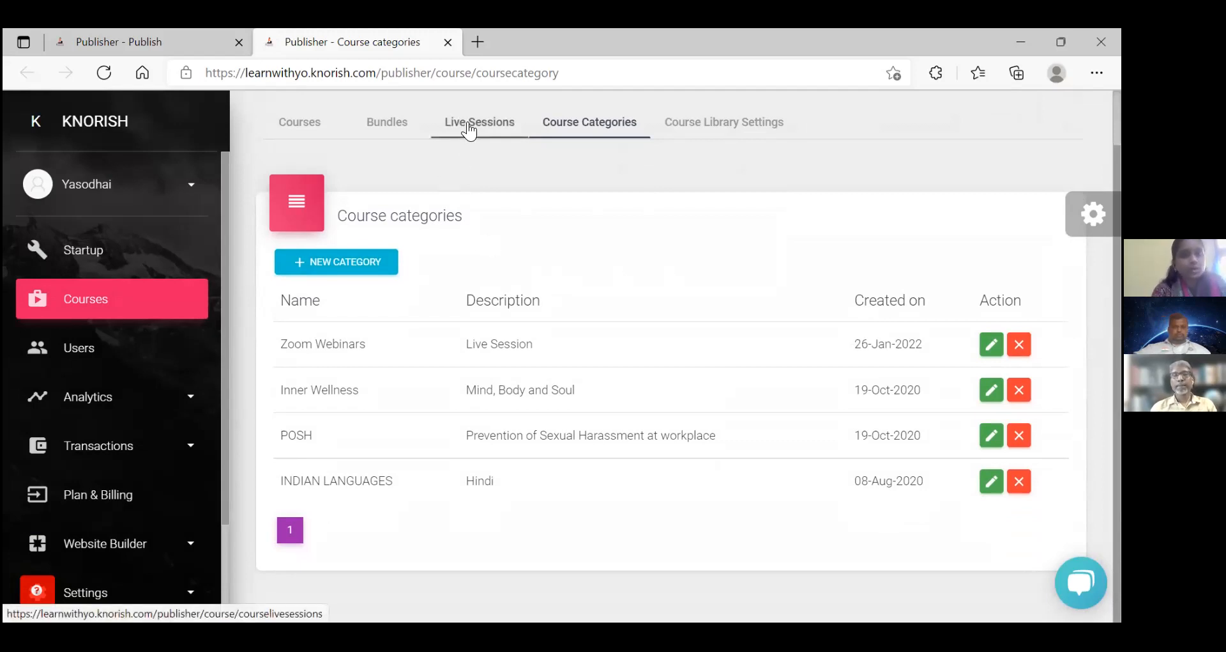
pyautogui.click(307, 128)
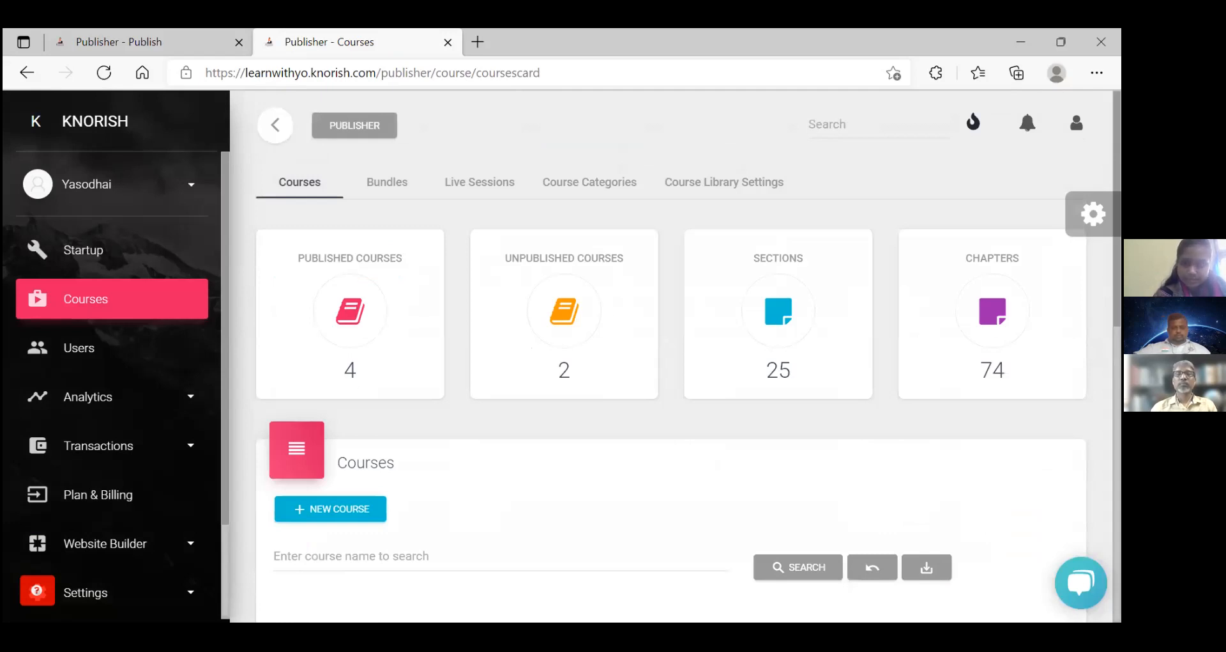
pyautogui.scroll(-8, 689, 358)
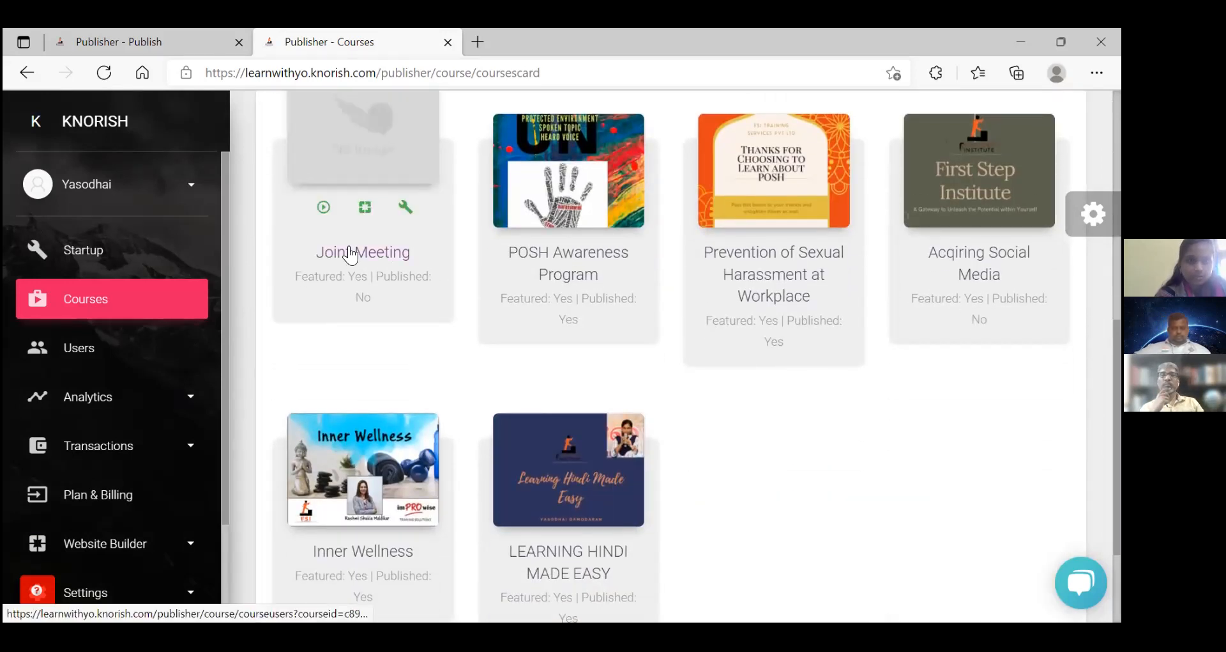
pyautogui.click(365, 210)
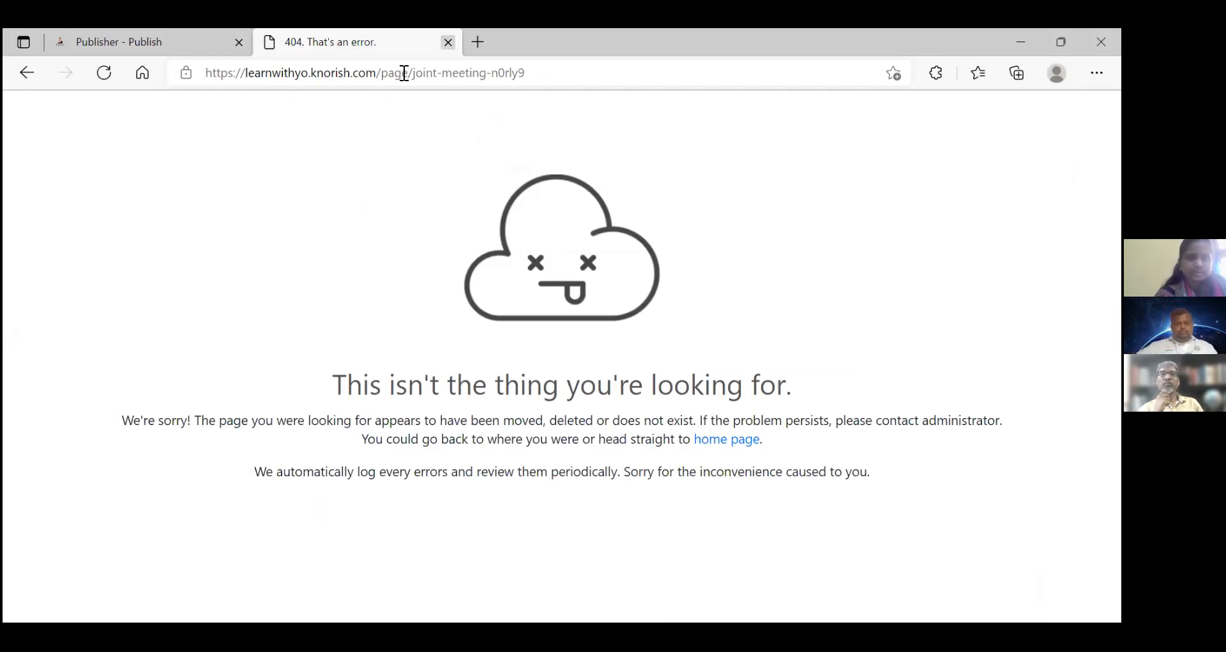
pyautogui.hotkey('ctrl', 'w')
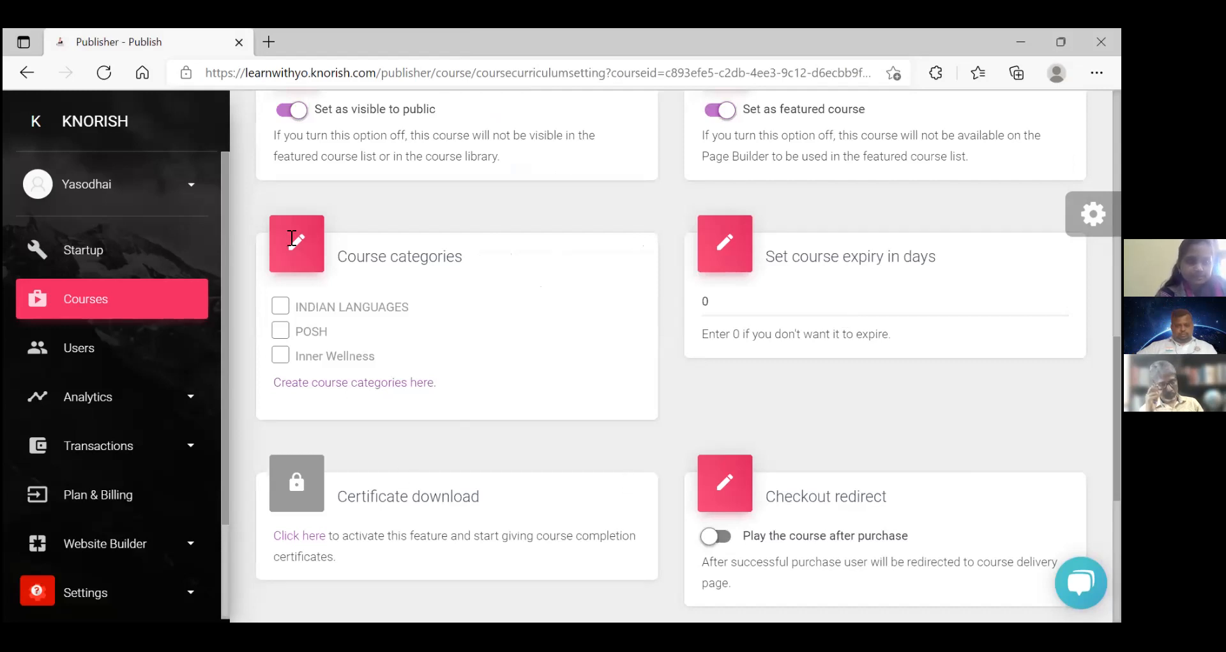
# Step: Return to the course list, look through it, and bring up the Joint Meeting 1 entry among the live sessions
pyautogui.click(89, 309)
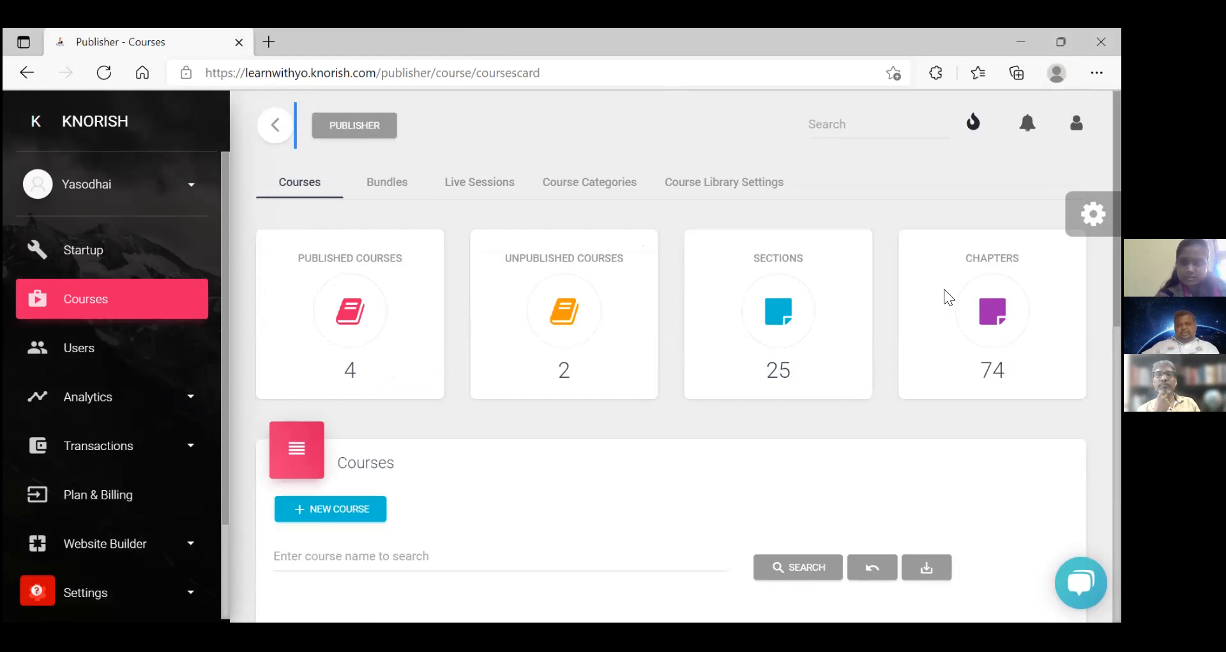
pyautogui.scroll(-5, 947, 296)
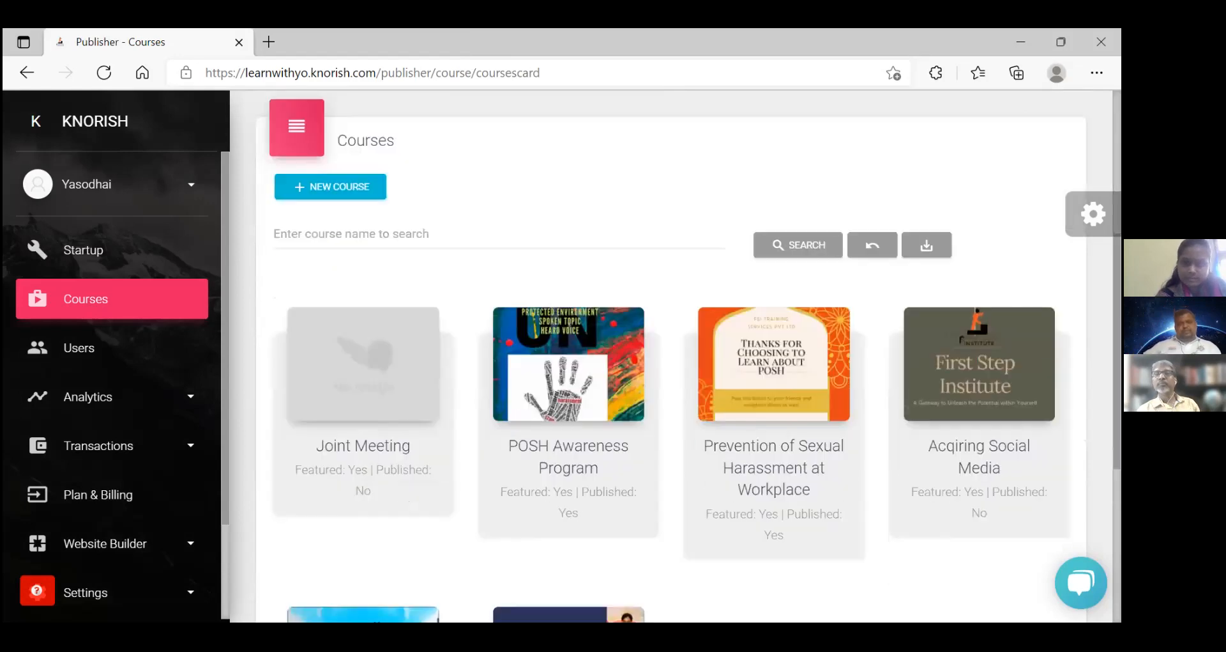
pyautogui.scroll(-2, 671, 358)
pyautogui.scroll(4, 671, 358)
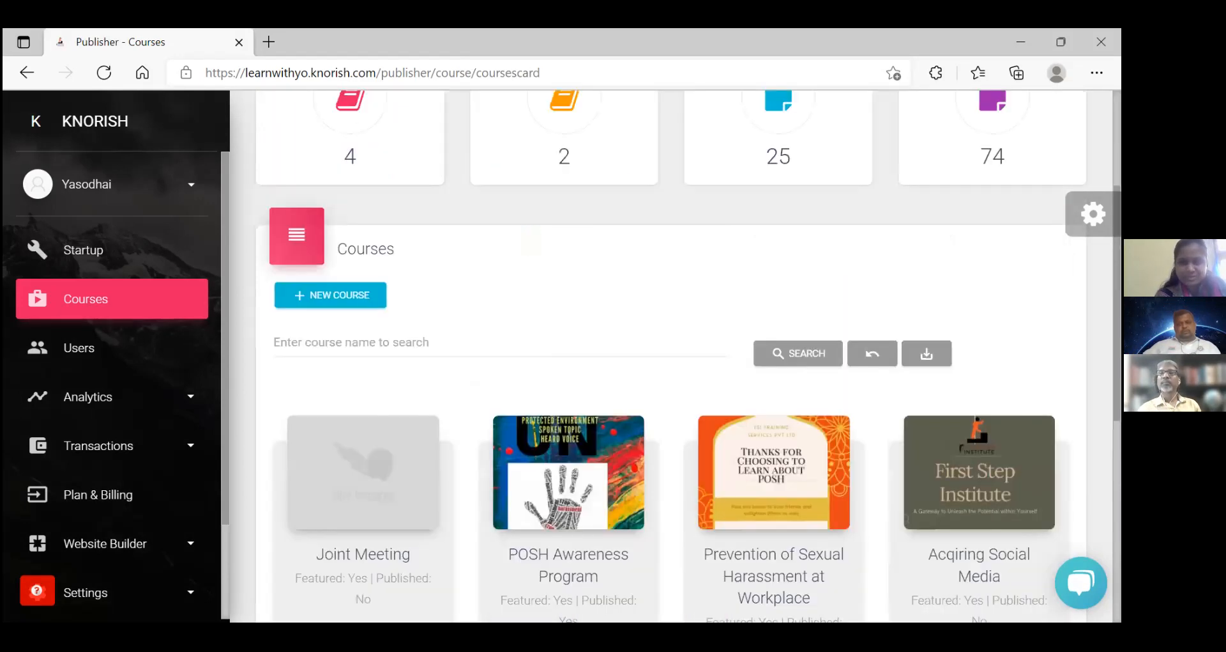
pyautogui.scroll(3, 499, 265)
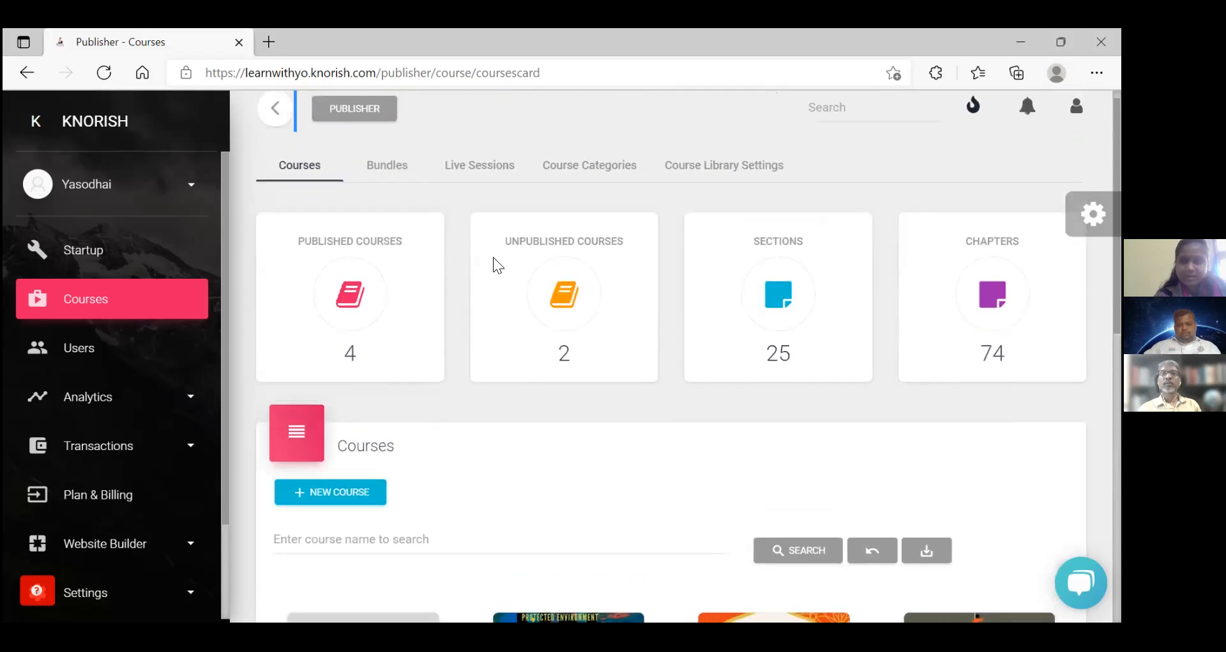
pyautogui.click(497, 172)
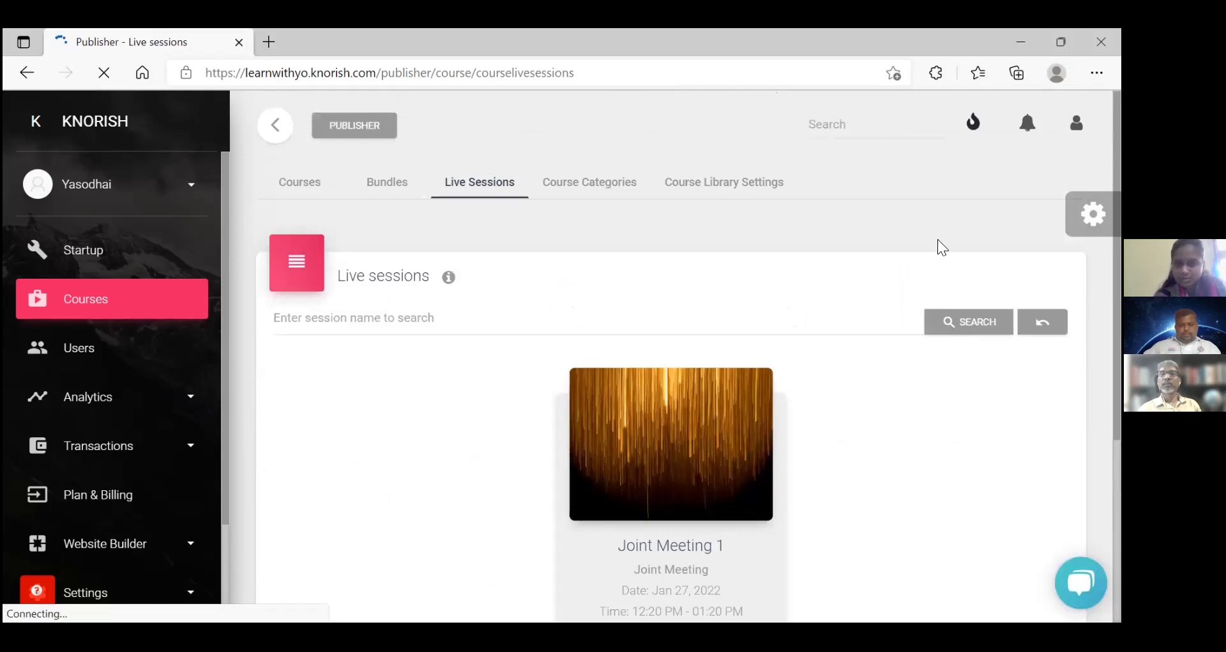
pyautogui.scroll(-2, 943, 248)
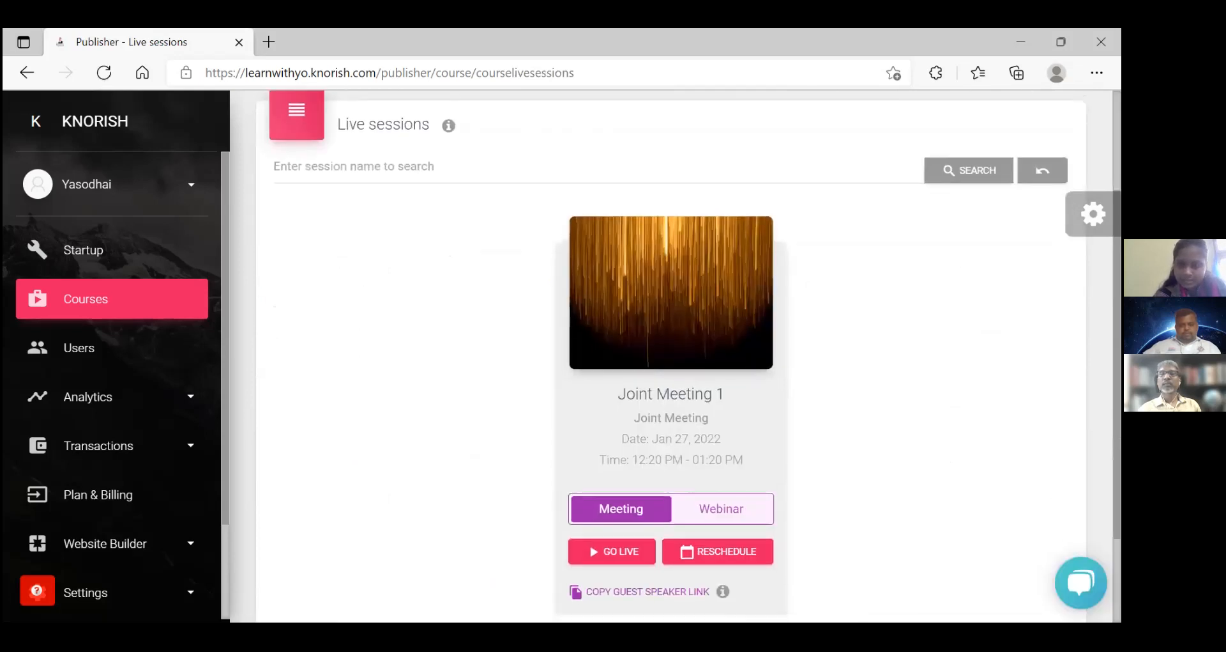
pyautogui.scroll(-2, 671, 356)
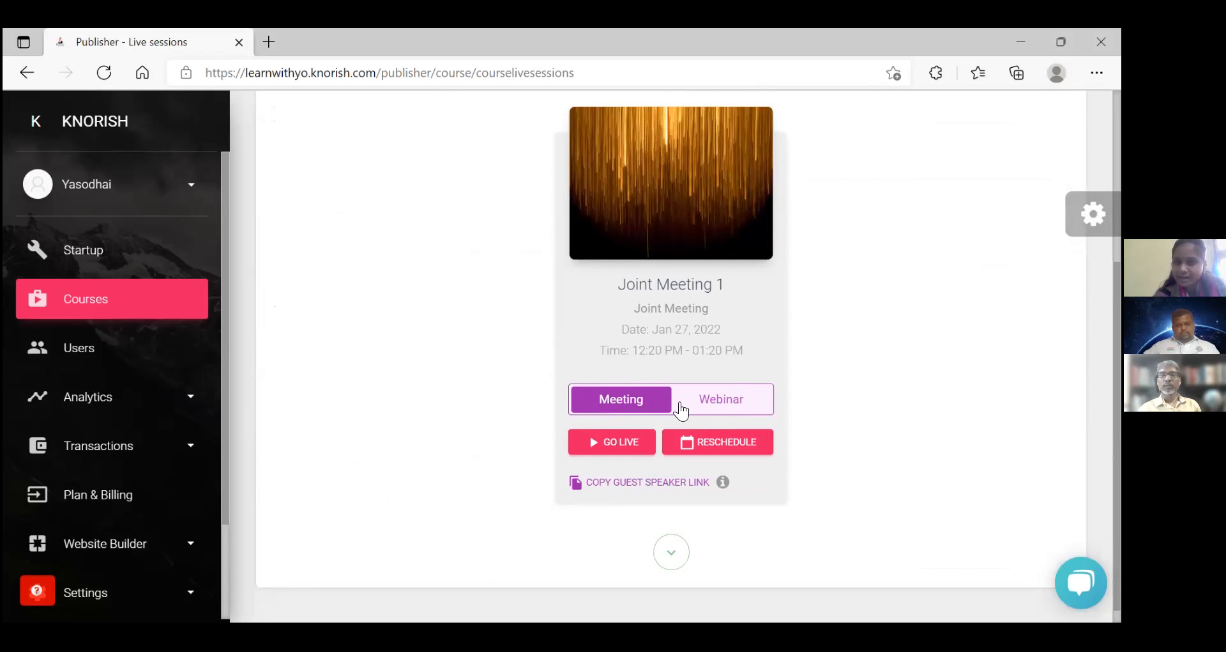
# Step: Try to go live with the Joint Meeting 1 session as a Meeting
pyautogui.click(612, 446)
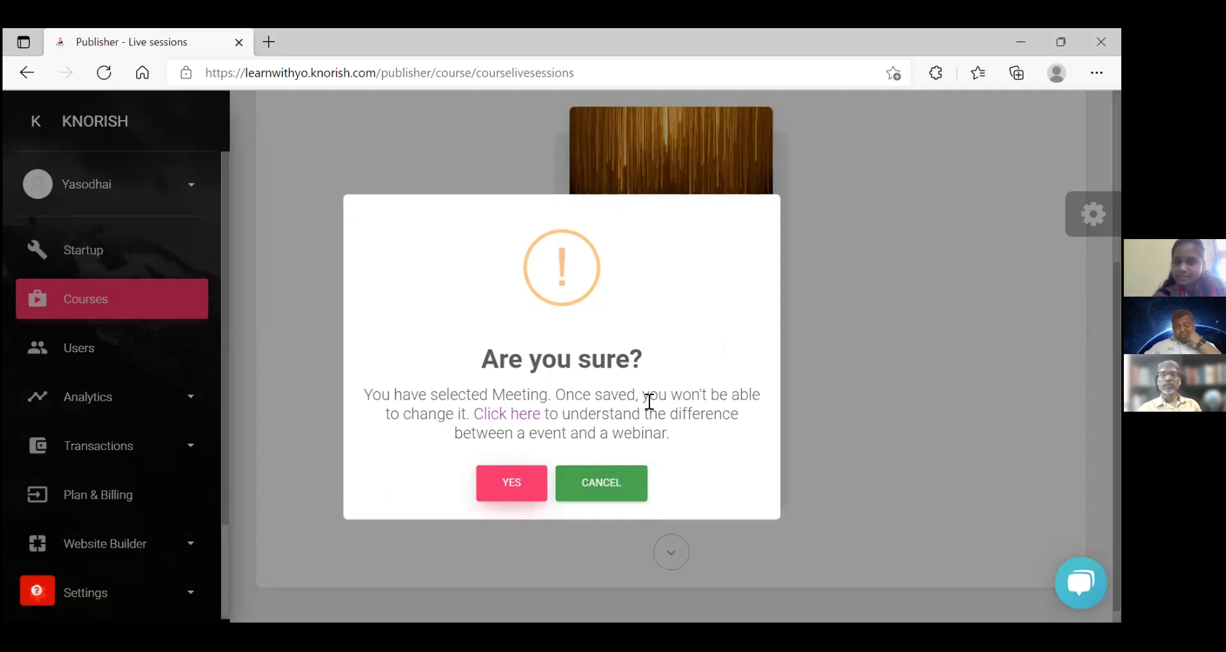
pyautogui.click(505, 482)
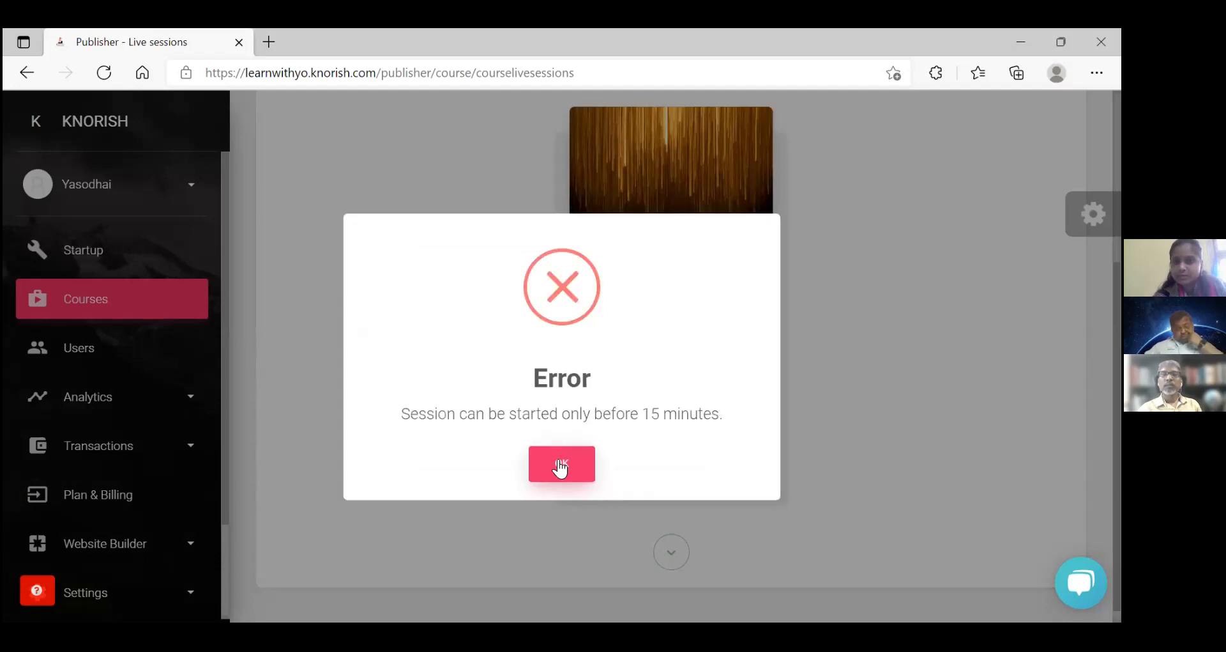
pyautogui.click(560, 467)
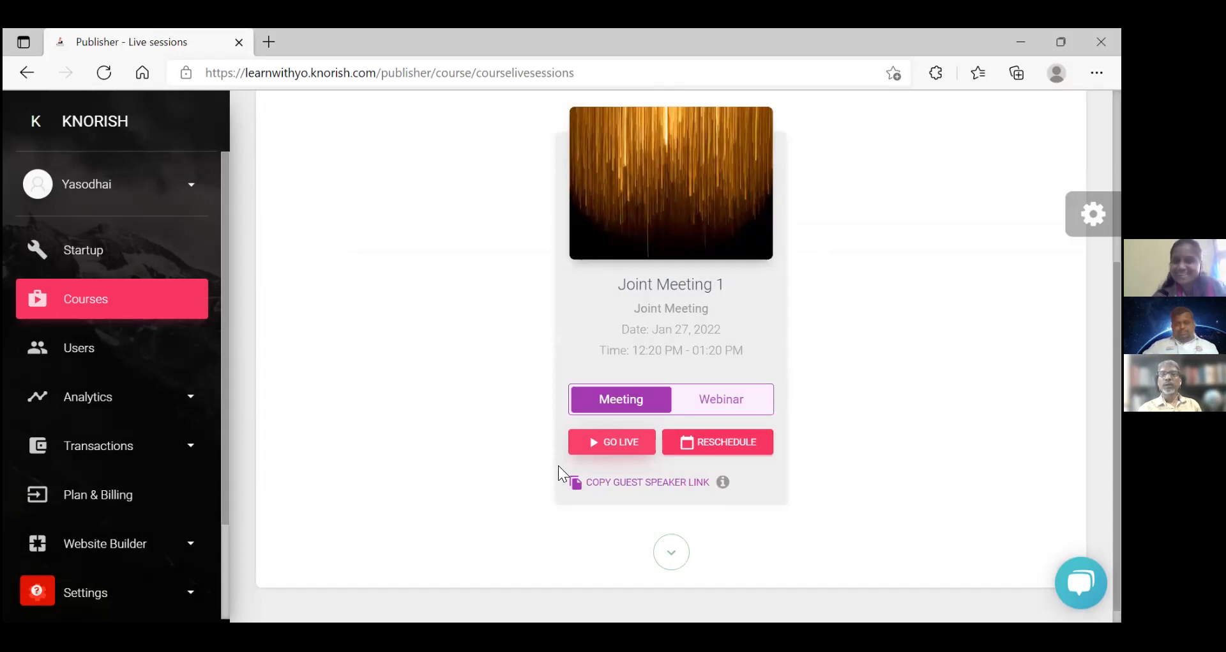
# Step: Start rescheduling the Joint Meeting 1 session and set its start date to 26-01-2022
pyautogui.click(746, 447)
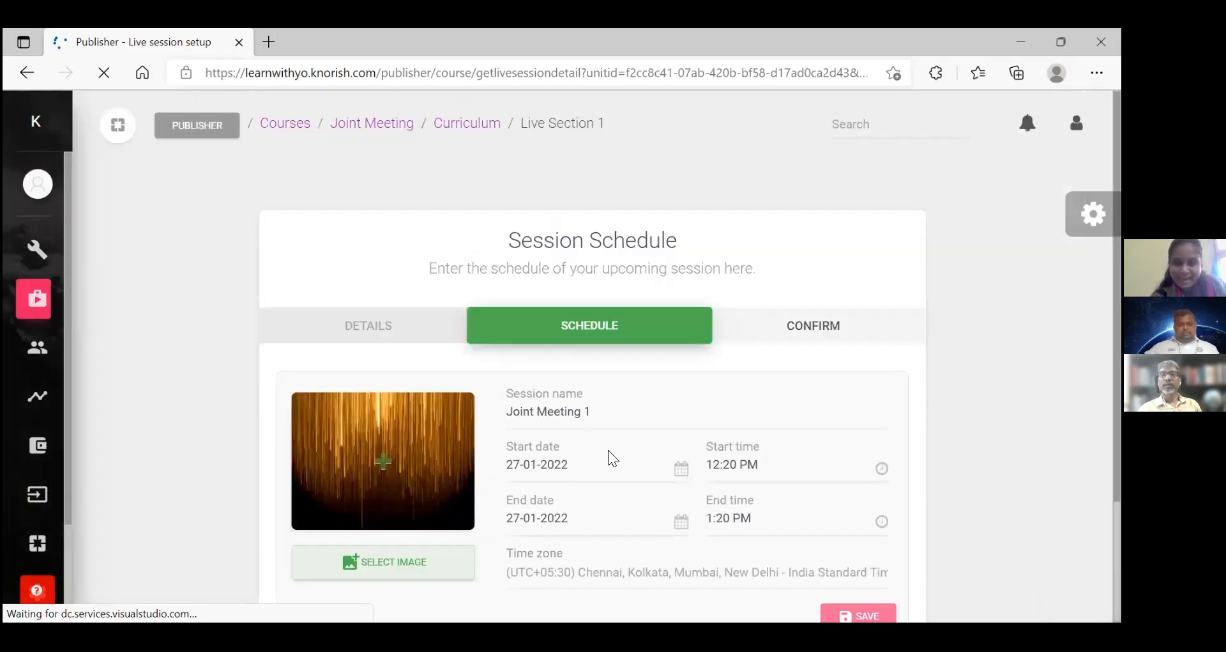
pyautogui.click(684, 470)
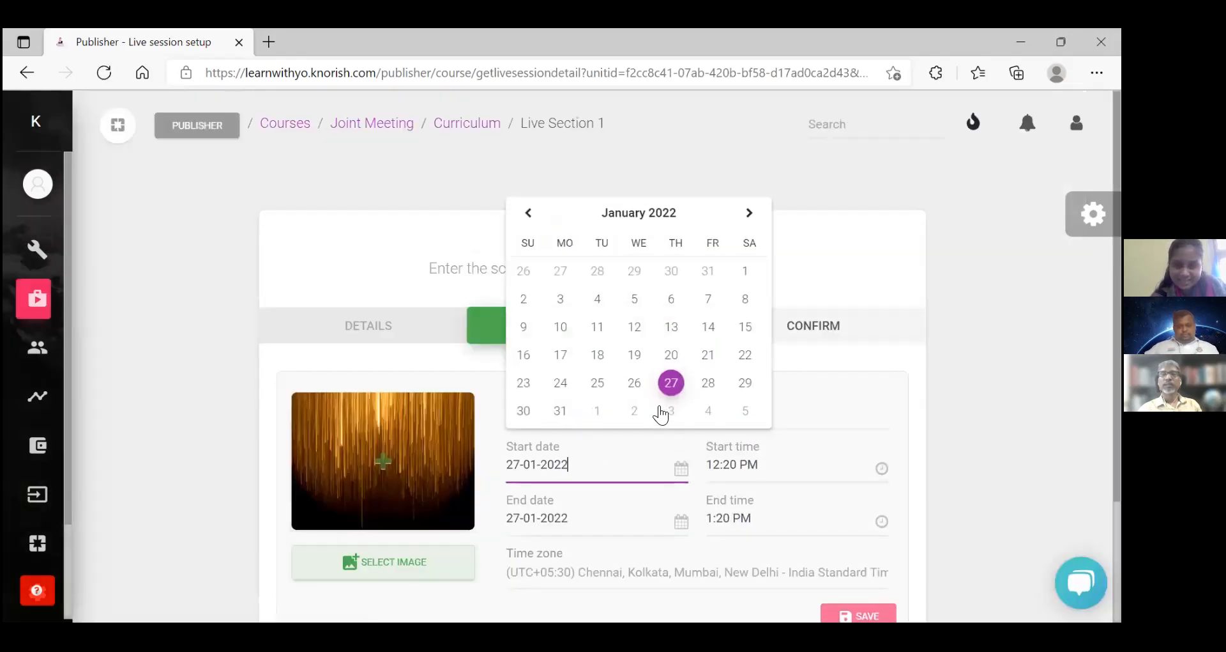
pyautogui.click(634, 382)
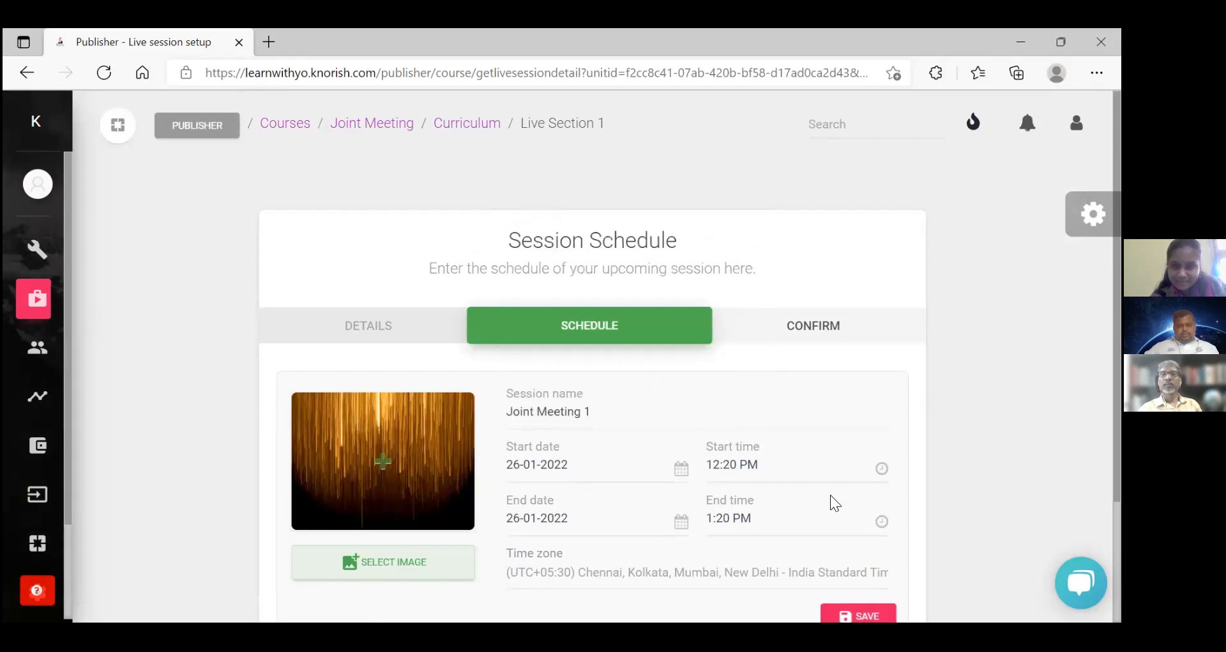
# Step: Set the session's start time to 12:23 PM and try to save the schedule
pyautogui.click(886, 470)
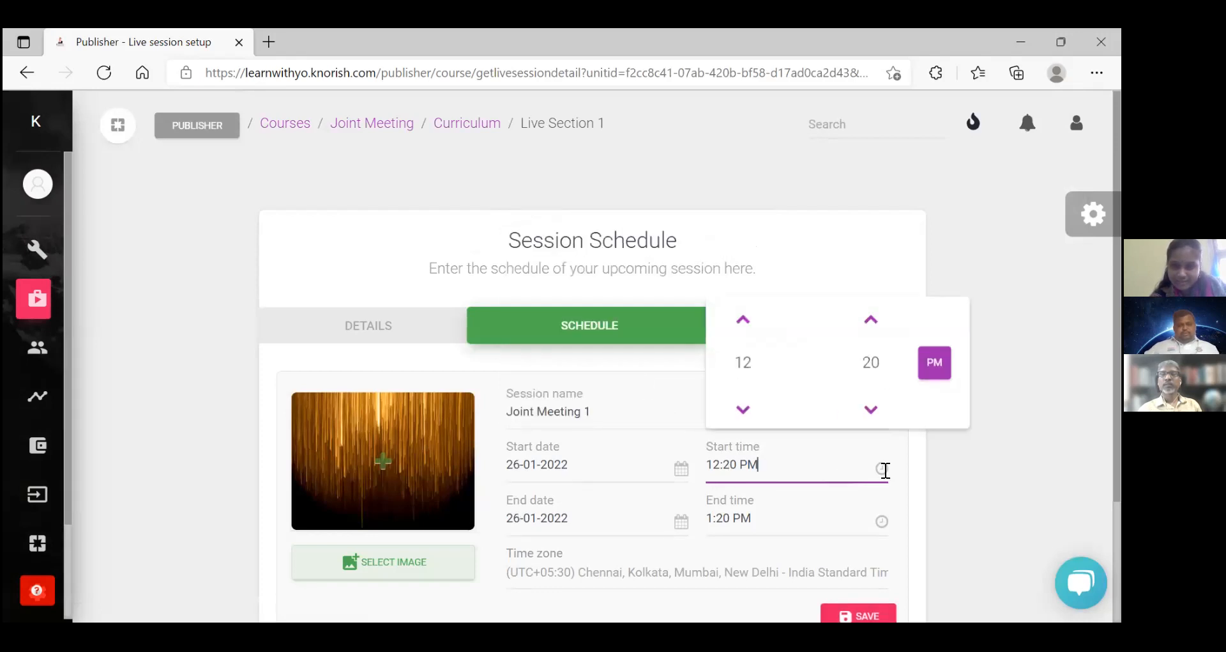
pyautogui.click(872, 319)
pyautogui.click(872, 319)
pyautogui.click(873, 319)
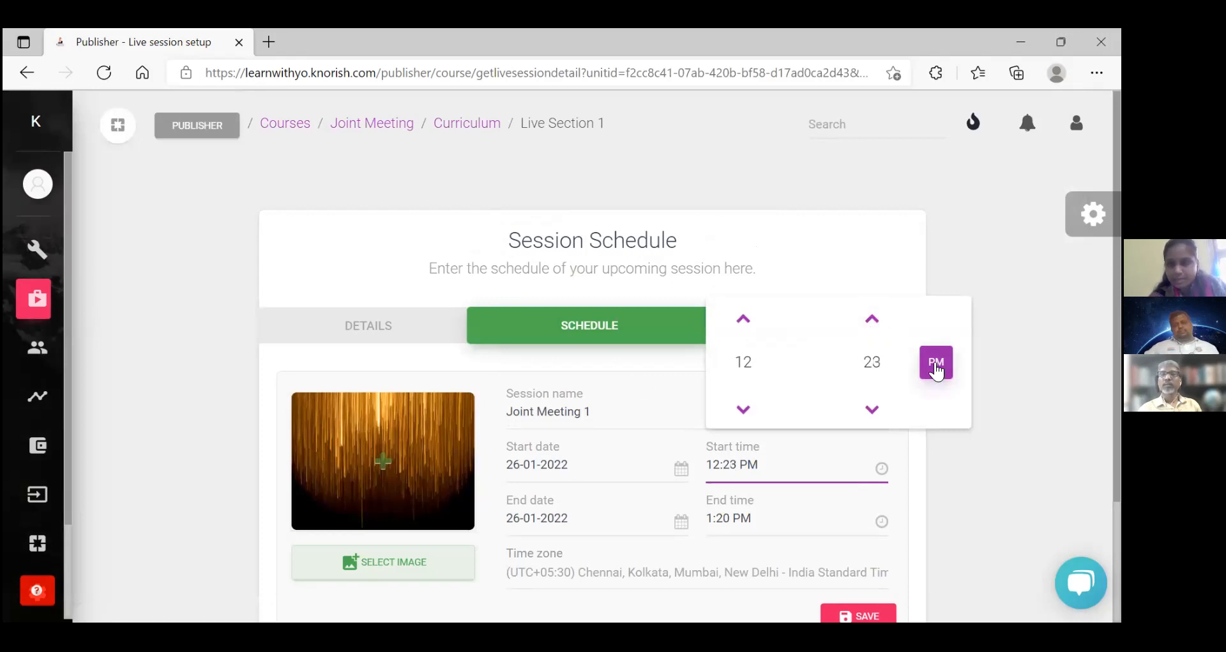
pyautogui.click(946, 455)
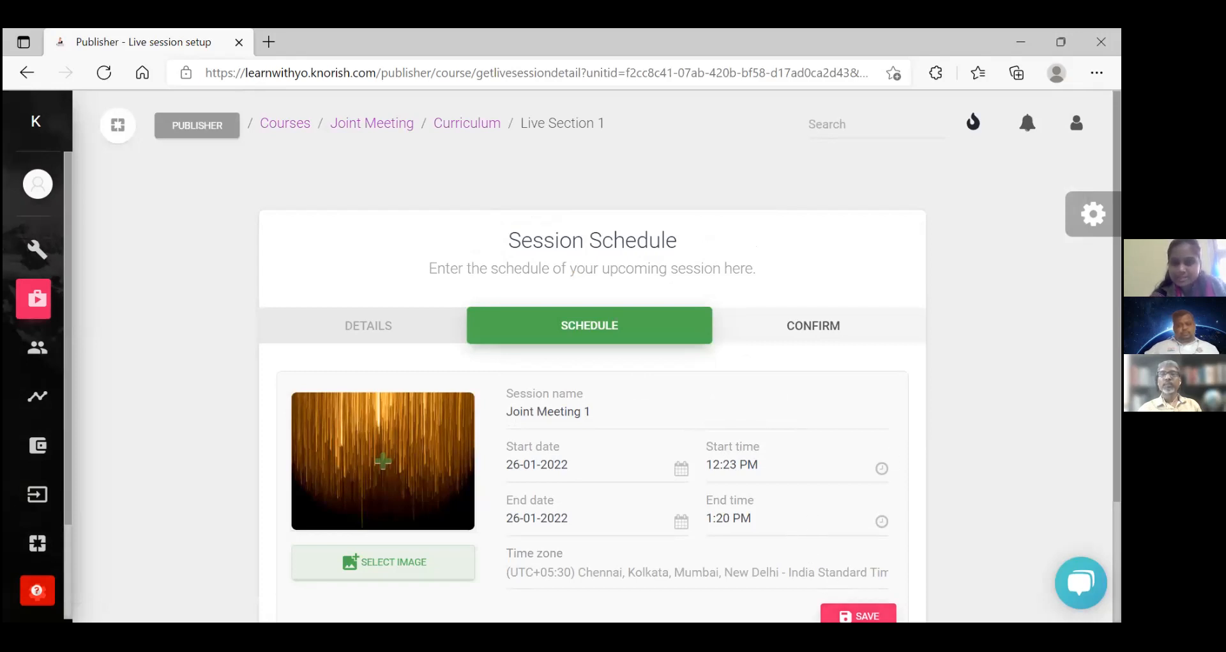
pyautogui.click(858, 616)
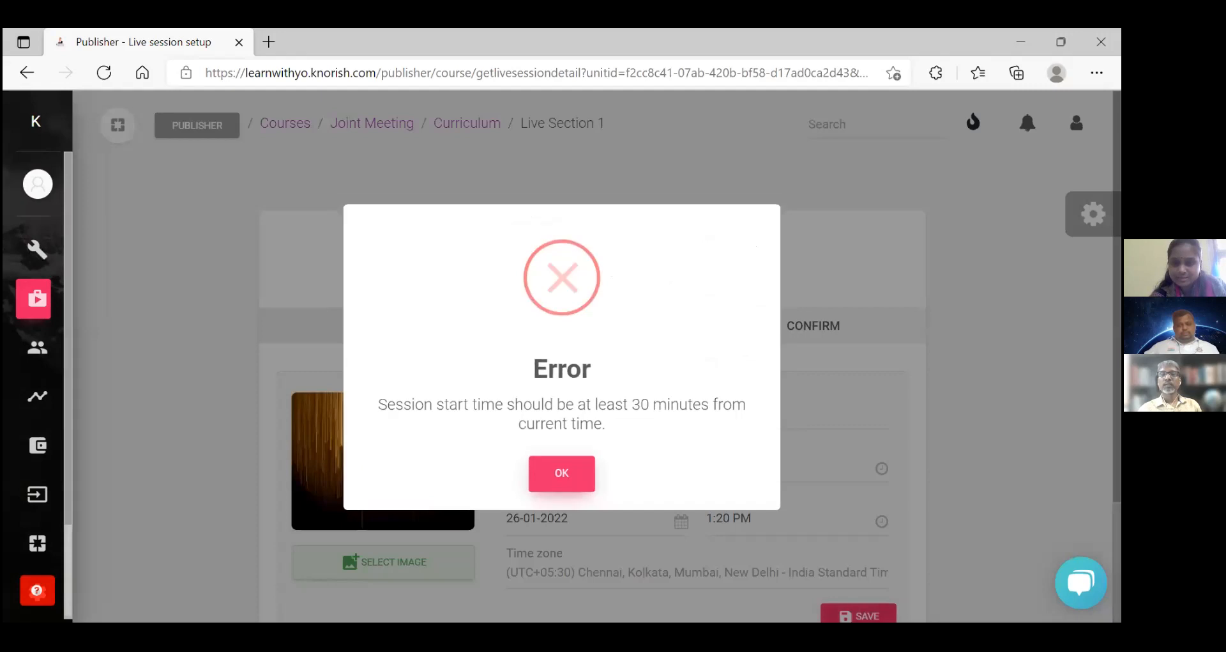
pyautogui.click(581, 479)
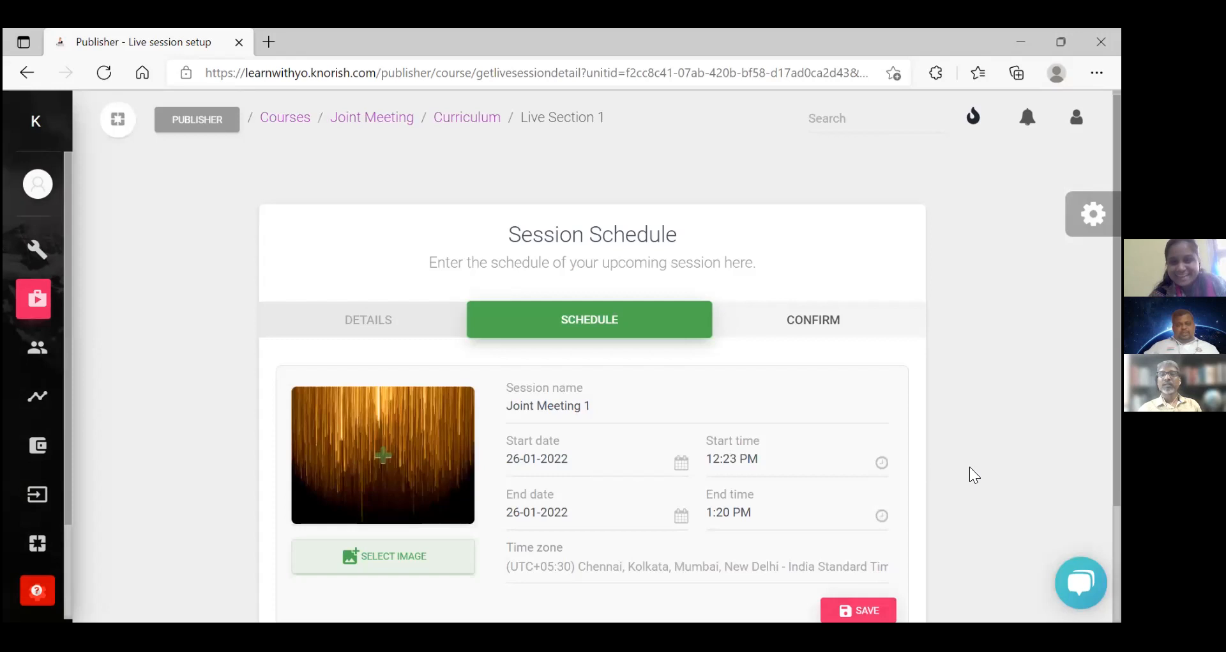
# Step: Set the Joint Meeting 1 session's start time to 1:23 PM and end time to 2:20 PM, and save the schedule
pyautogui.click(883, 464)
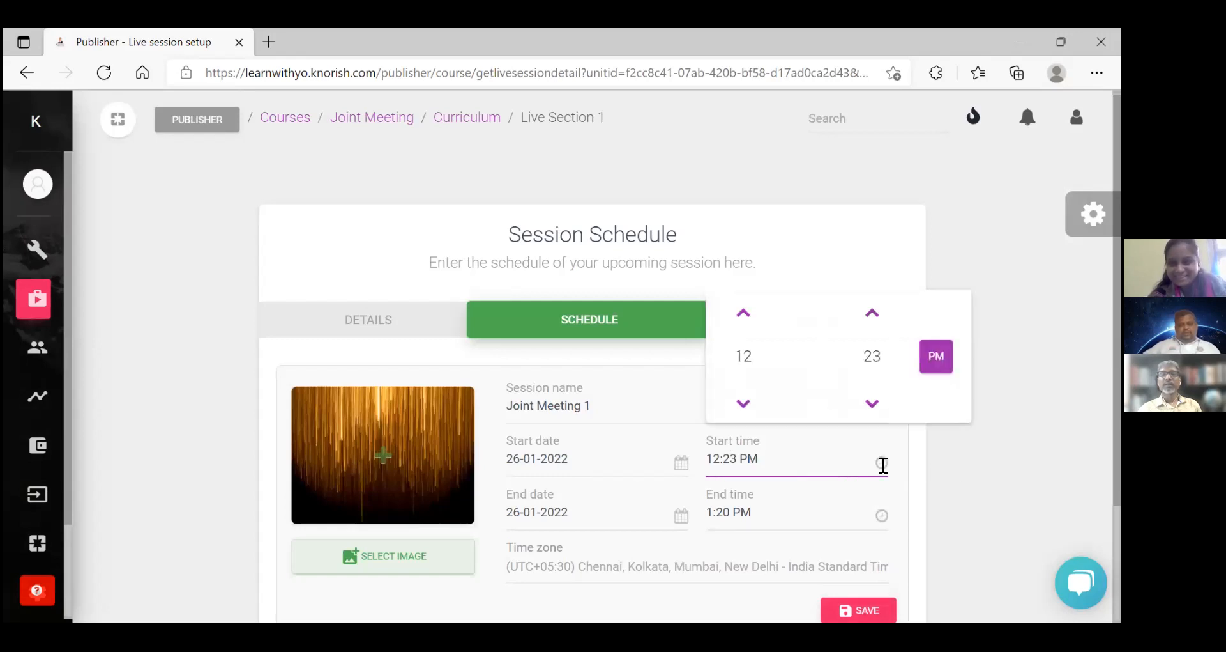
pyautogui.click(744, 314)
pyautogui.click(760, 512)
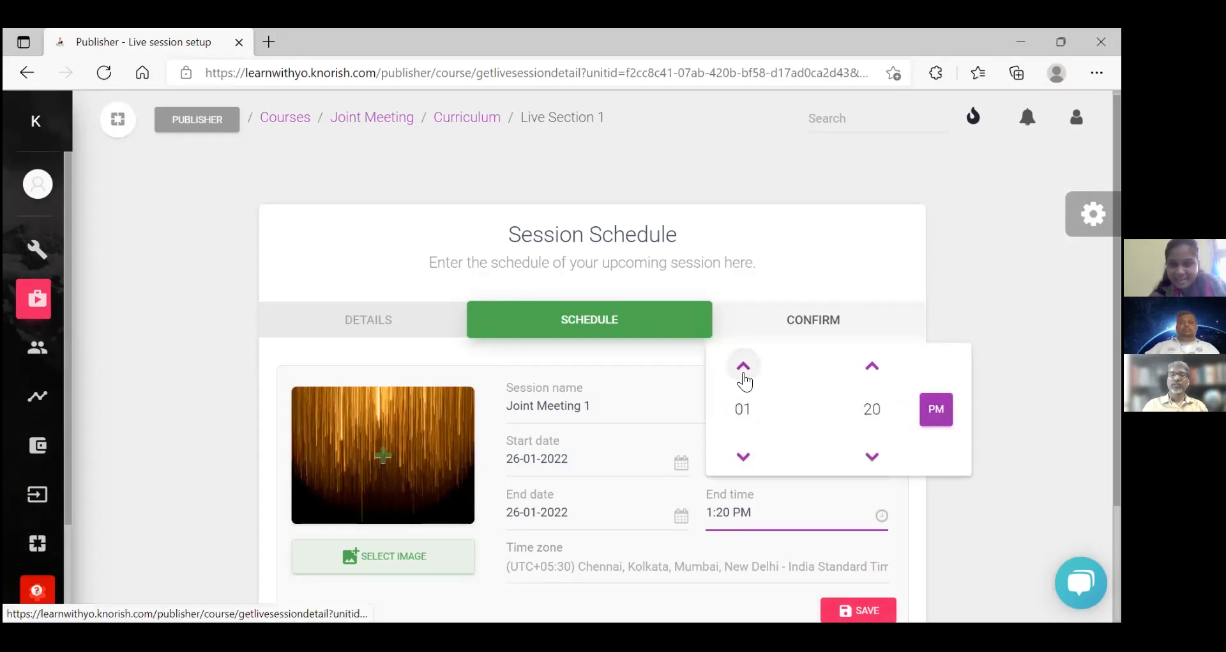
pyautogui.click(953, 495)
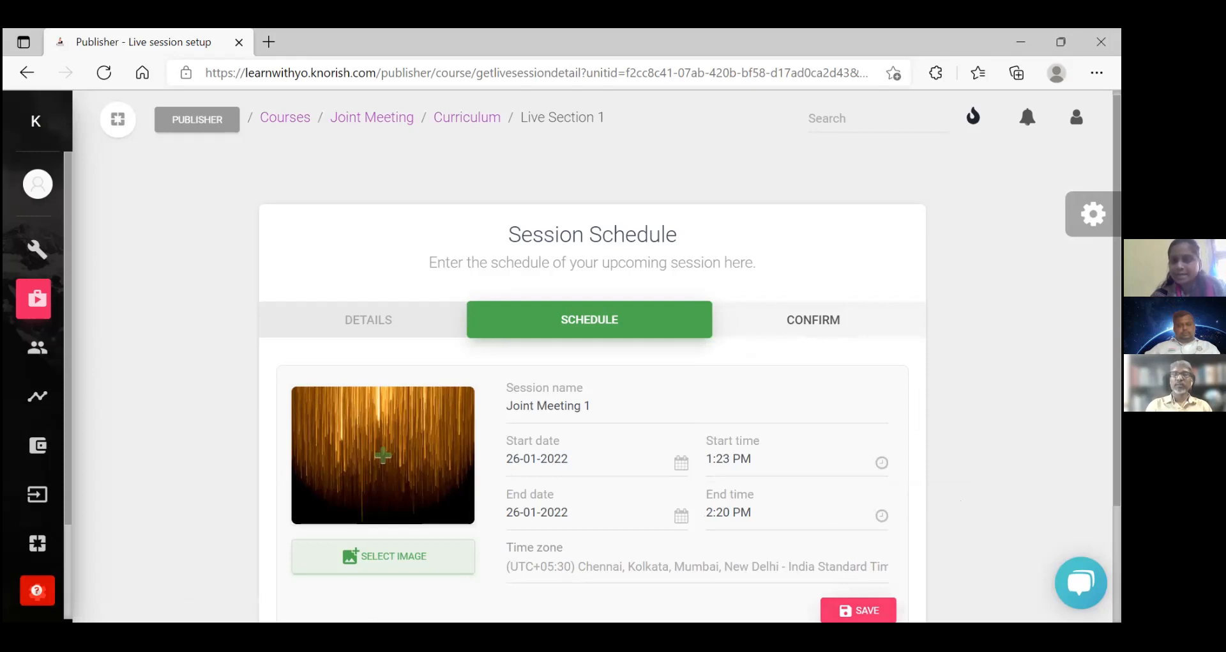
pyautogui.click(858, 610)
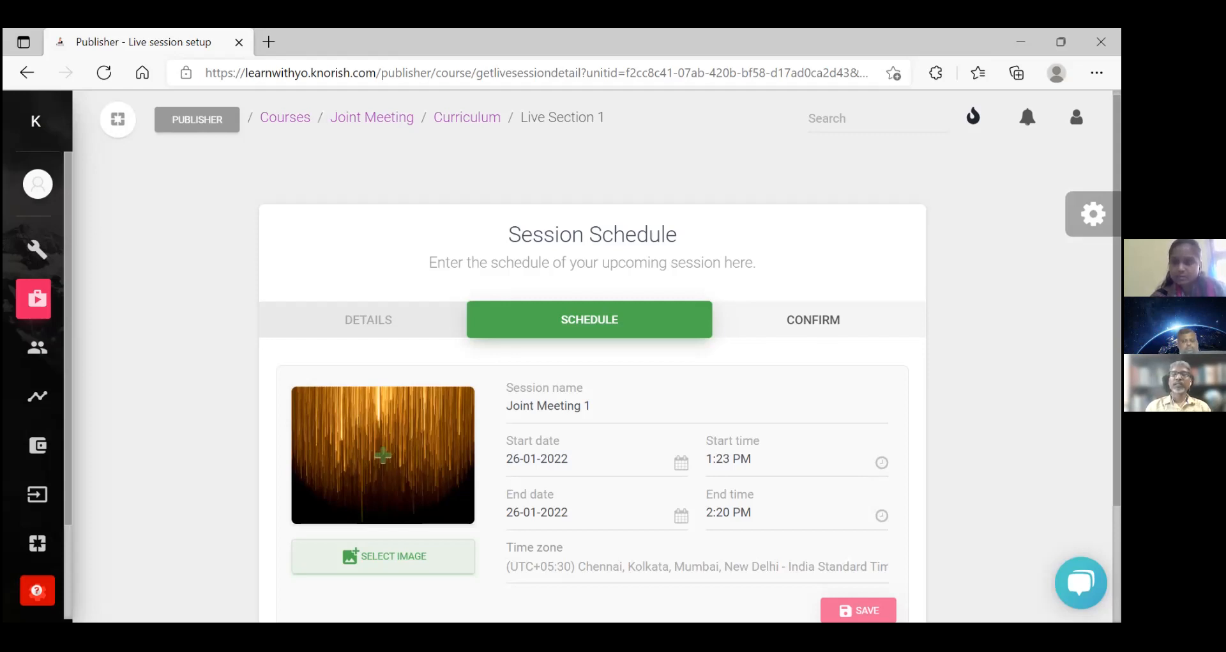
# Step: Confirm the new Joint Meeting 1 session schedule and continue to the course's publish settings
pyautogui.scroll(-1, 593, 358)
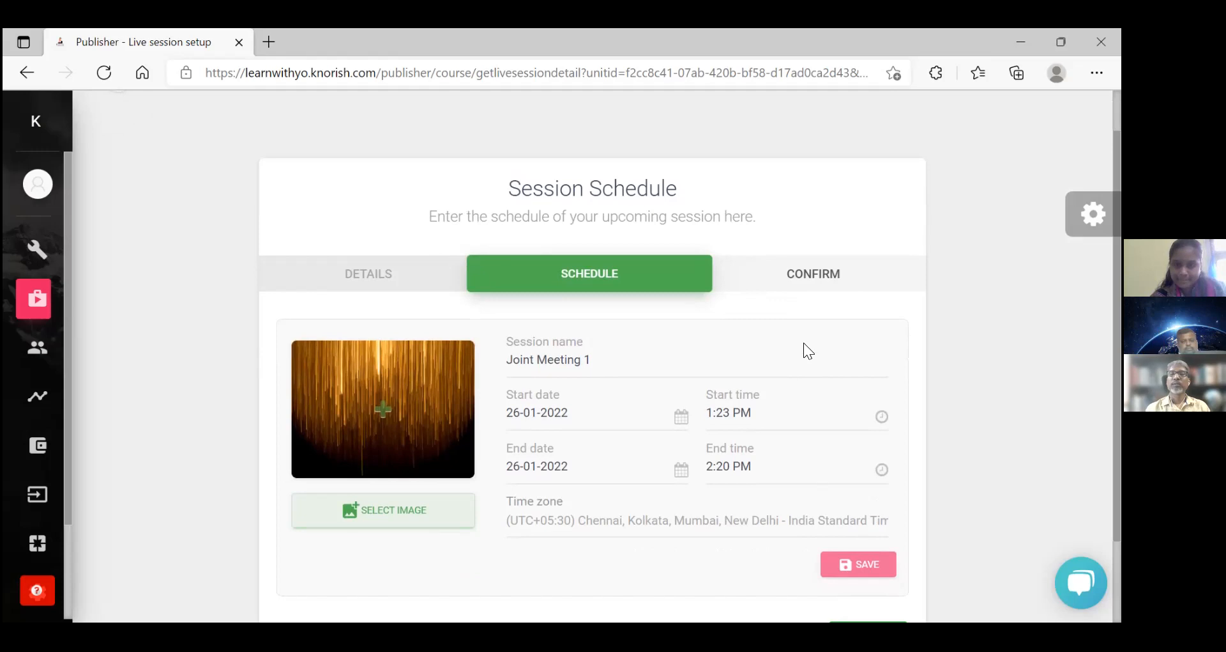
pyautogui.click(805, 281)
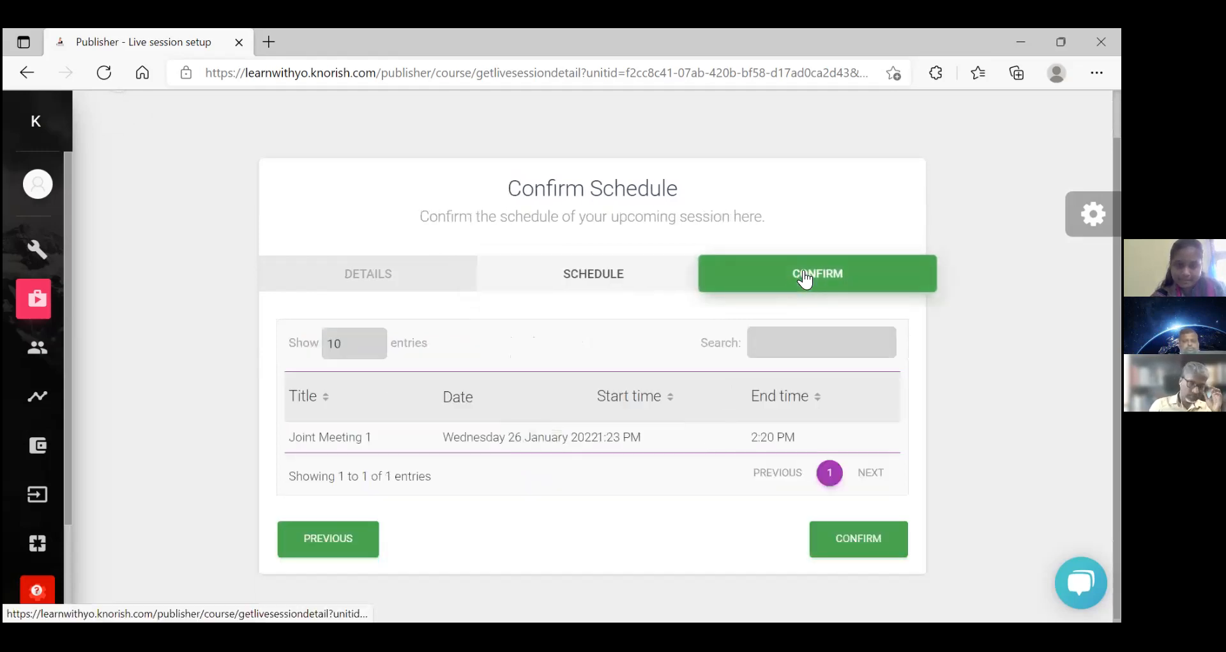
pyautogui.click(831, 539)
pyautogui.click(626, 408)
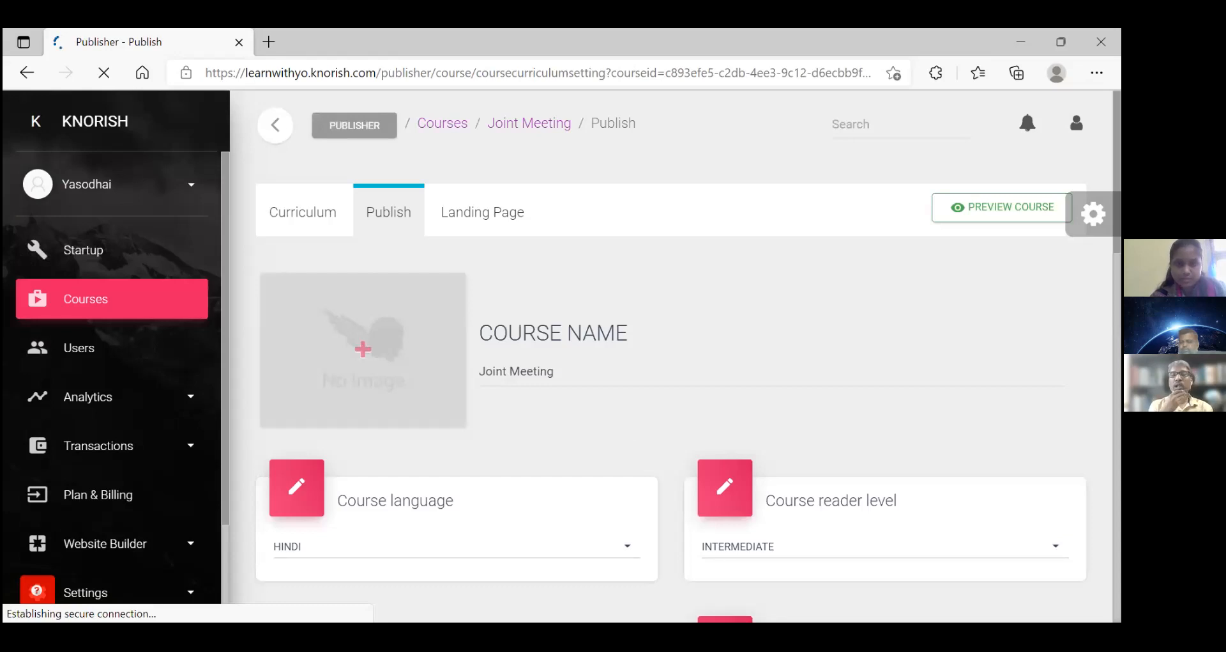
# Step: Assign the Joint Meeting course to the Zoom Webinars category
pyautogui.scroll(-4, 671, 355)
pyautogui.scroll(-6, 671, 356)
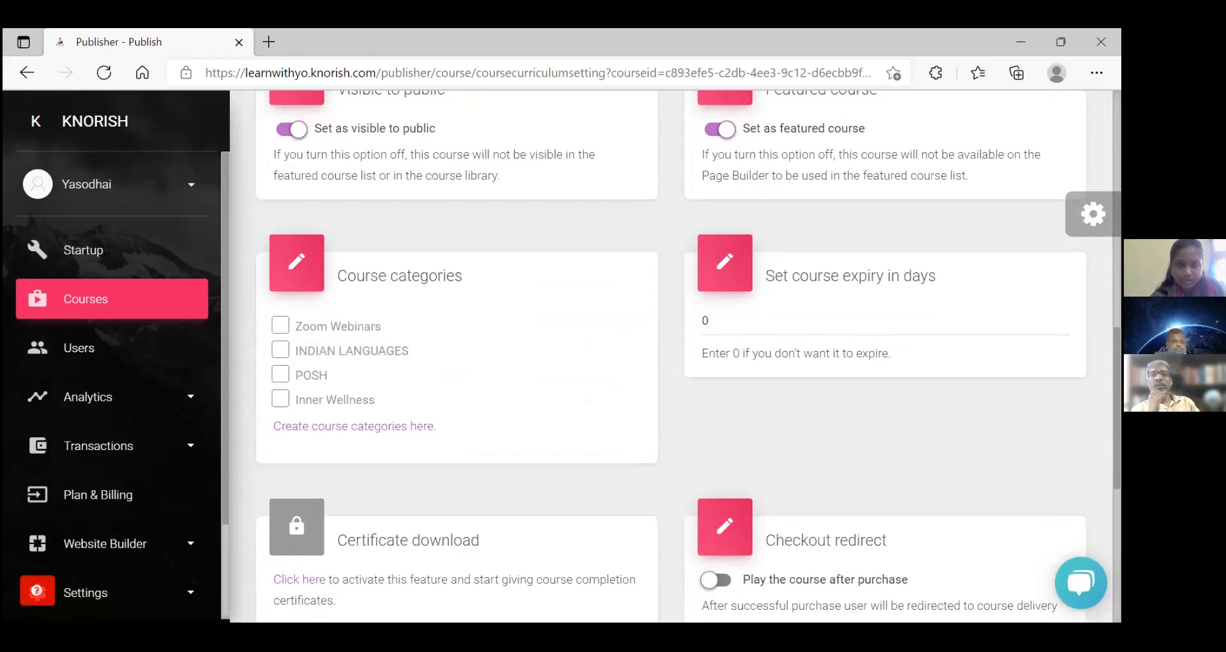
pyautogui.click(280, 325)
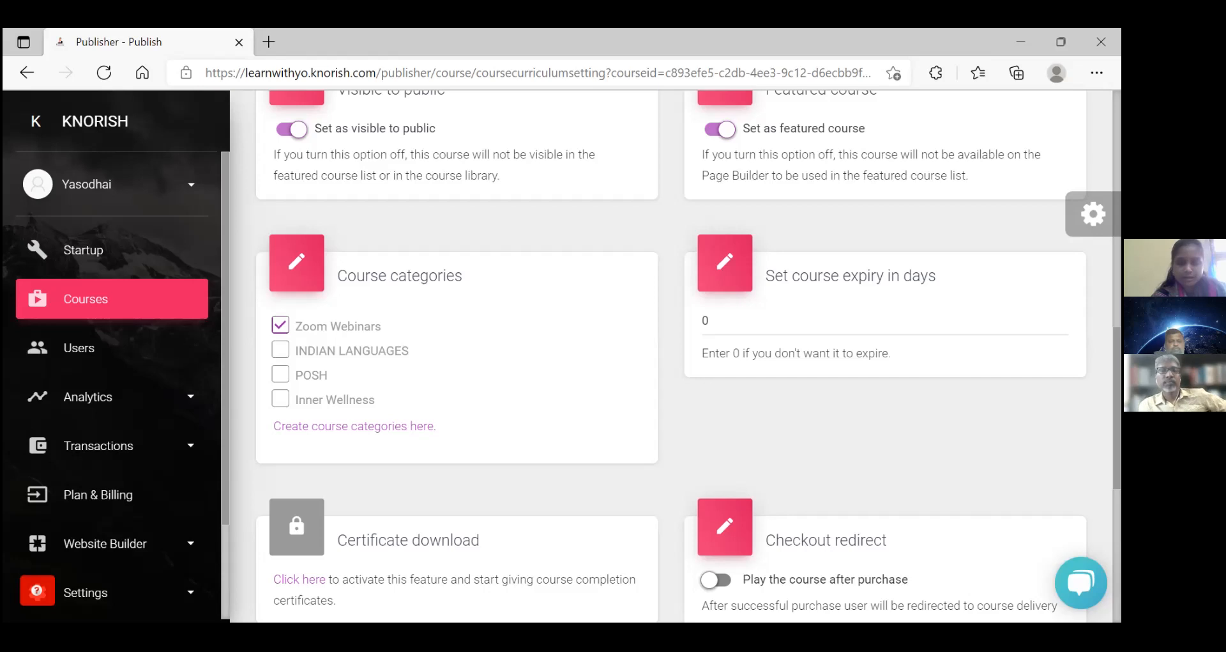
pyautogui.rightClick(938, 390)
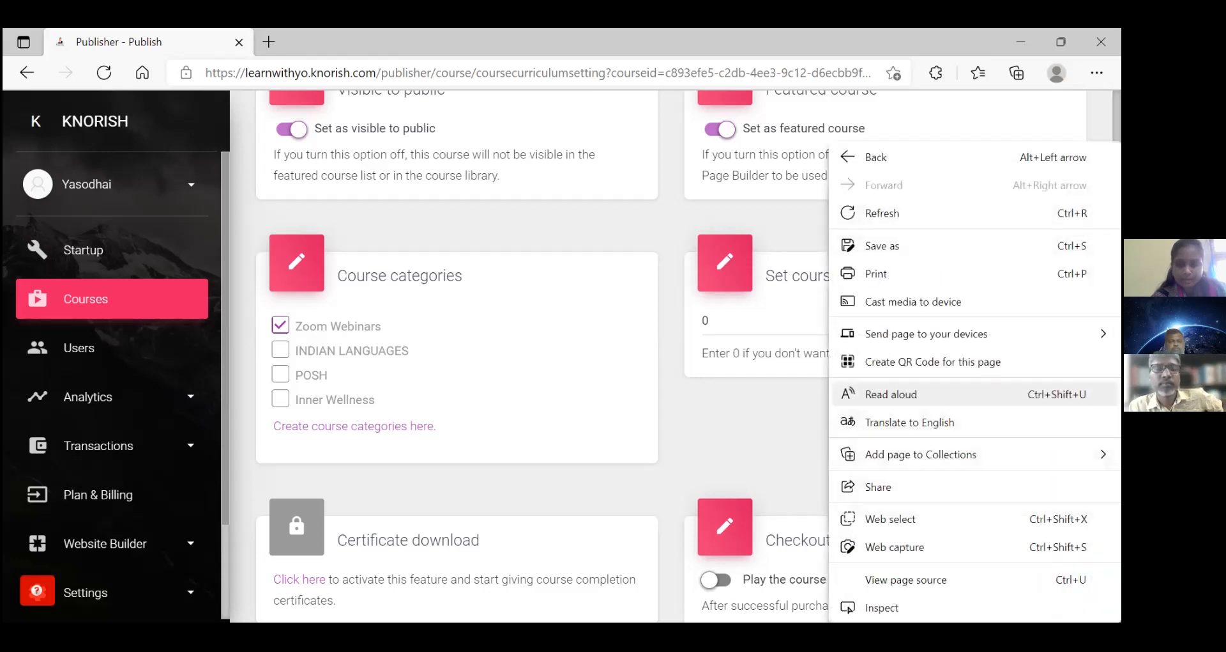
pyautogui.click(777, 438)
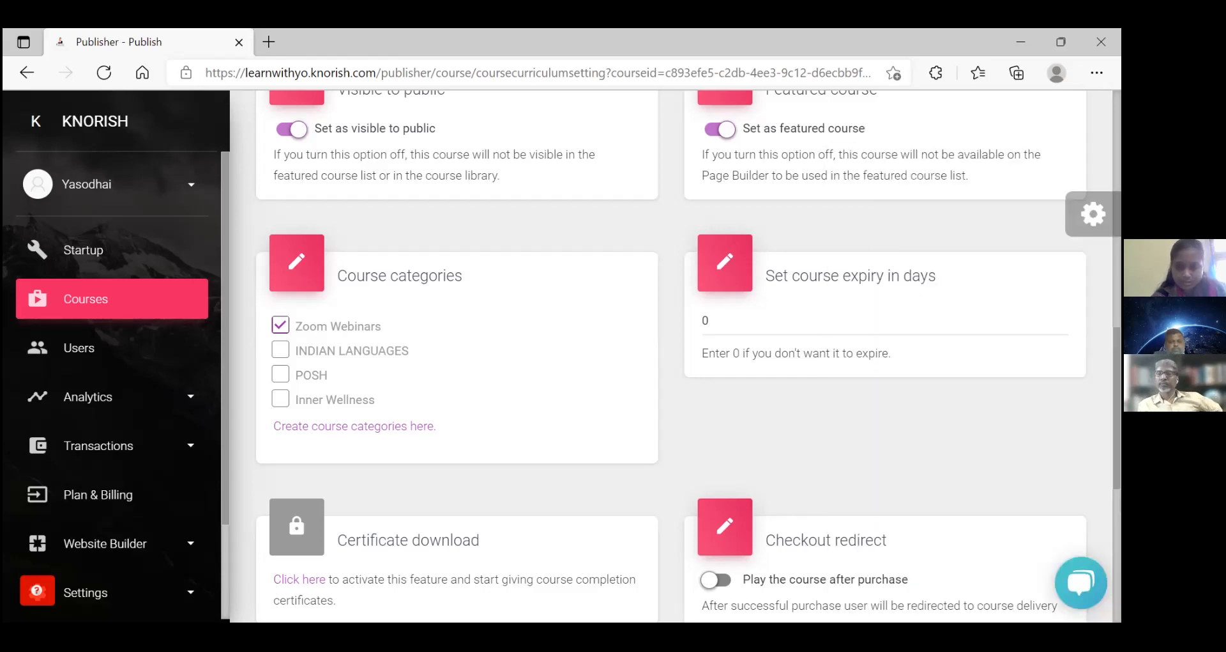
# Step: Turn on playing the course after purchase in the checkout redirect setting
pyautogui.scroll(-4, 688, 357)
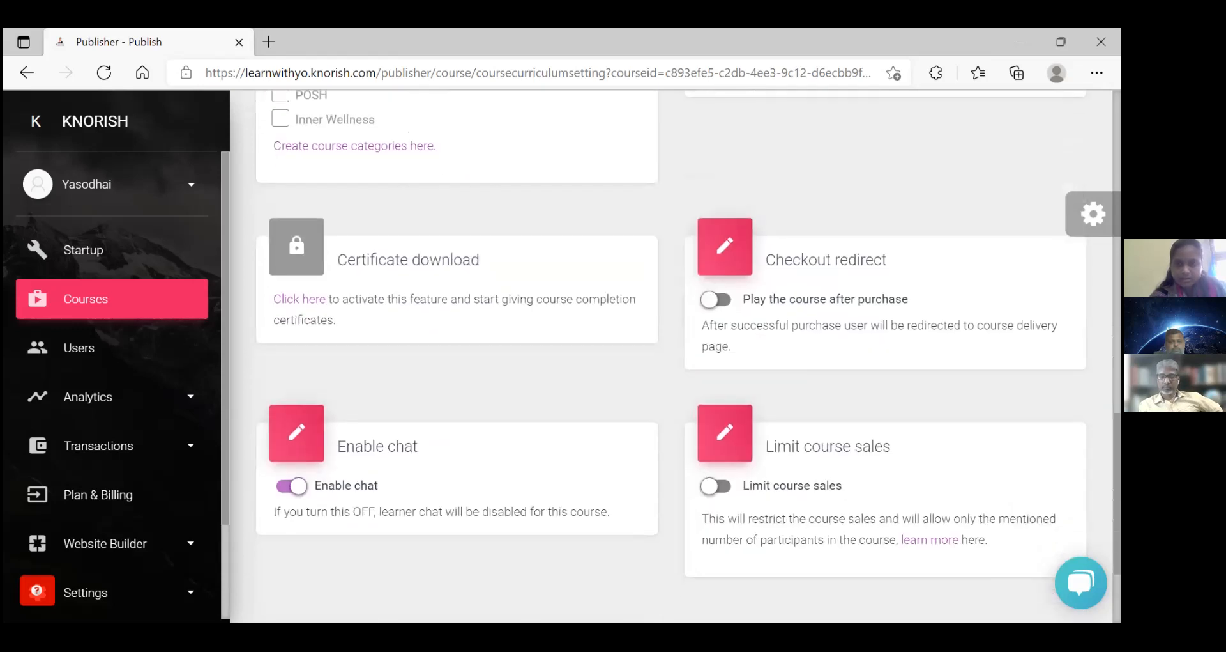
pyautogui.click(709, 305)
pyautogui.click(709, 306)
pyautogui.click(709, 306)
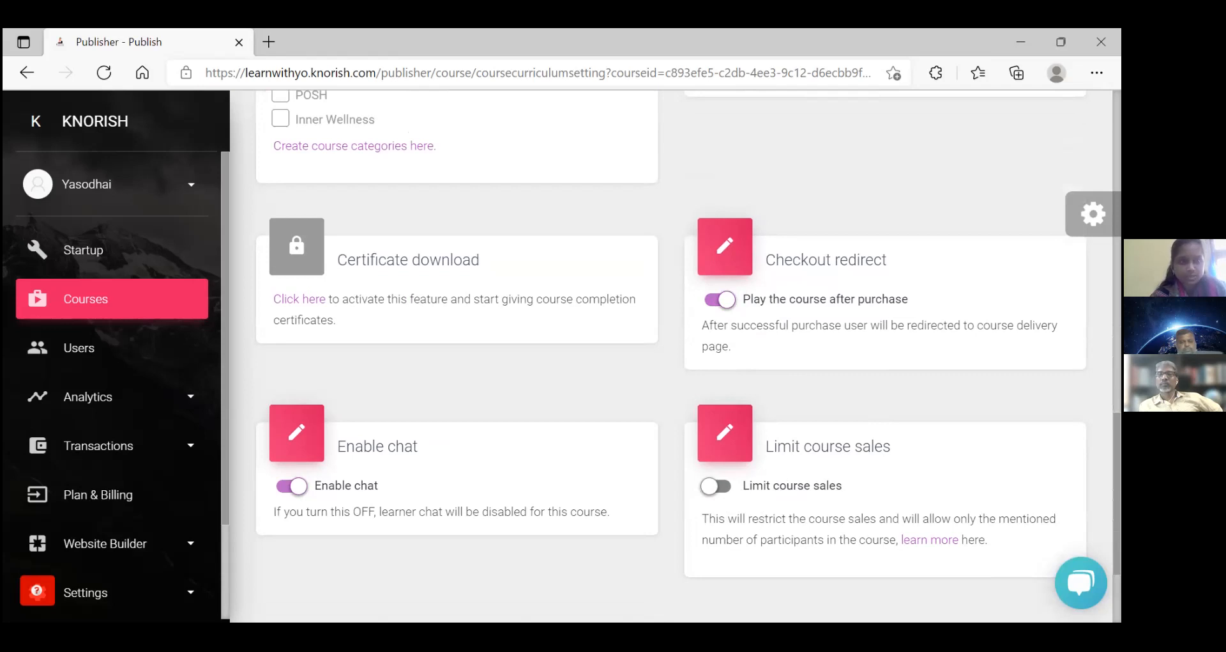
# Step: Publish the Joint Meeting course and acknowledge the result
pyautogui.scroll(-3, 670, 358)
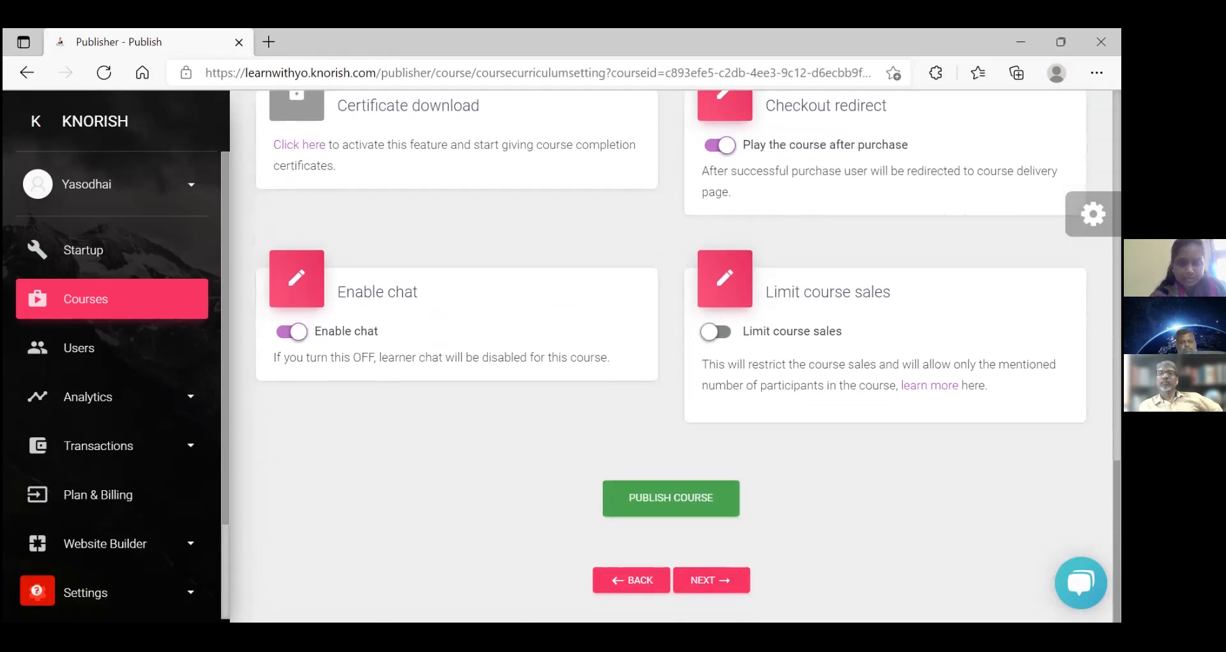
pyautogui.click(693, 508)
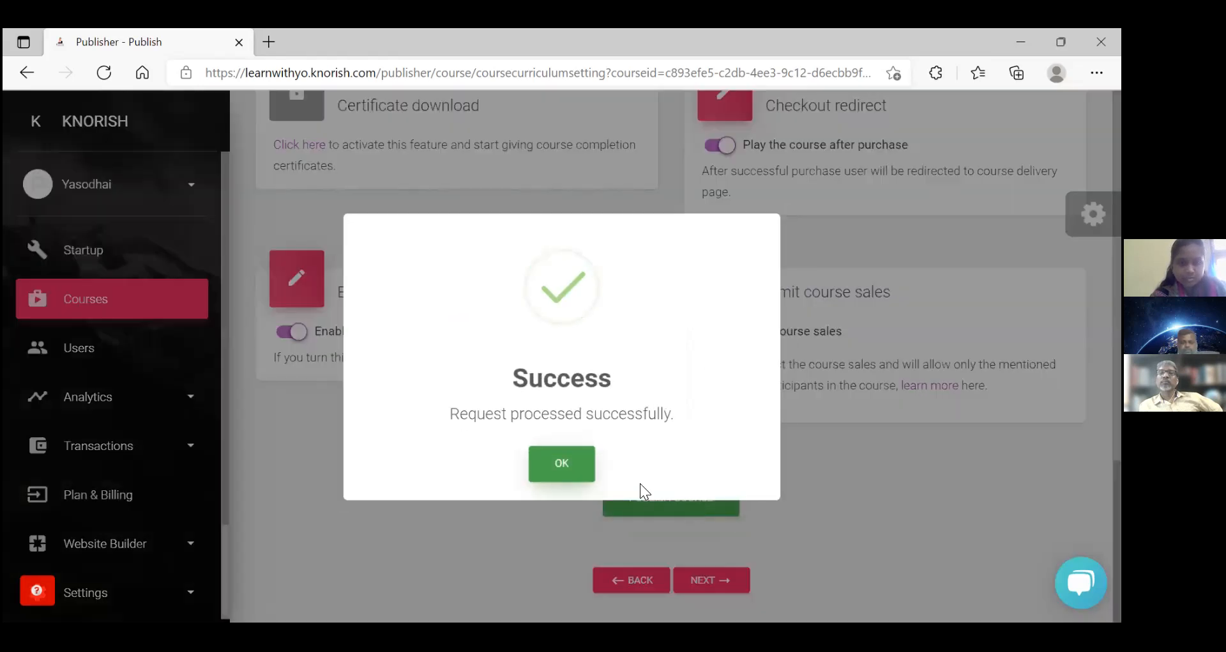
pyautogui.click(581, 479)
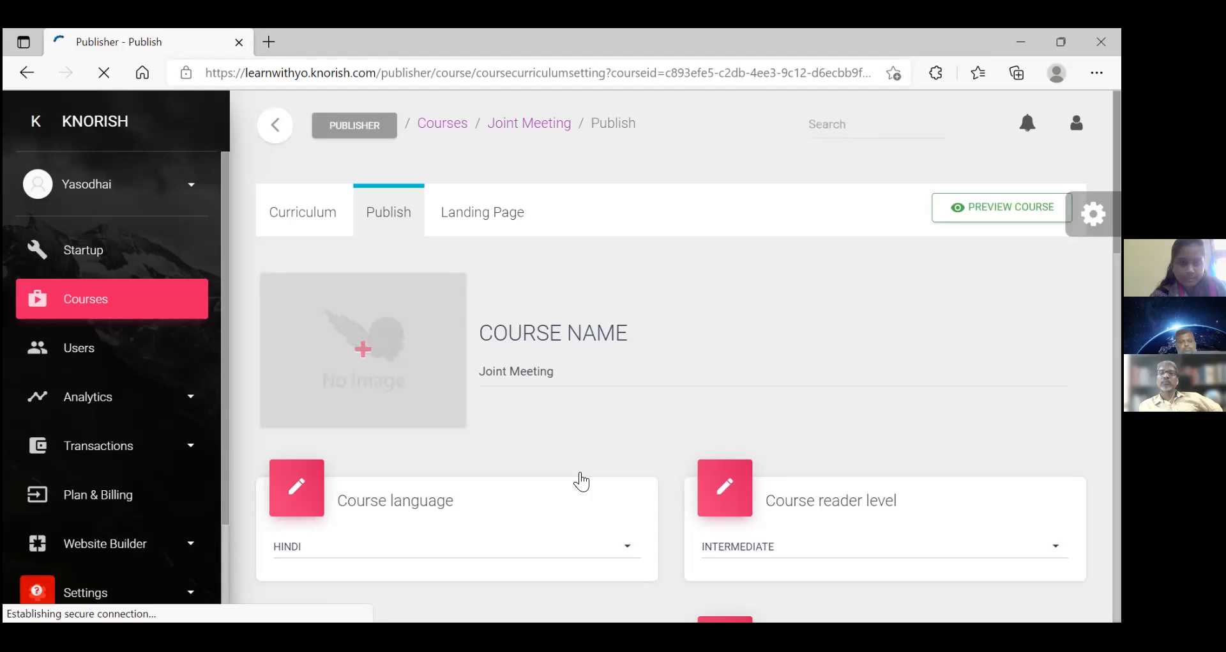
# Step: Open the course's landing page settings and look through the page templates available for import
pyautogui.click(485, 223)
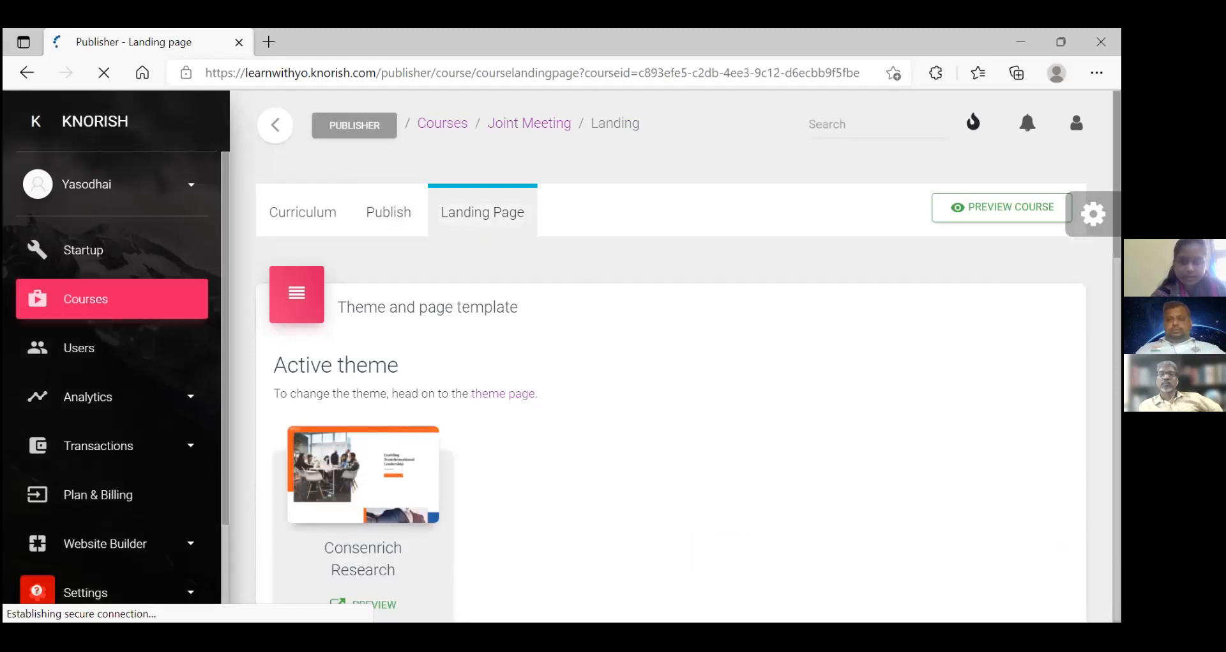
pyautogui.scroll(-3, 671, 358)
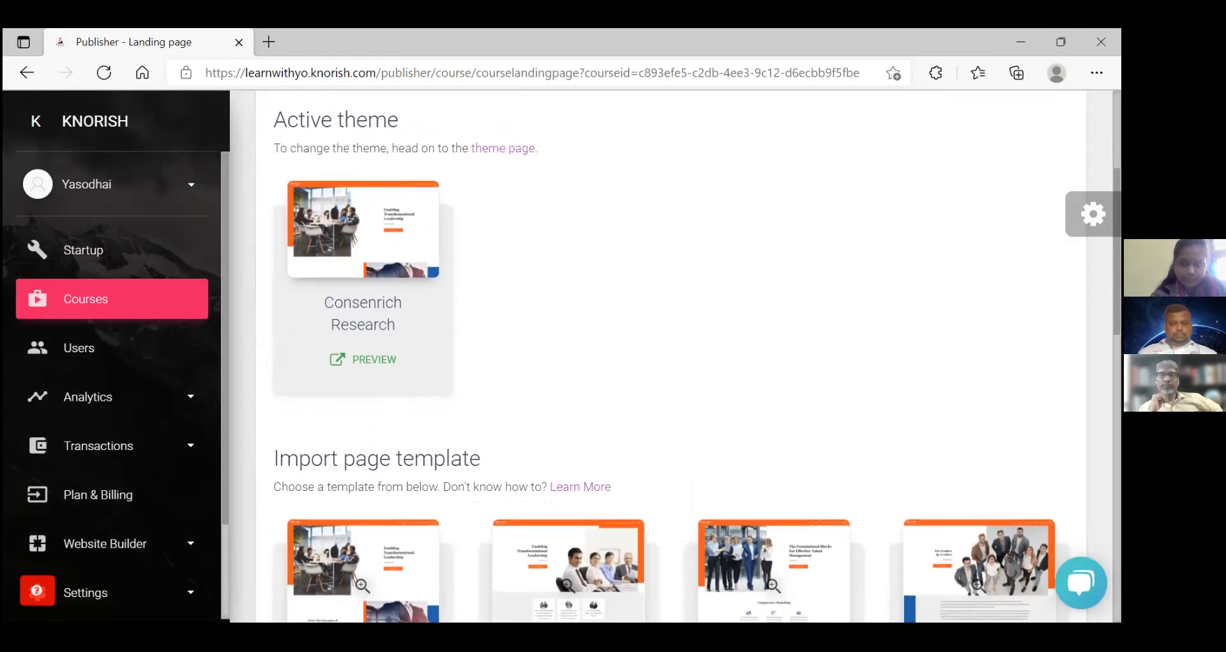
pyautogui.scroll(-4, 671, 357)
pyautogui.scroll(-1, 670, 357)
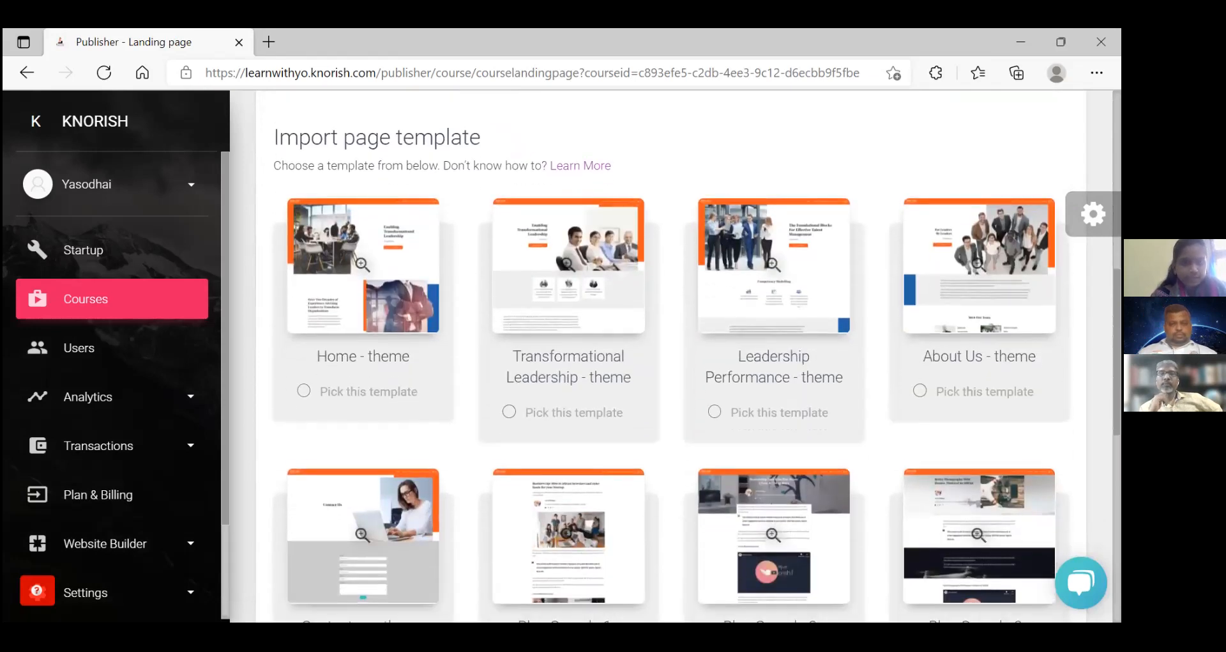
pyautogui.scroll(-1, 791, 384)
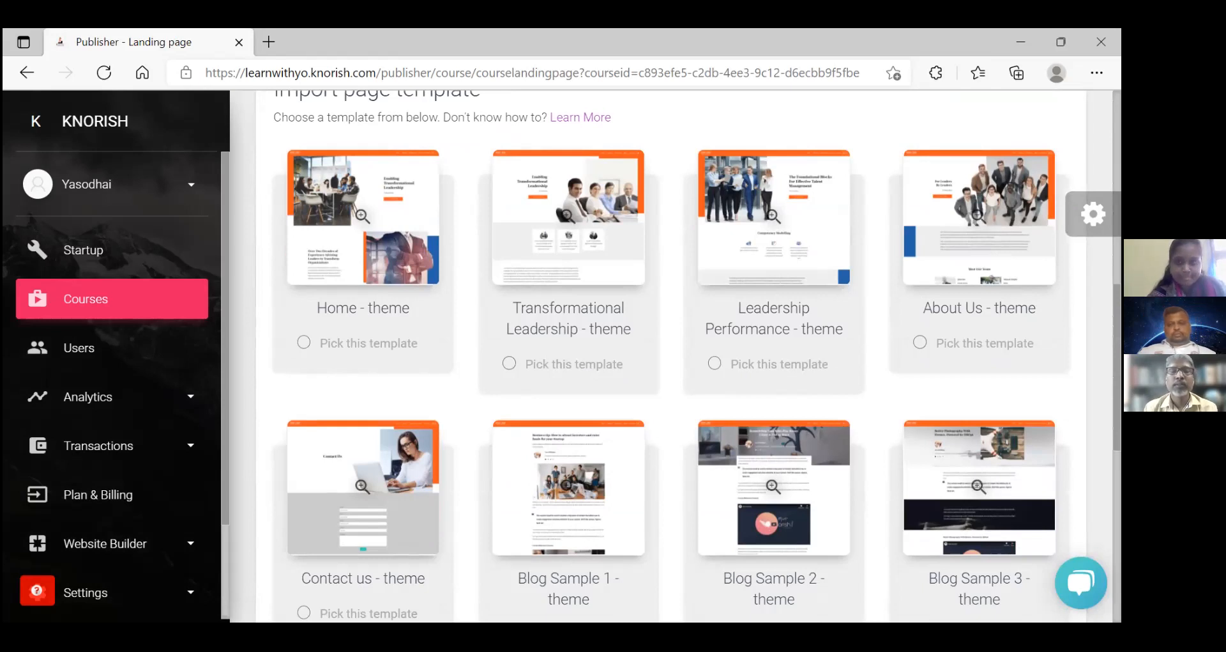
pyautogui.scroll(-7, 671, 358)
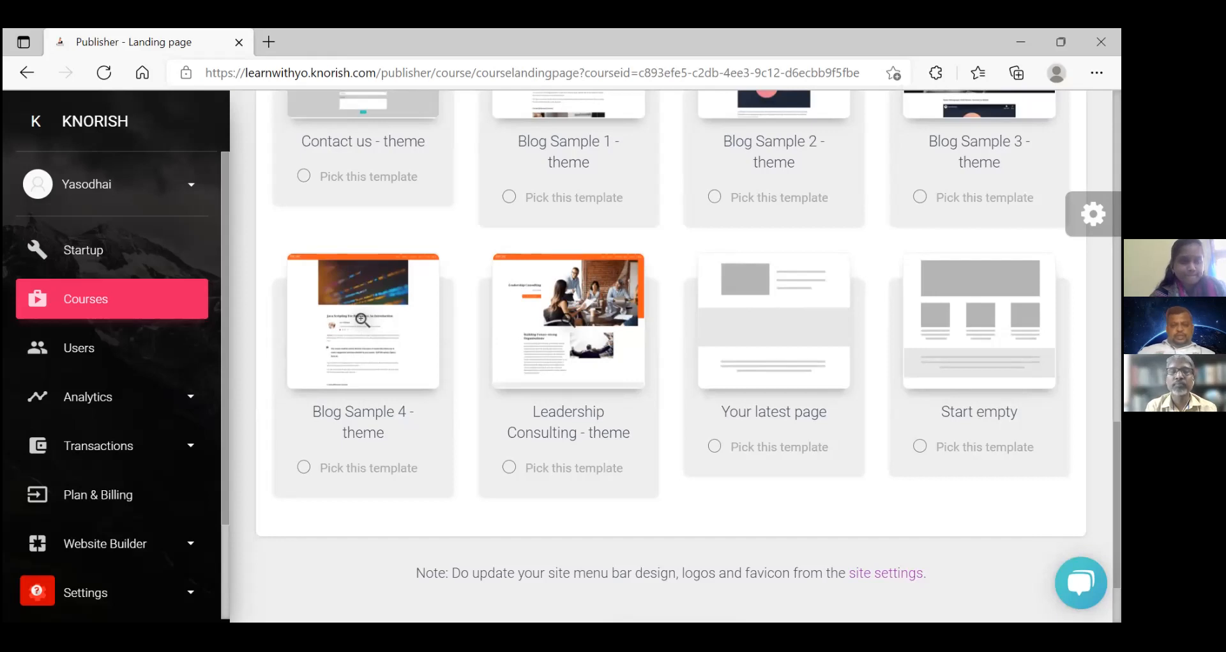
pyautogui.scroll(1, 671, 341)
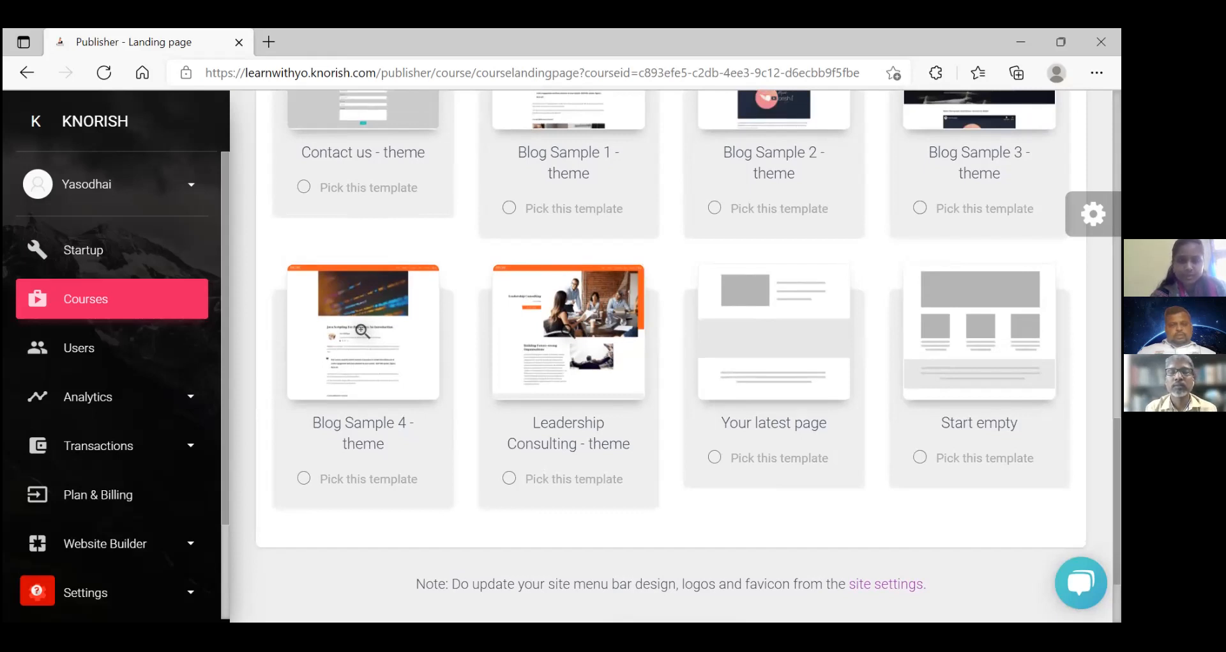
pyautogui.scroll(3, 672, 357)
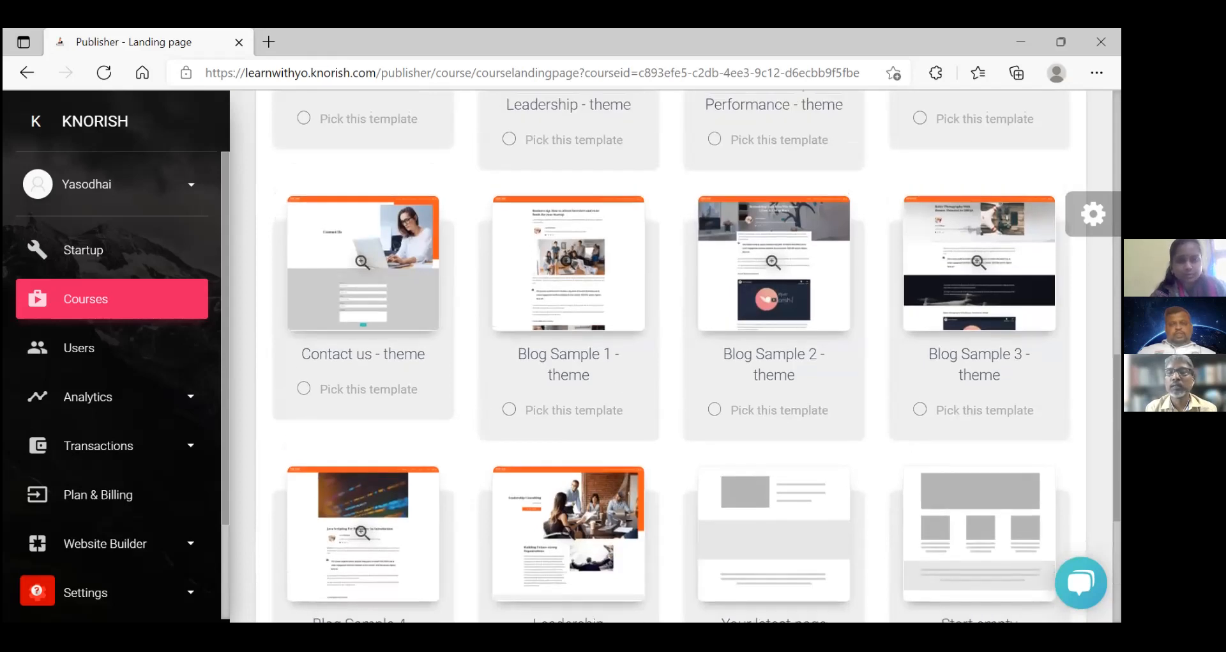
pyautogui.scroll(2, 696, 357)
pyautogui.scroll(3, 591, 356)
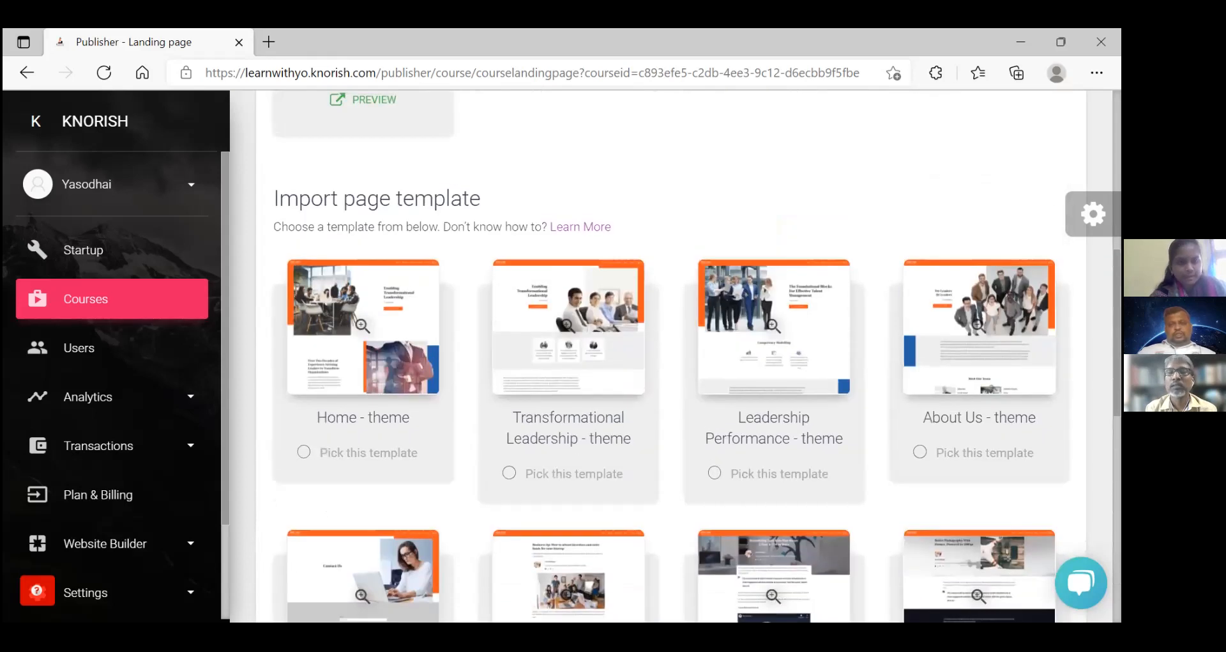
# Step: Import the Home - theme template as the course's landing page and dismiss the quick start guide
pyautogui.click(304, 452)
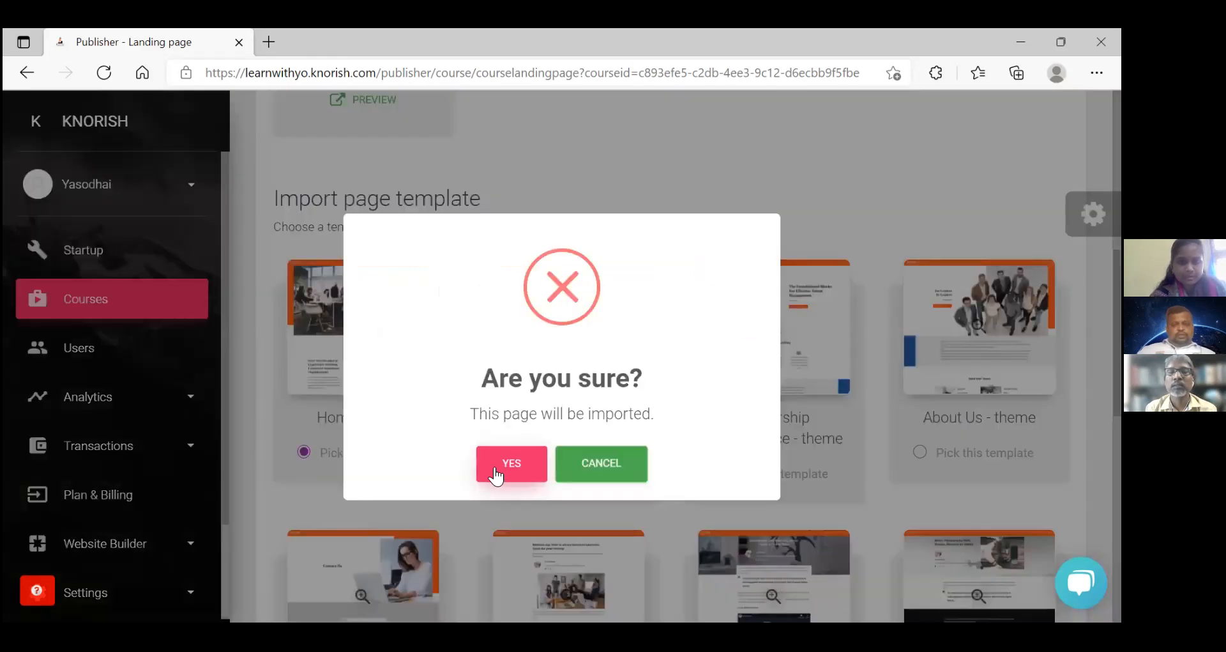
pyautogui.click(511, 463)
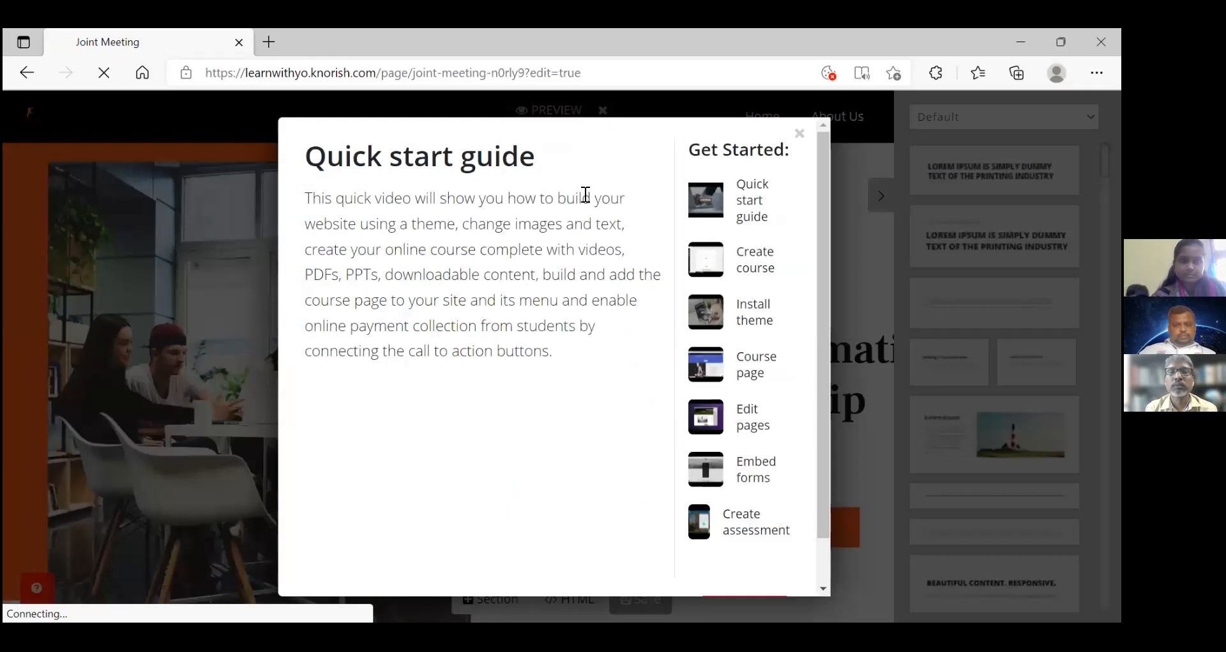
pyautogui.click(798, 134)
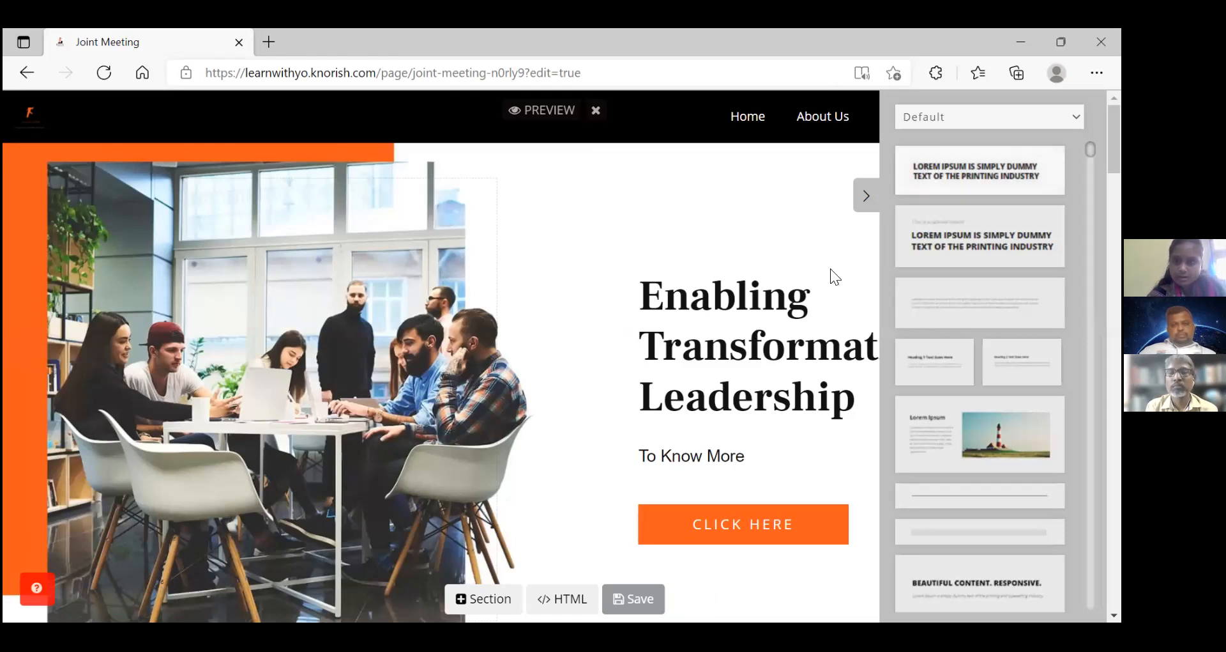
# Step: Replace the landing page's main heading with "Joint Meeting Zoom Session", keeping "To Know More" on its own line below
pyautogui.click(787, 297)
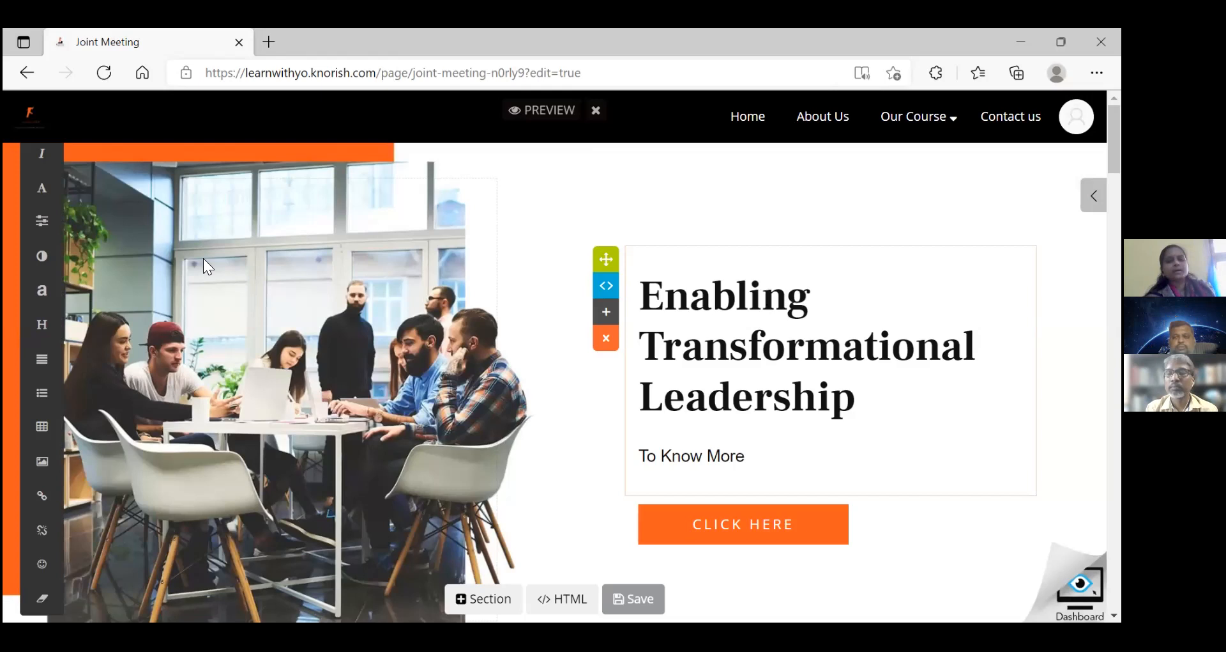
pyautogui.moveTo(208, 251)
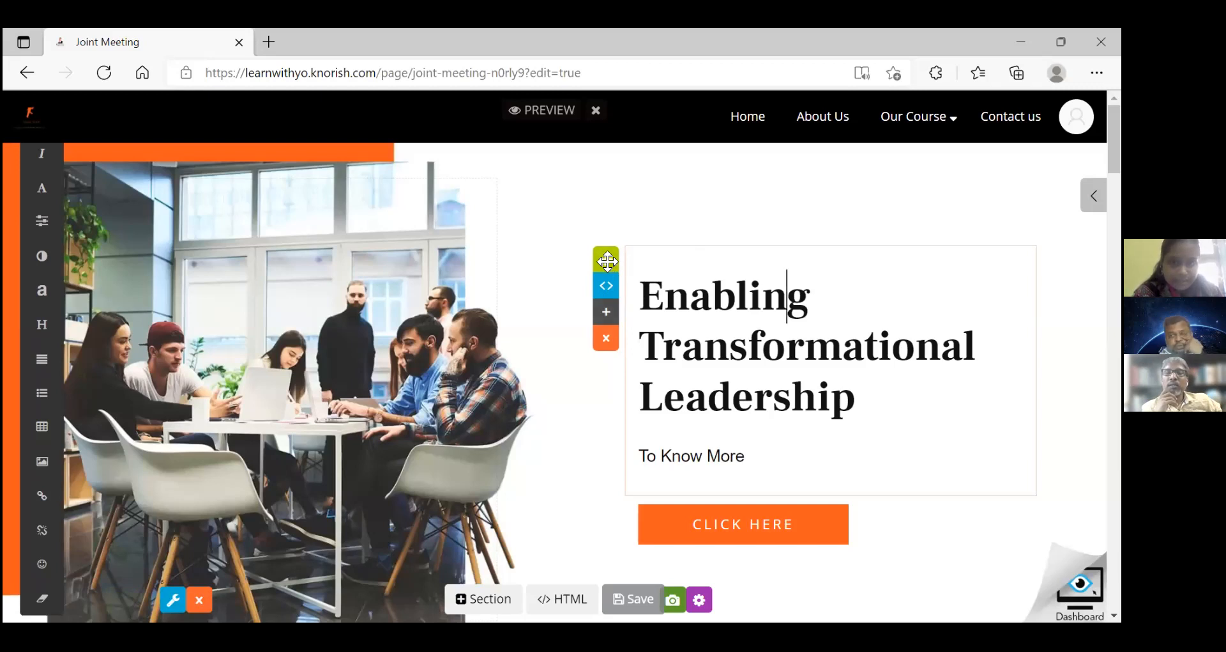
pyautogui.tripleClick(704, 297)
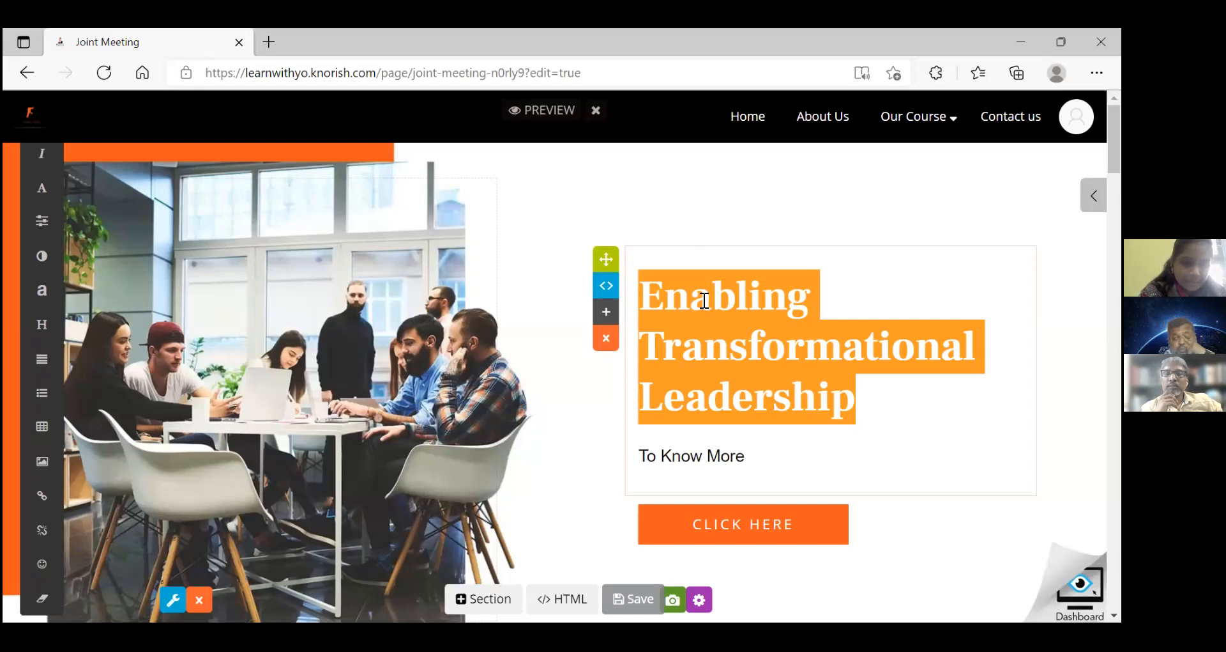
pyautogui.write('Joint M')
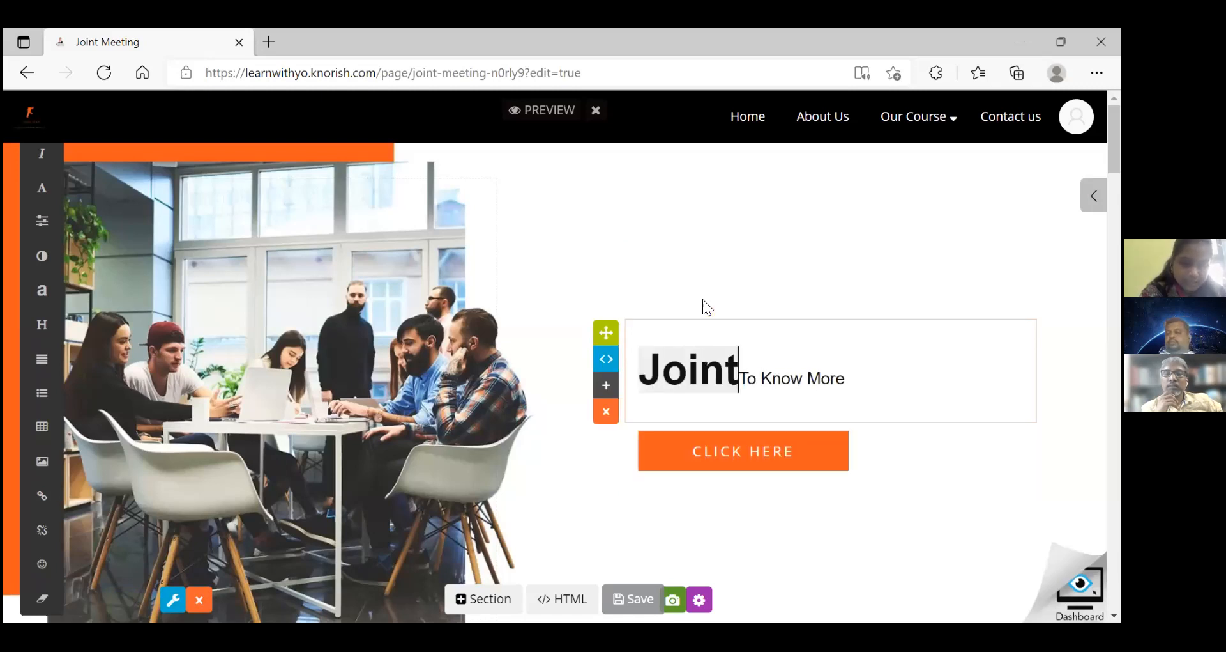
pyautogui.write('eeting ')
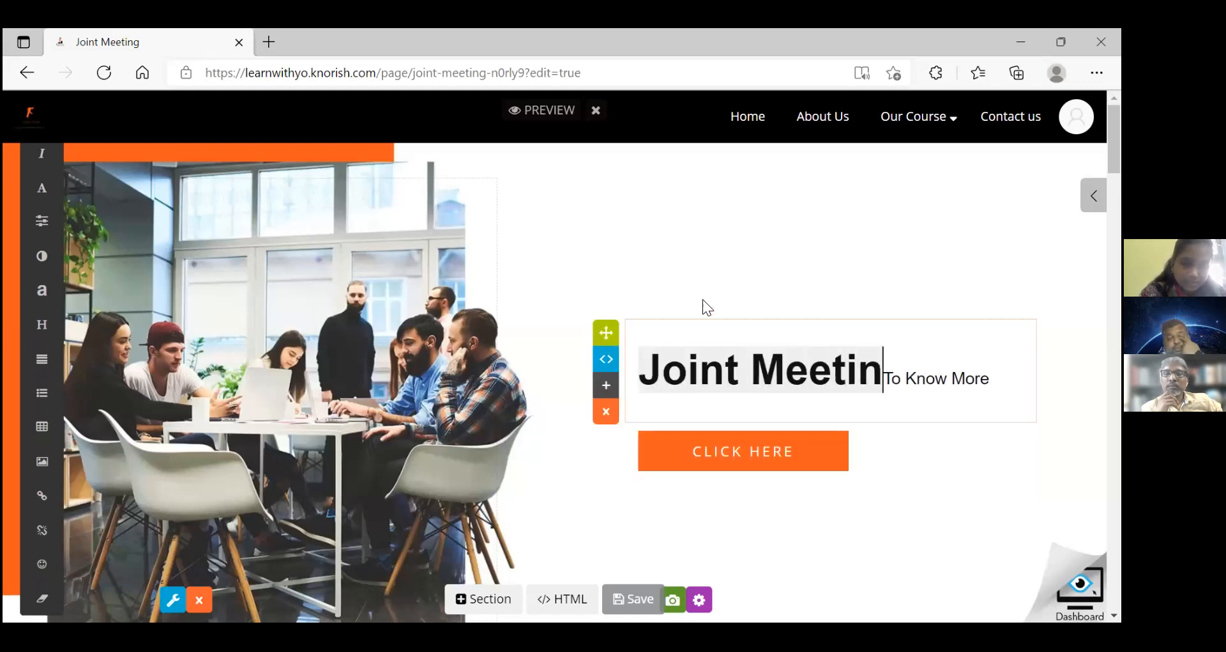
pyautogui.write('Zoom ')
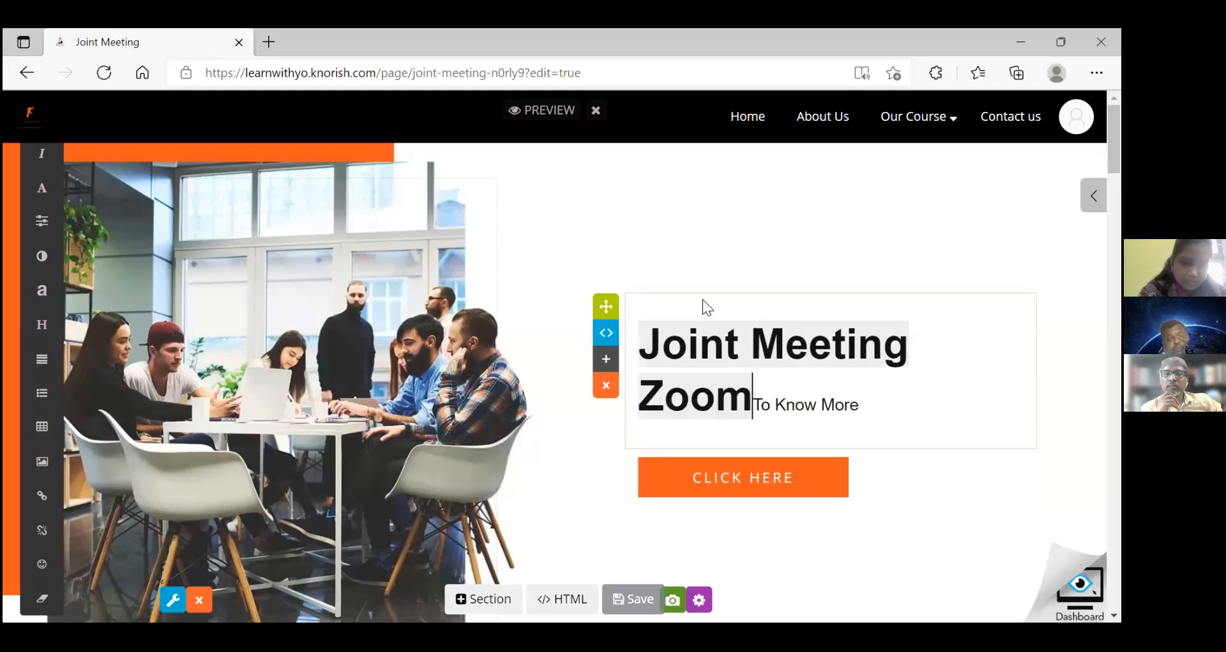
pyautogui.write('Session')
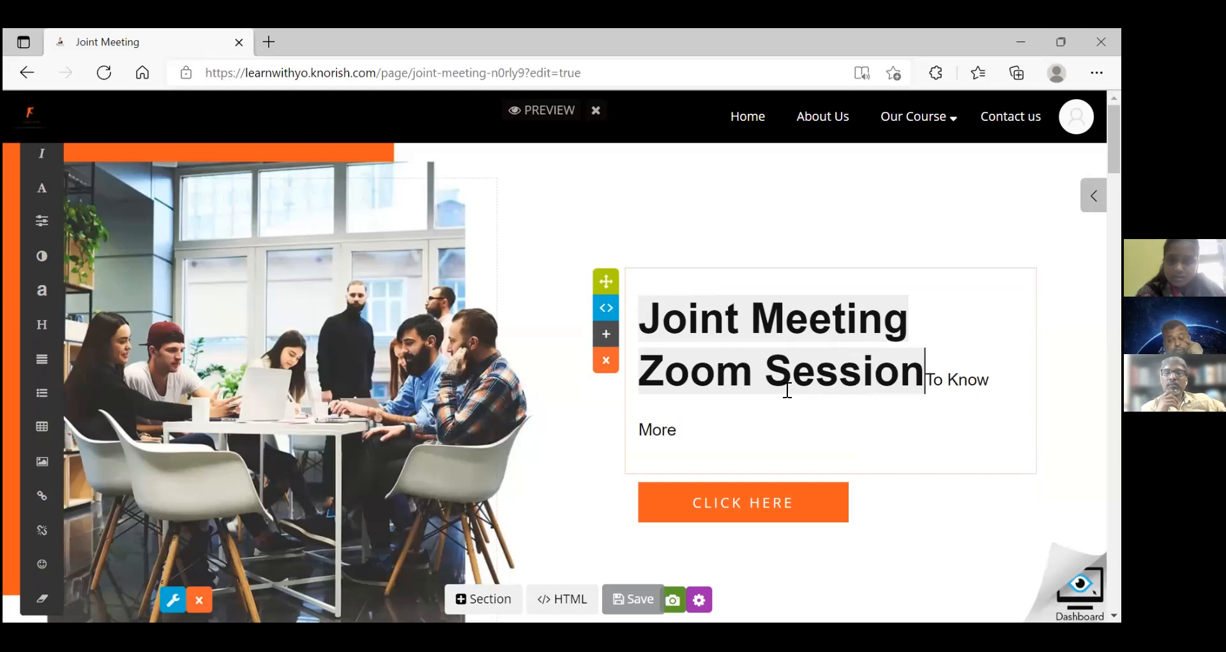
pyautogui.press('Return')
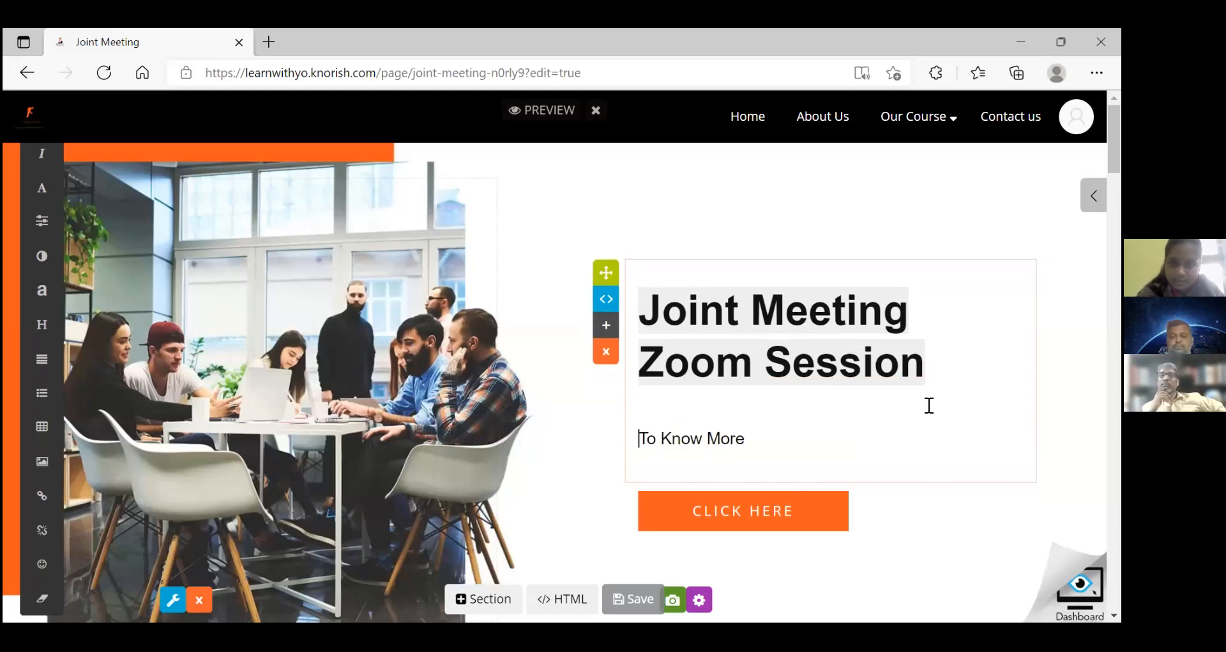
# Step: Link the landing page's Click Here button to the checkout page of the Joint Meeting course
pyautogui.click(760, 528)
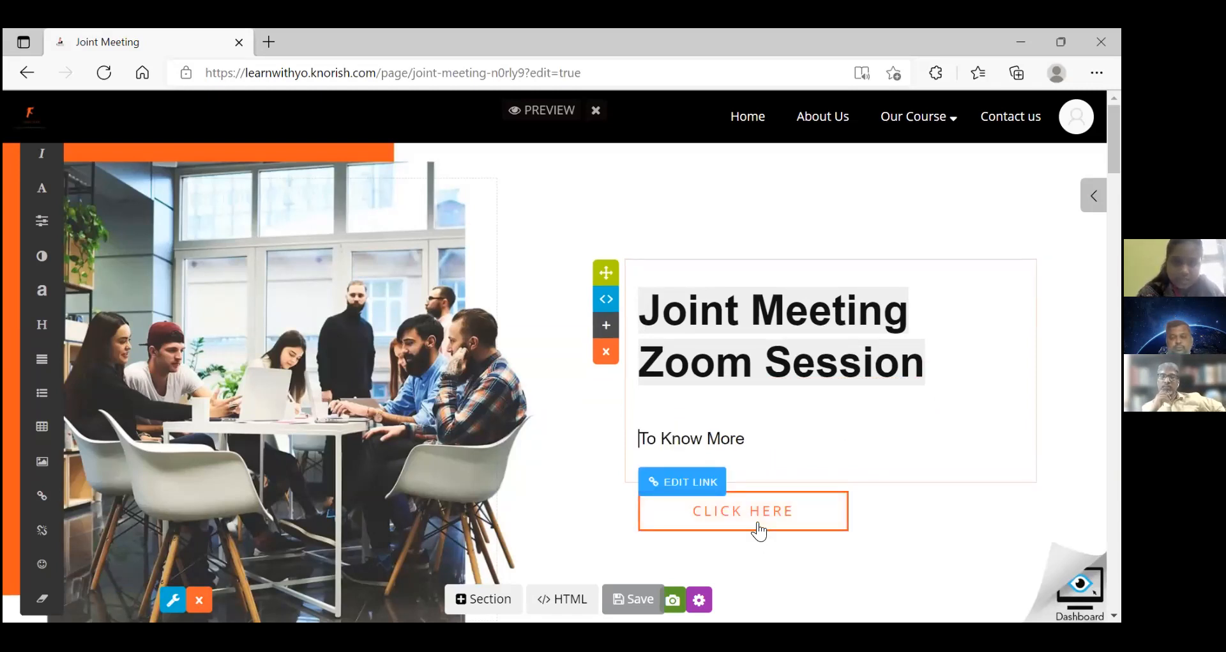
pyautogui.click(707, 478)
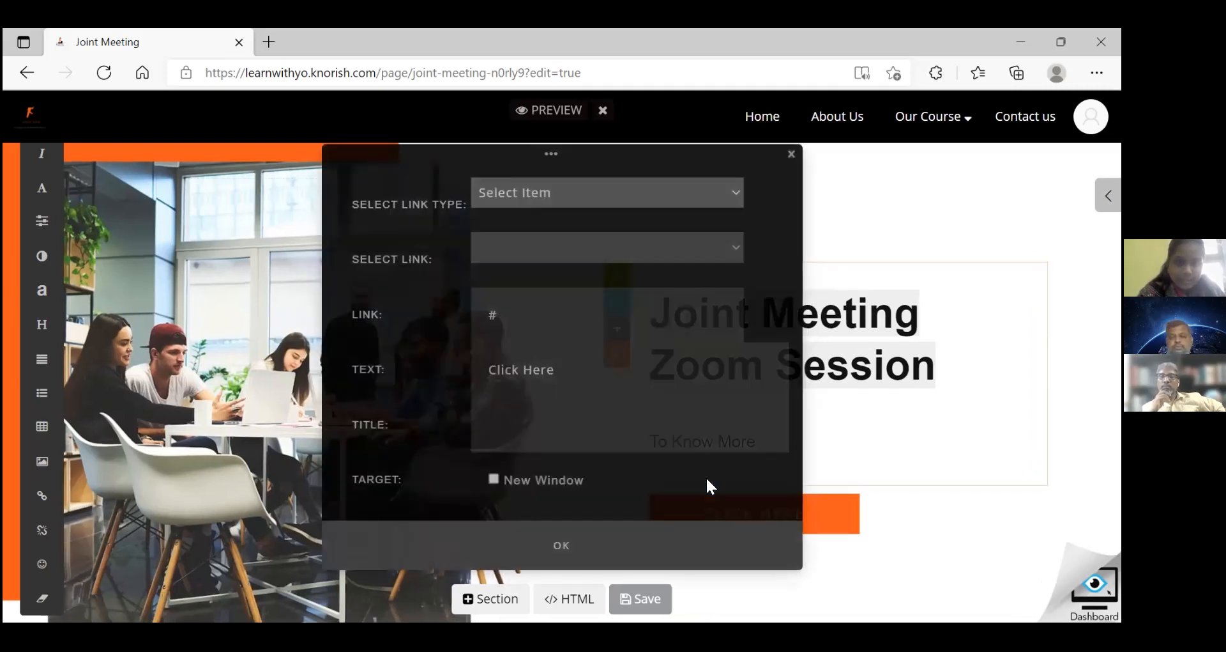
pyautogui.click(609, 203)
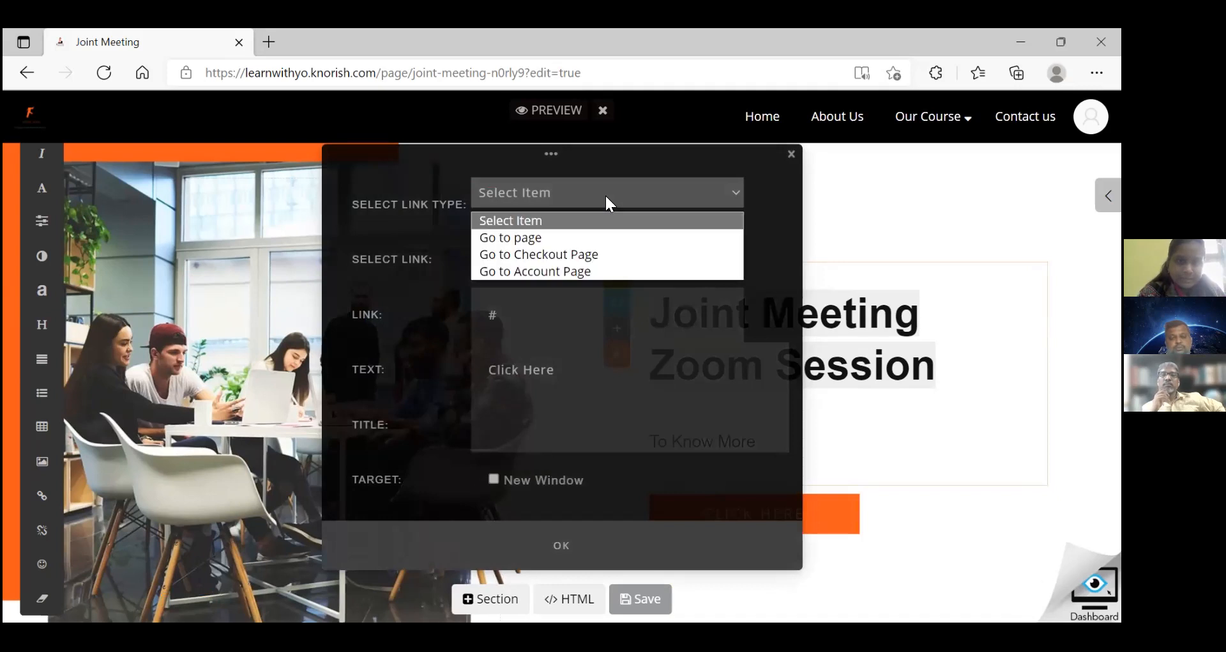
pyautogui.click(594, 253)
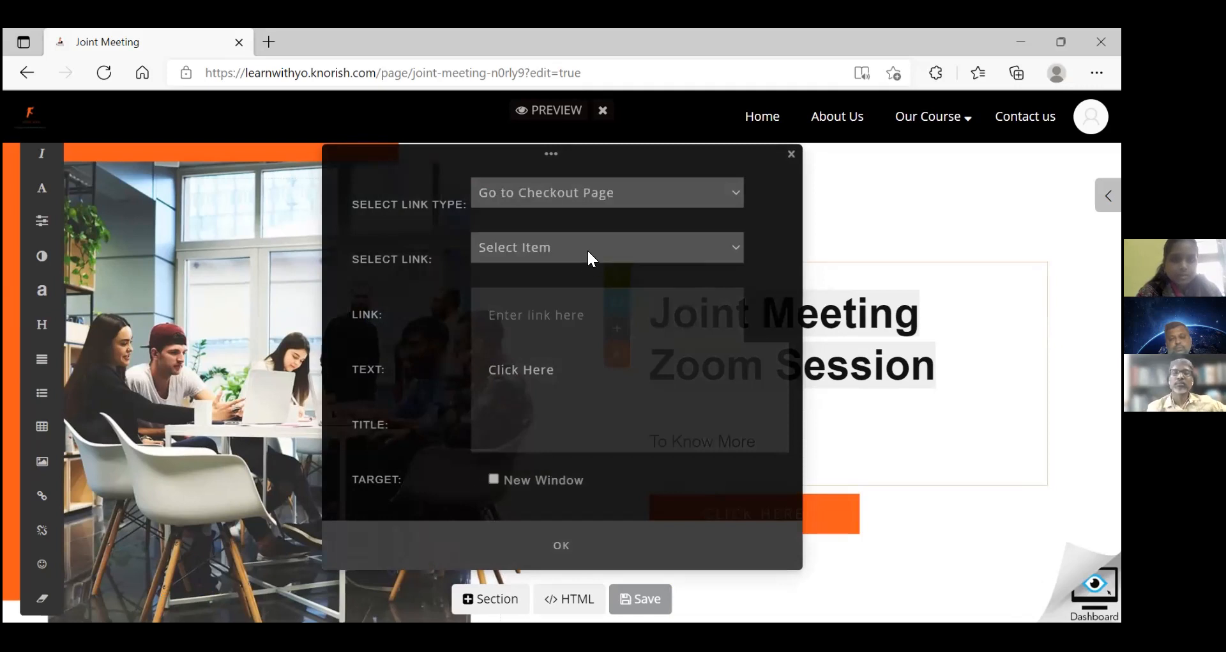
pyautogui.click(593, 259)
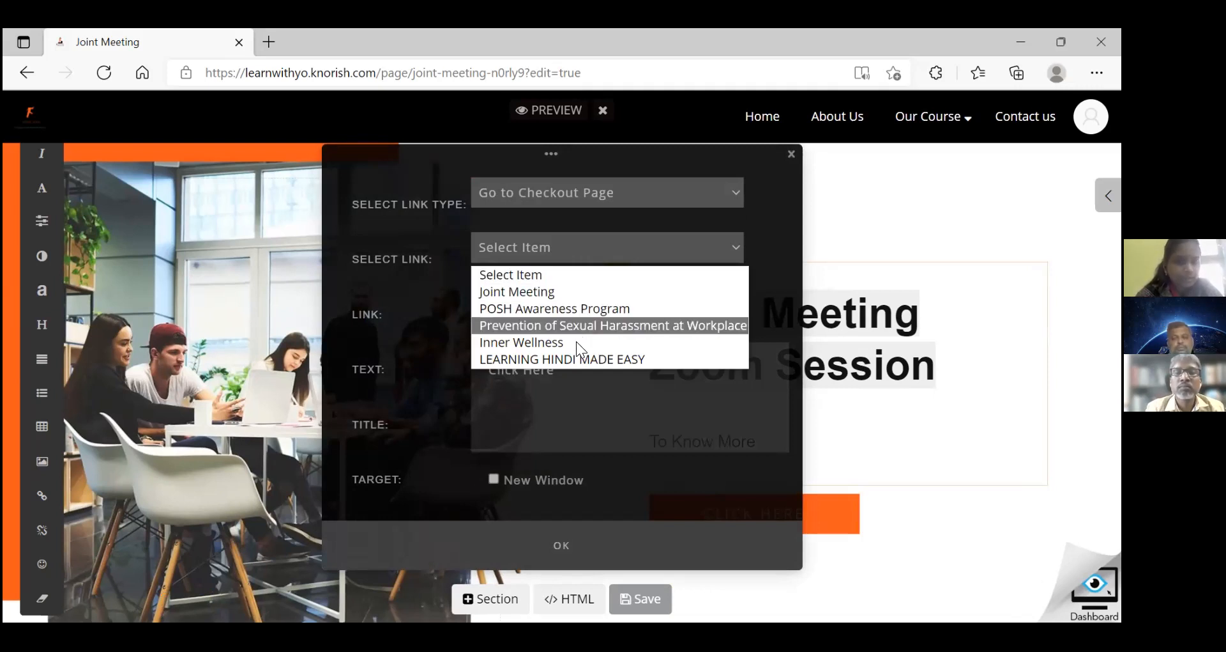
pyautogui.click(550, 294)
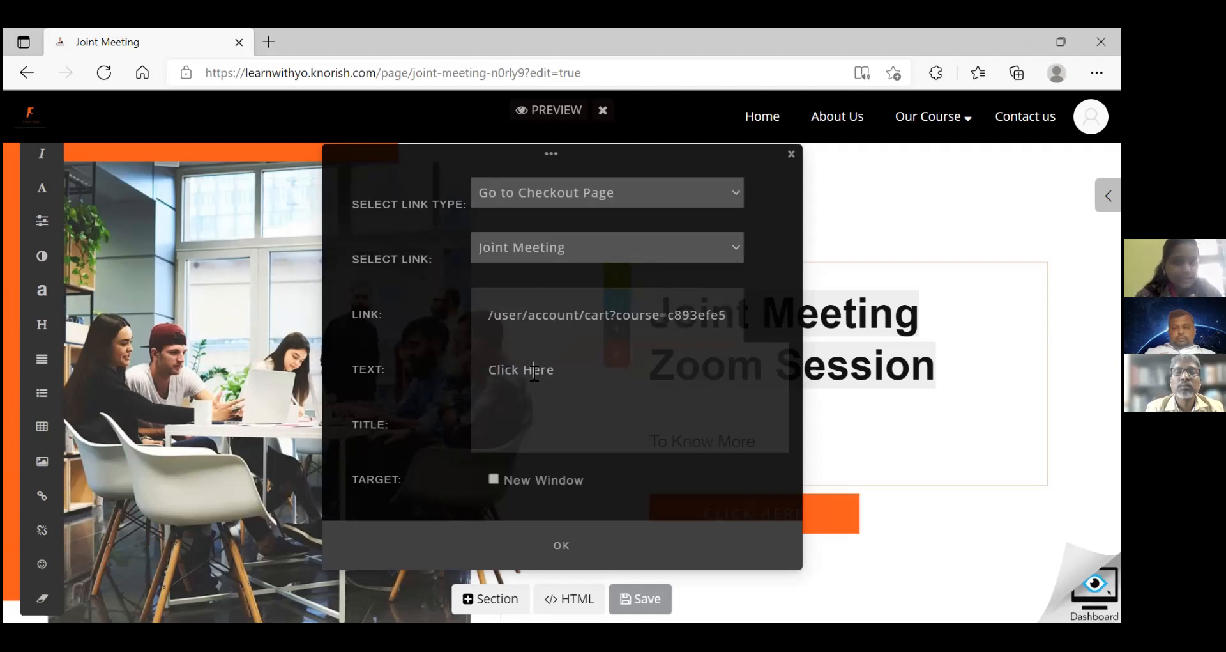
# Step: Change the button's text to "Buy Now", set its link to open in a new window and apply the link settings
pyautogui.click(535, 371)
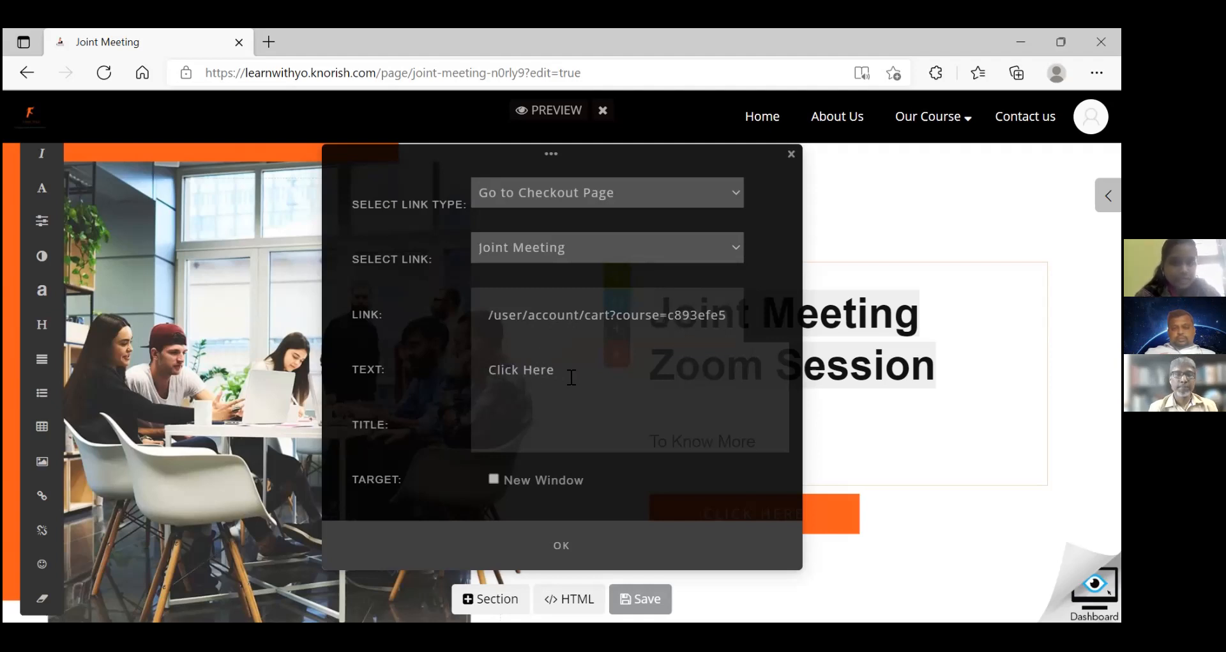
pyautogui.moveTo(559, 370); pyautogui.dragTo(484, 364)
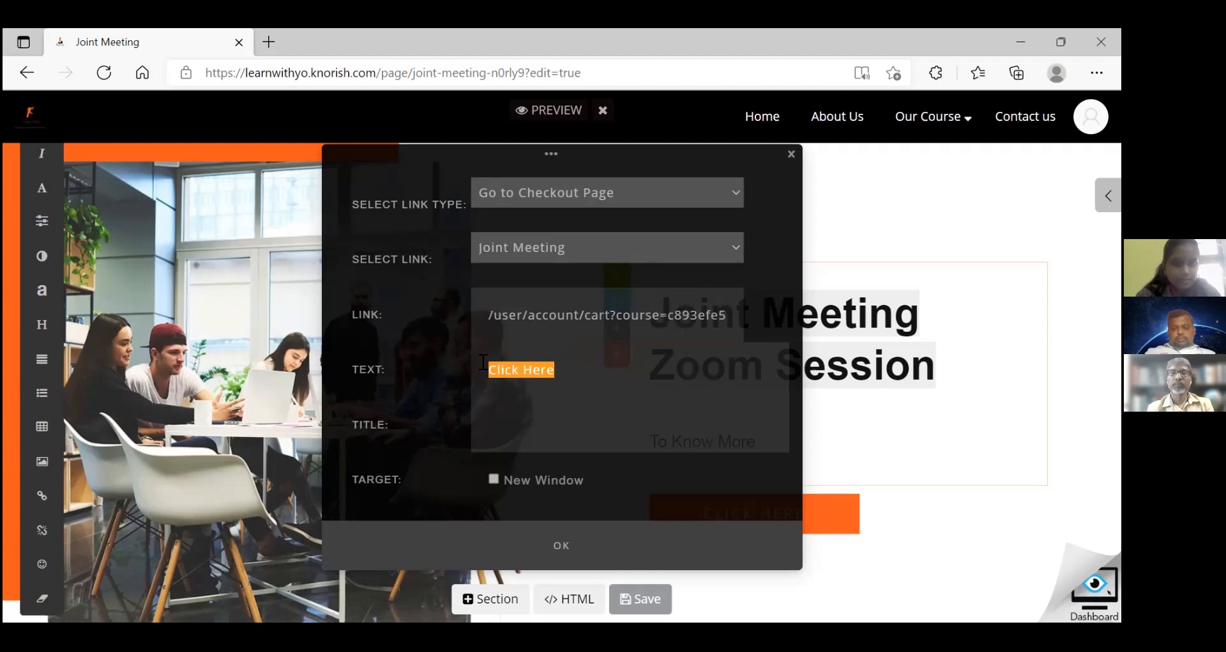
pyautogui.write('Buy')
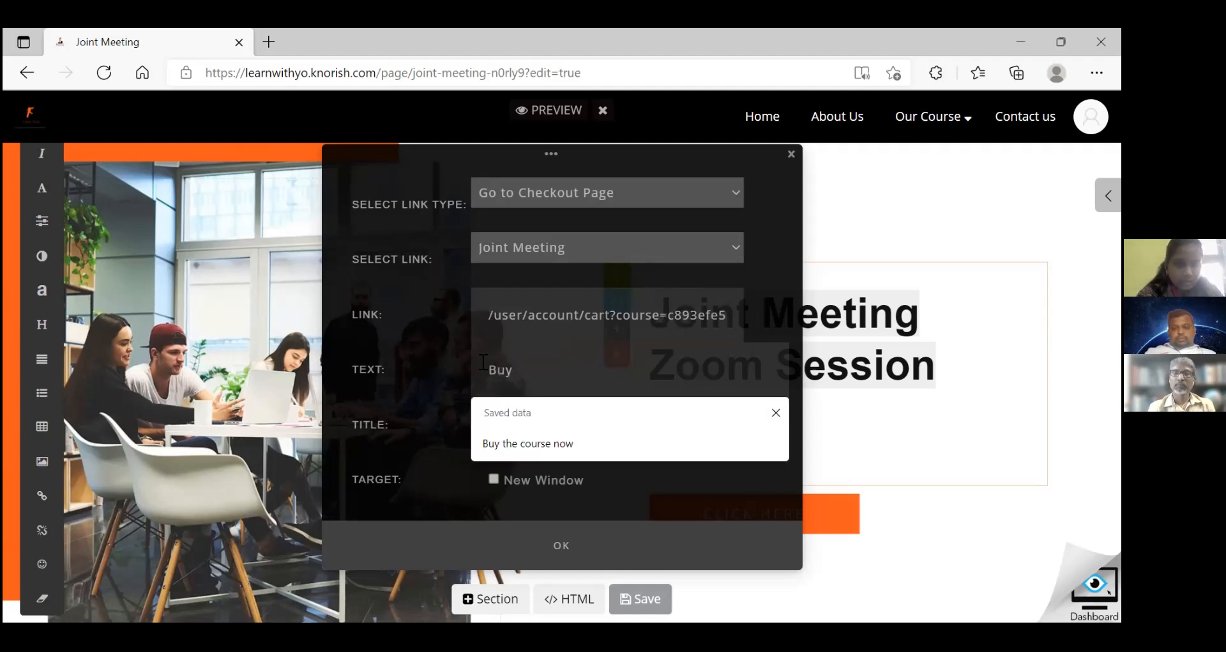
pyautogui.write(' Now')
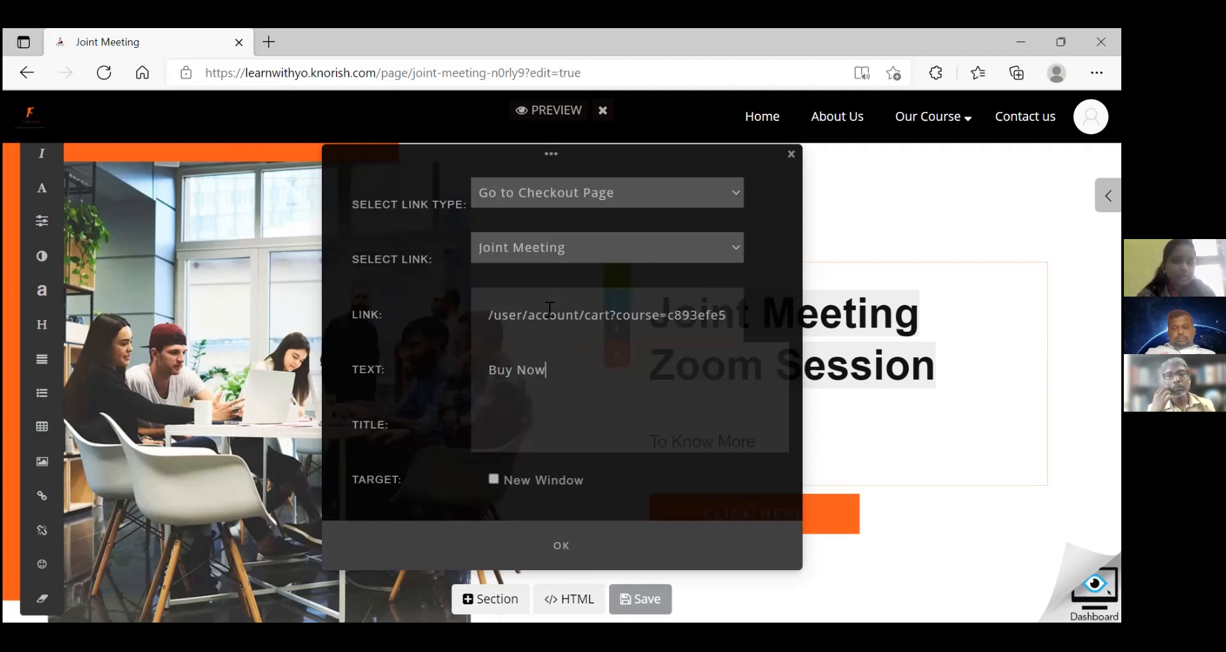
pyautogui.click(494, 479)
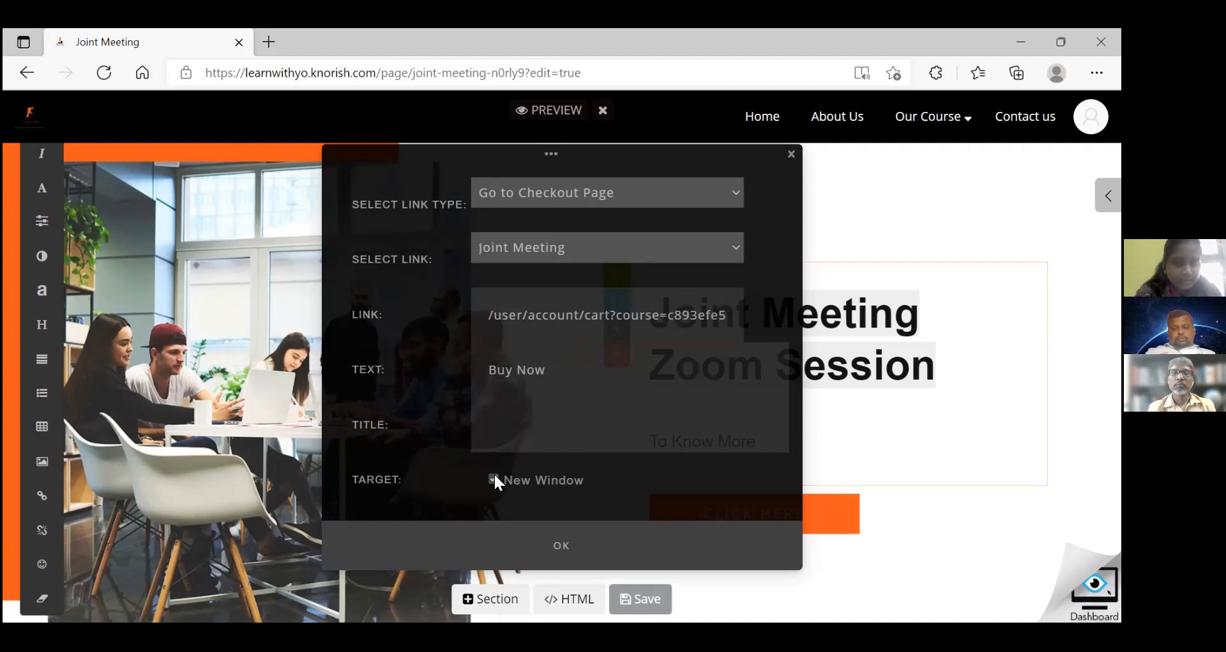
pyautogui.click(561, 547)
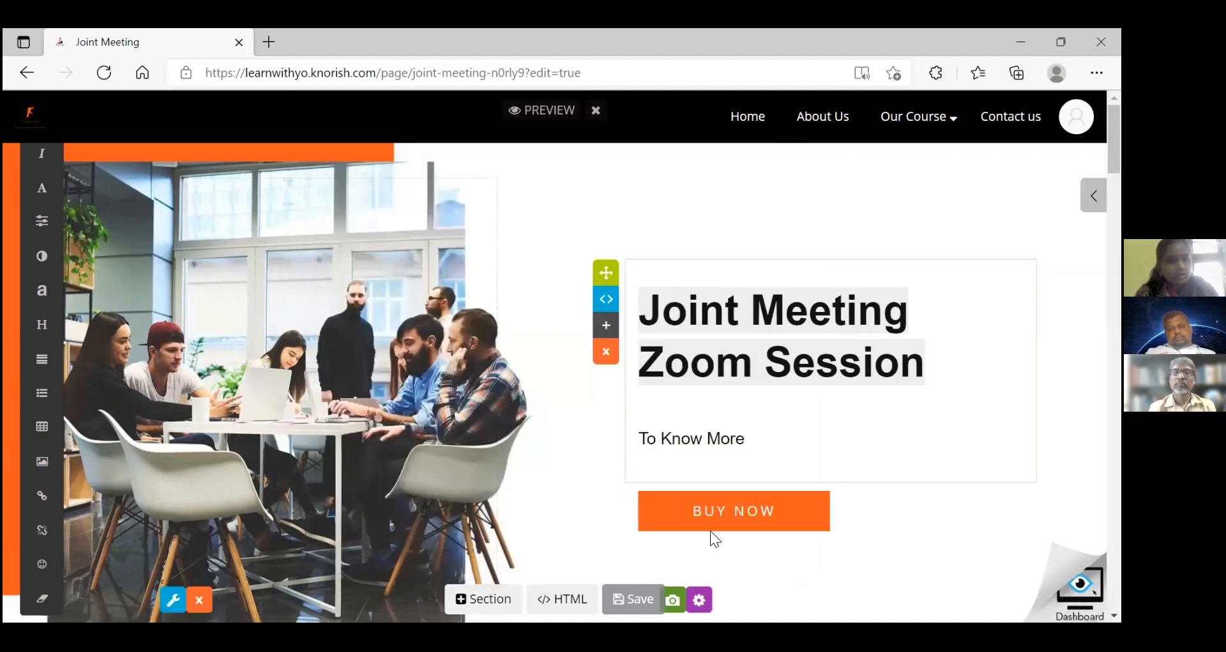
# Step: Review the remaining sections of the landing page, then save it and dismiss the quick start guide
pyautogui.moveTo(713, 540)
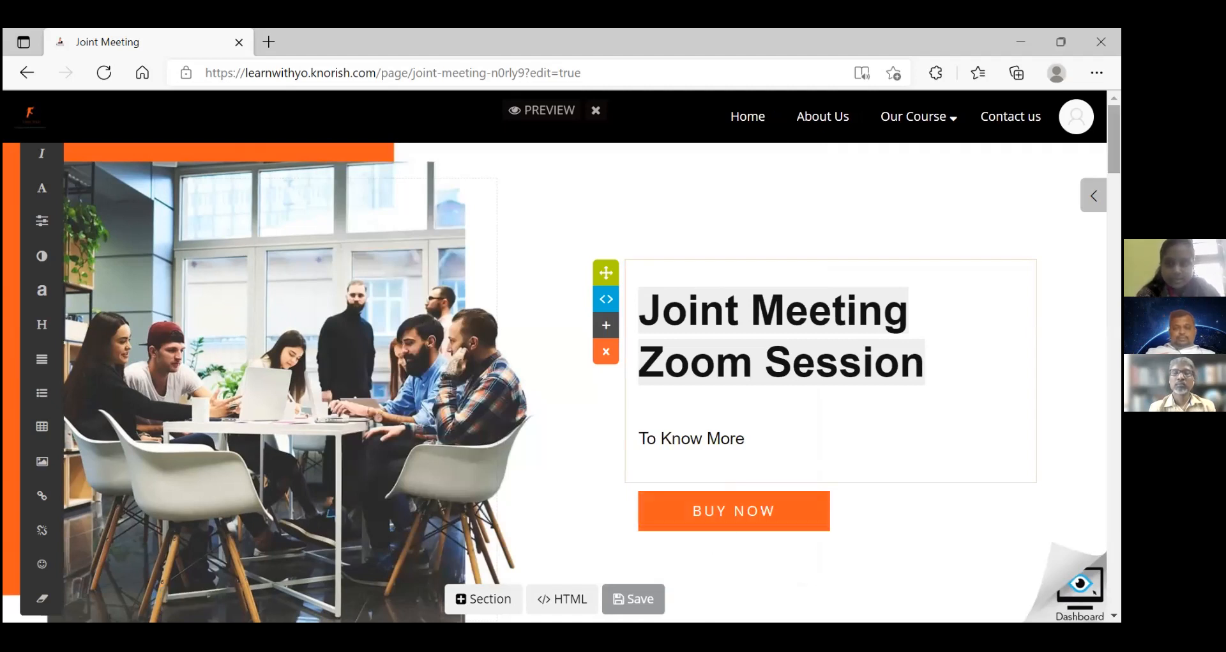
pyautogui.scroll(-3, 562, 364)
pyautogui.scroll(-4, 562, 364)
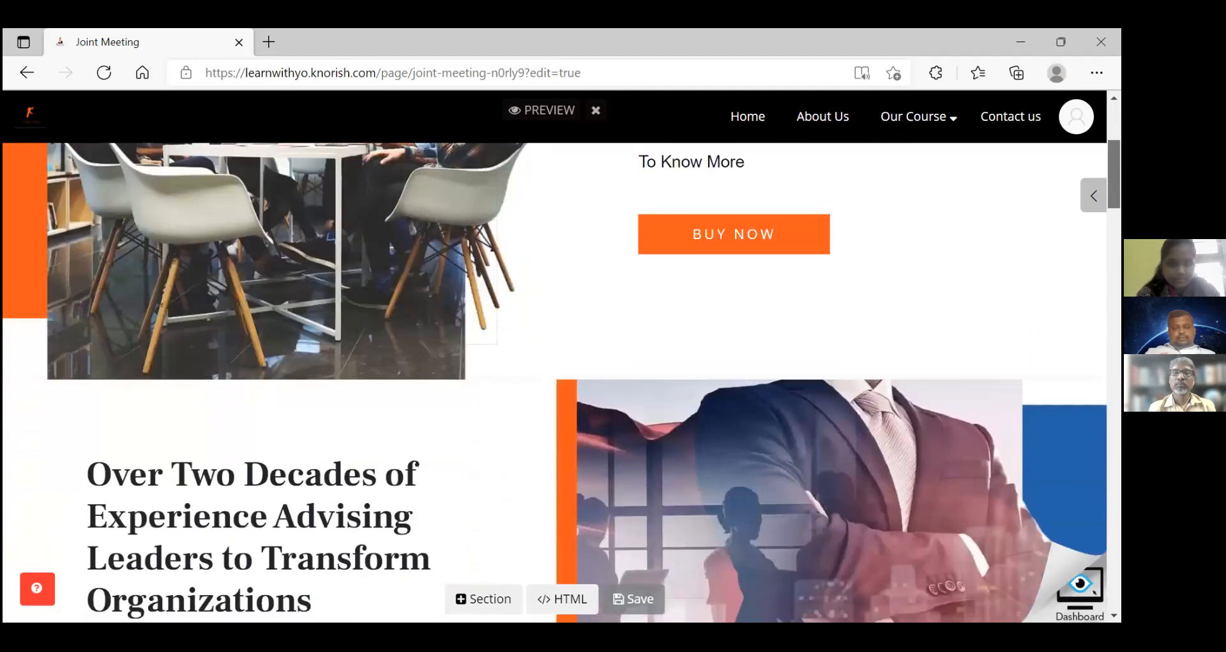
pyautogui.scroll(-1, 539, 424)
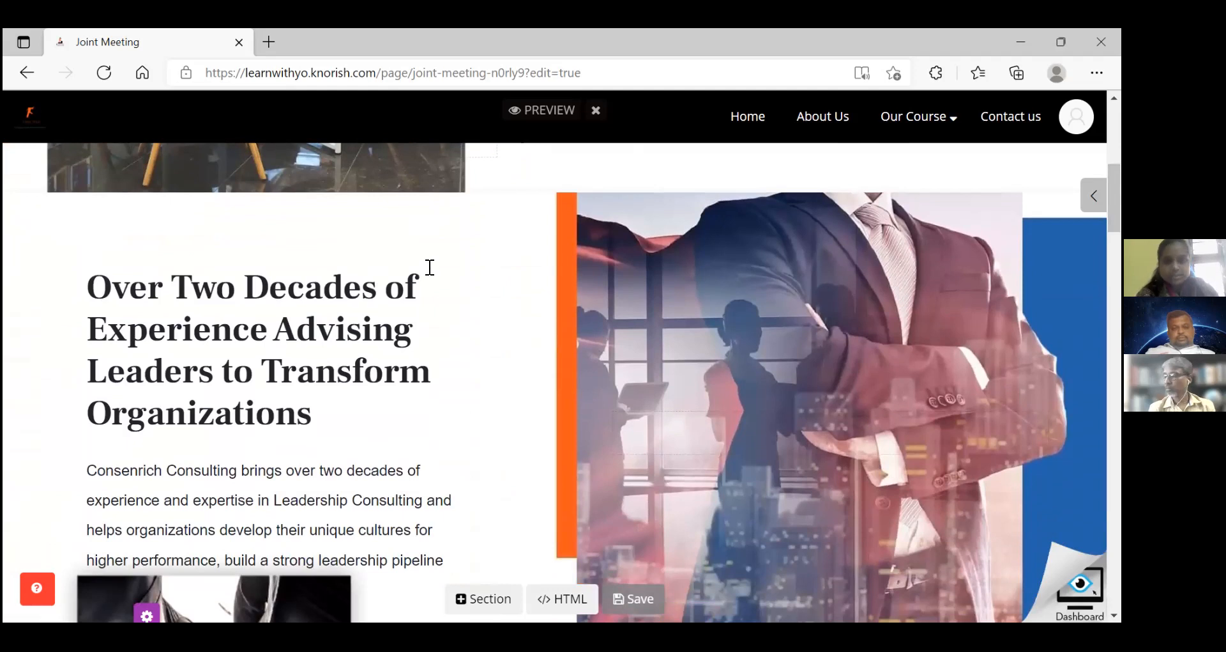
pyautogui.scroll(-1, 562, 383)
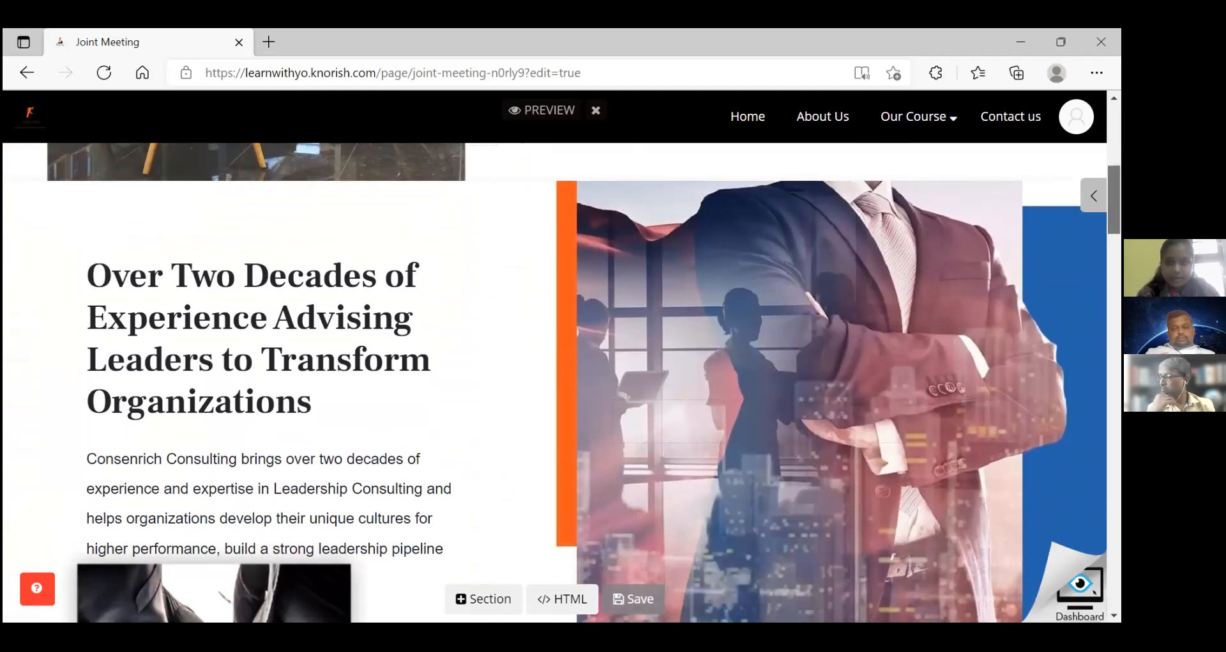
pyautogui.scroll(-12, 562, 383)
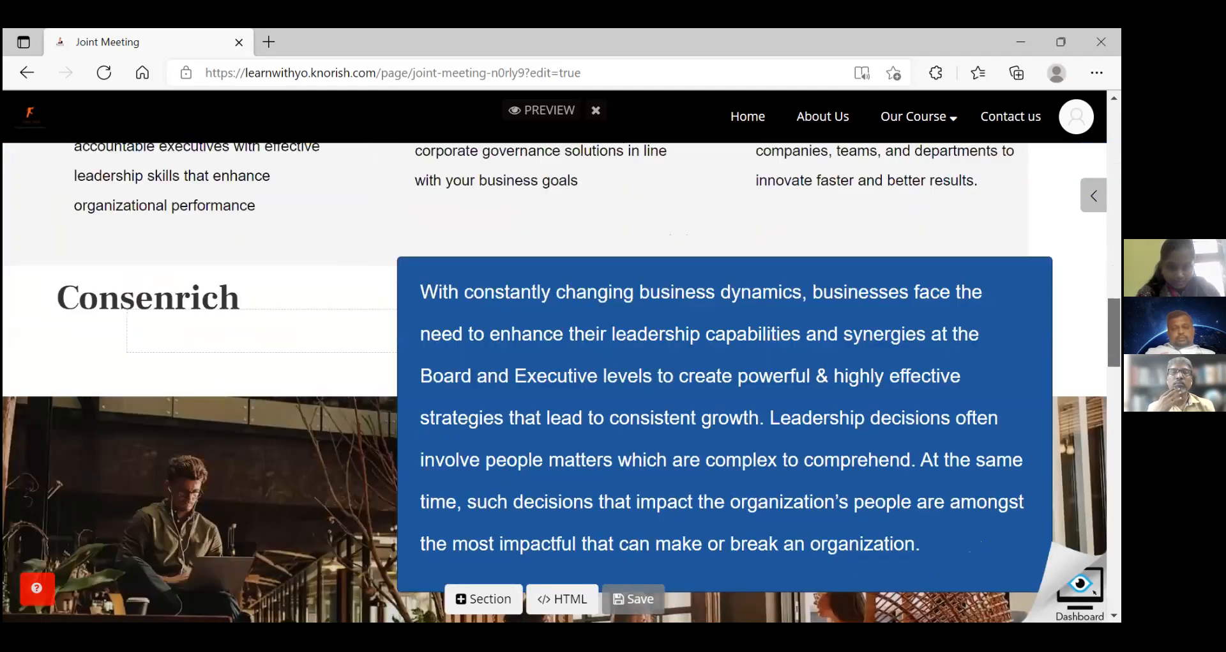
pyautogui.scroll(-15, 788, 501)
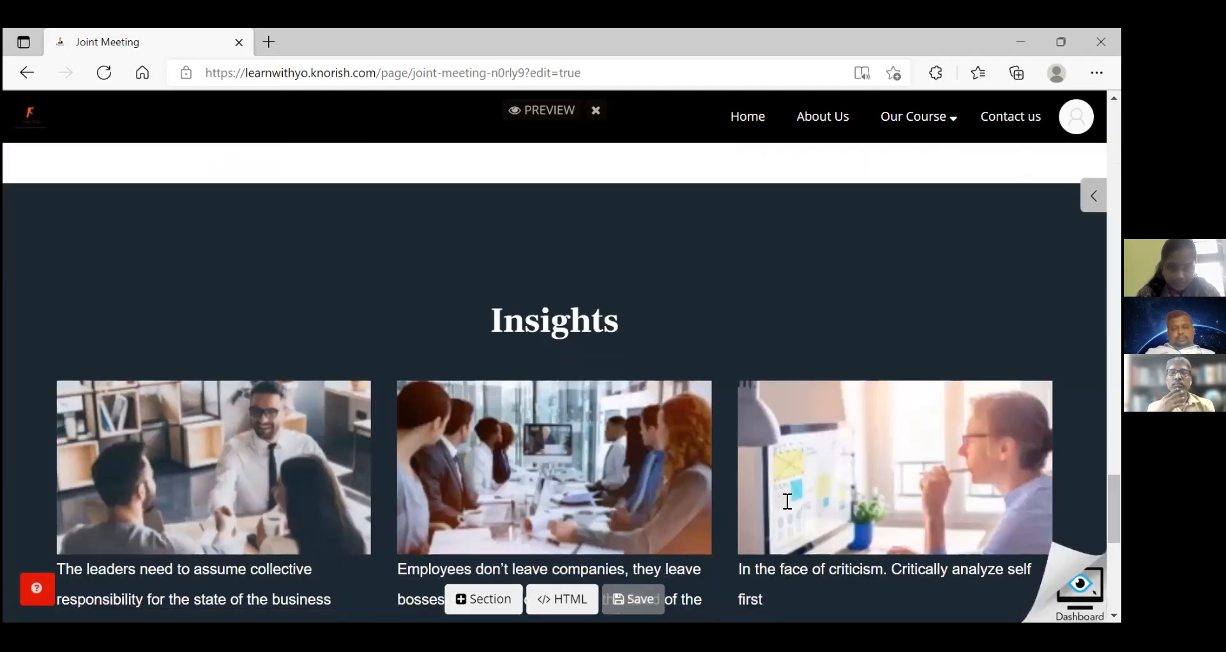
pyautogui.click(634, 599)
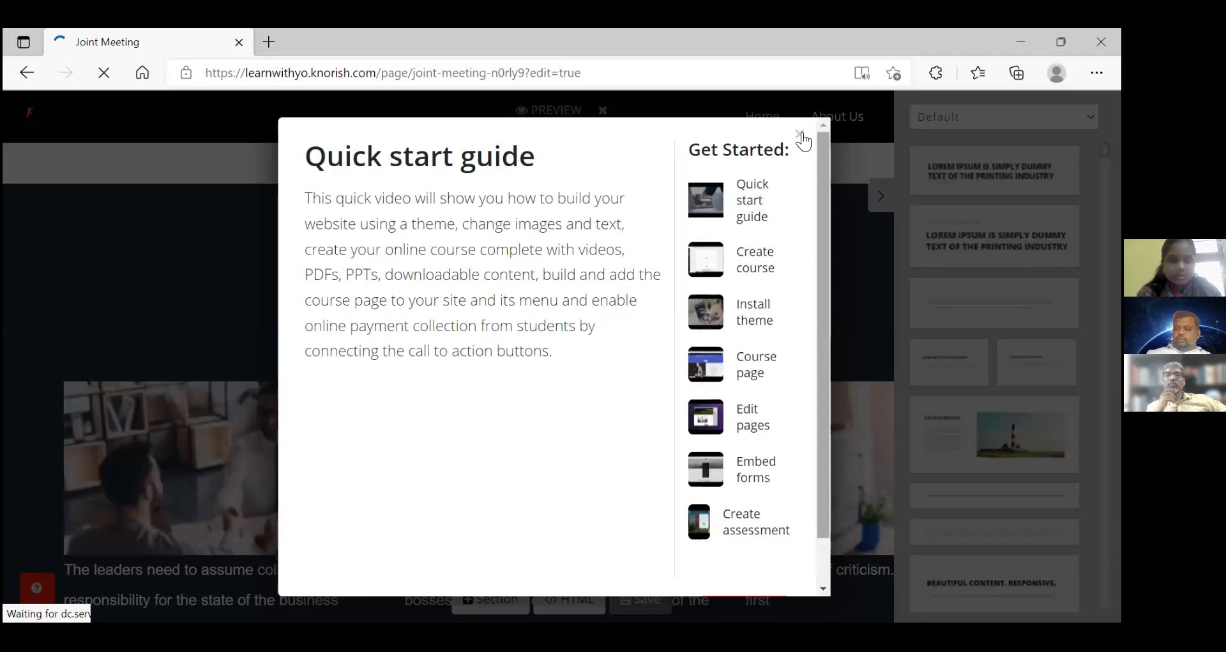
pyautogui.click(801, 136)
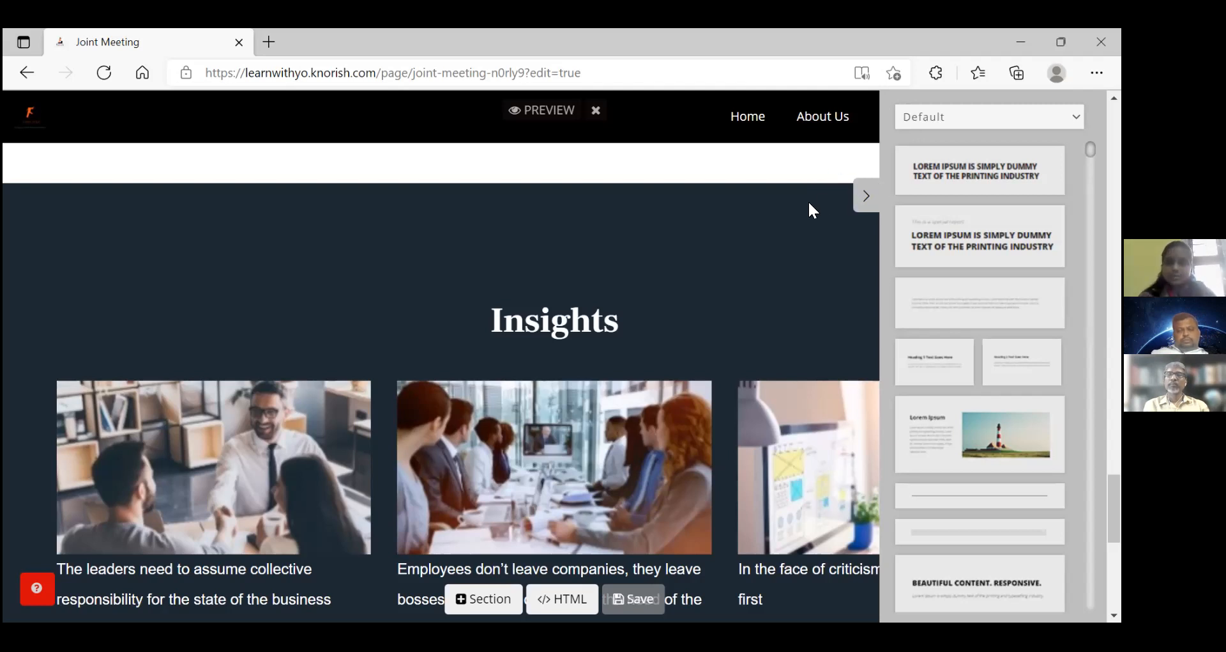
# Step: Leave the landing page editor for the site's Home page
pyautogui.click(597, 116)
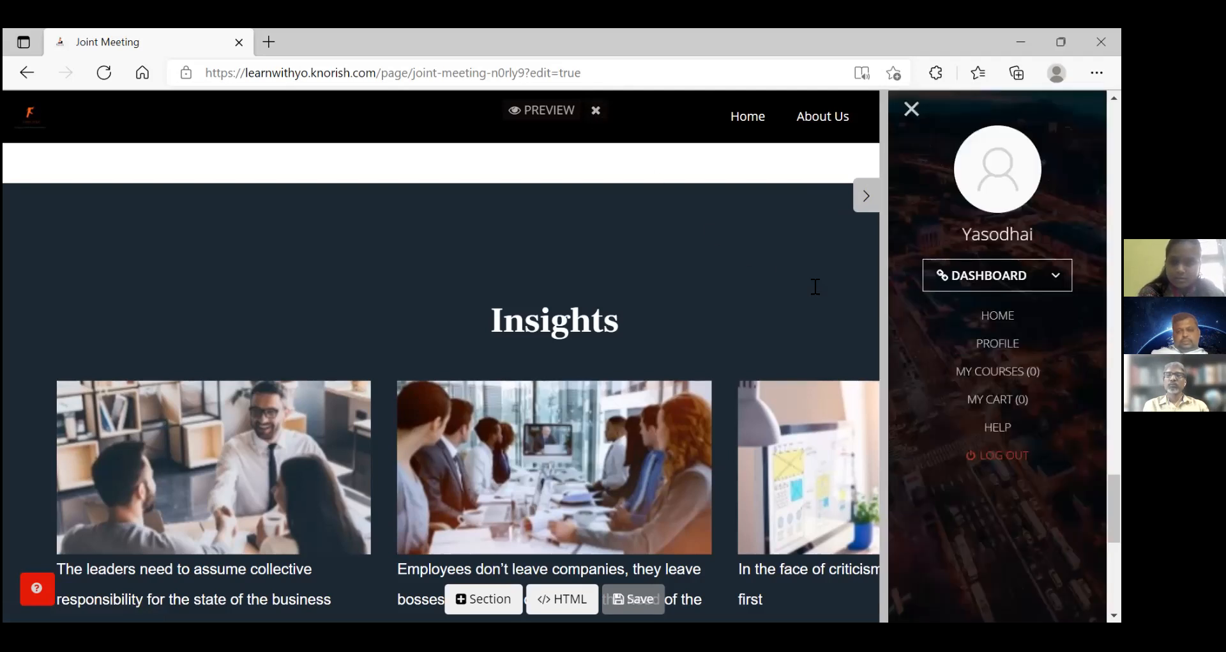
pyautogui.click(913, 109)
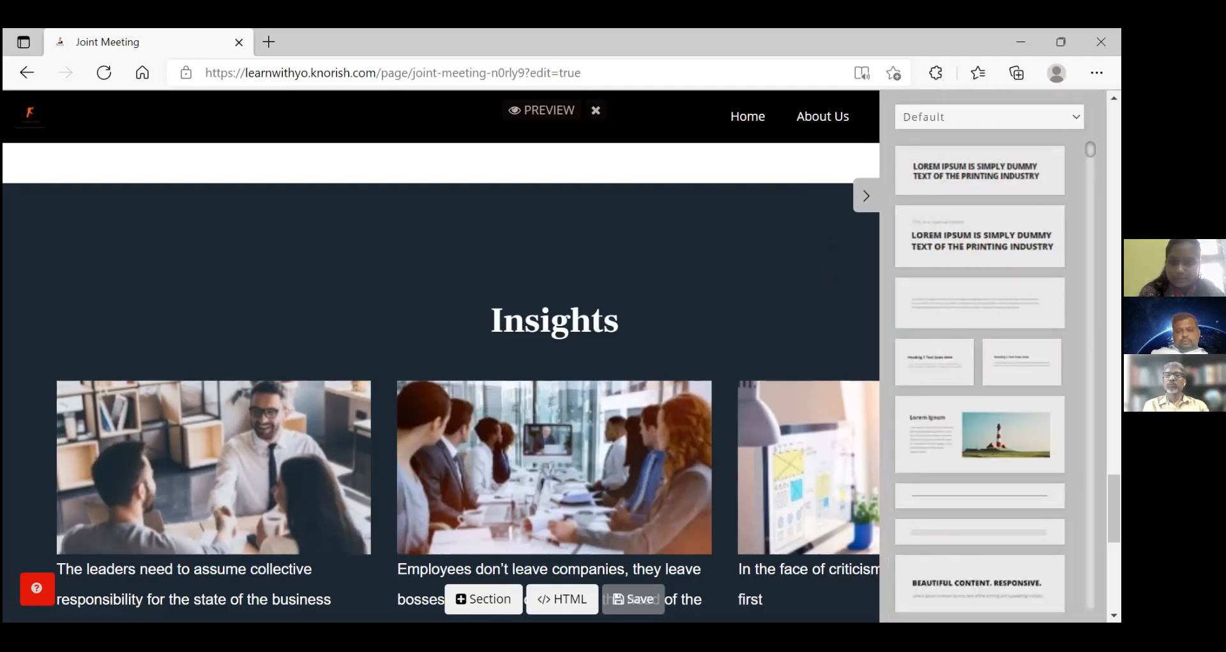
pyautogui.moveTo(1114, 508); pyautogui.dragTo(1114, 140)
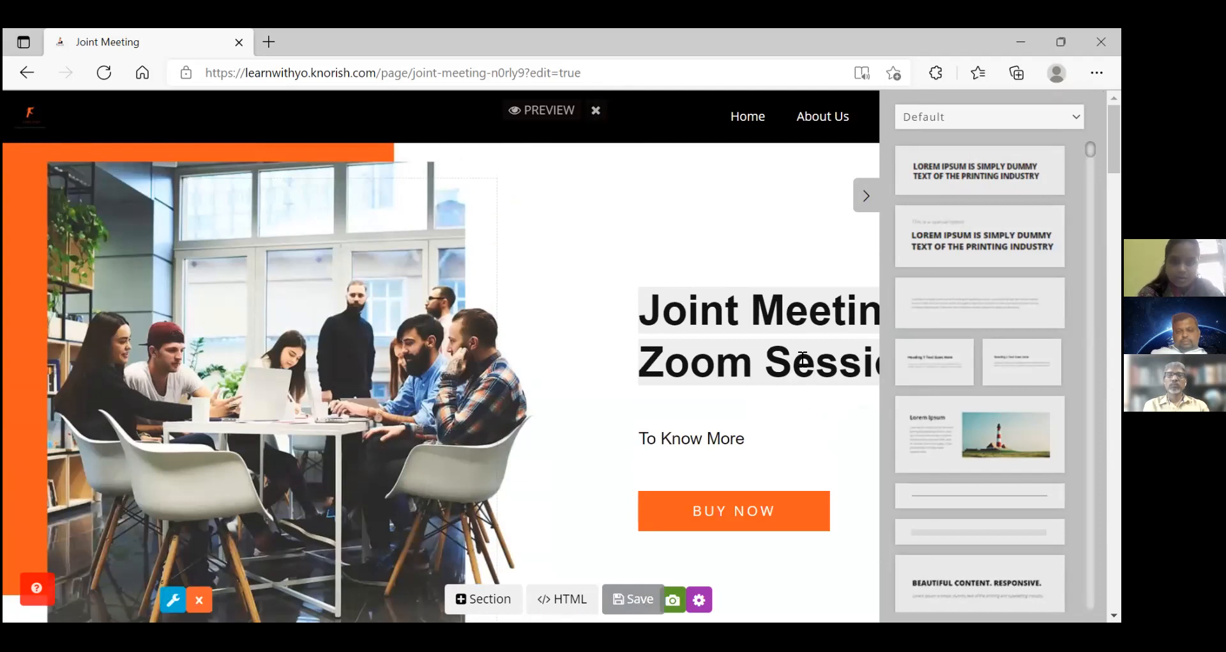
pyautogui.click(757, 124)
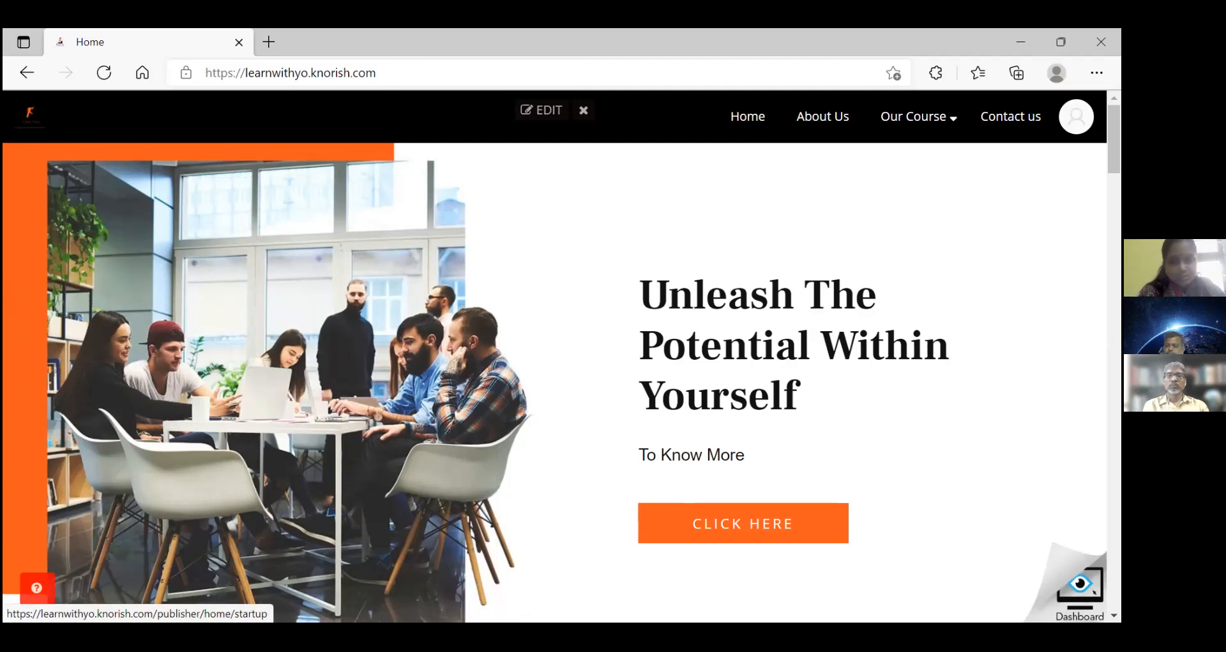
# Step: Return to the publisher dashboard, dismissing the quick start guide, and bring up the list of courses
pyautogui.click(1080, 589)
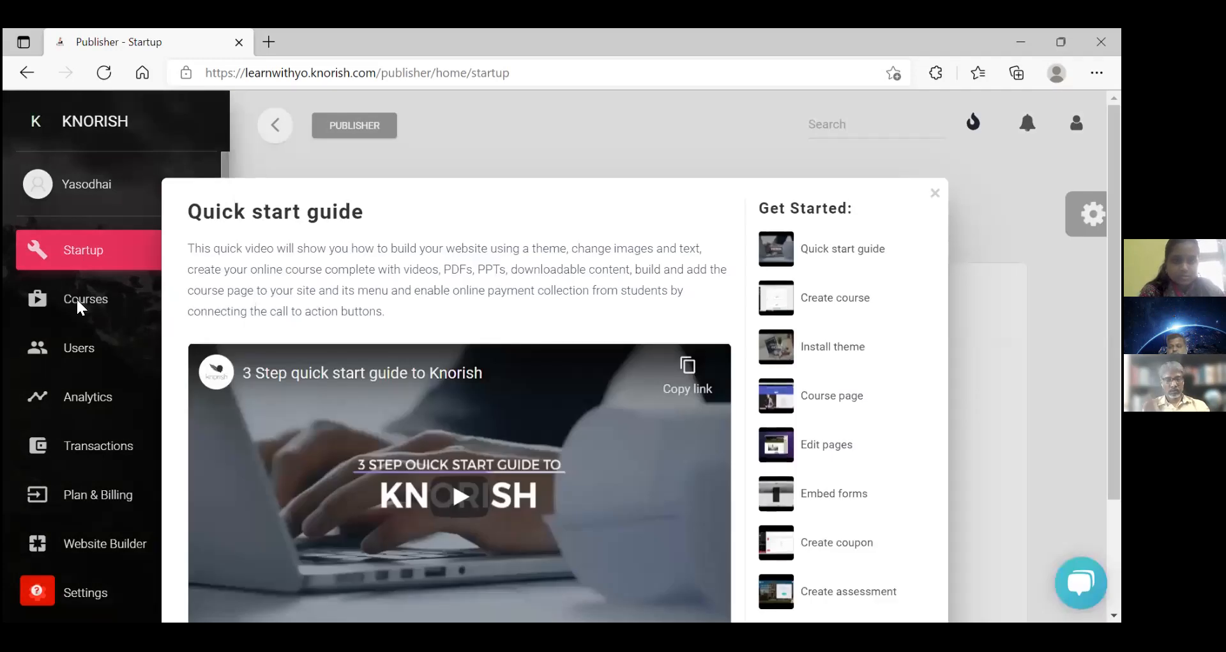
pyautogui.click(935, 193)
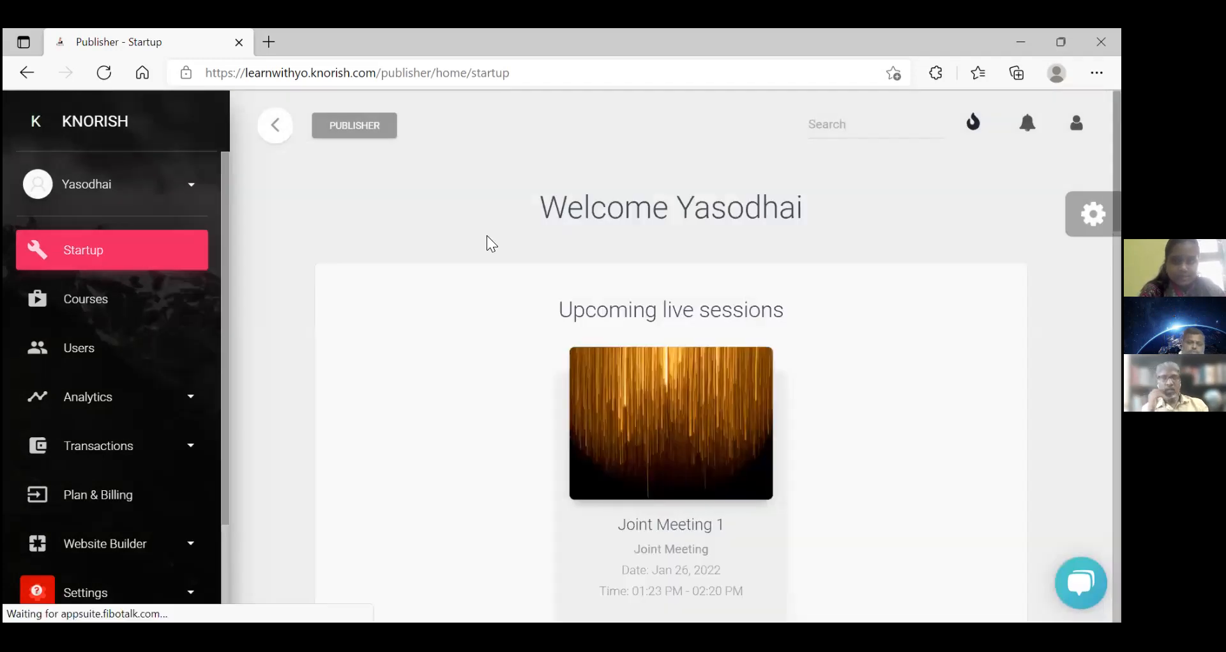
pyautogui.click(76, 299)
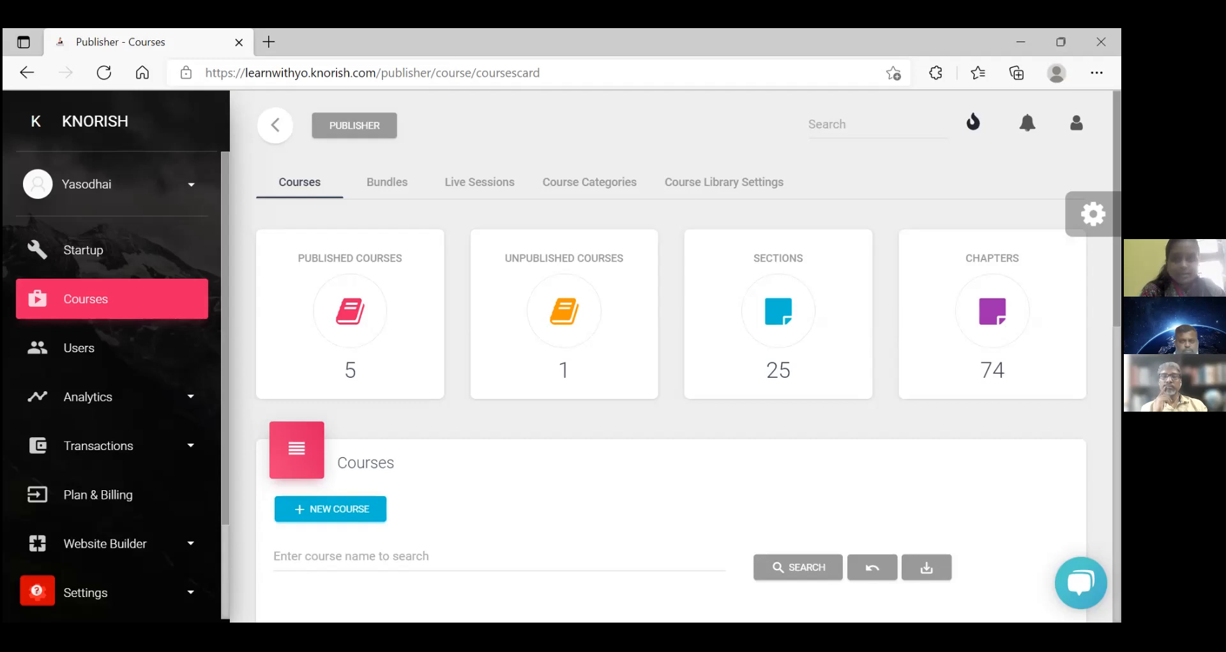
pyautogui.scroll(-4, 522, 442)
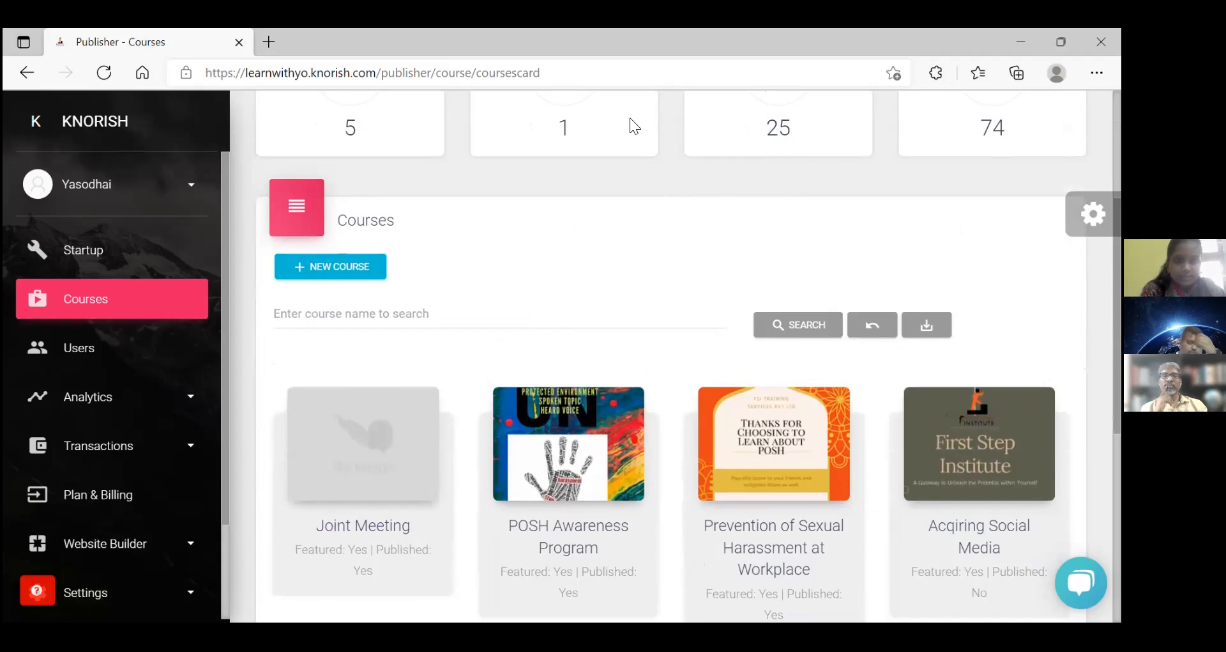
# Step: Play the Prevention of Sexual Harassment at Workplace course from its course card
pyautogui.moveTo(324, 491)
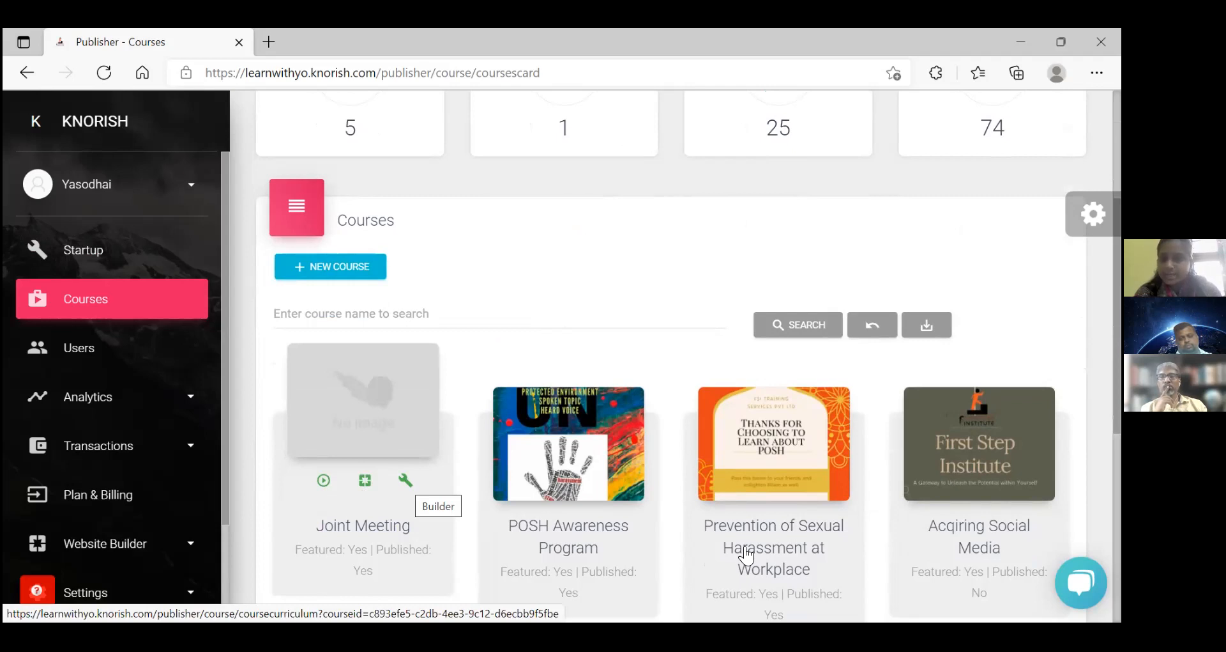
pyautogui.moveTo(745, 559)
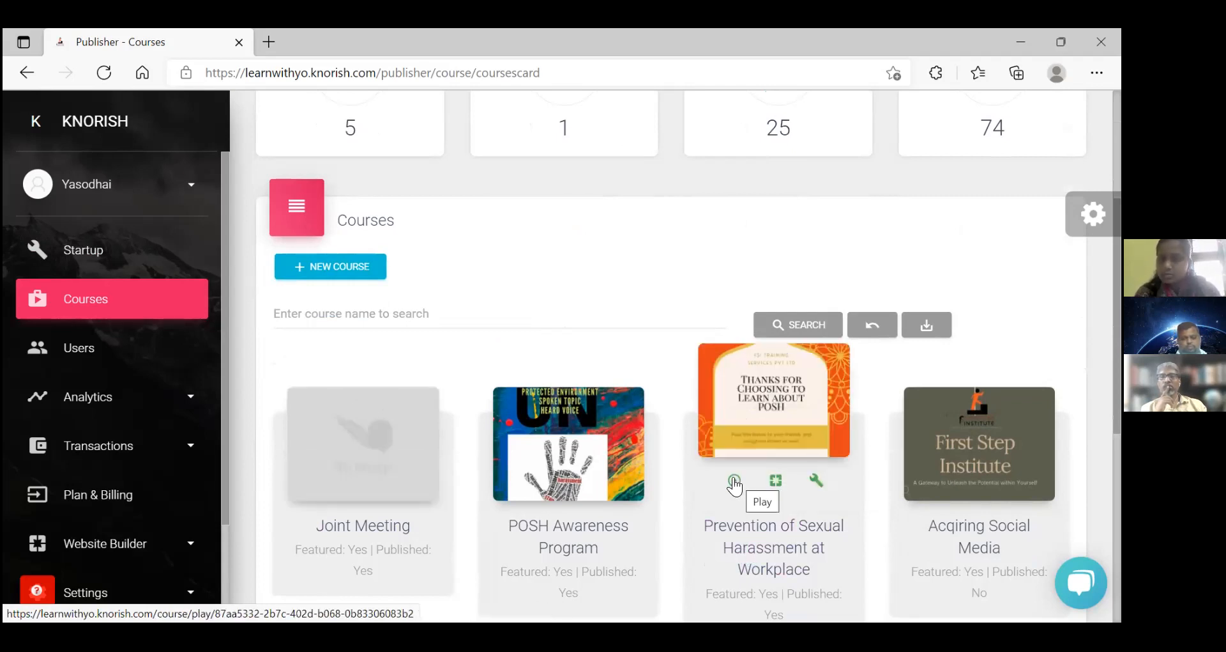
pyautogui.click(734, 480)
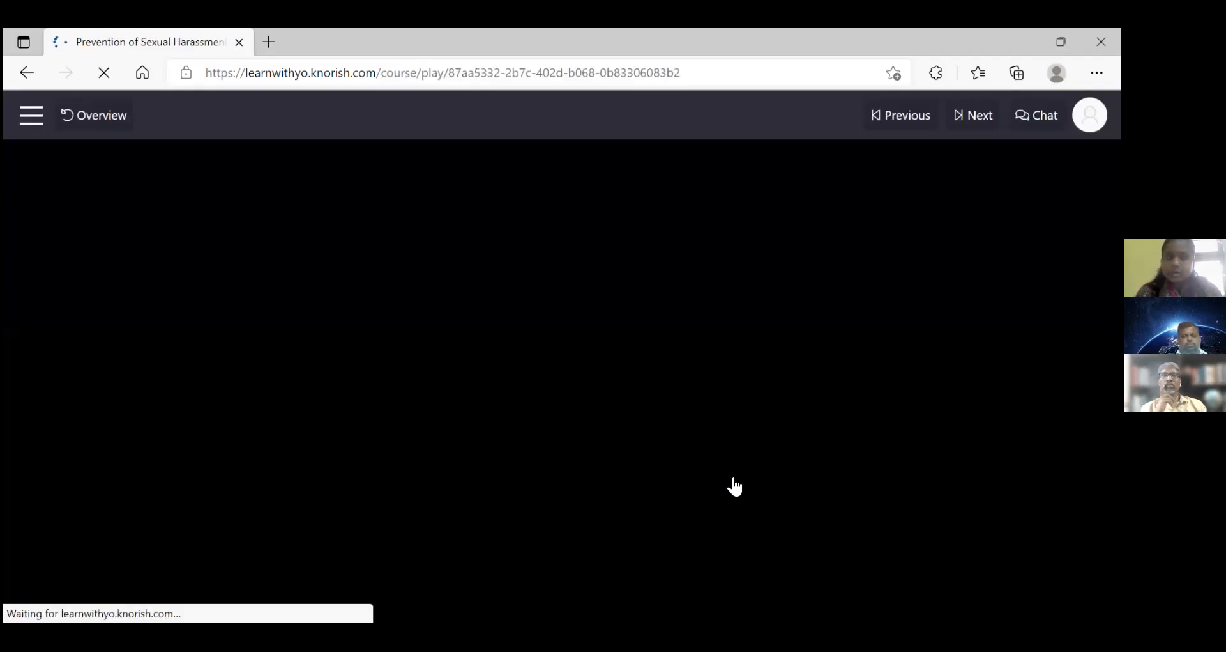
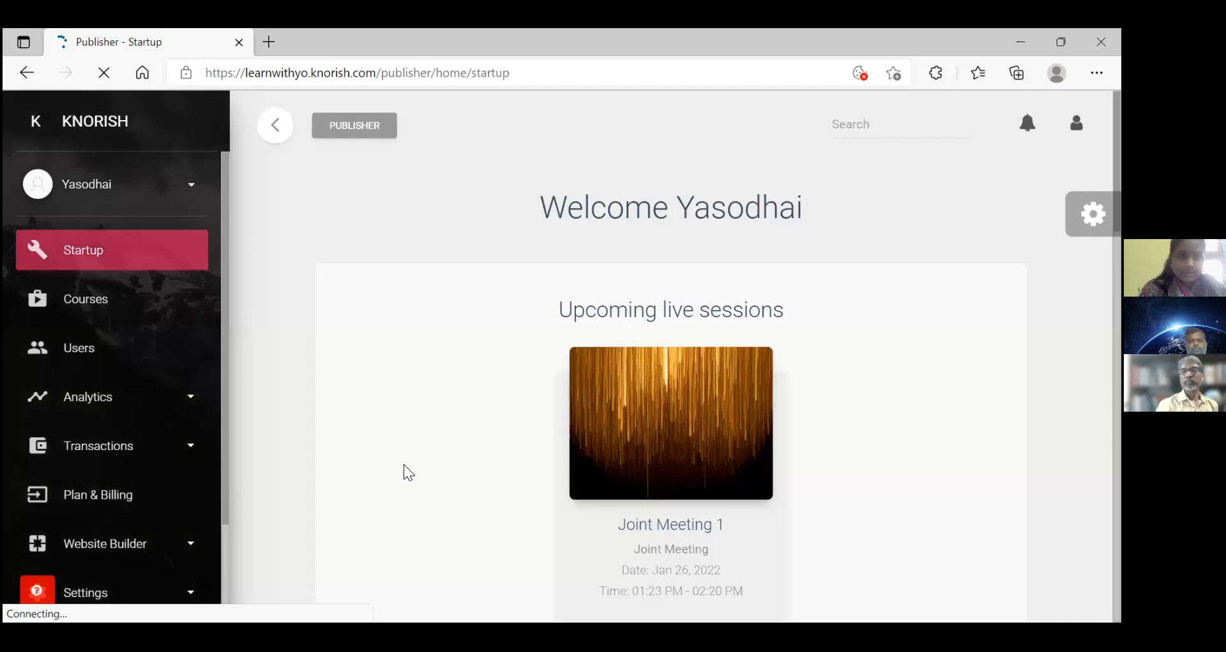
# Step: Reopen the course list from the dashboard and play the Prevention of Sexual Harassment at Workplace course again
pyautogui.click(99, 307)
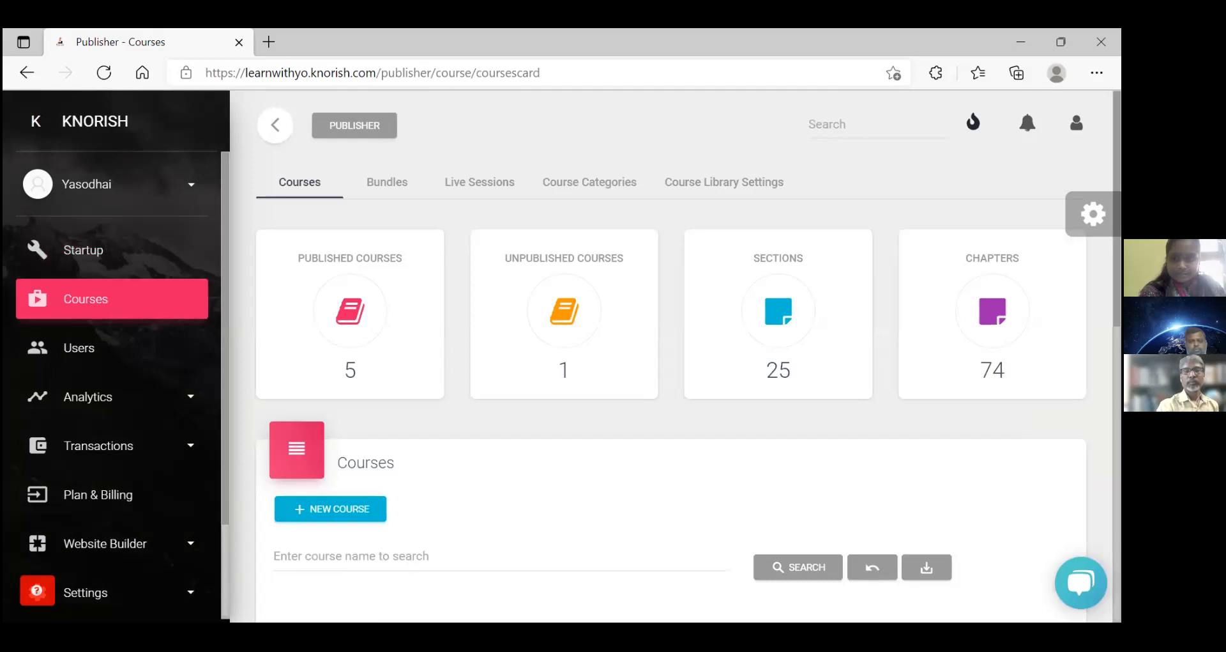
pyautogui.scroll(-5, 784, 461)
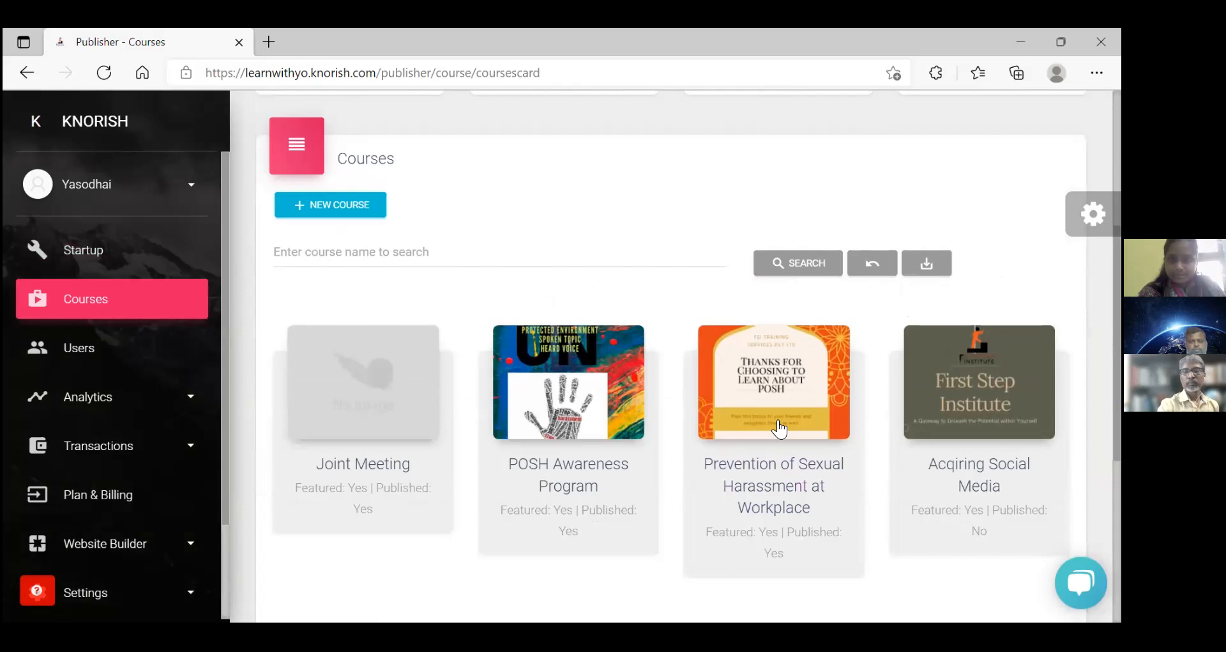
pyautogui.click(739, 424)
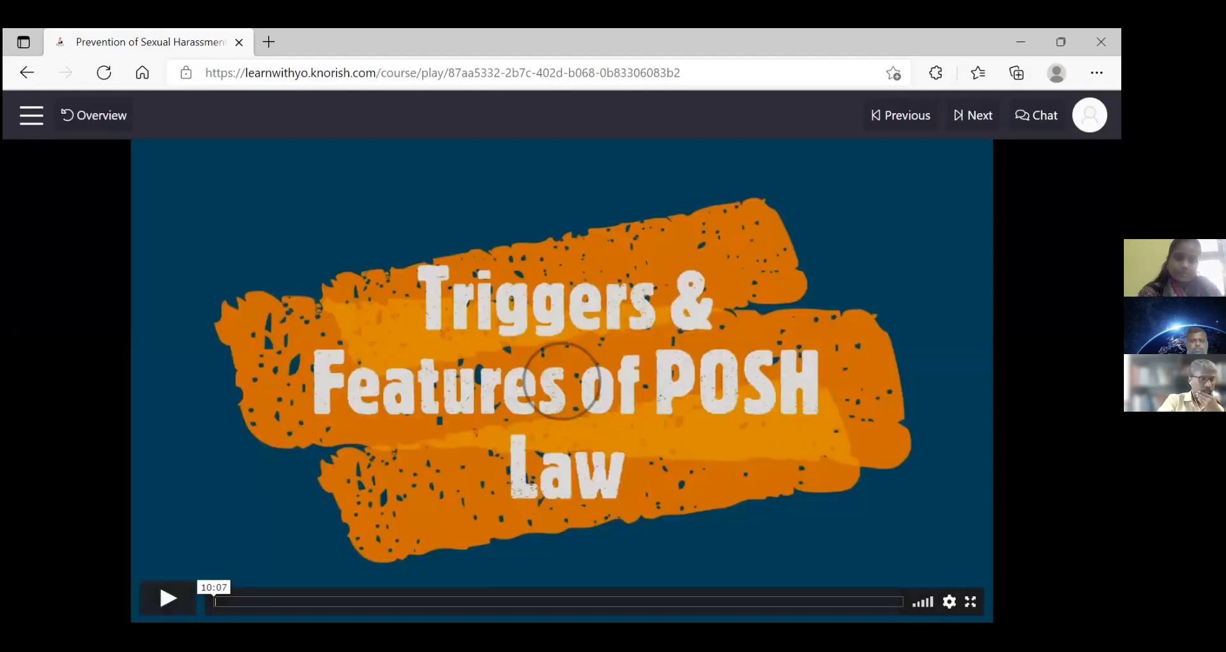
# Step: Play the Triggers & Features of POSH Law video, skip ahead to nearly the five-minute mark, and pause it
pyautogui.click(168, 597)
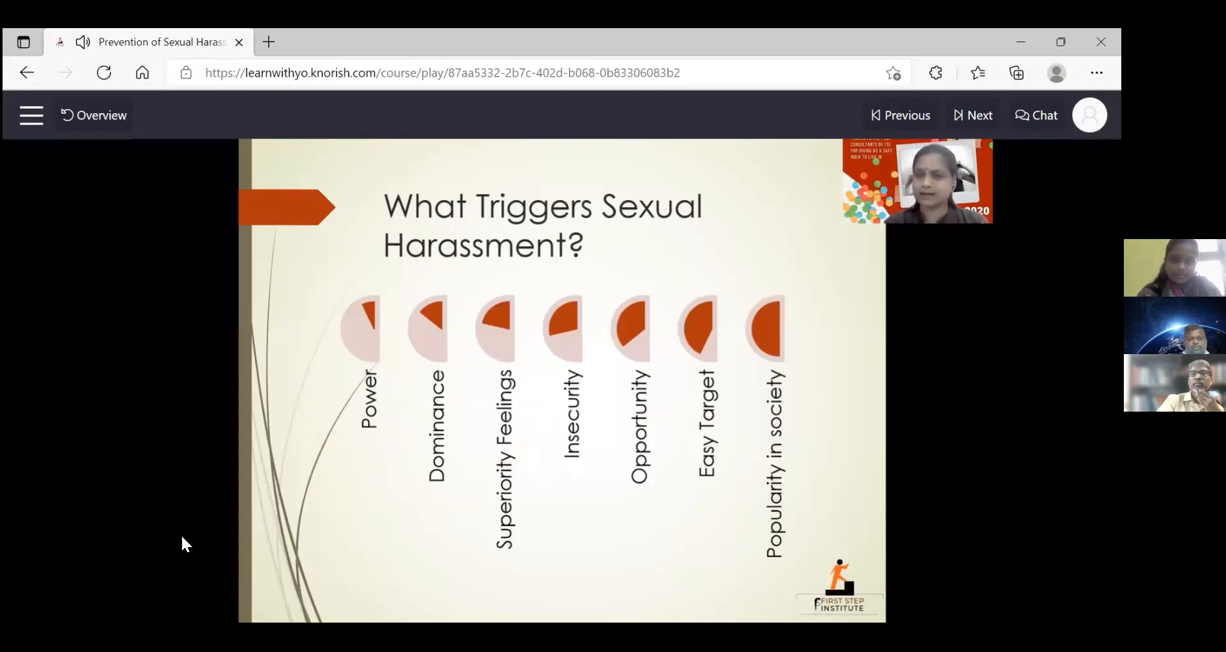
pyautogui.moveTo(162, 546)
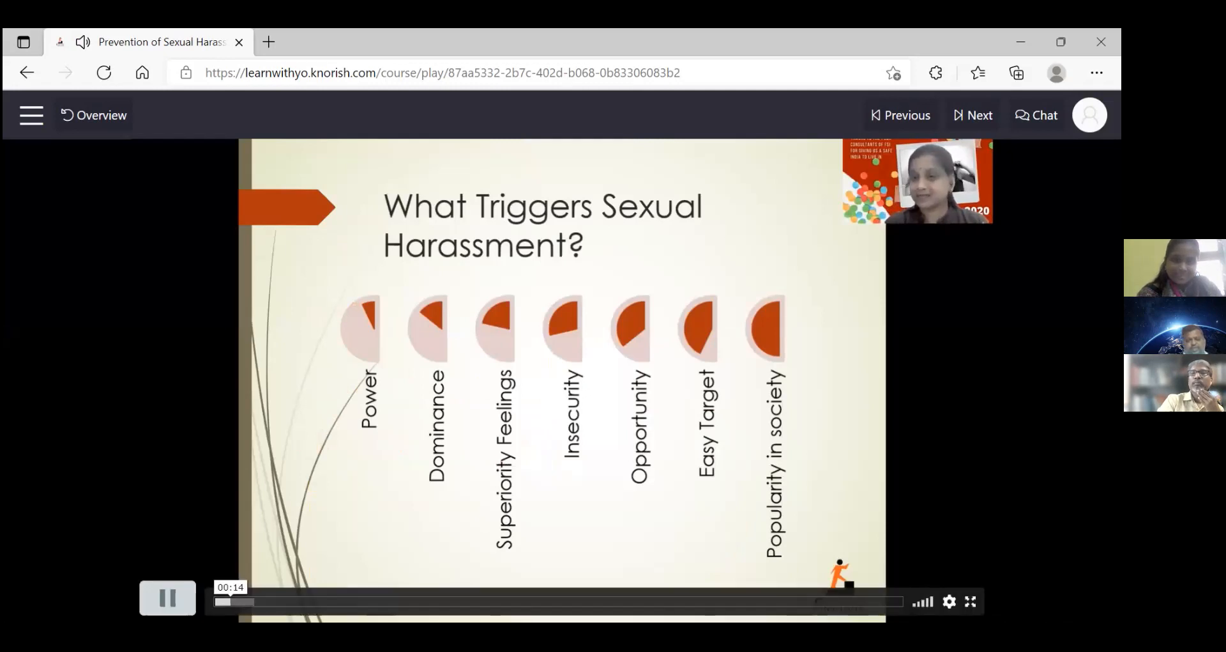
pyautogui.press('space')
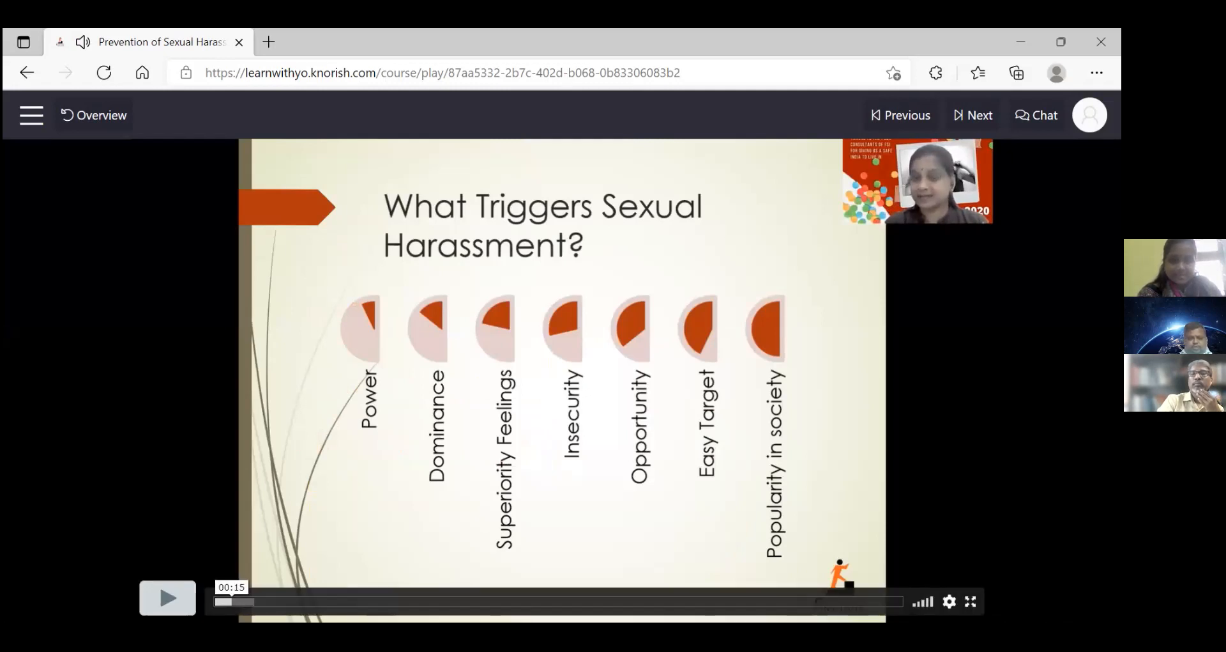
pyautogui.click(548, 601)
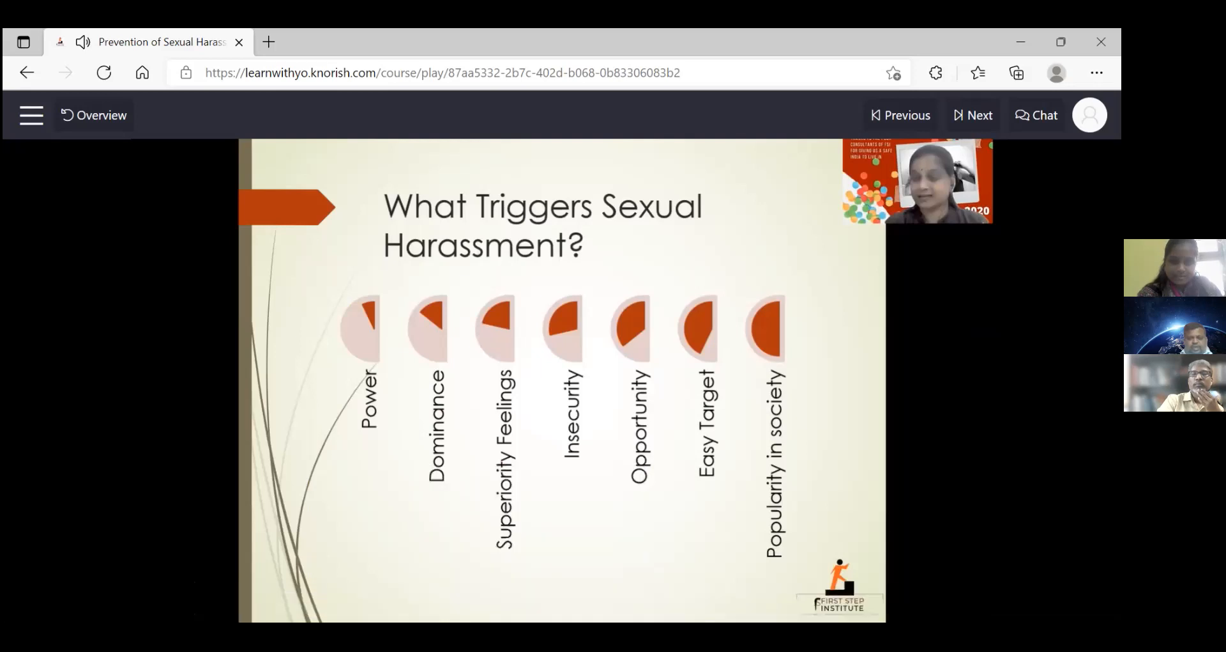
pyautogui.click(167, 597)
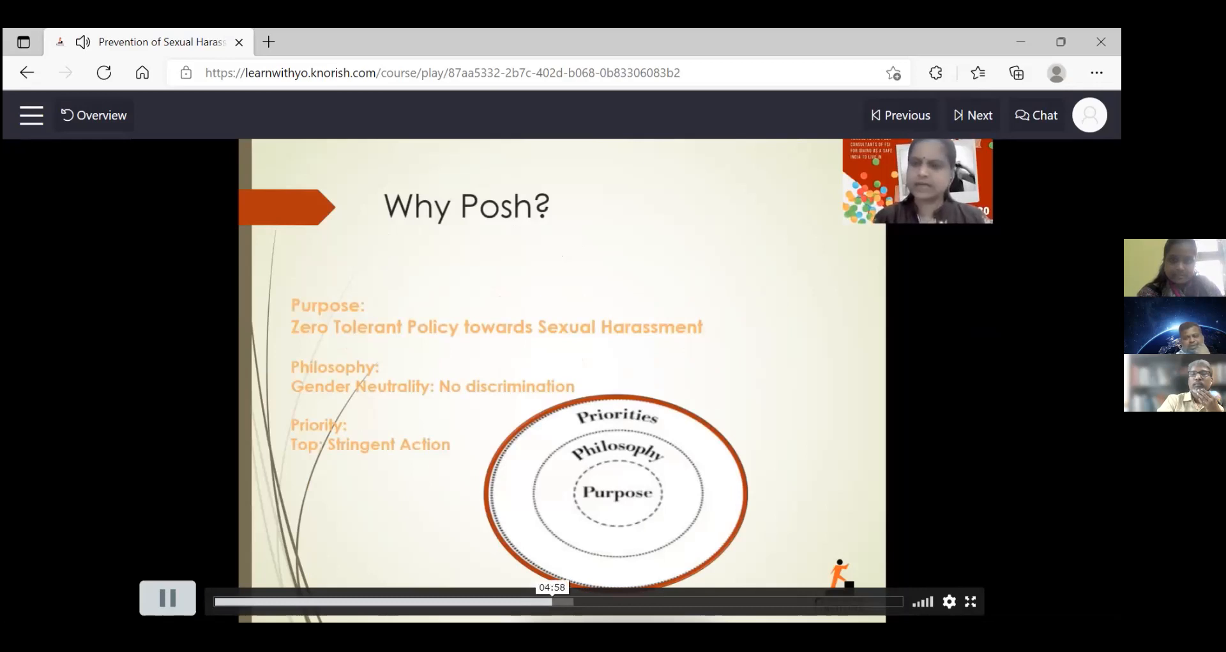
pyautogui.click(167, 598)
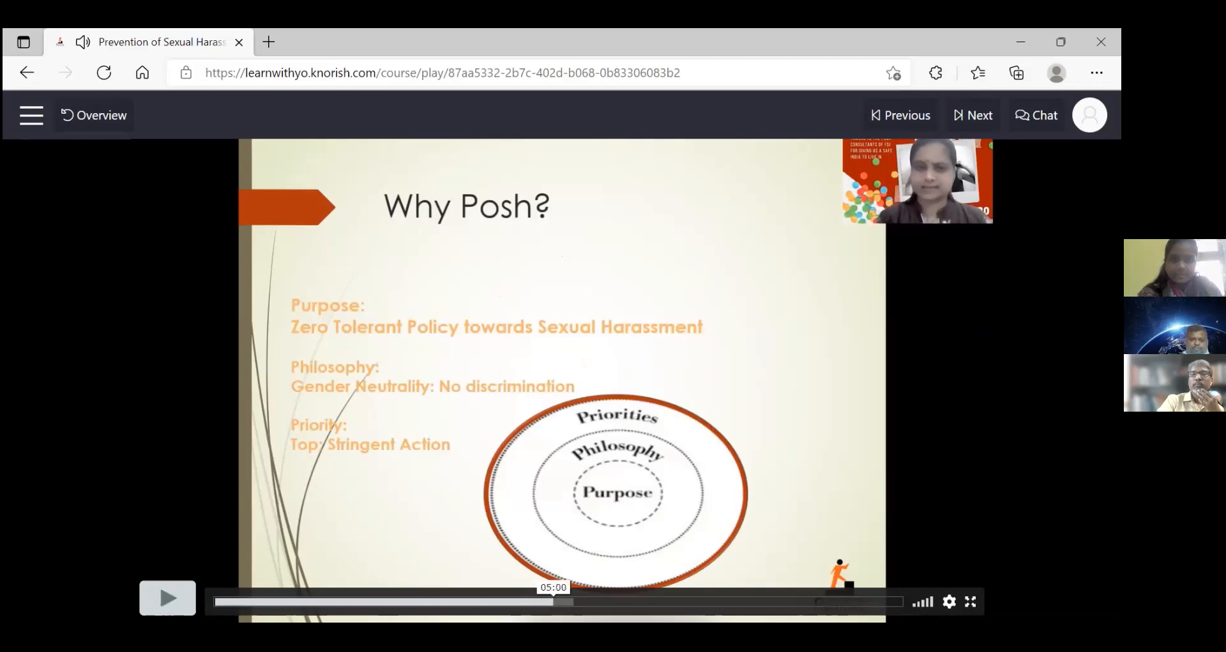
# Step: Open the Prevention of Sexual Harassment at Workplace landing page from the publisher's course list and try to purchase the course
pyautogui.click(1089, 115)
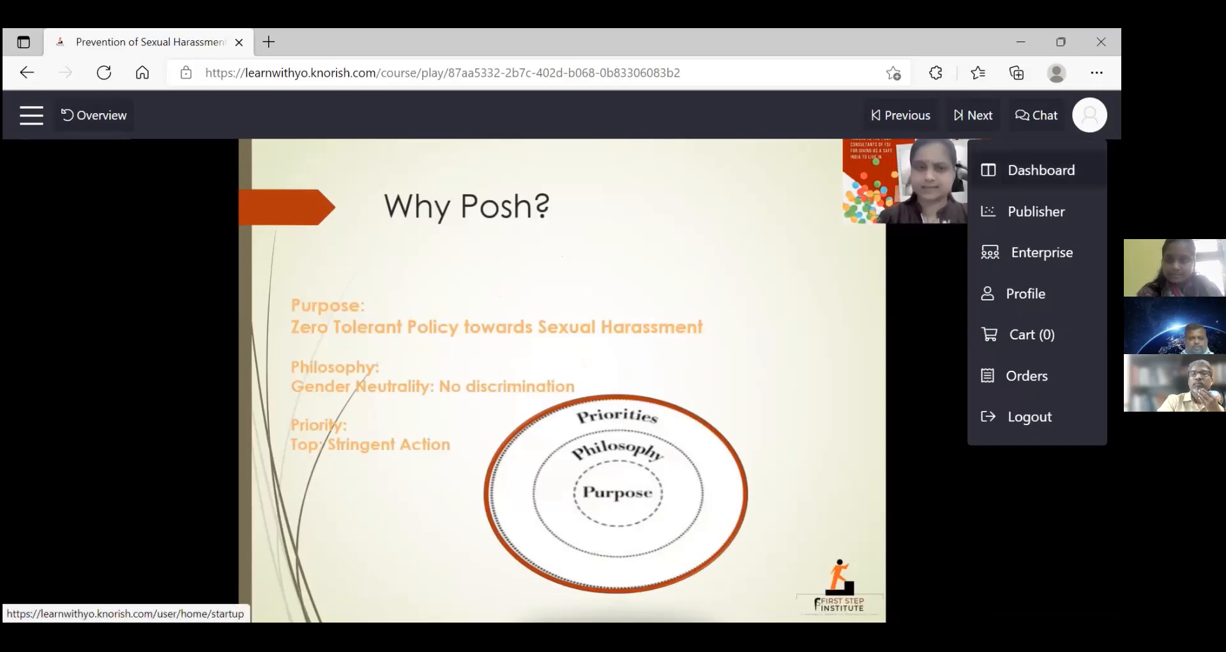
pyautogui.click(1037, 212)
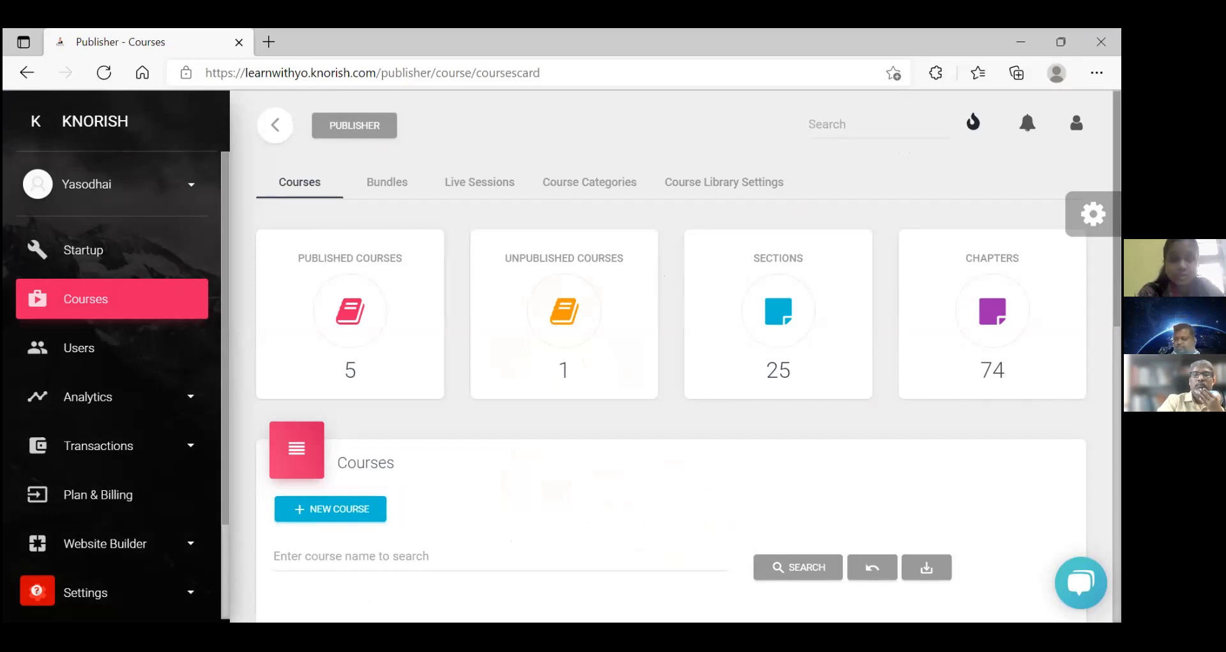
pyautogui.scroll(-5, 677, 357)
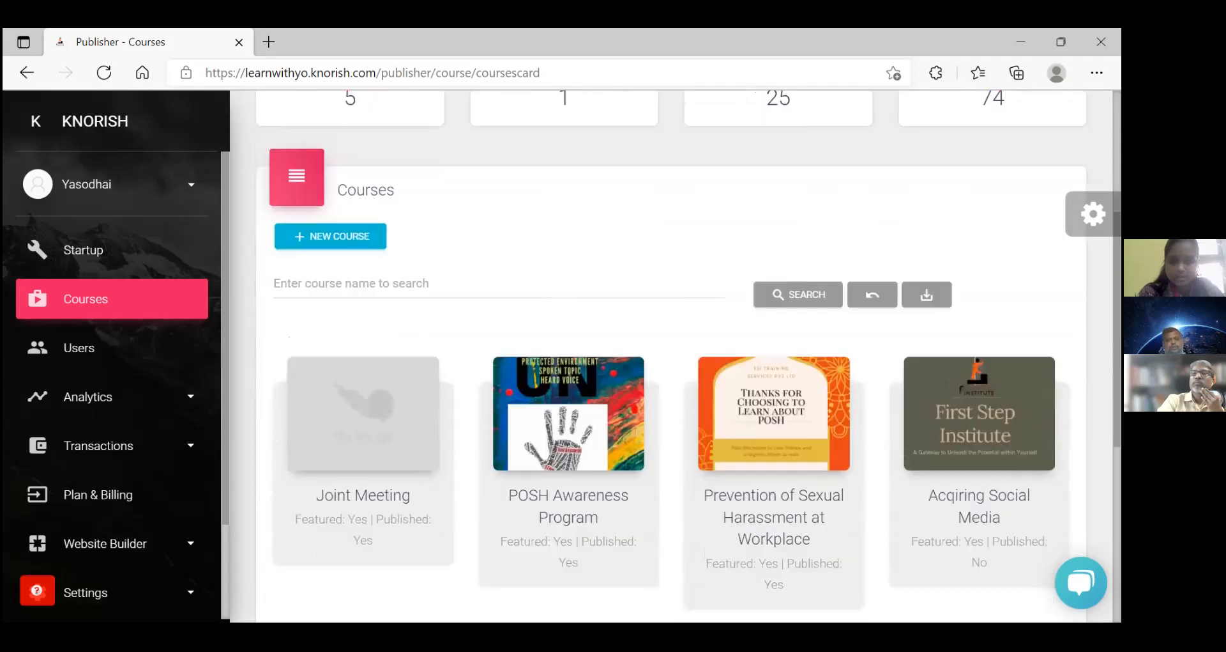
pyautogui.moveTo(778, 495)
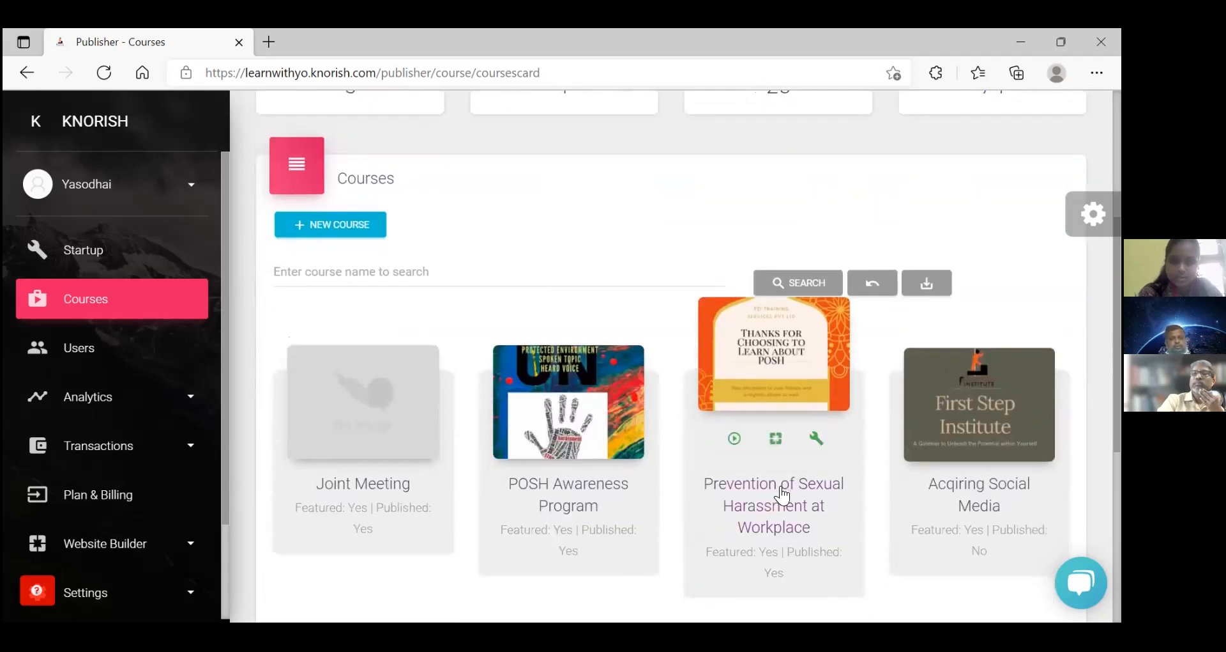
pyautogui.click(776, 440)
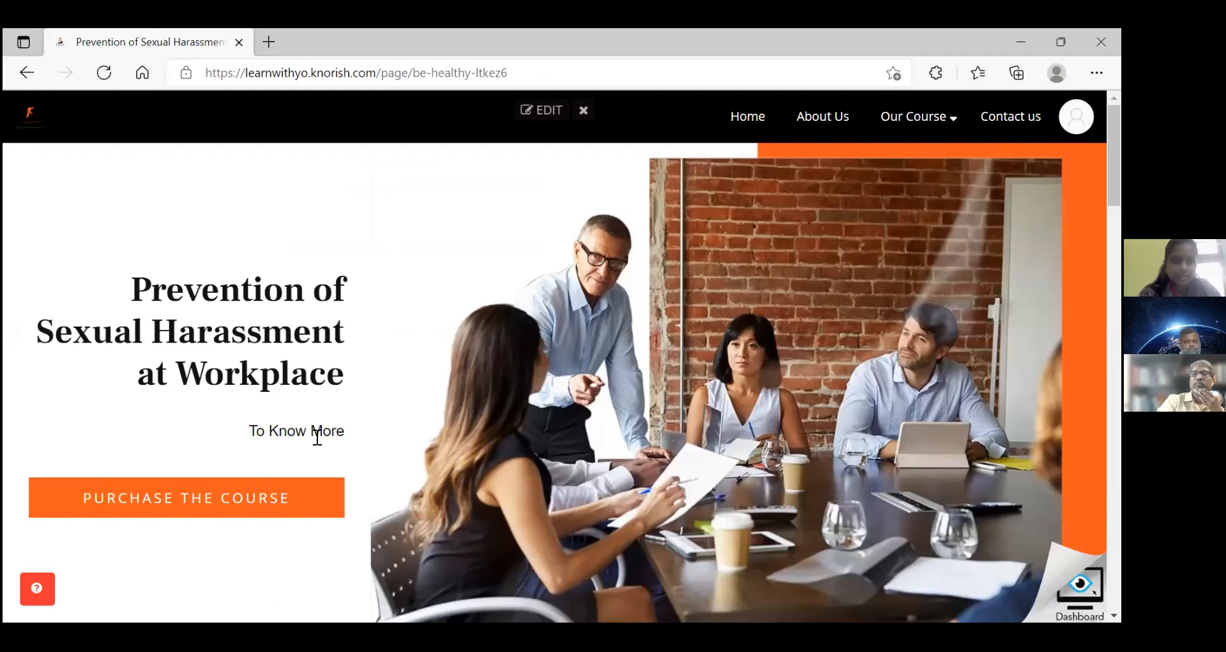
pyautogui.click(274, 498)
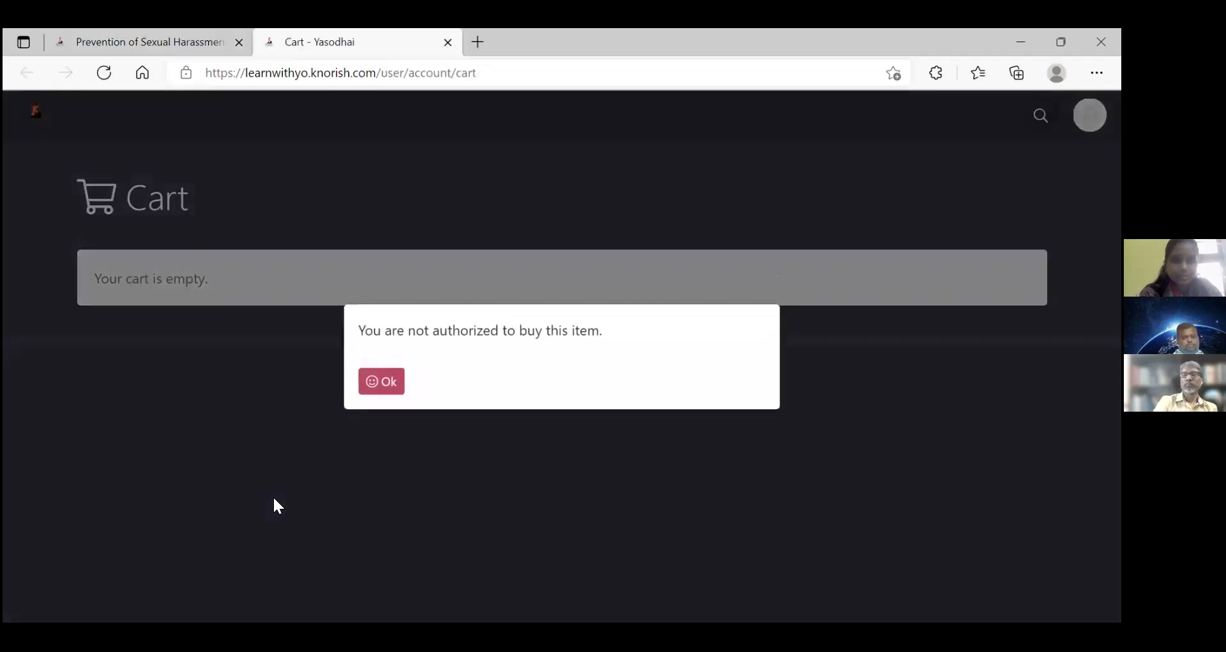
pyautogui.click(387, 382)
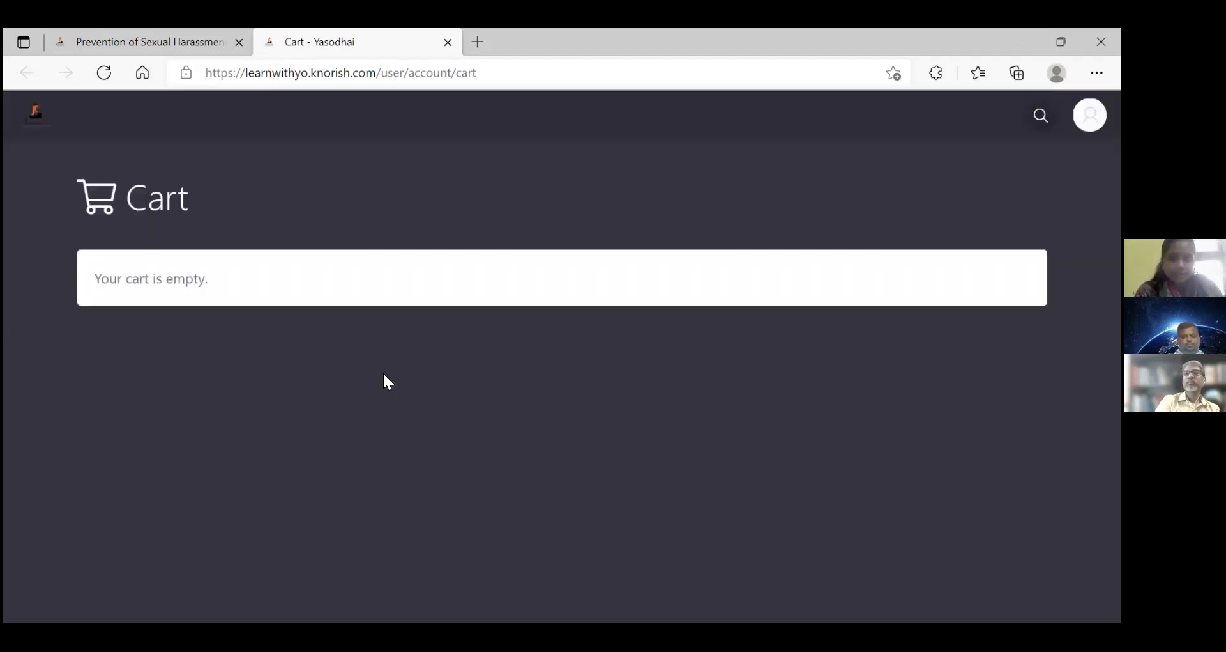
# Step: Return from the cart to the publisher's course list and reopen the Prevention of Sexual Harassment at Workplace landing page
pyautogui.click(1090, 116)
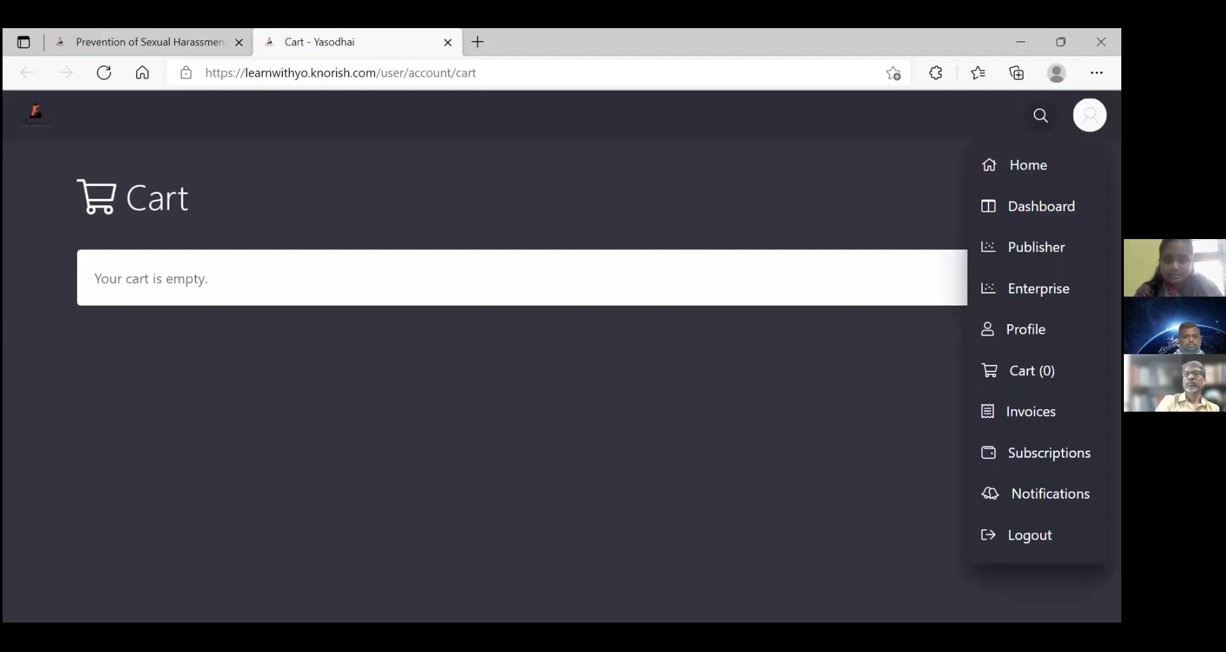
pyautogui.click(1028, 247)
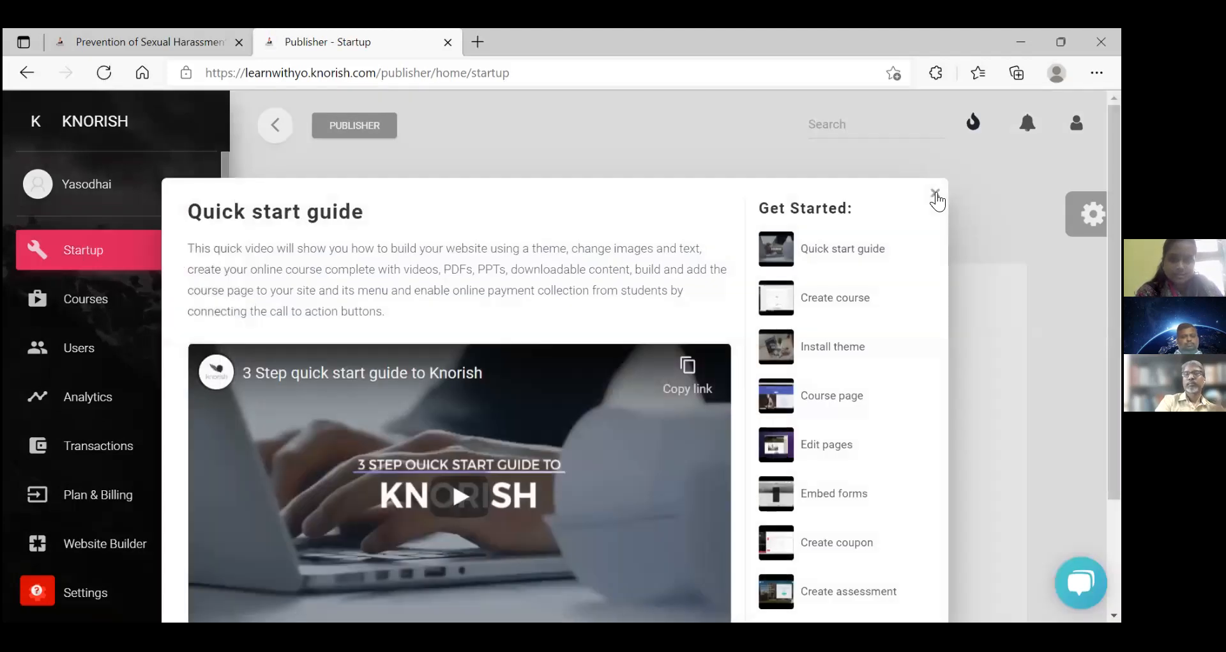
pyautogui.click(933, 193)
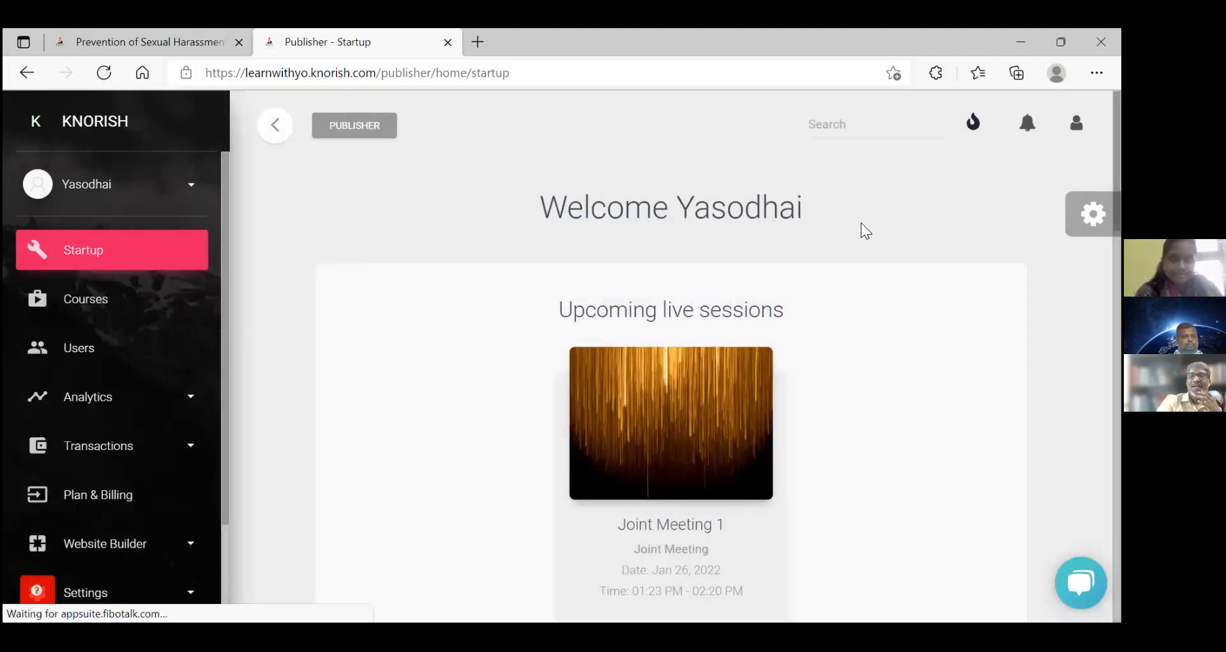
pyautogui.click(106, 303)
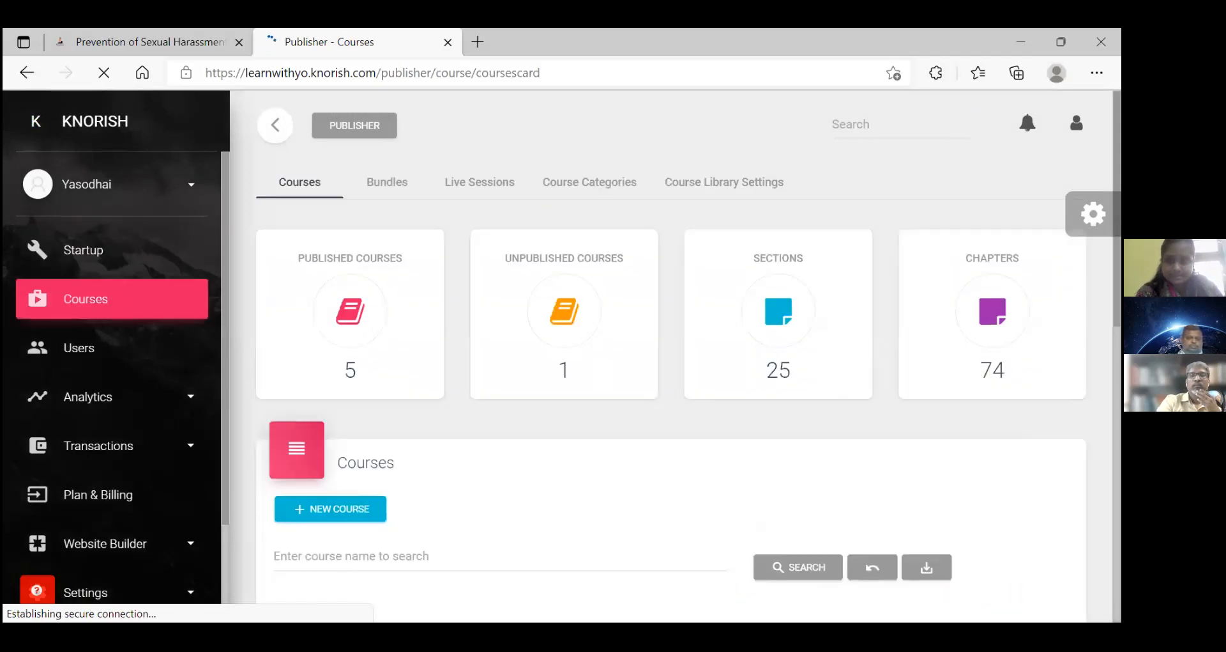
pyautogui.scroll(-5, 670, 358)
pyautogui.scroll(-1, 766, 415)
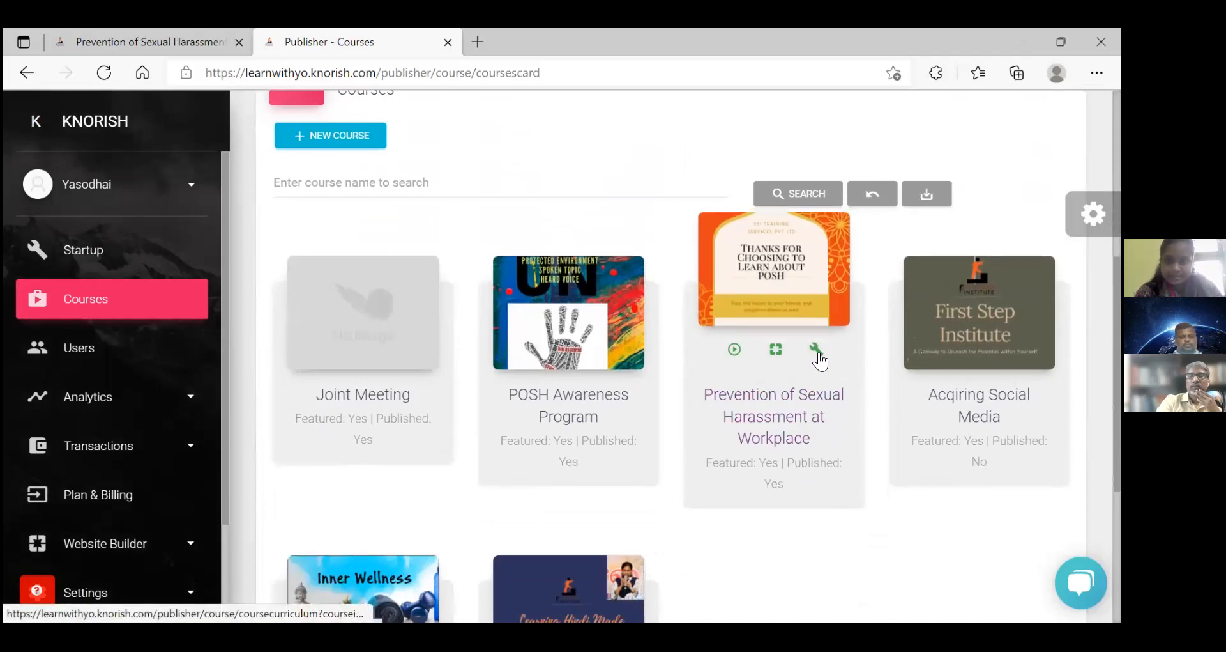
pyautogui.click(775, 351)
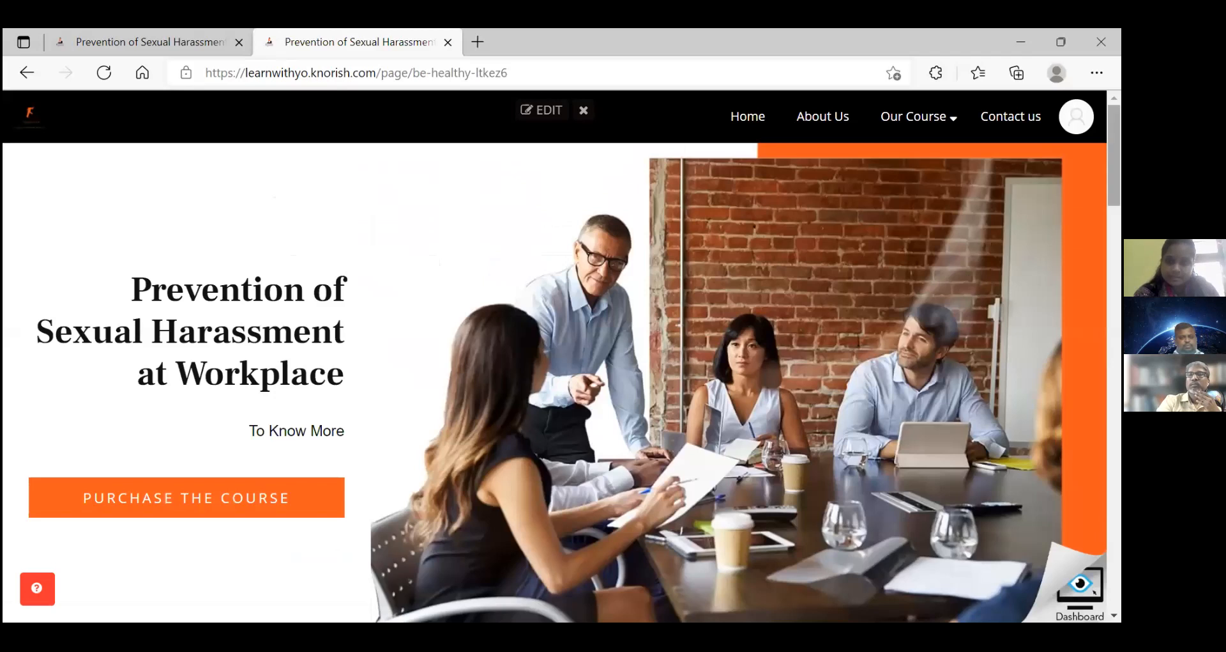
# Step: Examine the course landing page's sections from the opening banner to the closing purchase offer, and return to its beginning
pyautogui.scroll(-1, 555, 383)
pyautogui.scroll(-5, 555, 383)
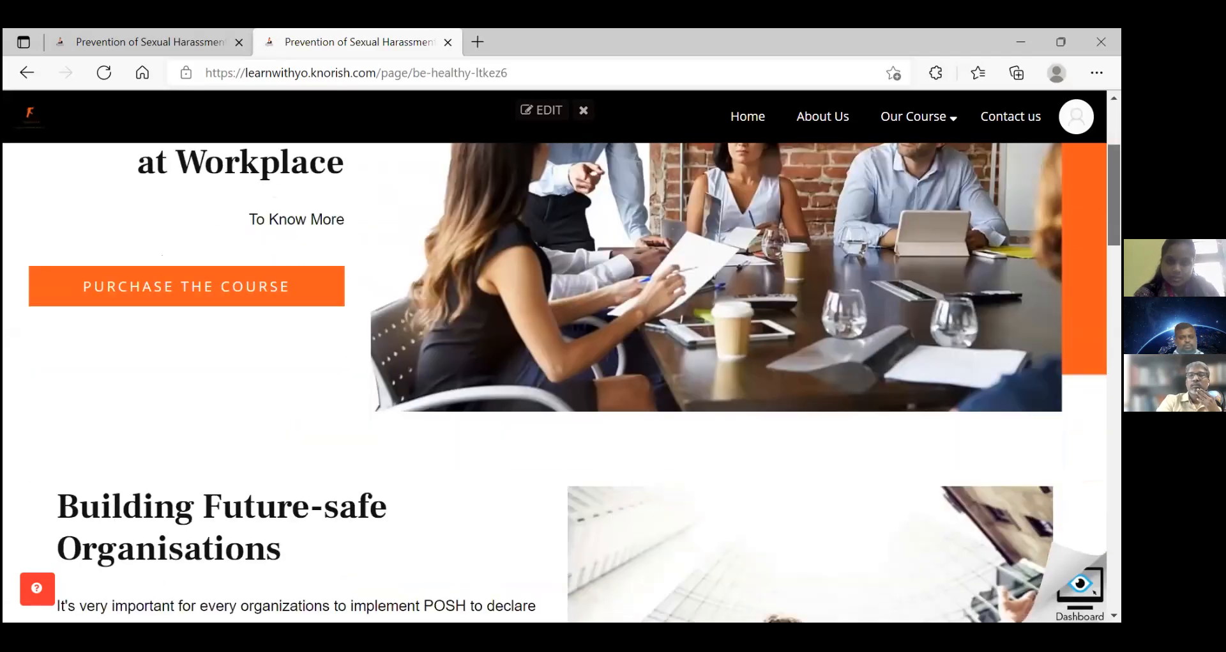
pyautogui.scroll(-2, 554, 383)
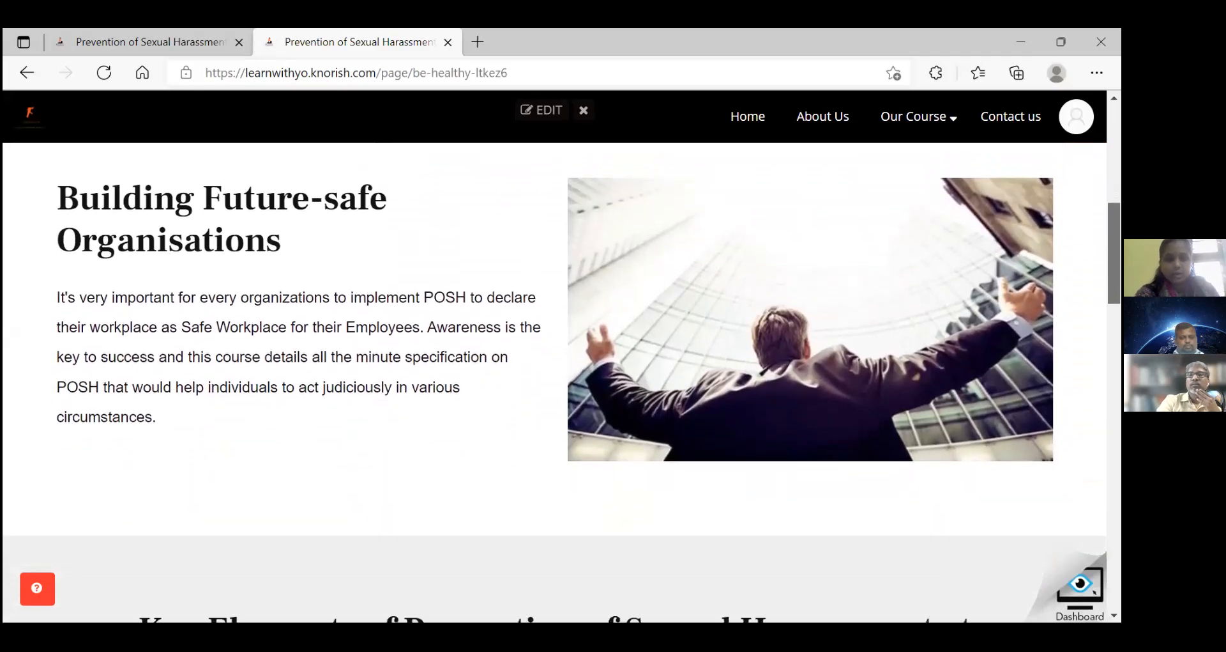
pyautogui.scroll(-2, 554, 384)
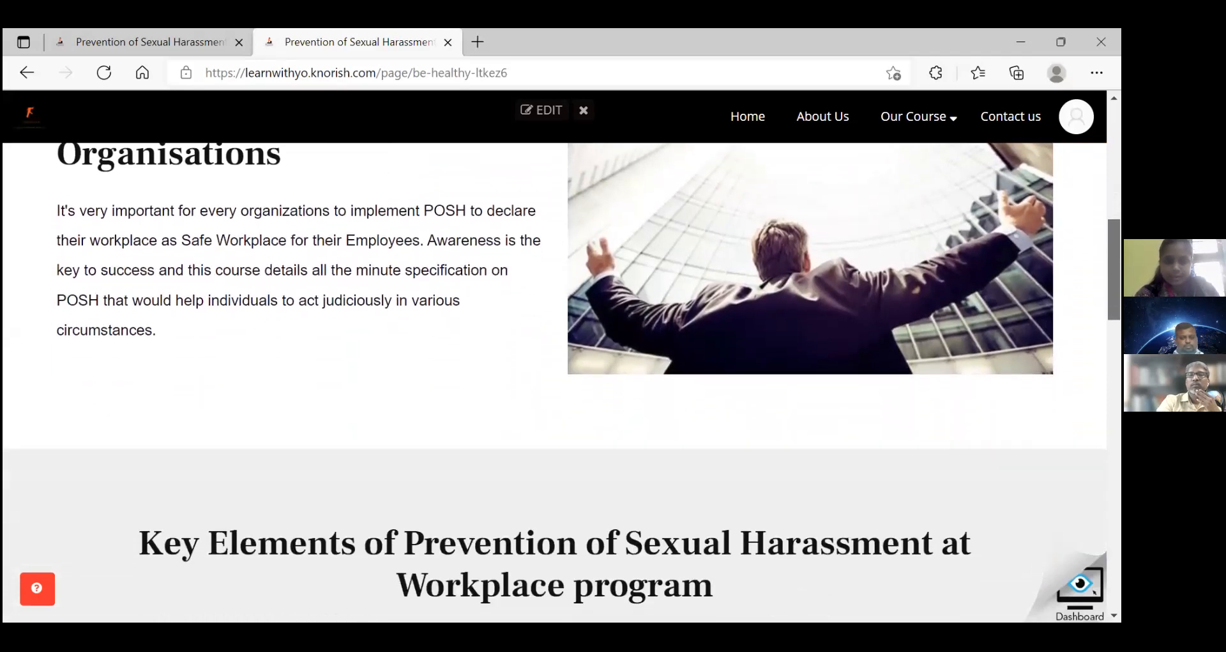
pyautogui.scroll(-3, 554, 383)
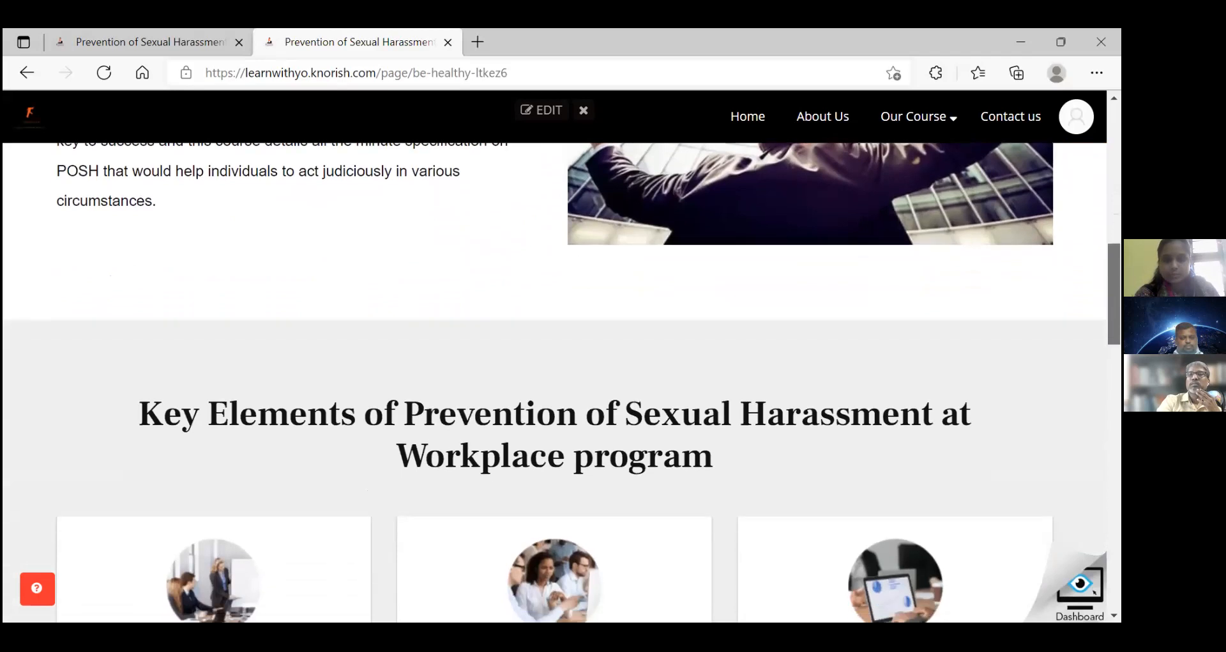
pyautogui.scroll(-4, 554, 383)
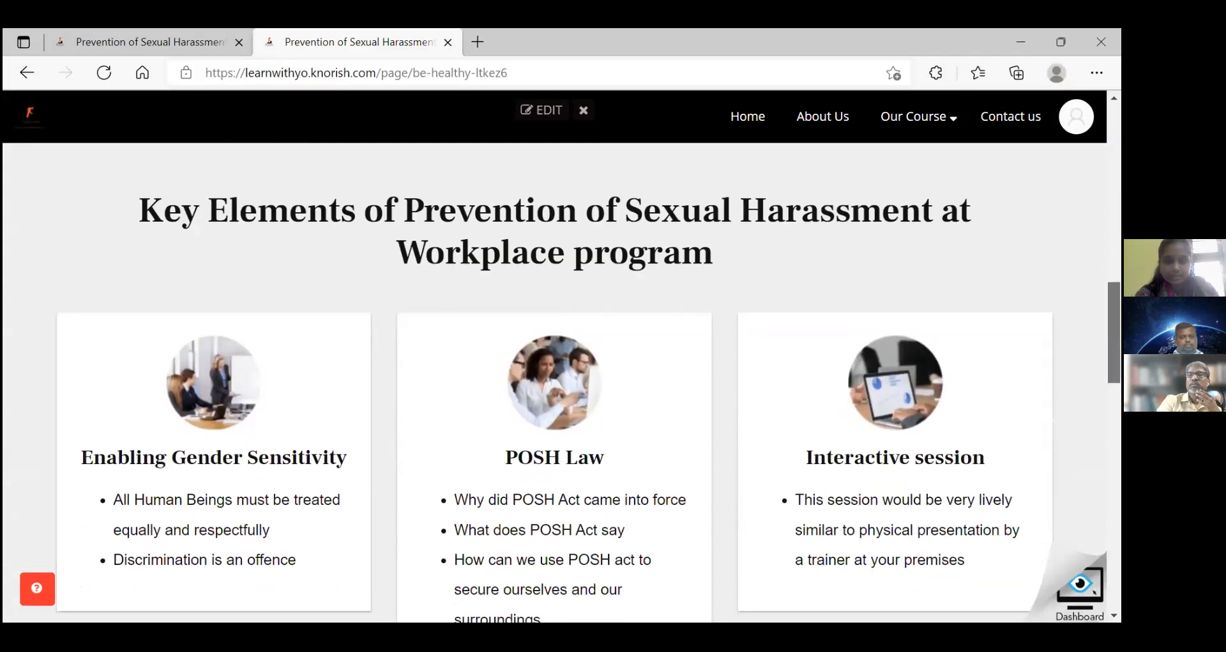
pyautogui.scroll(-7, 554, 383)
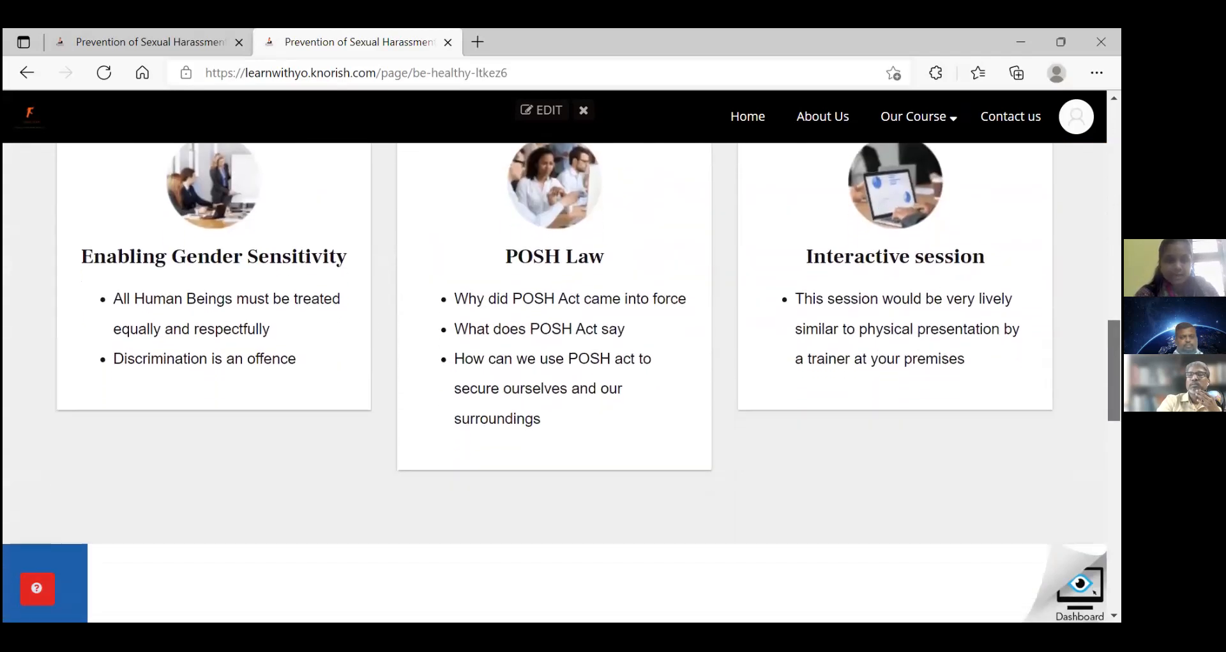
pyautogui.scroll(-5, 554, 383)
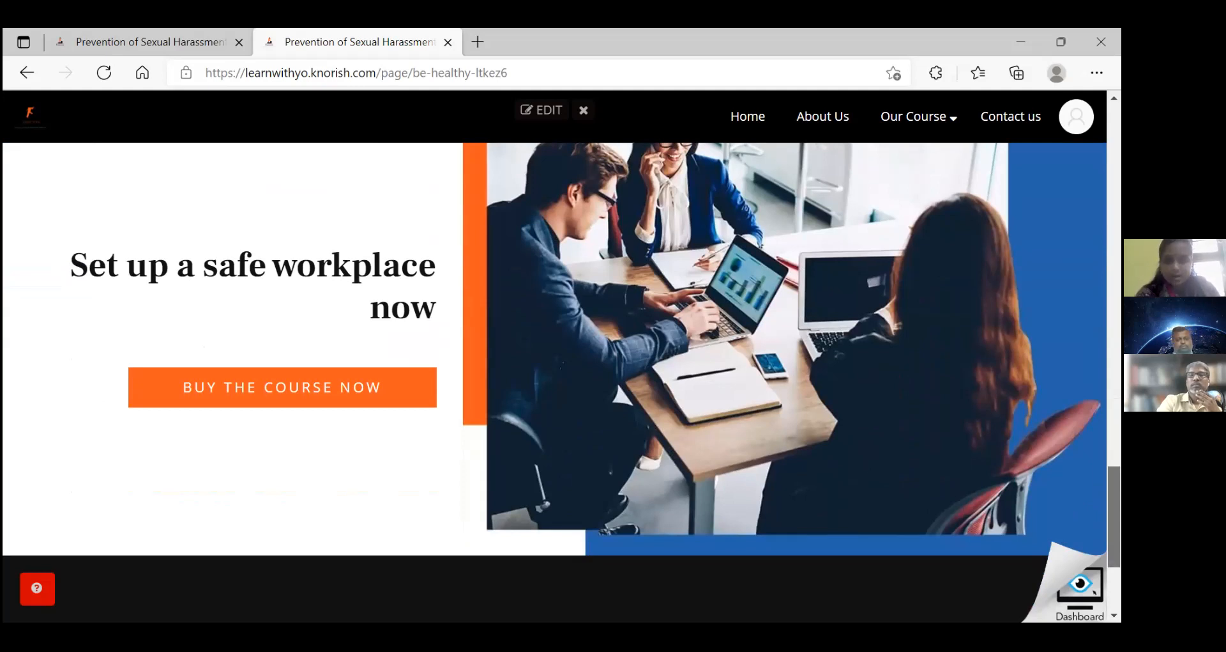
pyautogui.moveTo(1114, 516); pyautogui.dragTo(1111, 48)
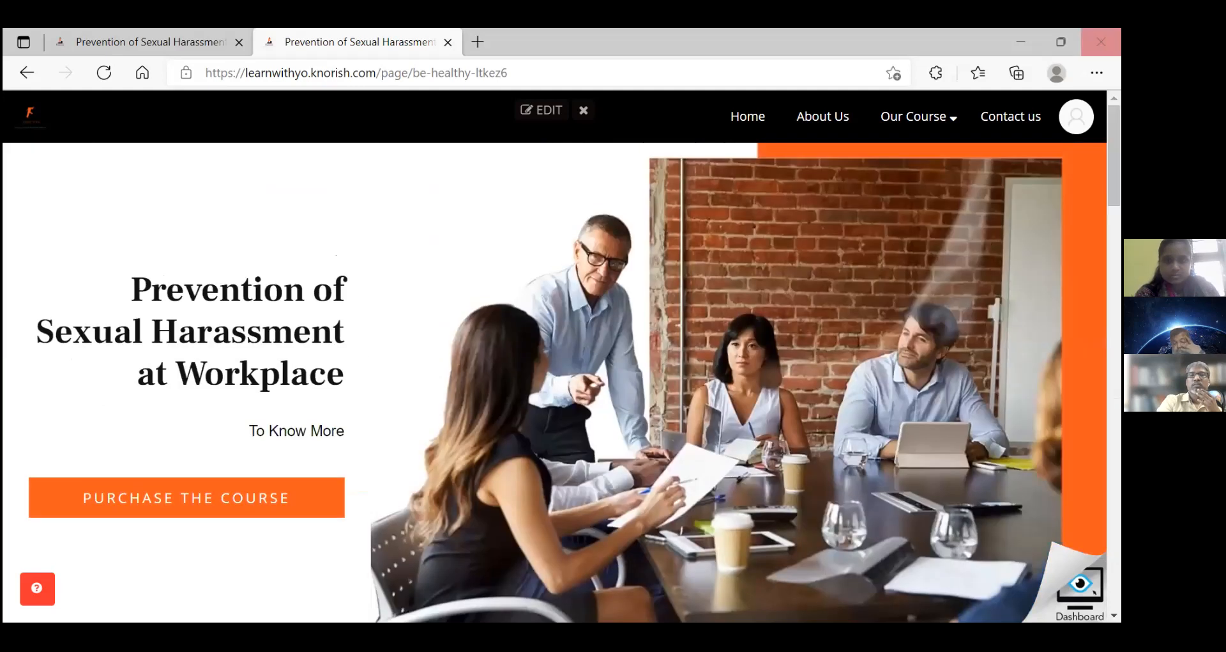
# Step: Leave the landing page for the user home page and go on to the publisher dashboard
pyautogui.click(582, 113)
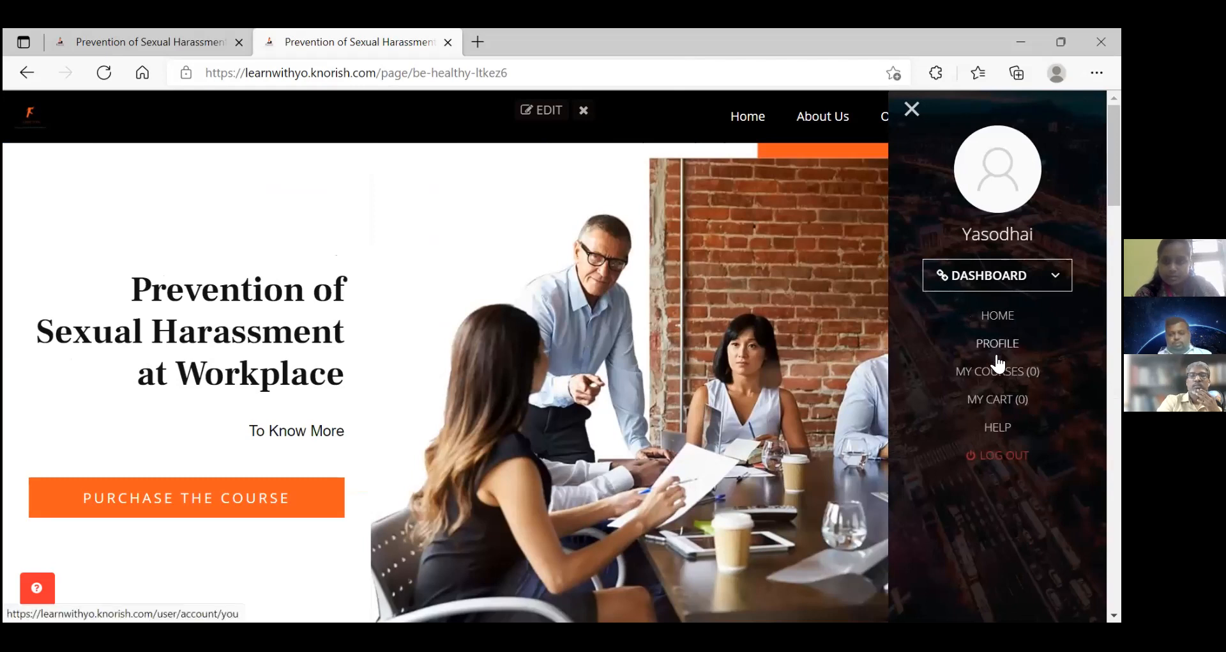
pyautogui.click(998, 315)
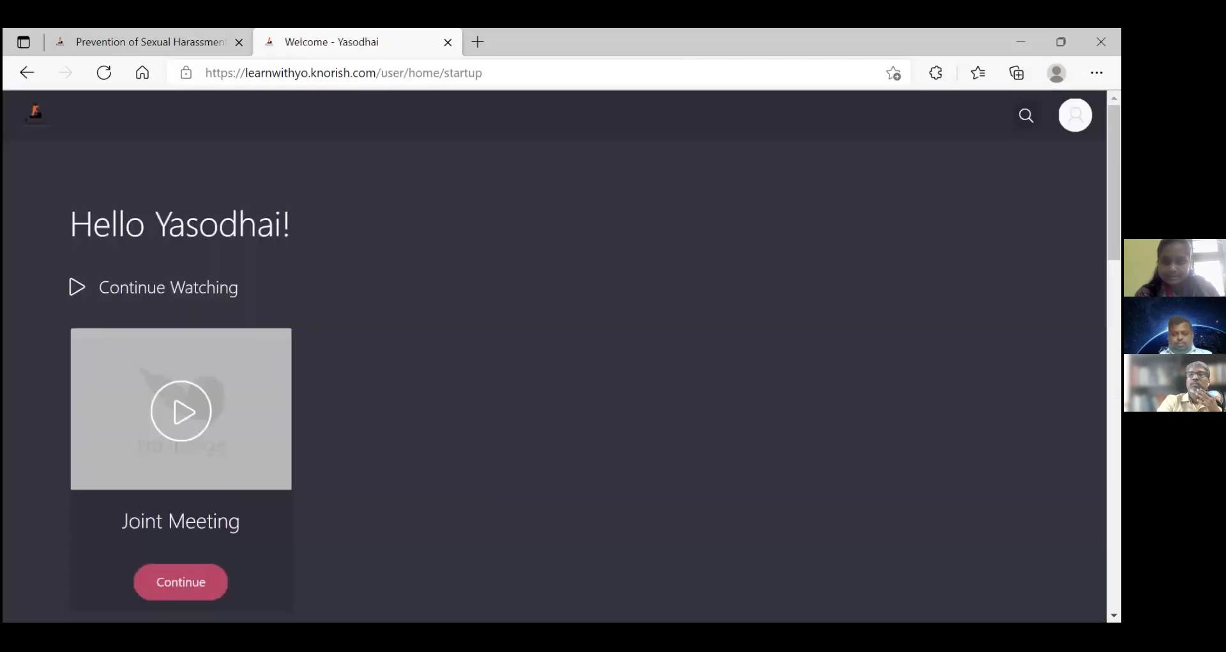
pyautogui.click(1075, 115)
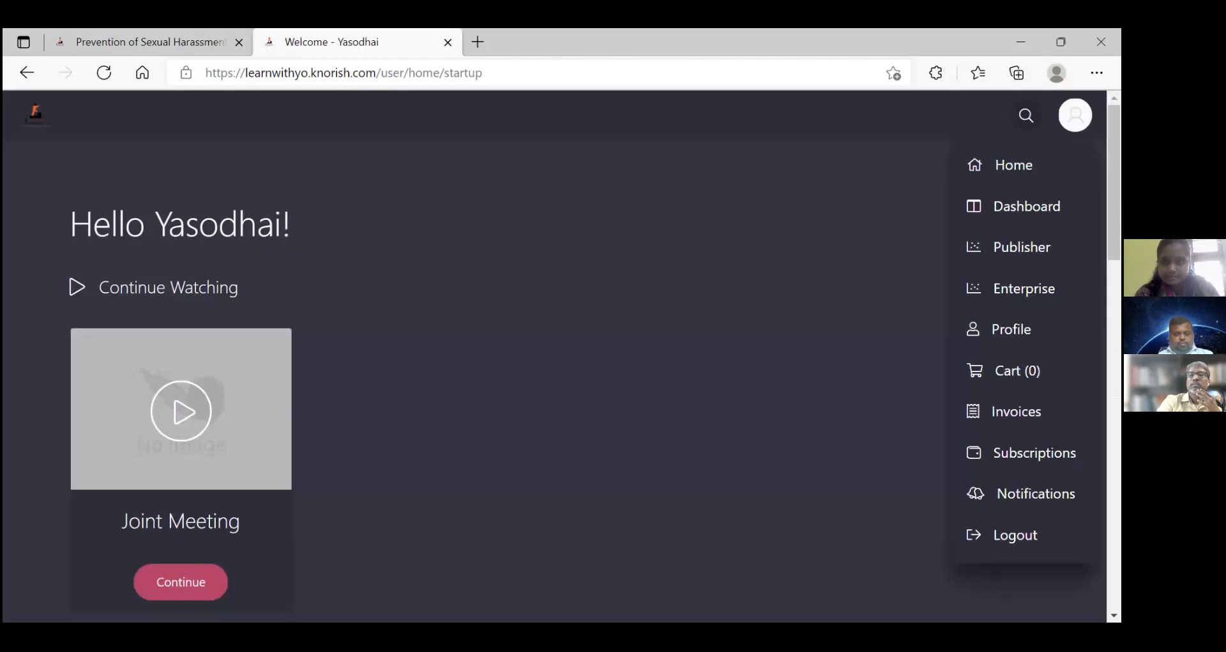
pyautogui.click(1021, 246)
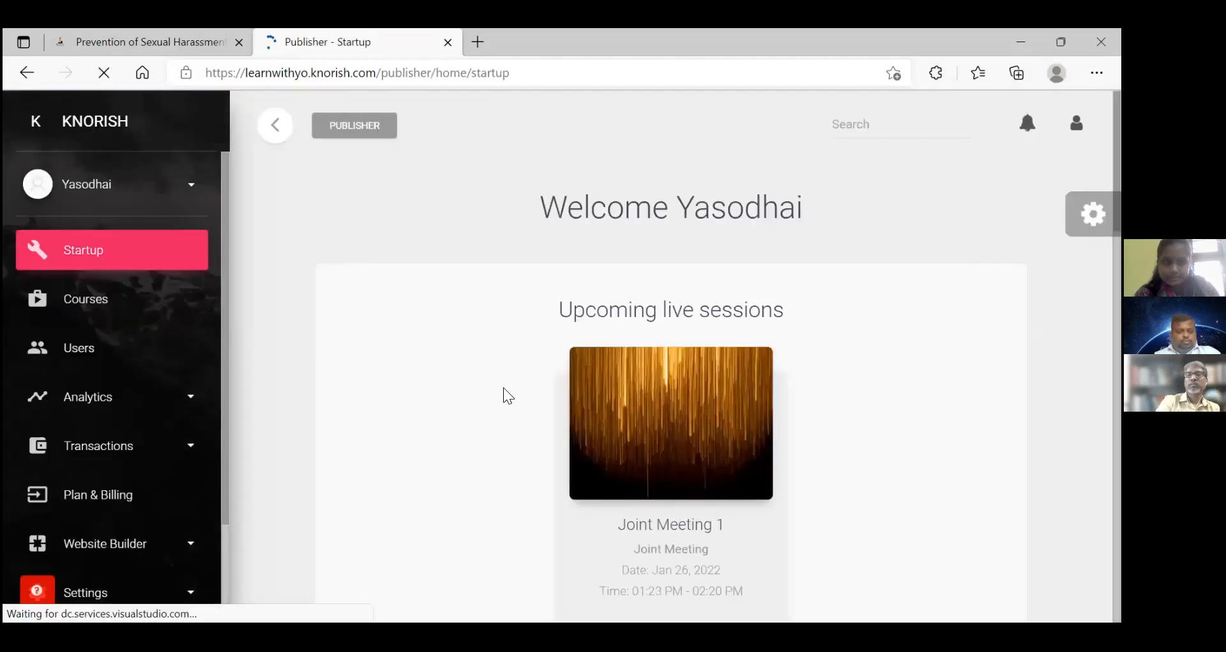
# Step: Open the Prevention of Sexual Harassment at Workplace course in the course builder from the course list
pyautogui.click(107, 308)
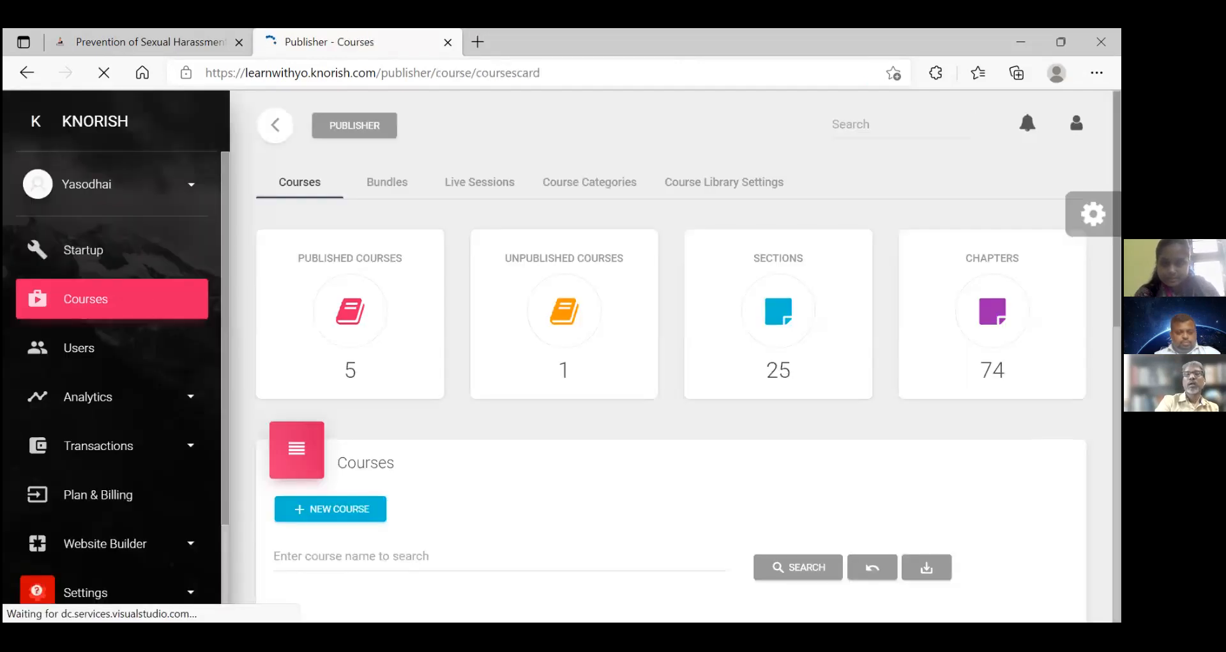
pyautogui.scroll(-5, 671, 358)
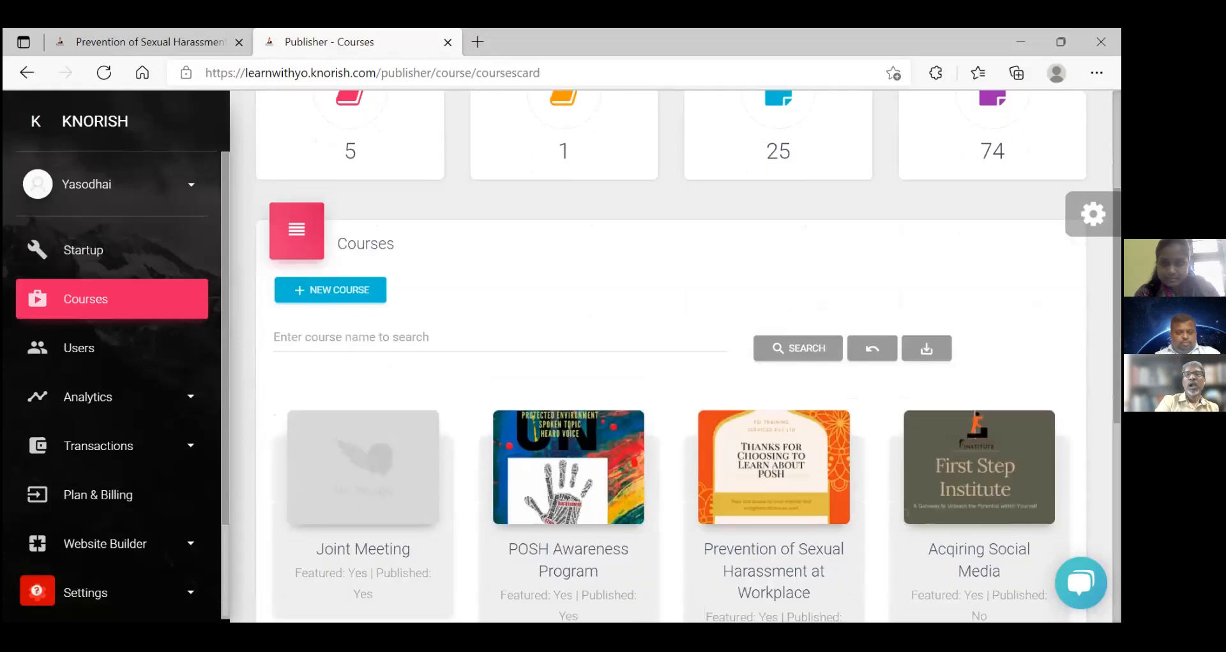
pyautogui.moveTo(821, 416)
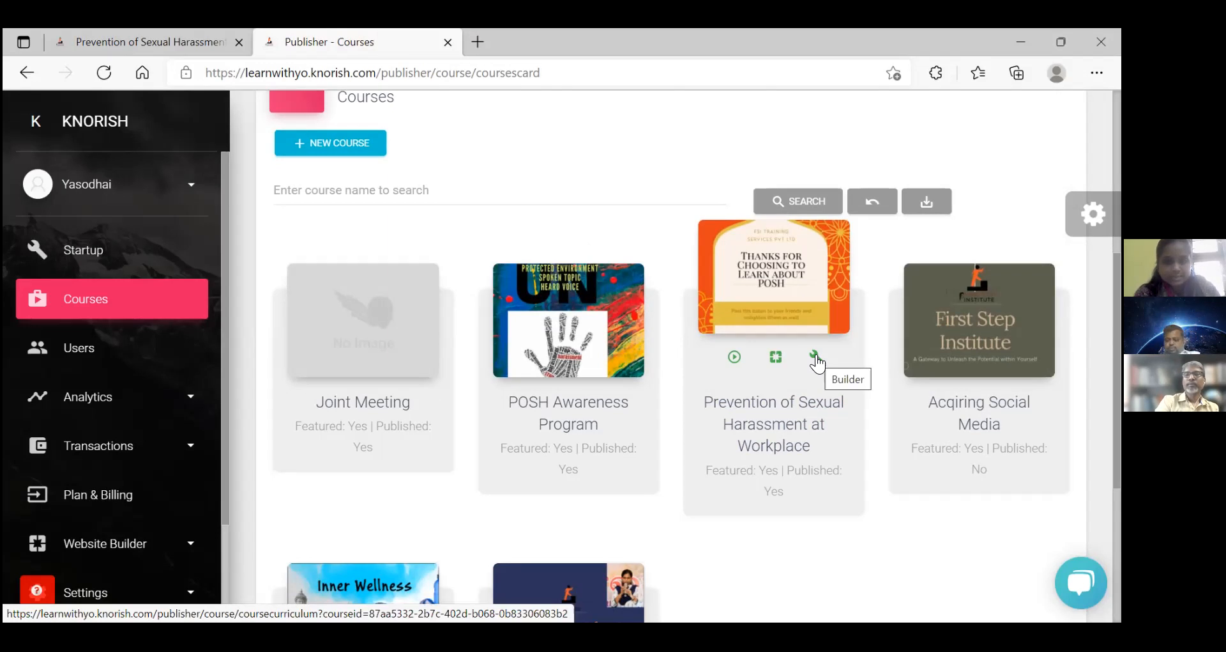
pyautogui.click(815, 358)
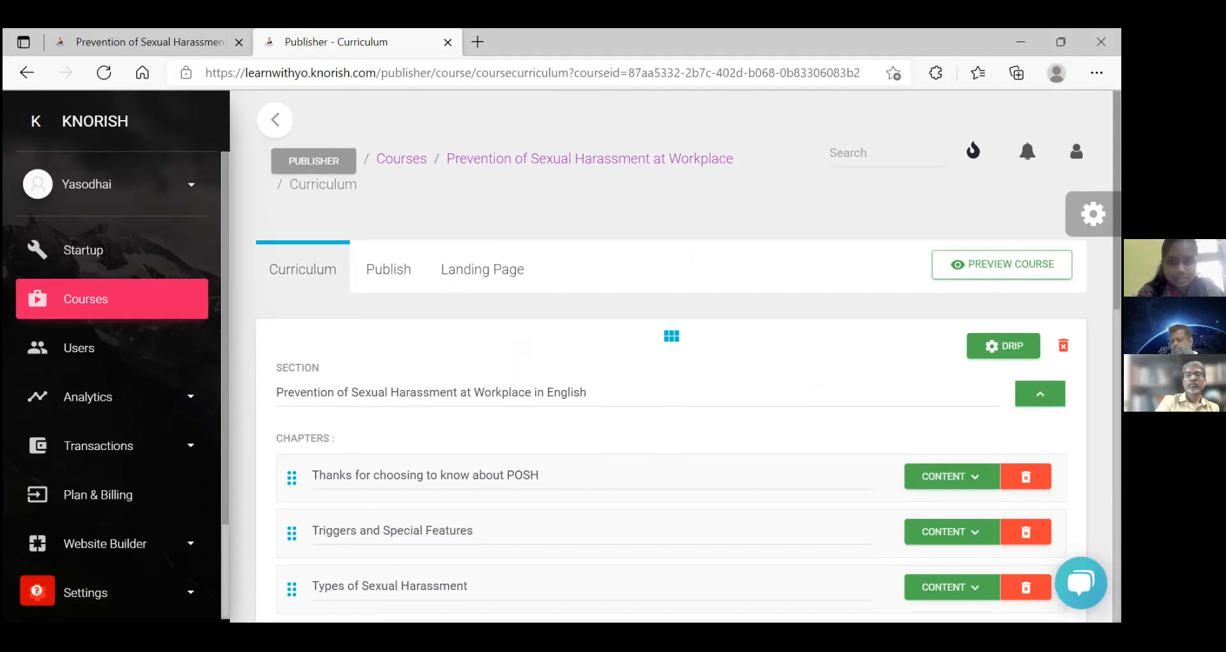
# Step: Add a new section after the last chapter of the course curriculum and name it Joint Course
pyautogui.scroll(-7, 671, 358)
pyautogui.scroll(-5, 895, 579)
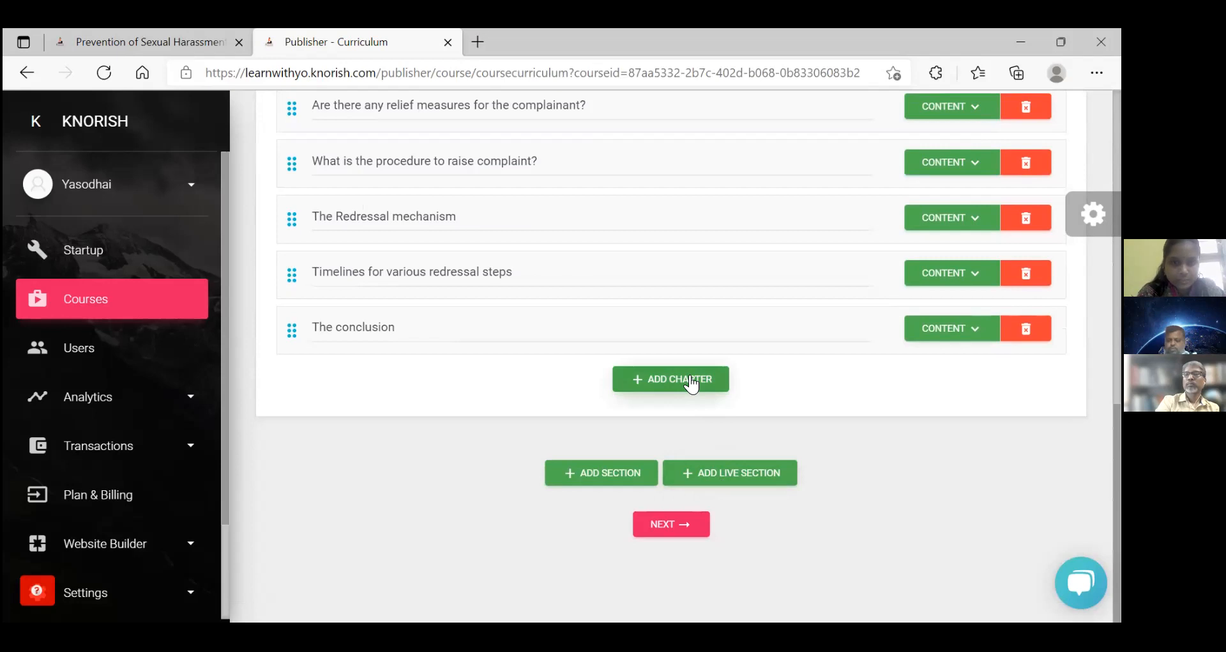
pyautogui.click(627, 476)
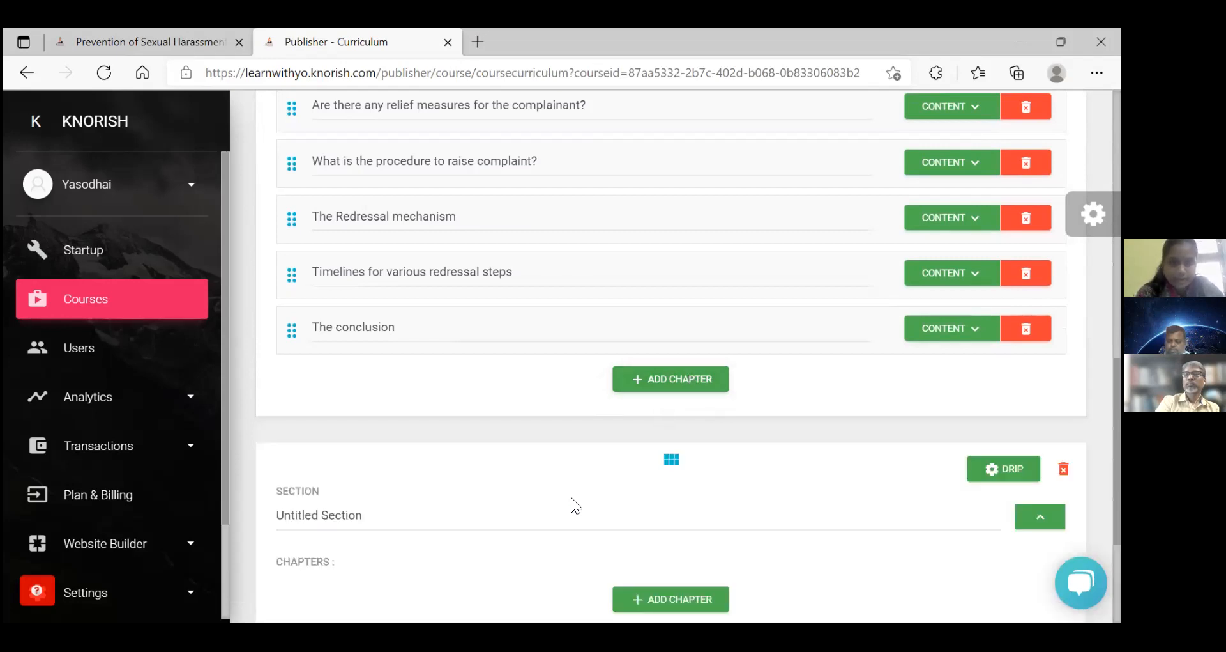
pyautogui.click(562, 515)
pyautogui.press('BackSpace')
pyautogui.press('BackSpace')
pyautogui.press('BackSpace')
pyautogui.press('BackSpace')
pyautogui.press('BackSpace')
pyautogui.press('BackSpace')
pyautogui.press('BackSpace')
pyautogui.press('BackSpace')
pyautogui.press('BackSpace')
pyautogui.press('BackSpace')
pyautogui.press('BackSpace')
pyautogui.press('BackSpace')
pyautogui.press('BackSpace')
pyautogui.press('BackSpace')
pyautogui.press('BackSpace')
pyautogui.press('BackSpace')
pyautogui.write('Joint Course')
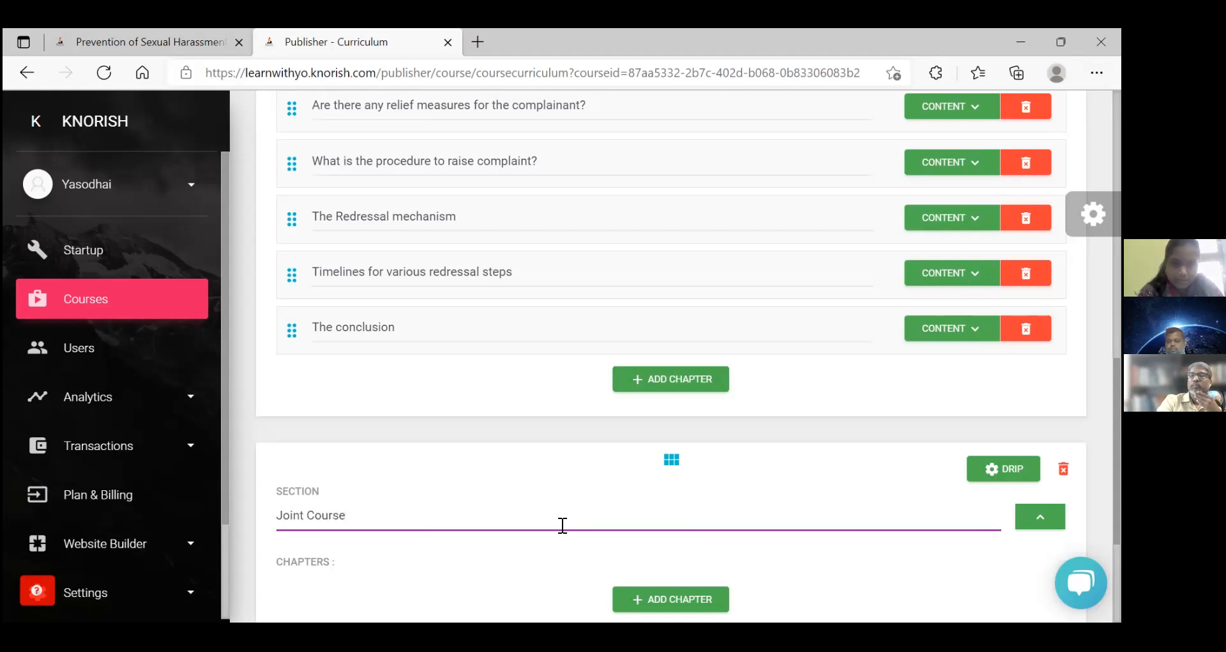
pyautogui.click(514, 572)
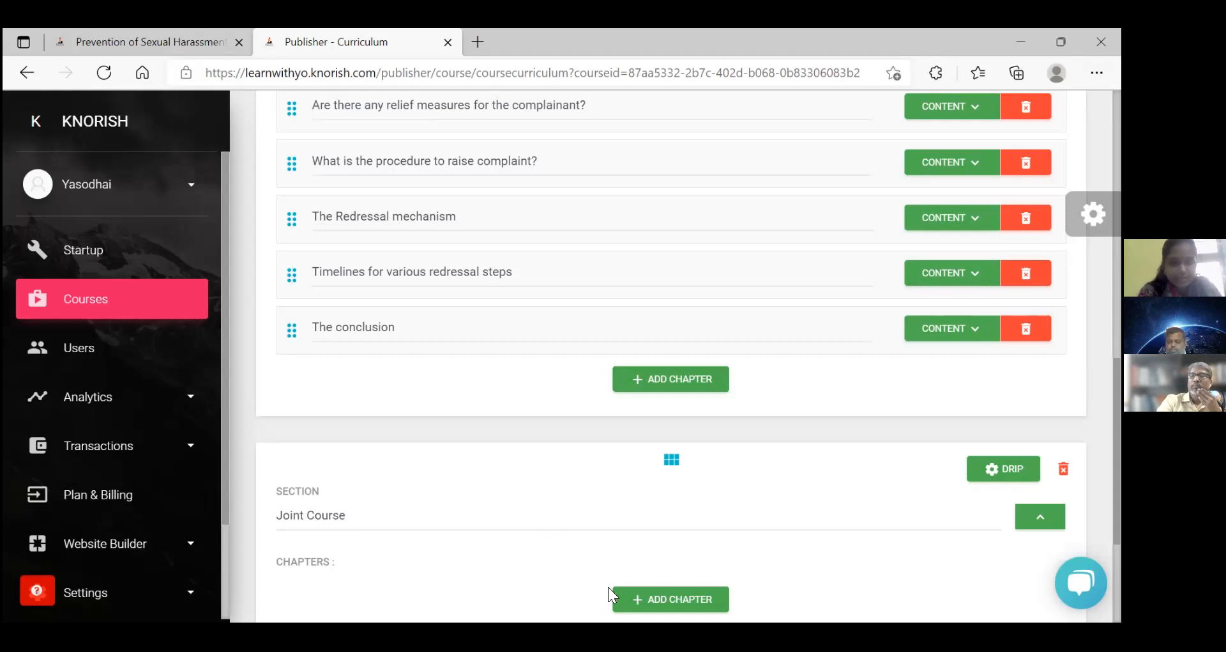
# Step: Add a chapter to the Joint Course section and title it with the first presenter's name
pyautogui.click(670, 598)
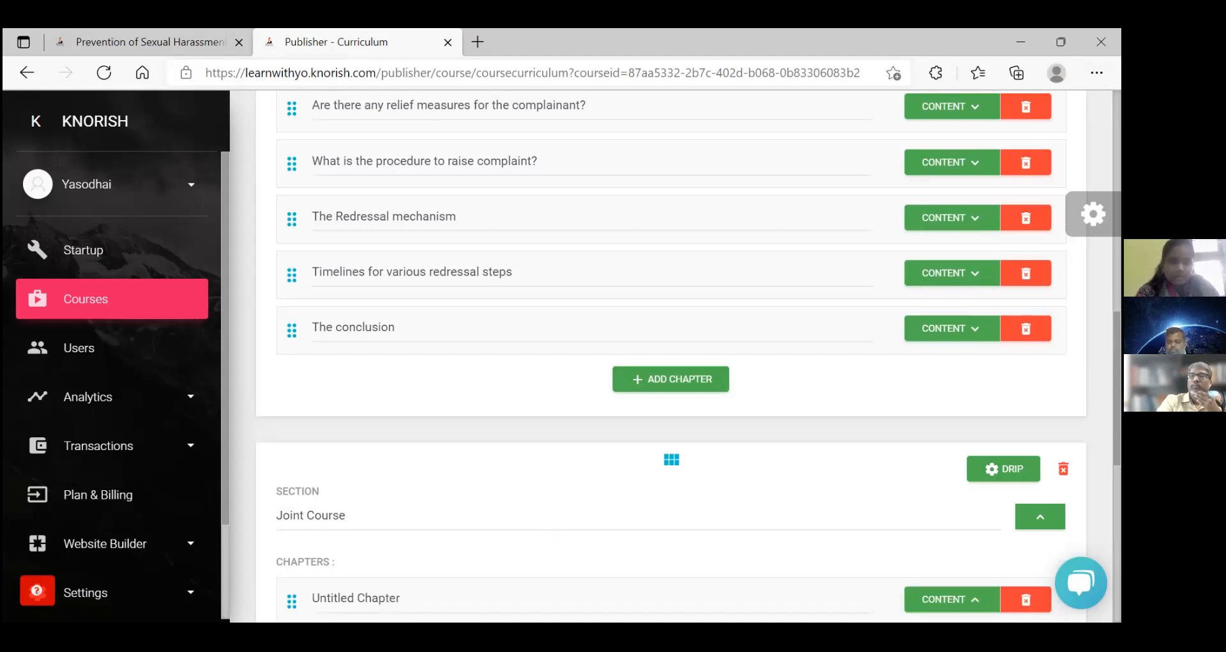
pyautogui.click(401, 598)
pyautogui.press('BackSpace')
pyautogui.press('BackSpace')
pyautogui.press('BackSpace')
pyautogui.press('BackSpace')
pyautogui.press('BackSpace')
pyautogui.press('BackSpace')
pyautogui.press('BackSpace')
pyautogui.press('BackSpace')
pyautogui.press('BackSpace')
pyautogui.press('BackSpace')
pyautogui.press('BackSpace')
pyautogui.press('BackSpace')
pyautogui.press('BackSpace')
pyautogui.press('BackSpace')
pyautogui.press('BackSpace')
pyautogui.press('BackSpace')
pyautogui.write('Ramamirtham')
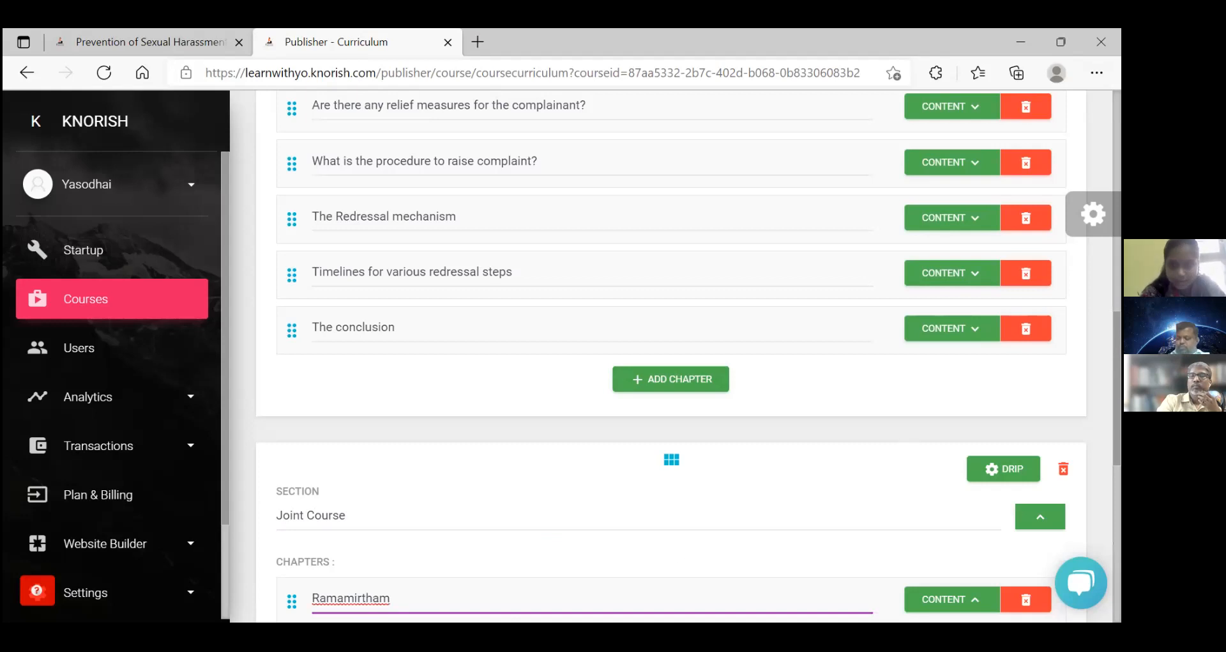
# Step: Upload the first author video from the Desktop folder as the new chapter's video content
pyautogui.scroll(-5, 671, 358)
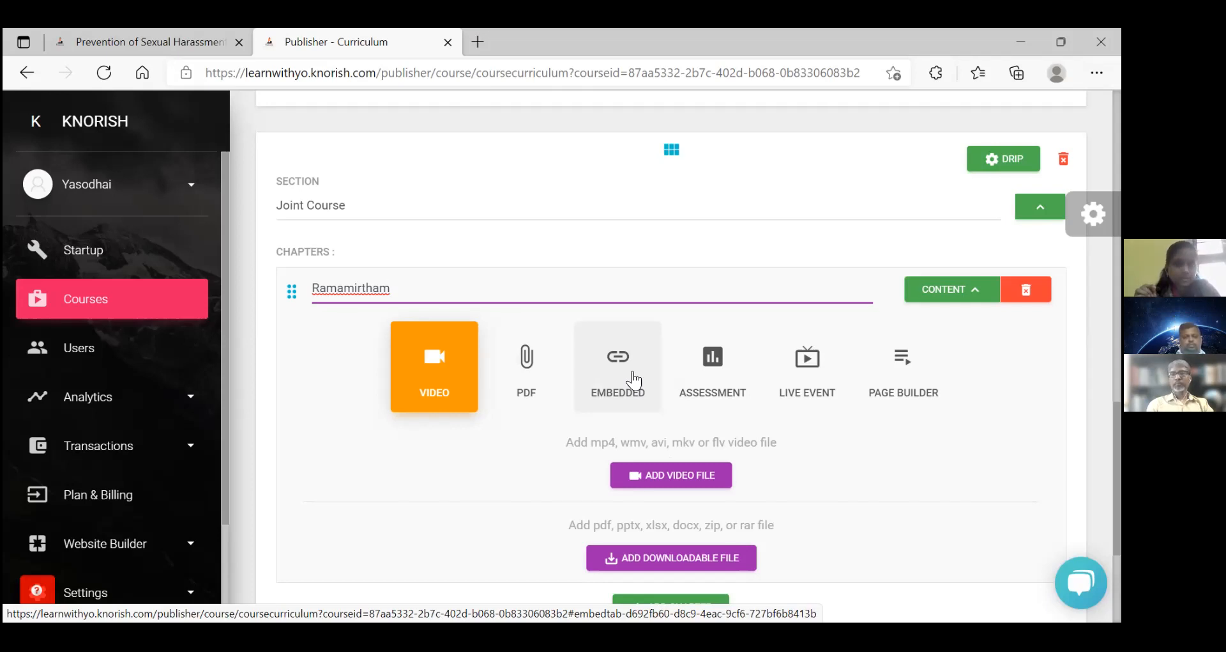
pyautogui.click(441, 368)
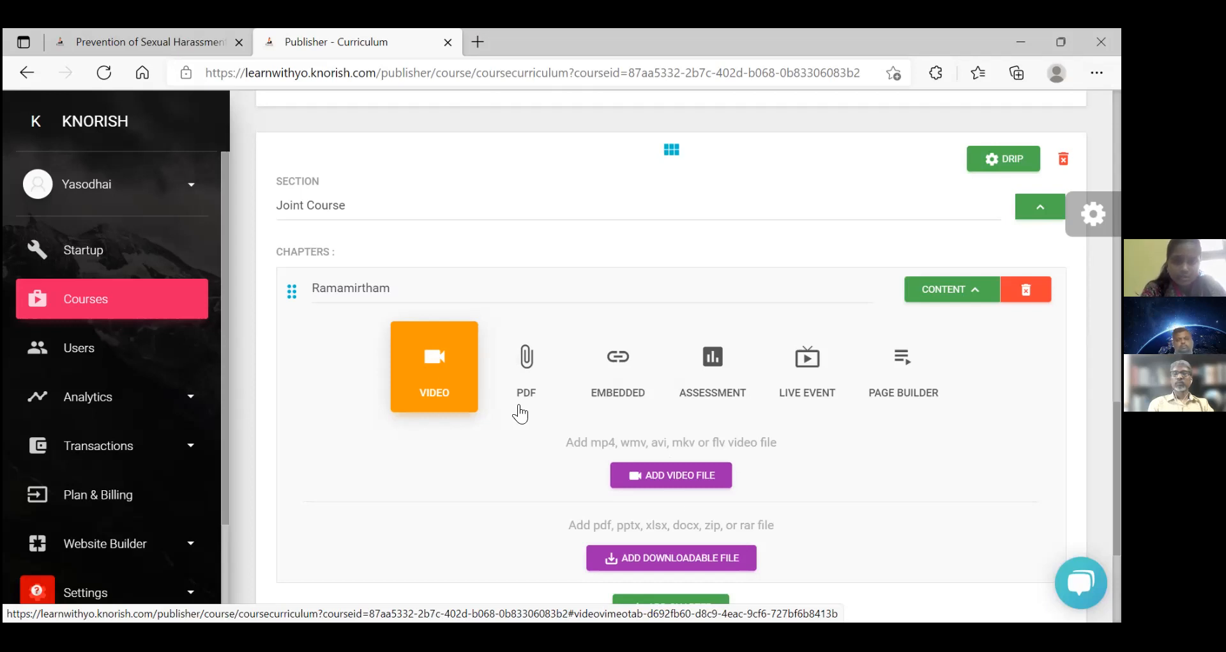
pyautogui.click(669, 474)
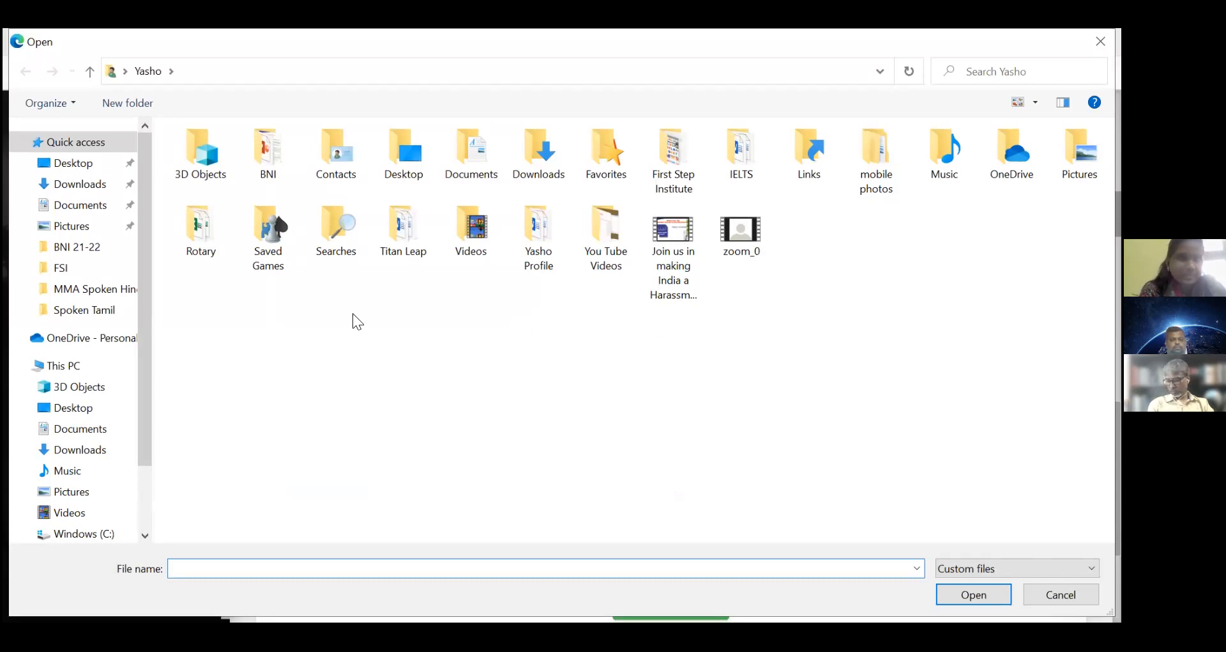
pyautogui.click(69, 167)
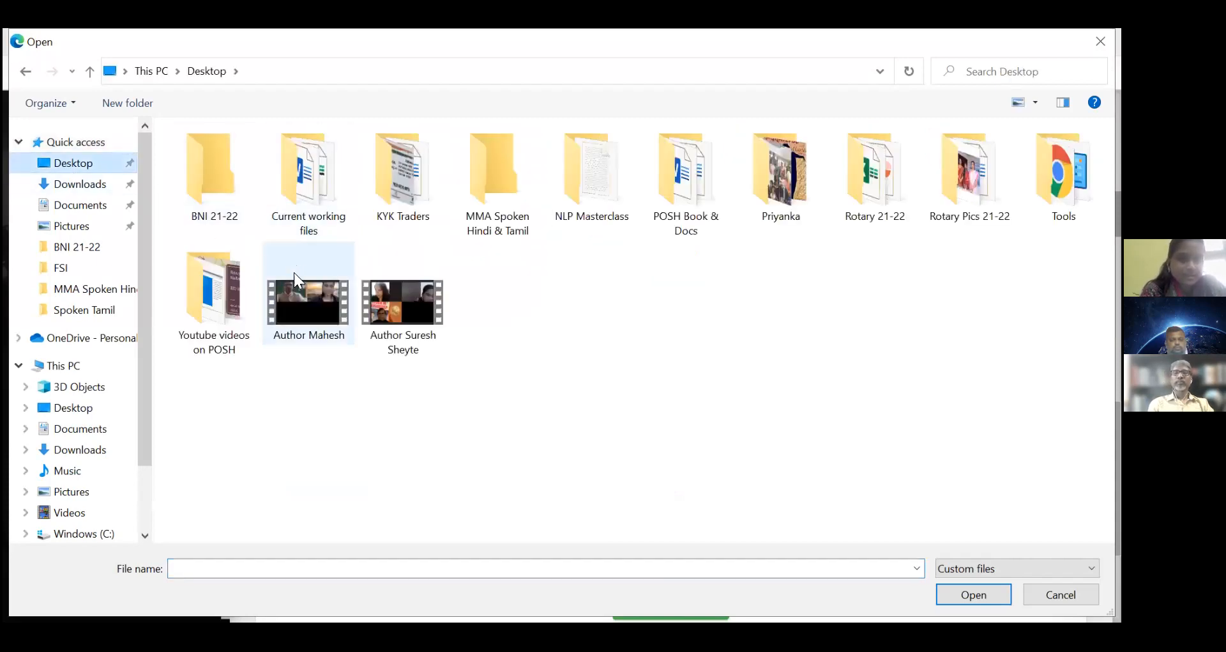
pyautogui.click(311, 311)
pyautogui.moveTo(309, 305); pyautogui.dragTo(309, 304)
pyautogui.doubleClick(320, 310)
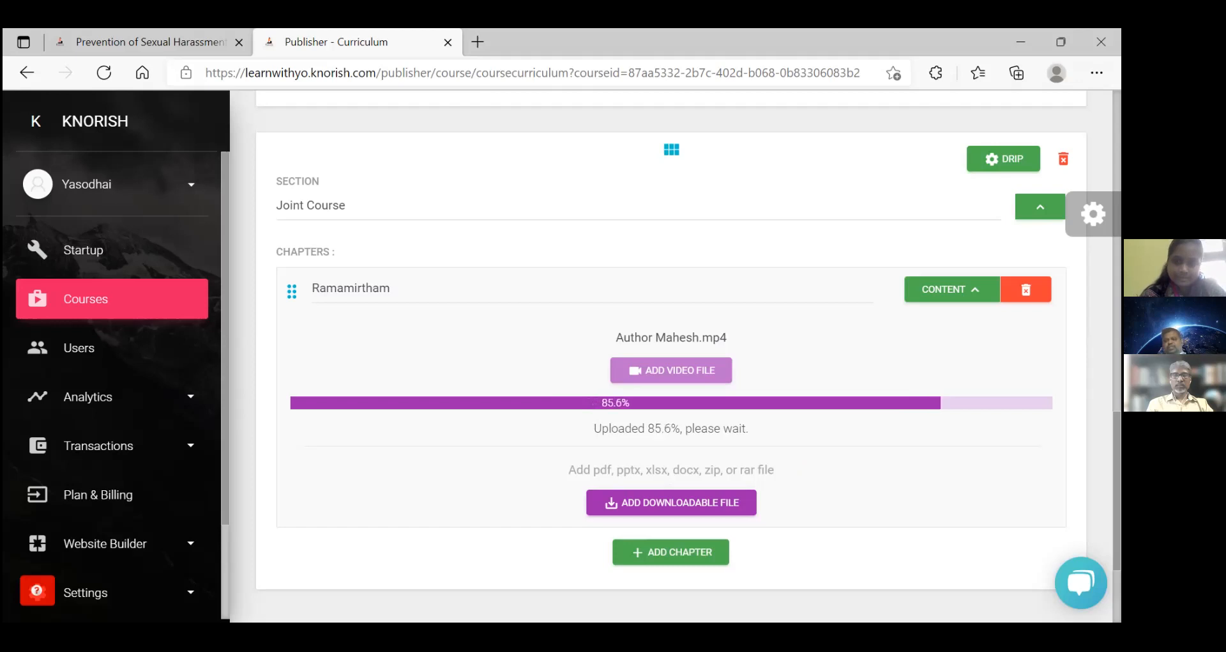
pyautogui.scroll(-2, 671, 345)
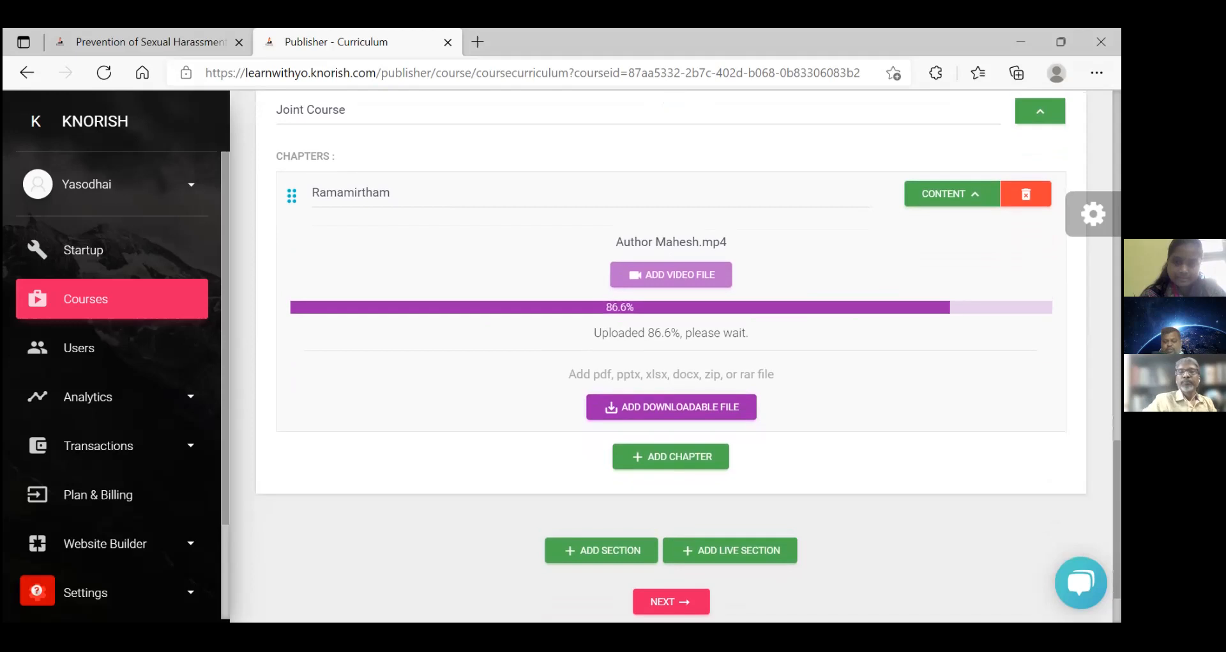
pyautogui.scroll(1, 671, 345)
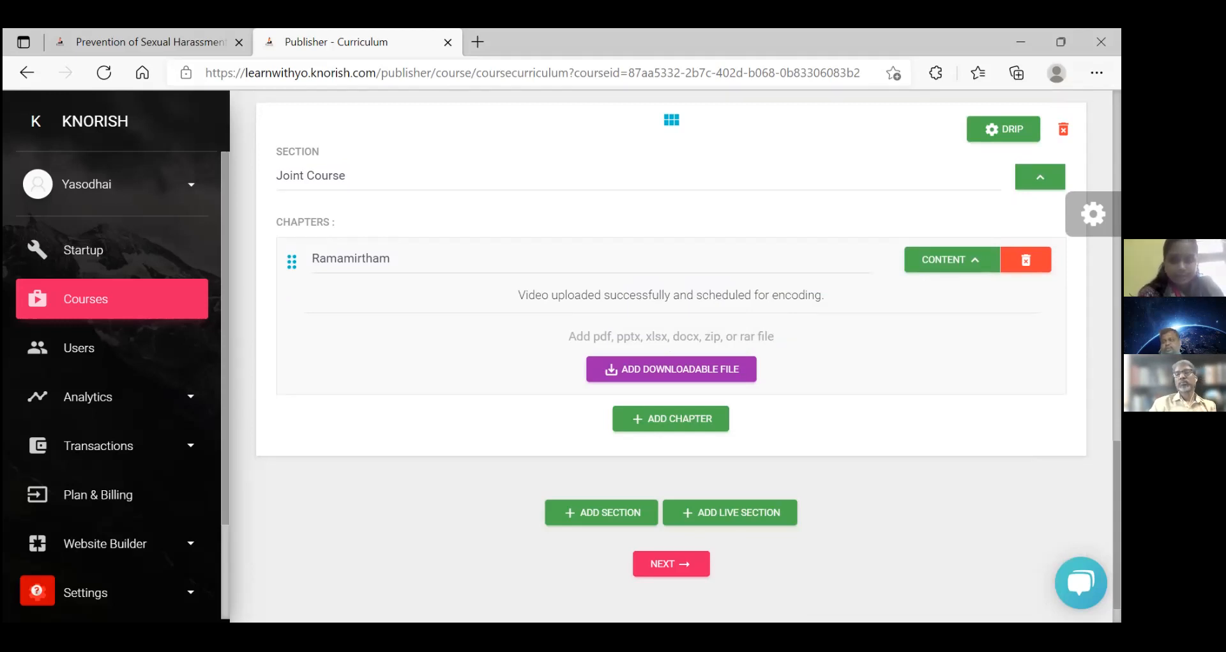
# Step: View the video content of the "What is the procedure to raise complaint?" chapter and return to the Joint Course section
pyautogui.scroll(7, 873, 317)
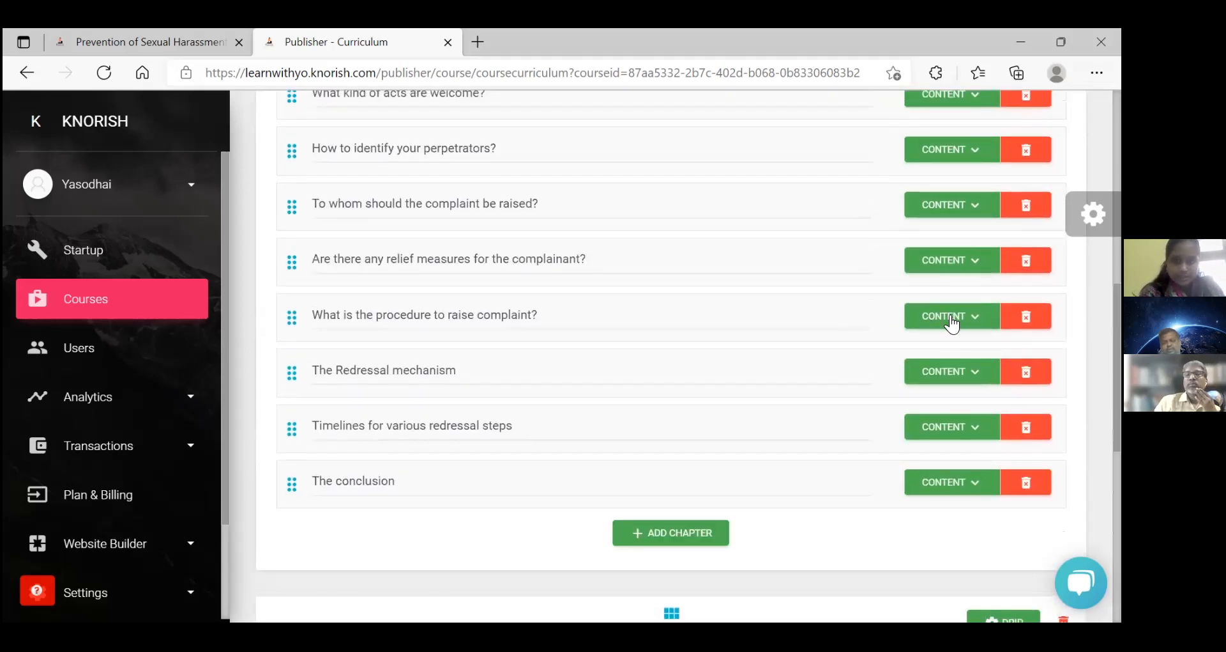
pyautogui.click(980, 324)
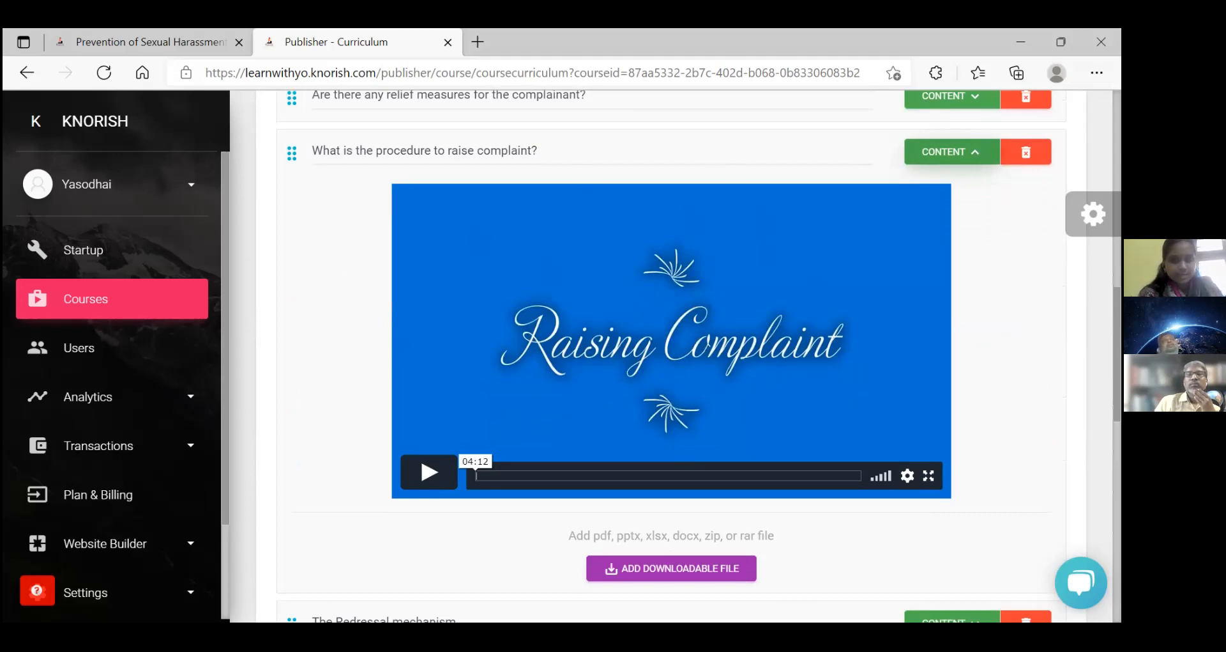
pyautogui.scroll(-5, 476, 475)
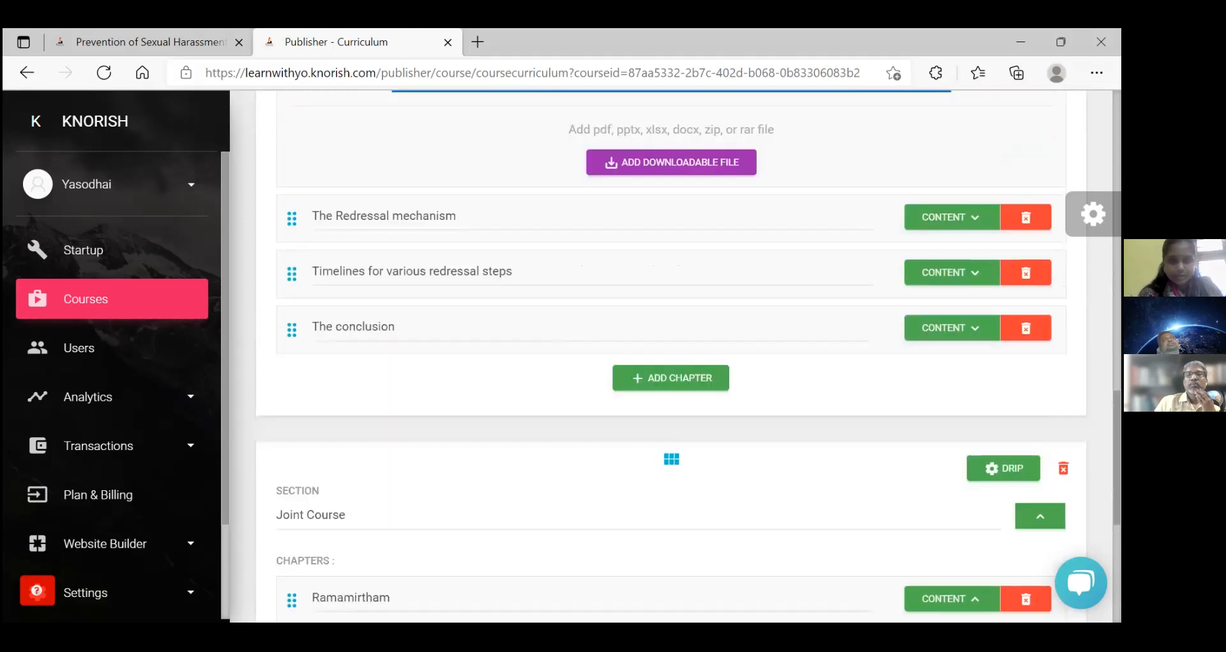
pyautogui.scroll(-5, 689, 357)
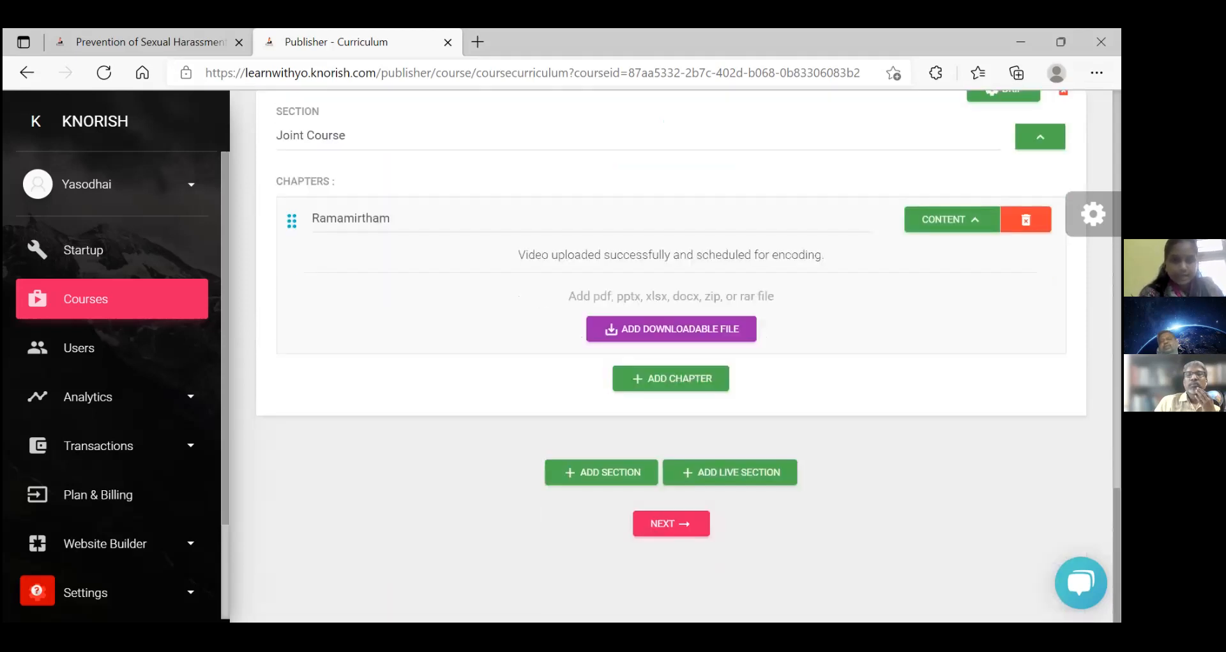
# Step: Add a second chapter to the Joint Course section and title it with the second presenter's name
pyautogui.click(700, 390)
pyautogui.click(658, 376)
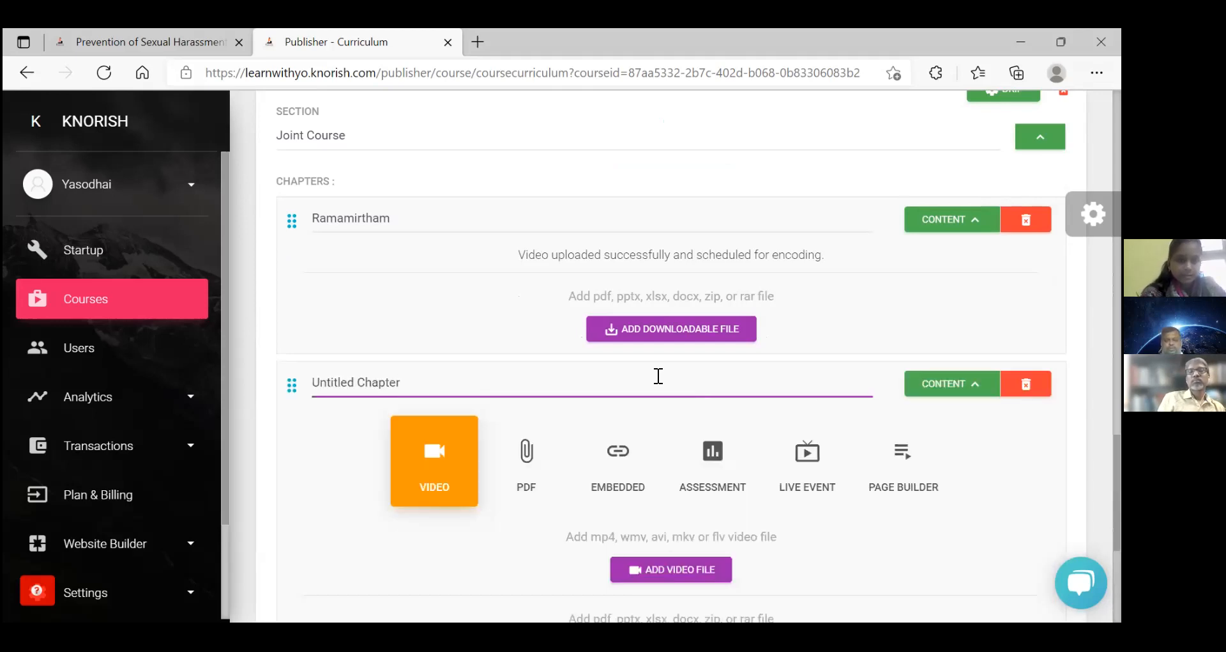
pyautogui.press('BackSpace')
pyautogui.press('BackSpace')
pyautogui.press('BackSpace')
pyautogui.press('BackSpace')
pyautogui.press('BackSpace')
pyautogui.press('BackSpace')
pyautogui.press('BackSpace')
pyautogui.press('BackSpace')
pyautogui.press('BackSpace')
pyautogui.press('BackSpace')
pyautogui.press('BackSpace')
pyautogui.press('BackSpace')
pyautogui.press('BackSpace')
pyautogui.press('BackSpace')
pyautogui.press('BackSpace')
pyautogui.press('BackSpace')
pyautogui.write('Suyog')
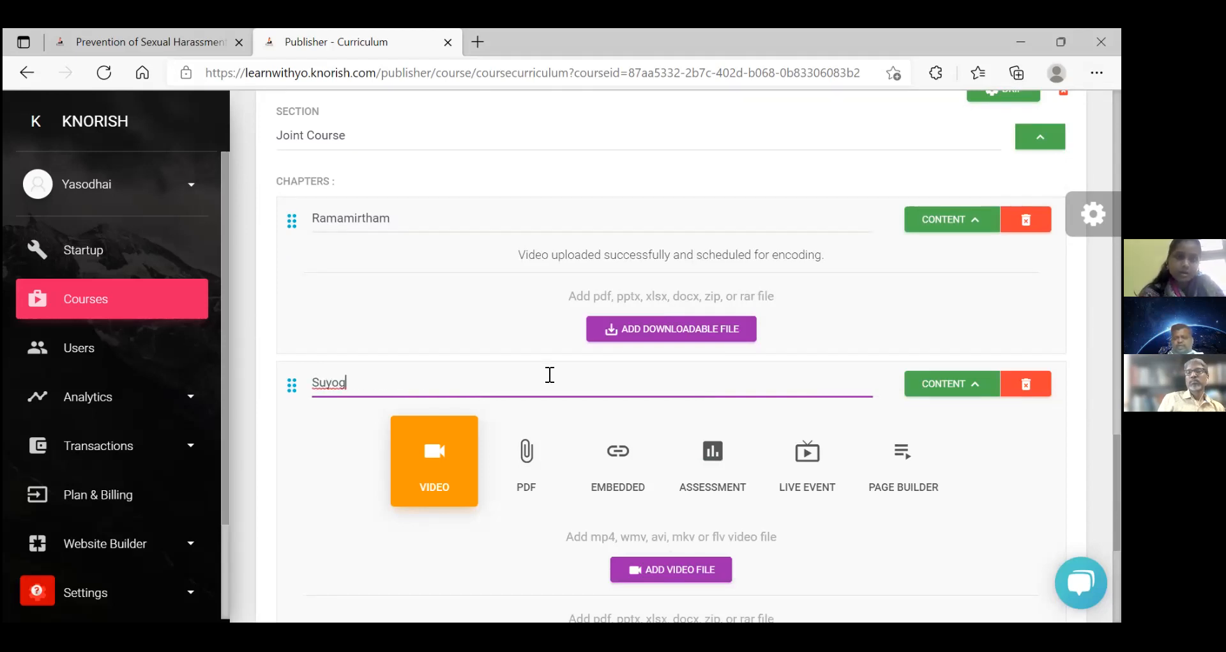
# Step: Prefix the second chapter's title with "Dr." and choose Assessment as its content type
pyautogui.press('Left')
pyautogui.press('Left')
pyautogui.press('Left')
pyautogui.press('Left')
pyautogui.press('Left')
pyautogui.write('Dr.')
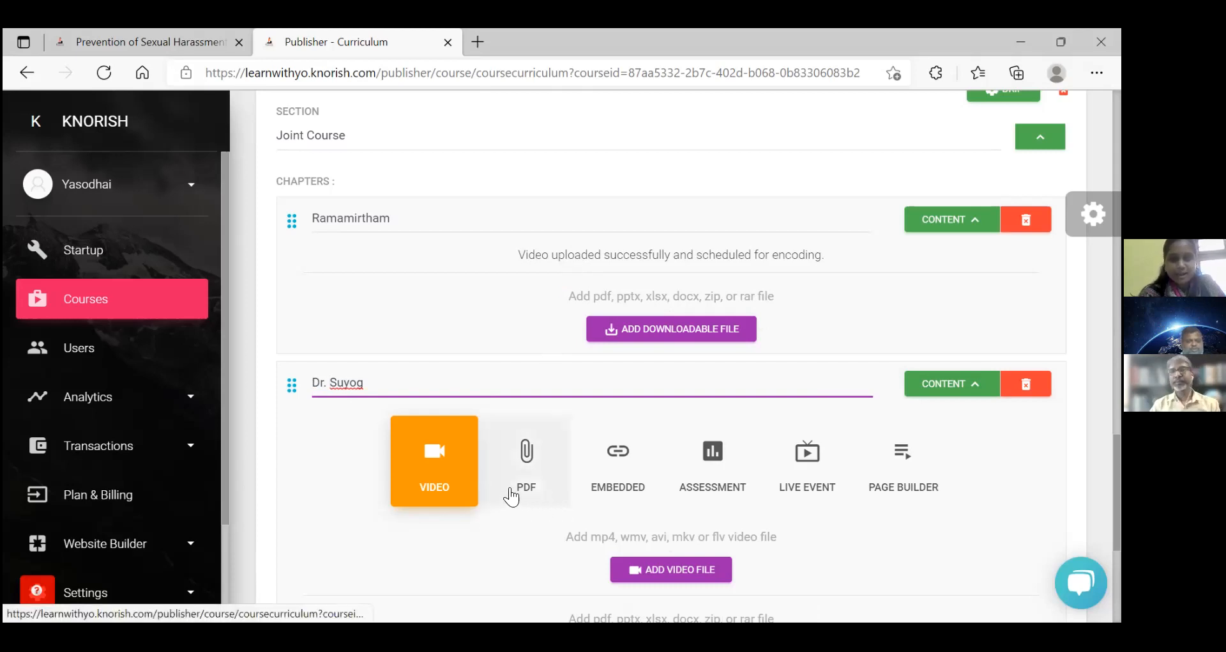
pyautogui.click(711, 465)
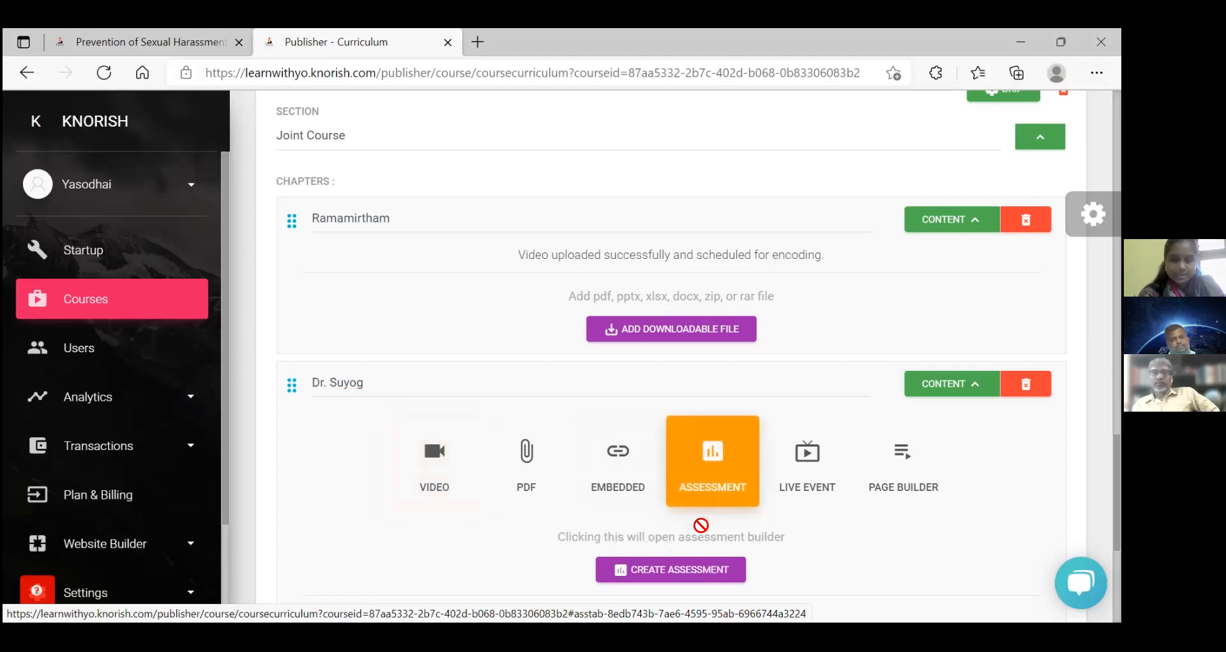
# Step: Create an assessment for the second chapter of the Joint Course section and enter 80 as its passing marks
pyautogui.click(699, 572)
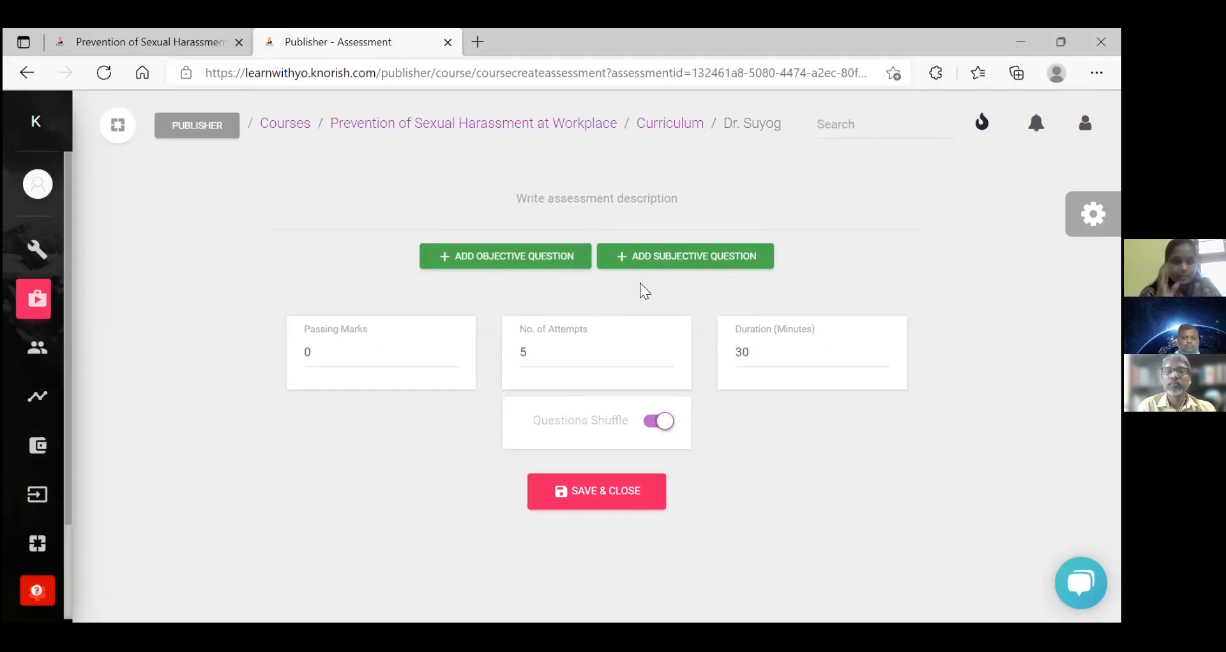
pyautogui.click(344, 352)
pyautogui.press('BackSpace')
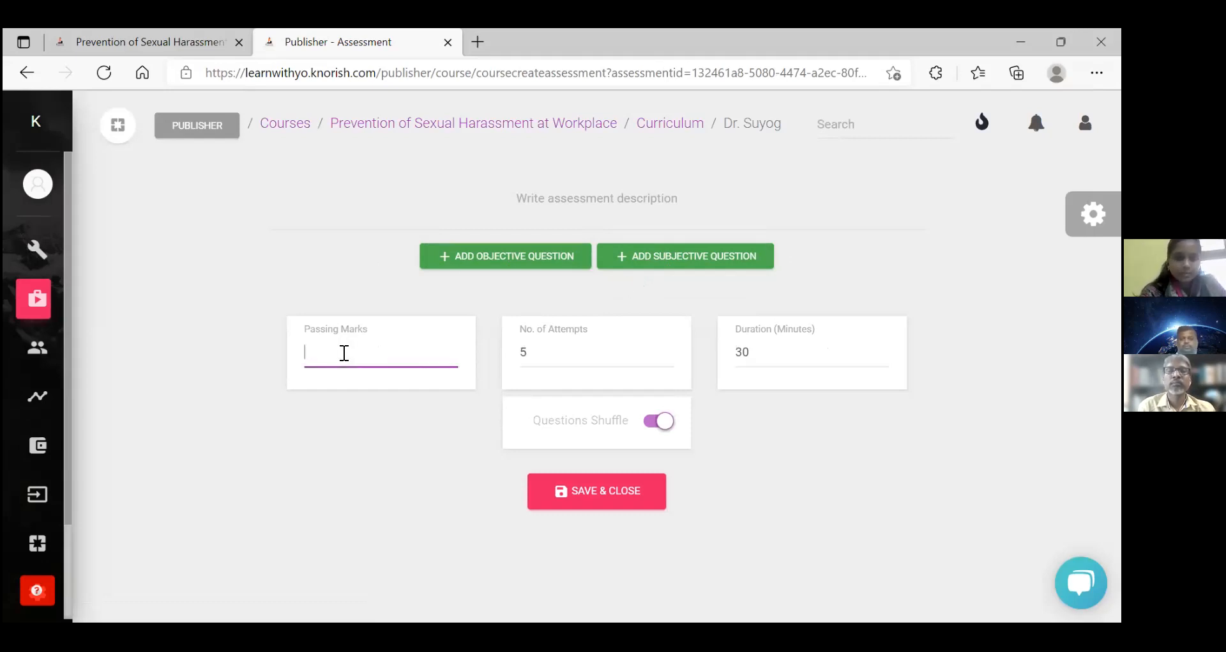
pyautogui.write('80')
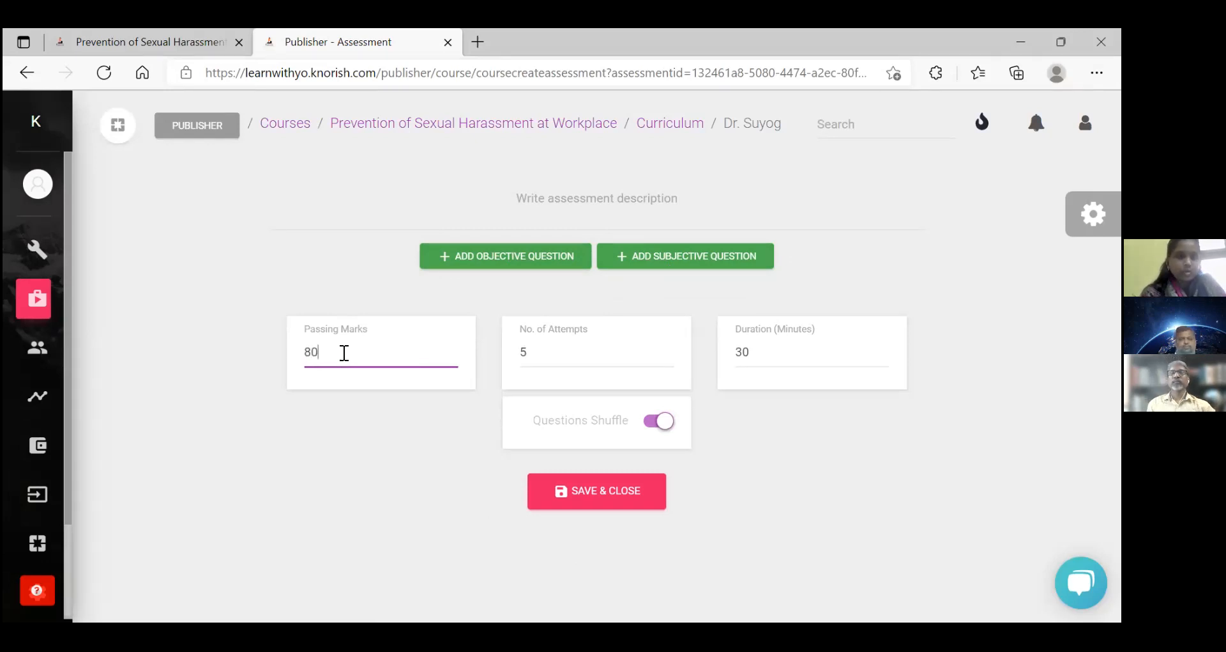
# Step: Set the assessment's number of attempts to 3
pyautogui.click(553, 345)
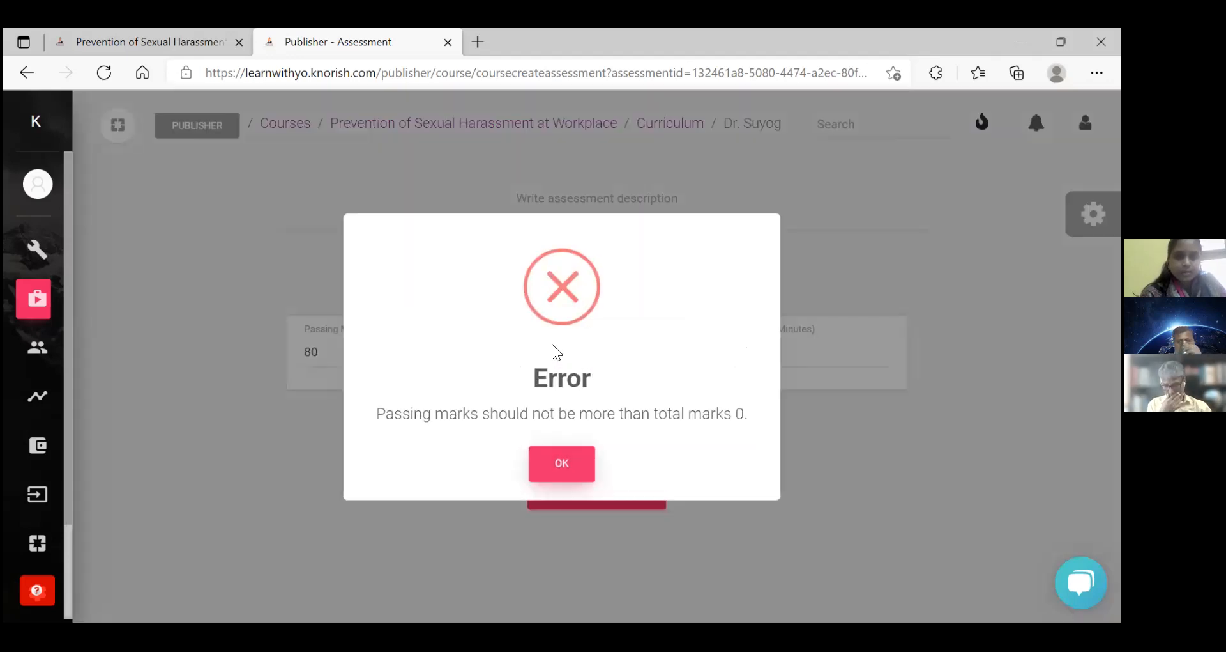
pyautogui.click(562, 471)
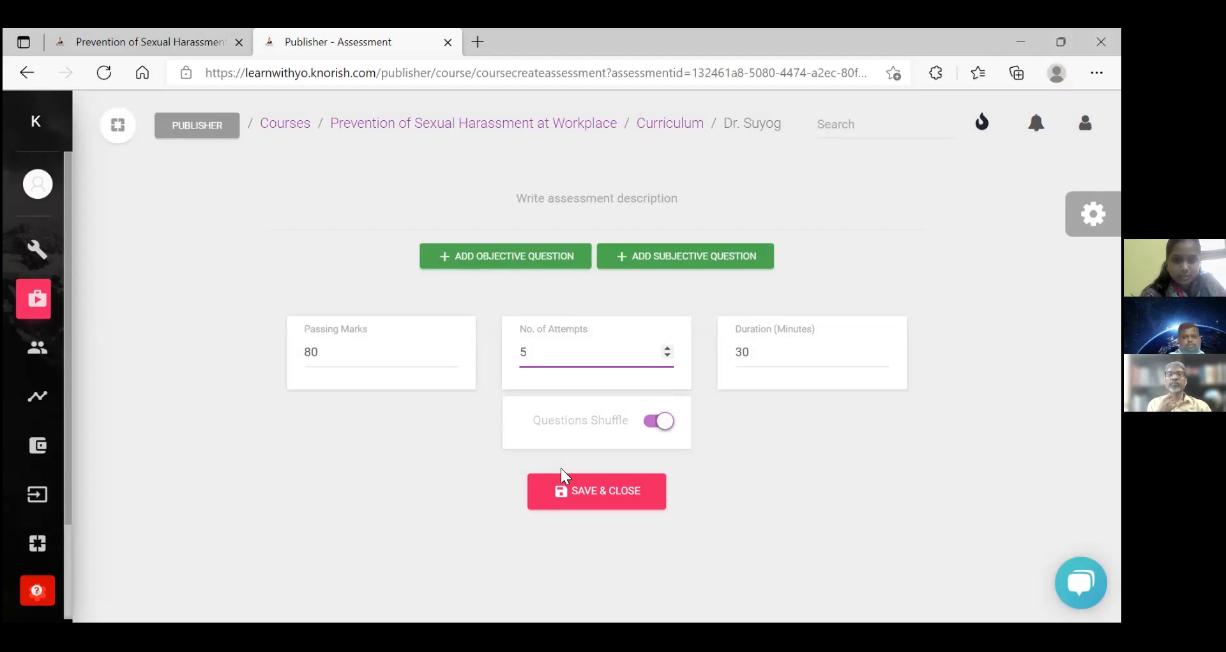
pyautogui.press('BackSpace')
pyautogui.write('3')
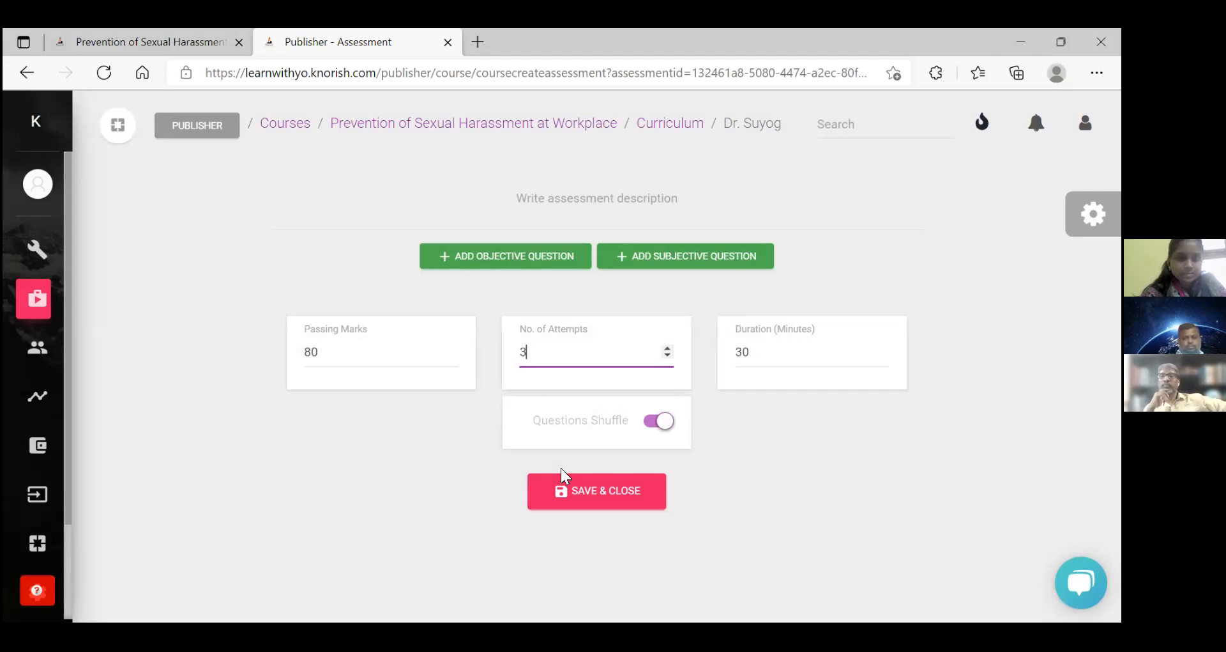
pyautogui.click(756, 353)
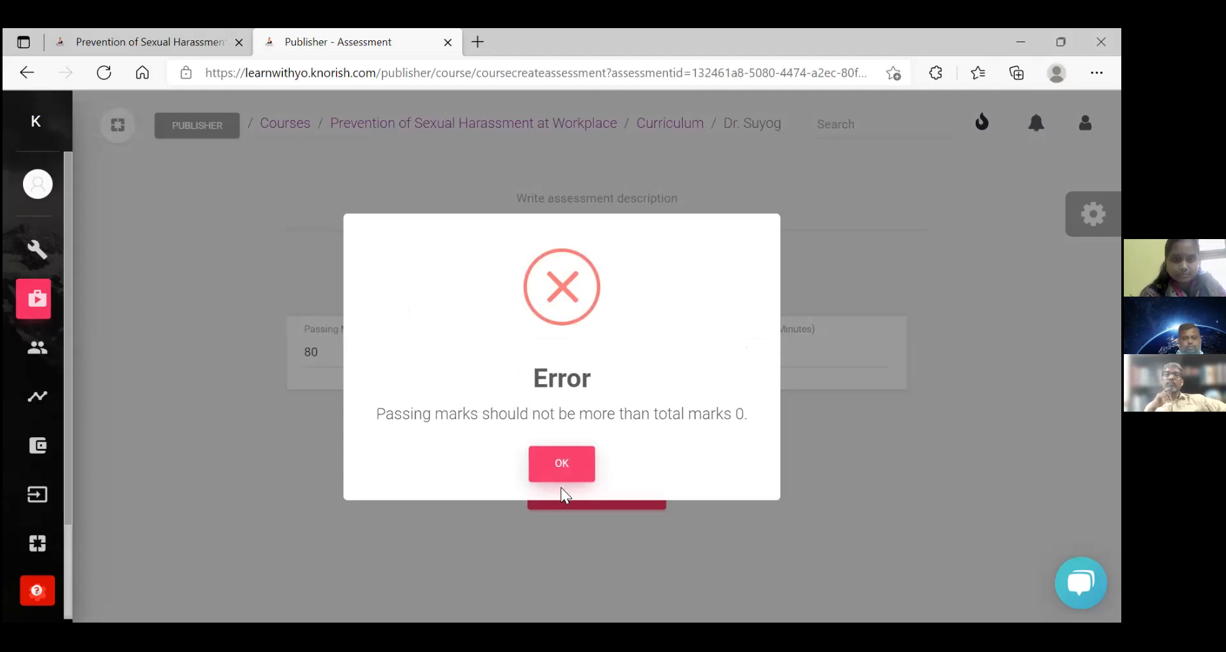
pyautogui.click(567, 474)
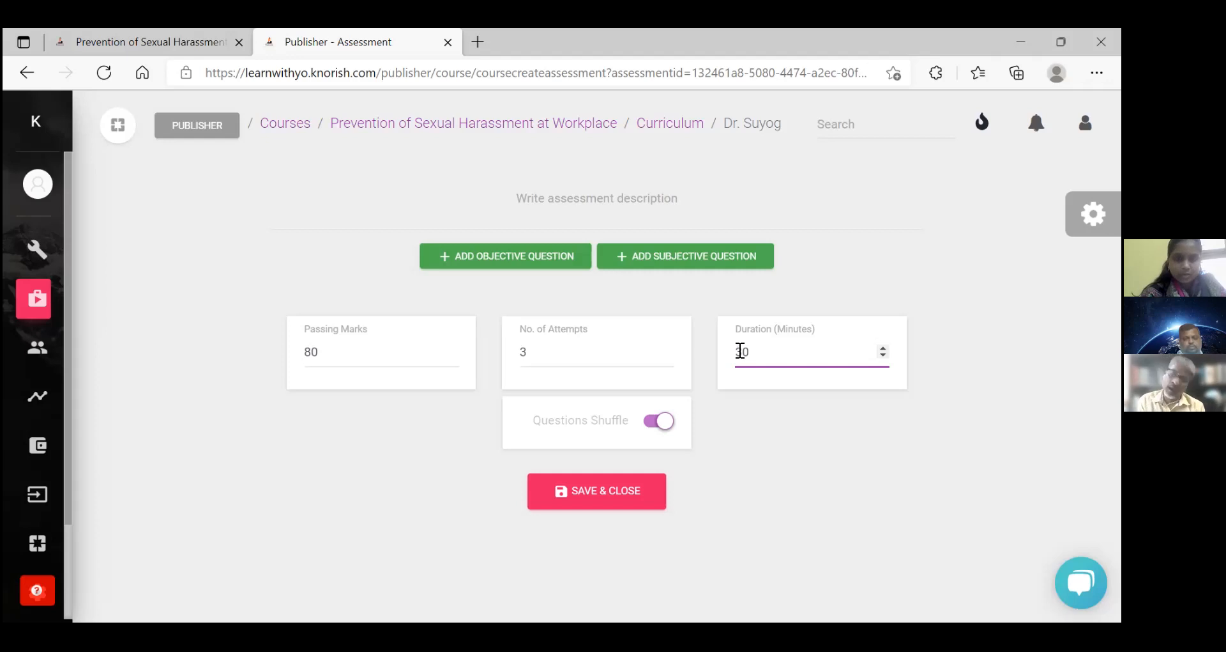
# Step: Add an objective question reading "How many years of republic has been celebrated by India?"
pyautogui.click(565, 258)
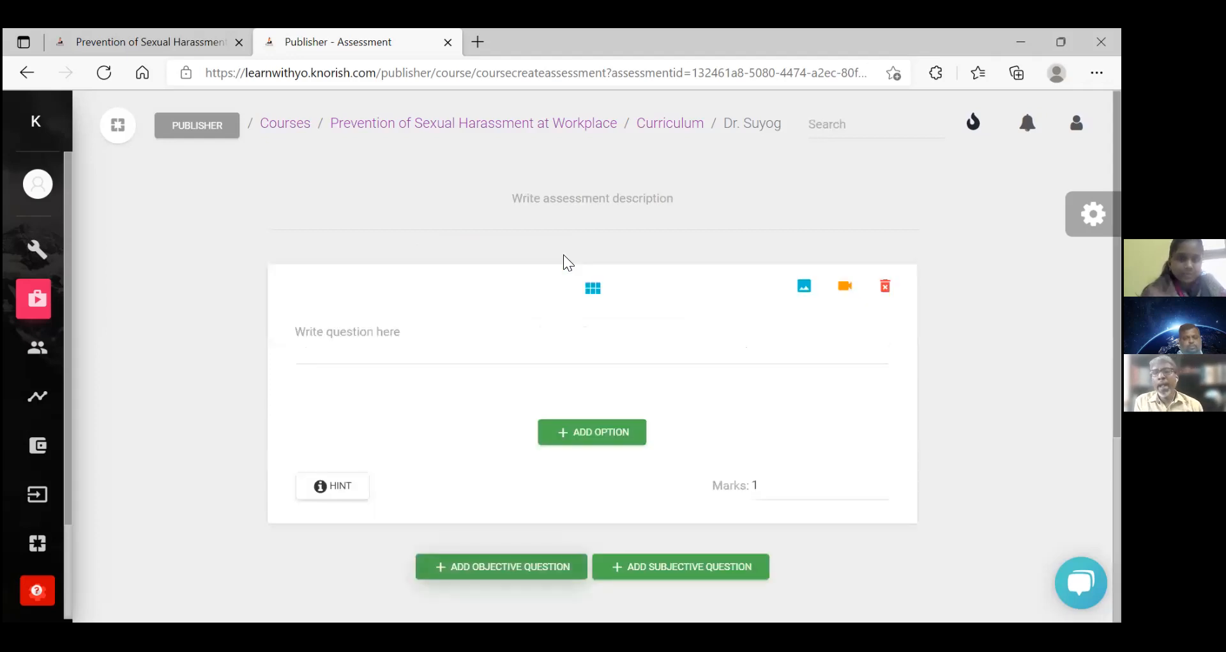
pyautogui.click(519, 345)
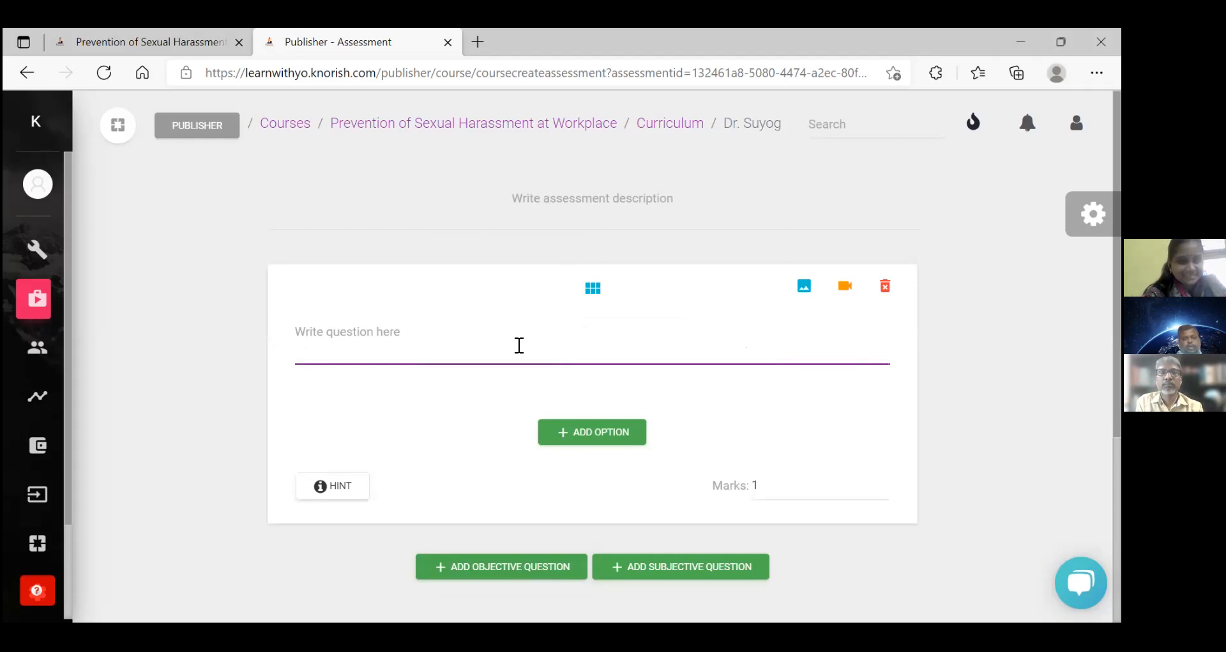
pyautogui.write('How many')
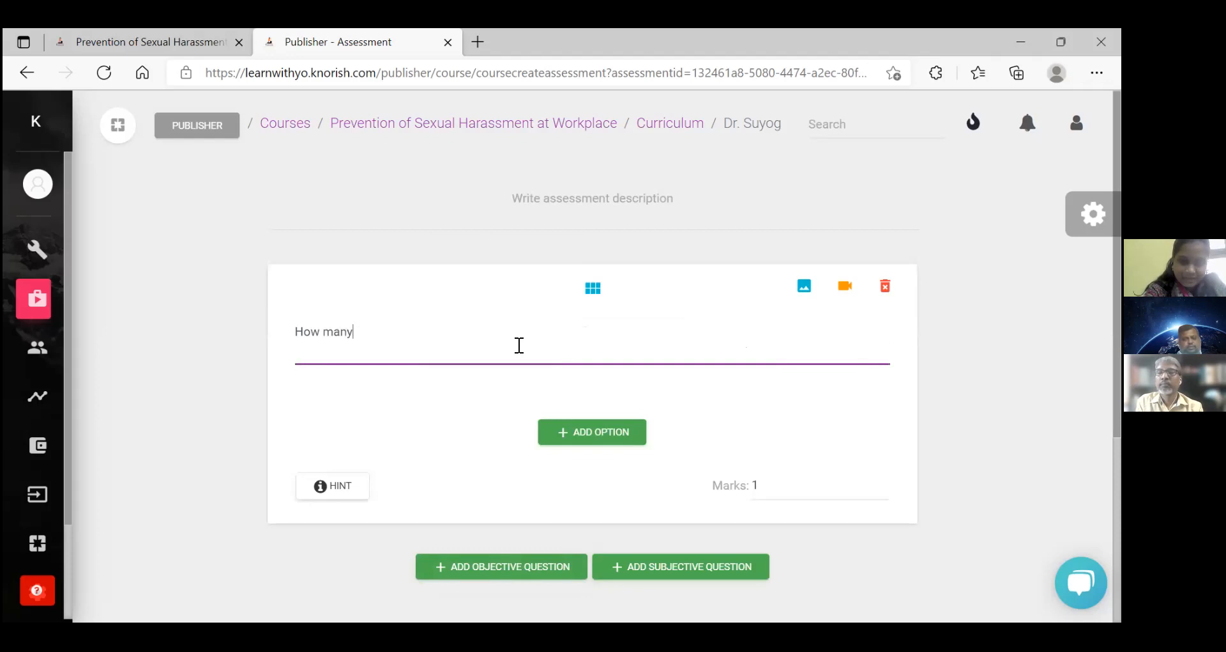
pyautogui.write(' years of')
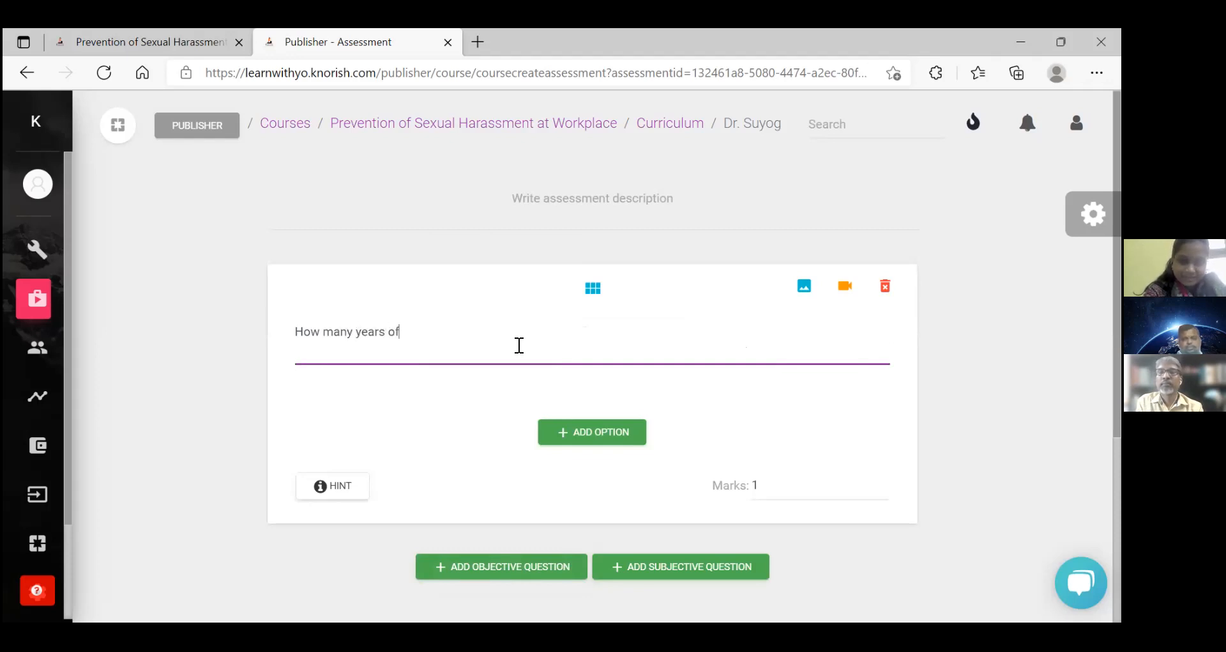
pyautogui.write(' repub;lic')
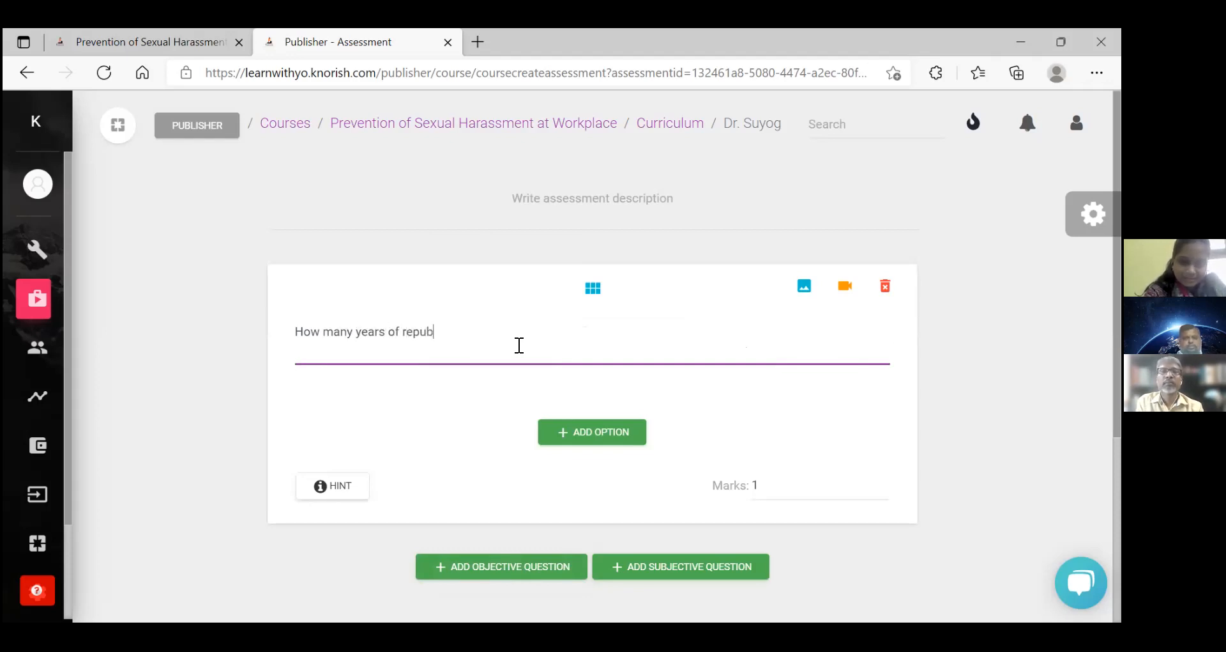
pyautogui.press('BackSpace')
pyautogui.press('BackSpace')
pyautogui.press('BackSpace')
pyautogui.press('BackSpace')
pyautogui.press('BackSpace')
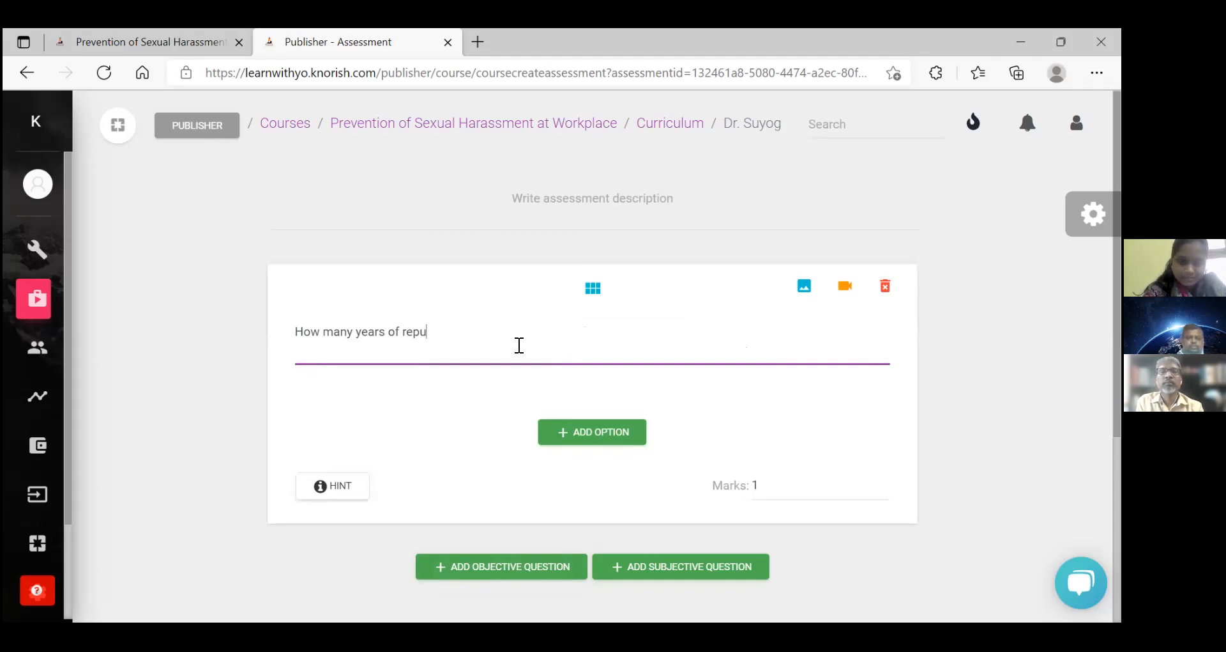
pyautogui.write('blic ')
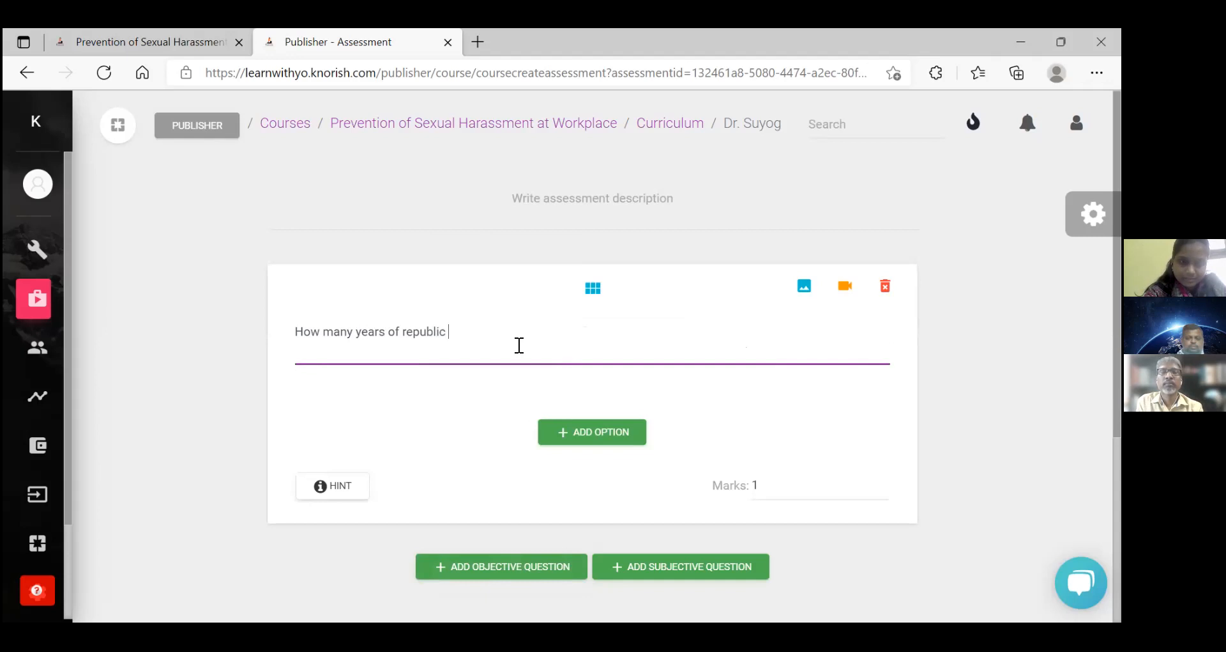
pyautogui.write('has been')
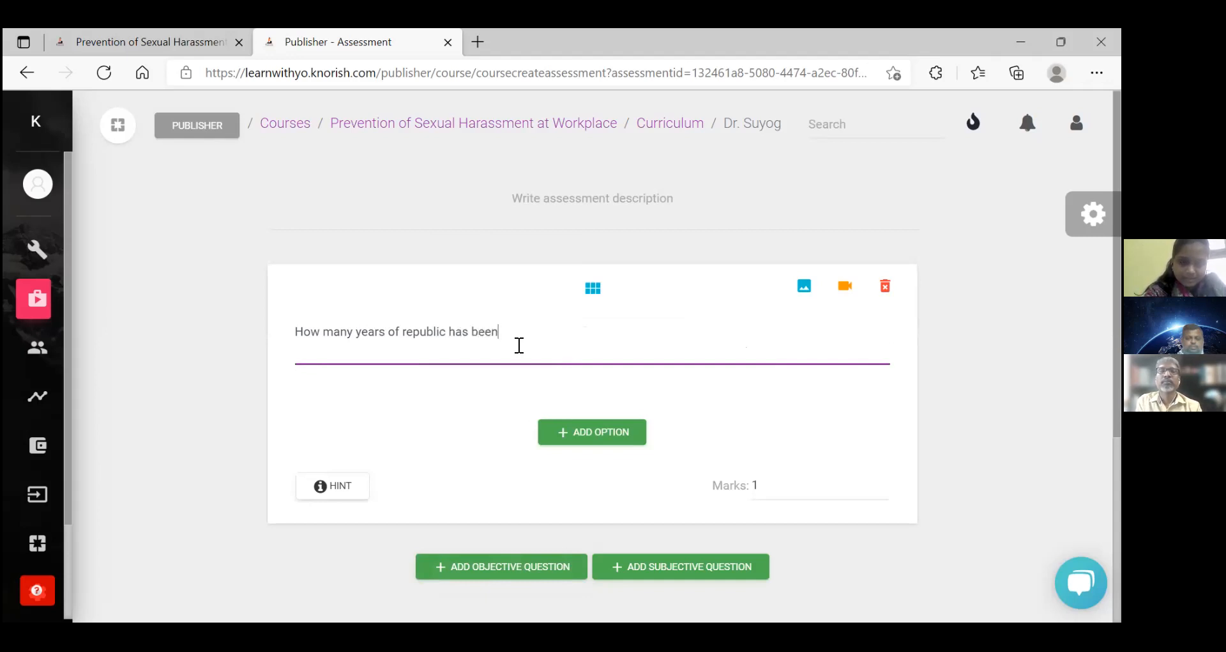
pyautogui.write(' celebrate')
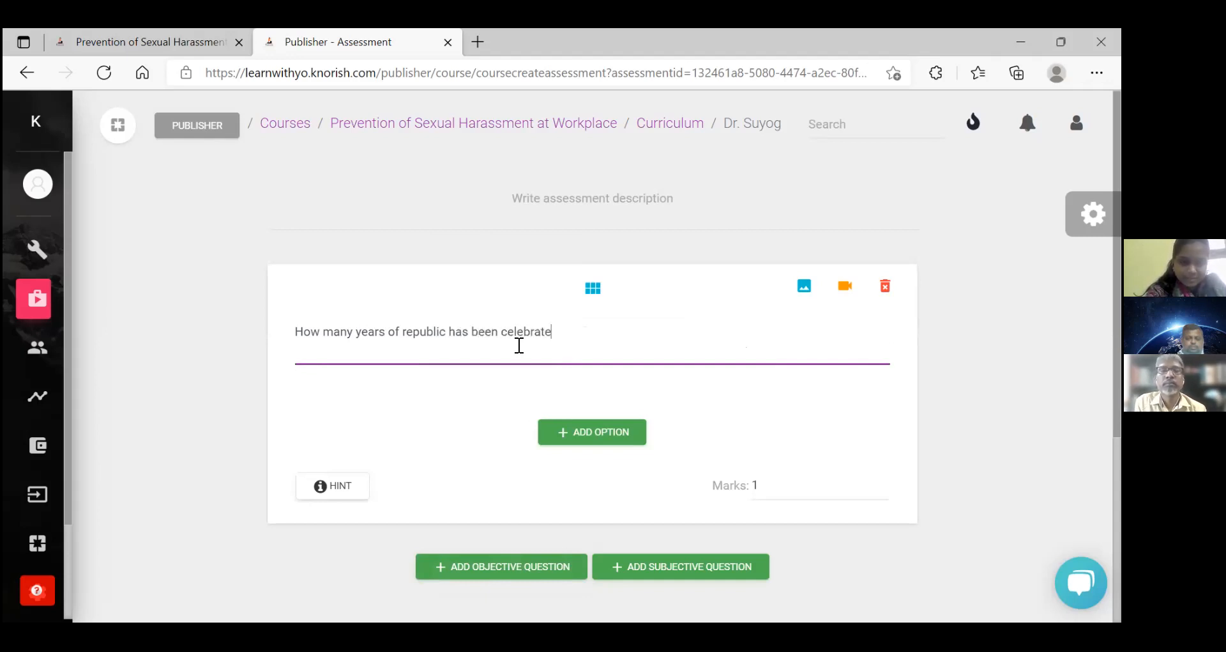
pyautogui.write('d by India?')
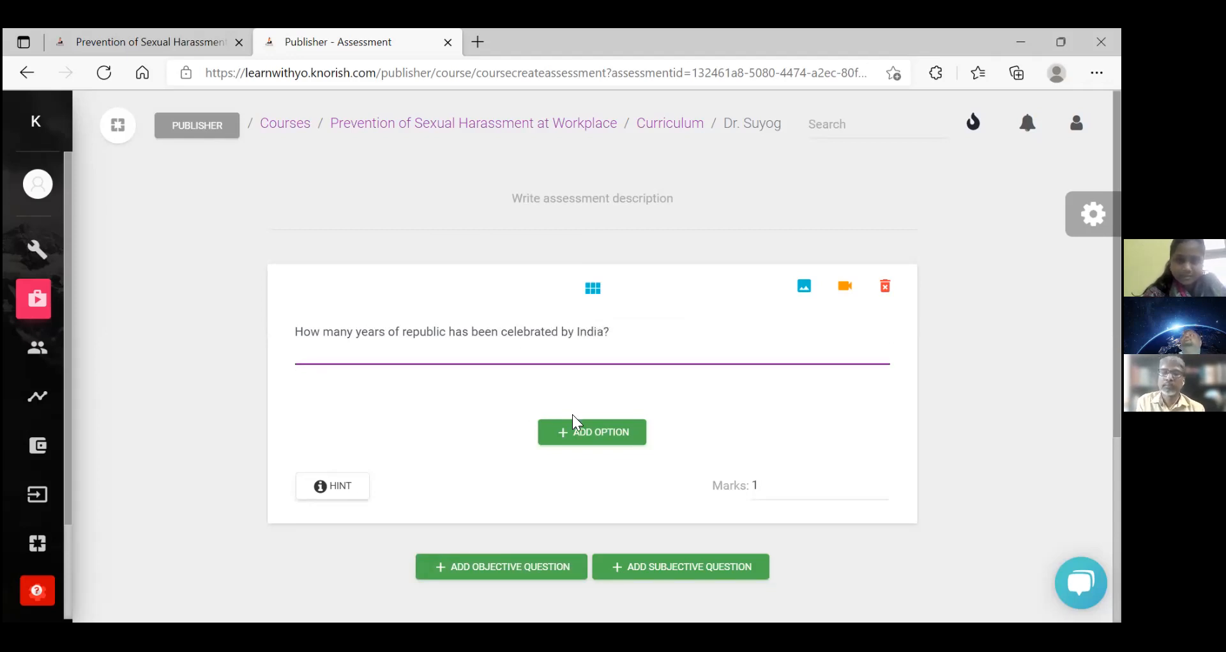
# Step: Add the first two answer options to the republic question, 75 and 100
pyautogui.click(575, 432)
pyautogui.click(555, 434)
pyautogui.write('75')
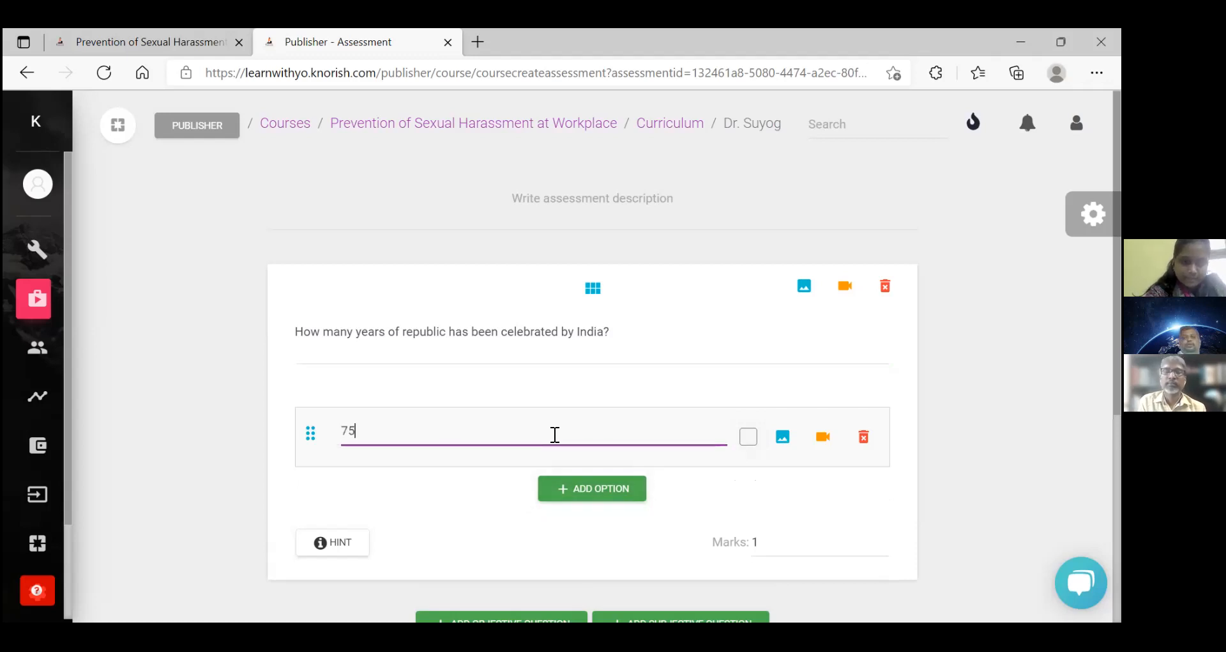
pyautogui.click(578, 493)
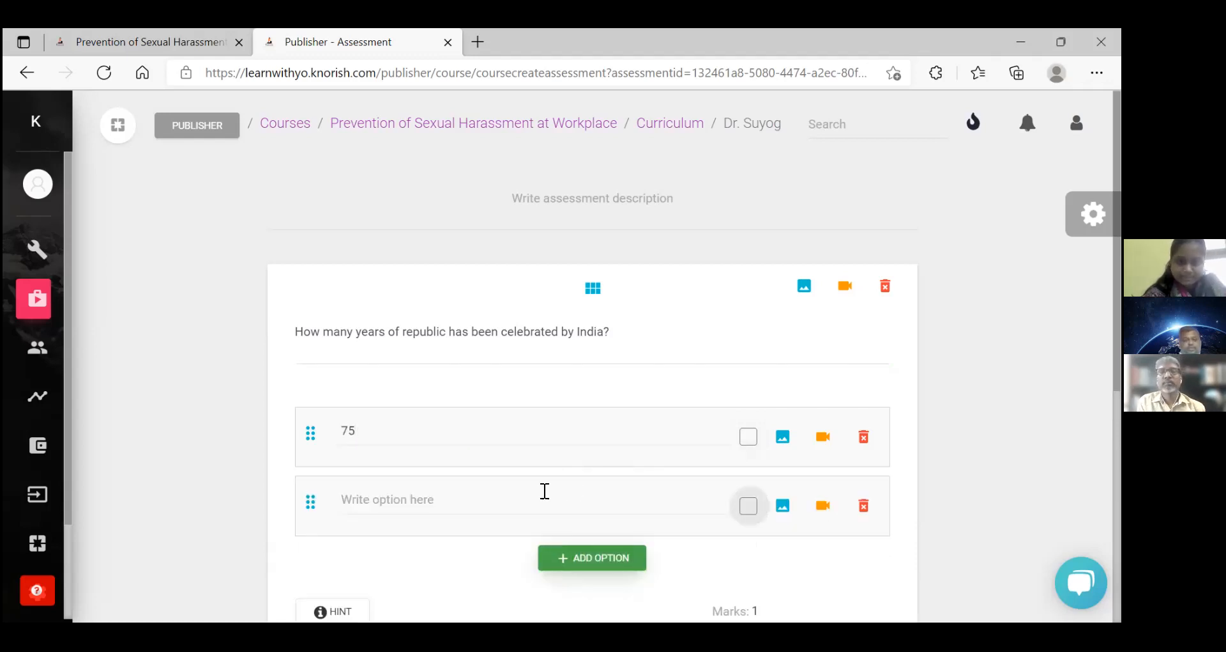
pyautogui.click(527, 500)
pyautogui.write('100')
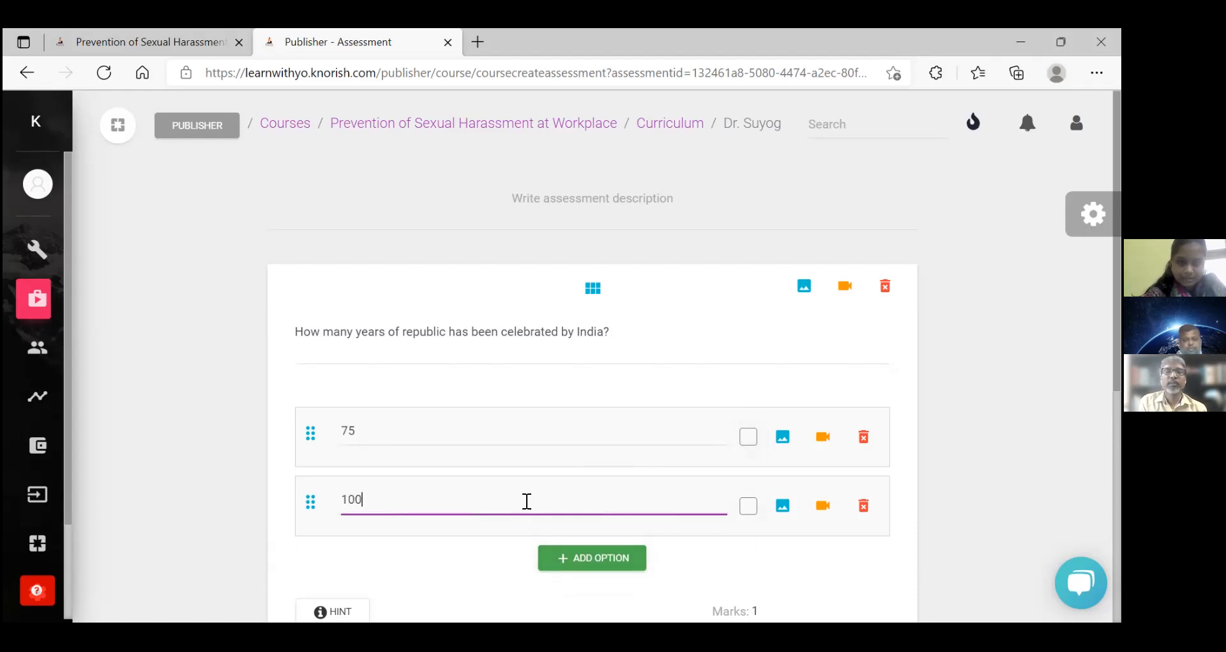
# Step: Add two more answer options to the republic question, 80 and 2022
pyautogui.click(574, 559)
pyautogui.click(545, 566)
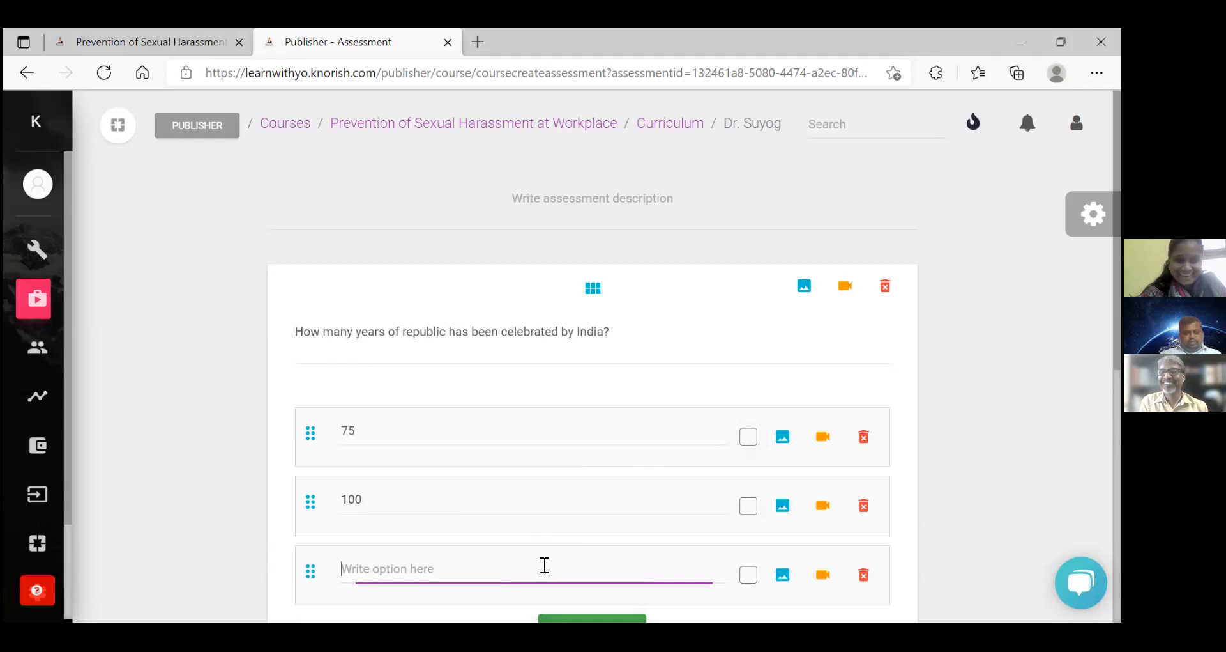
pyautogui.write('80')
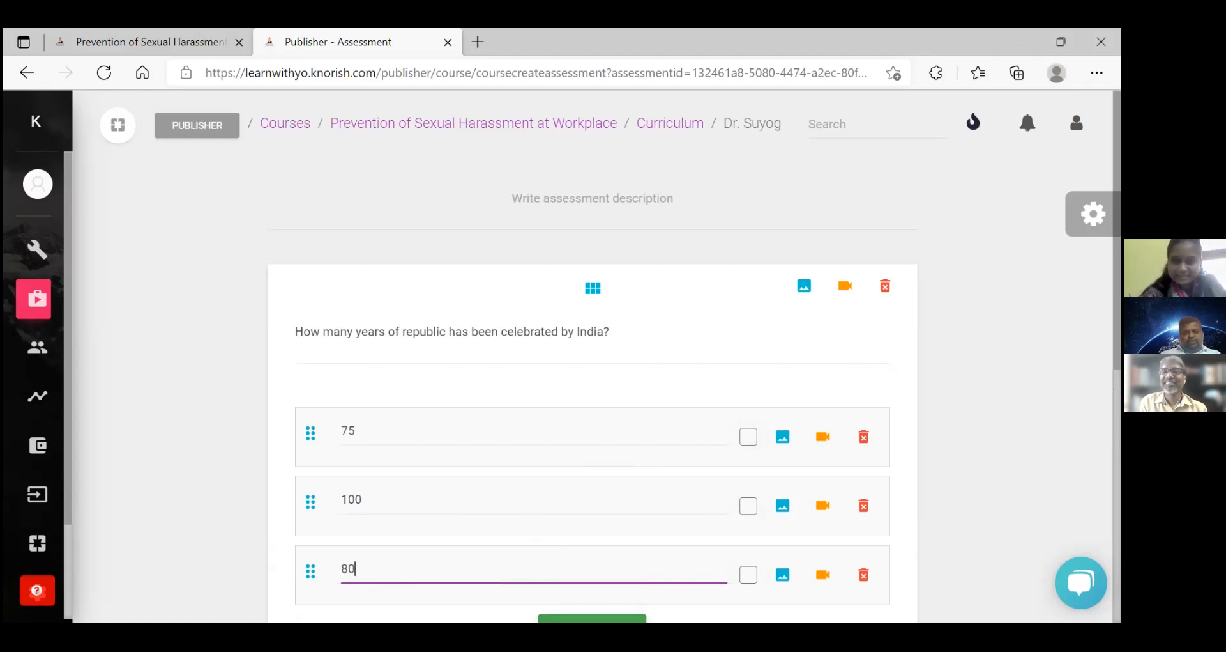
pyautogui.scroll(-1, 593, 345)
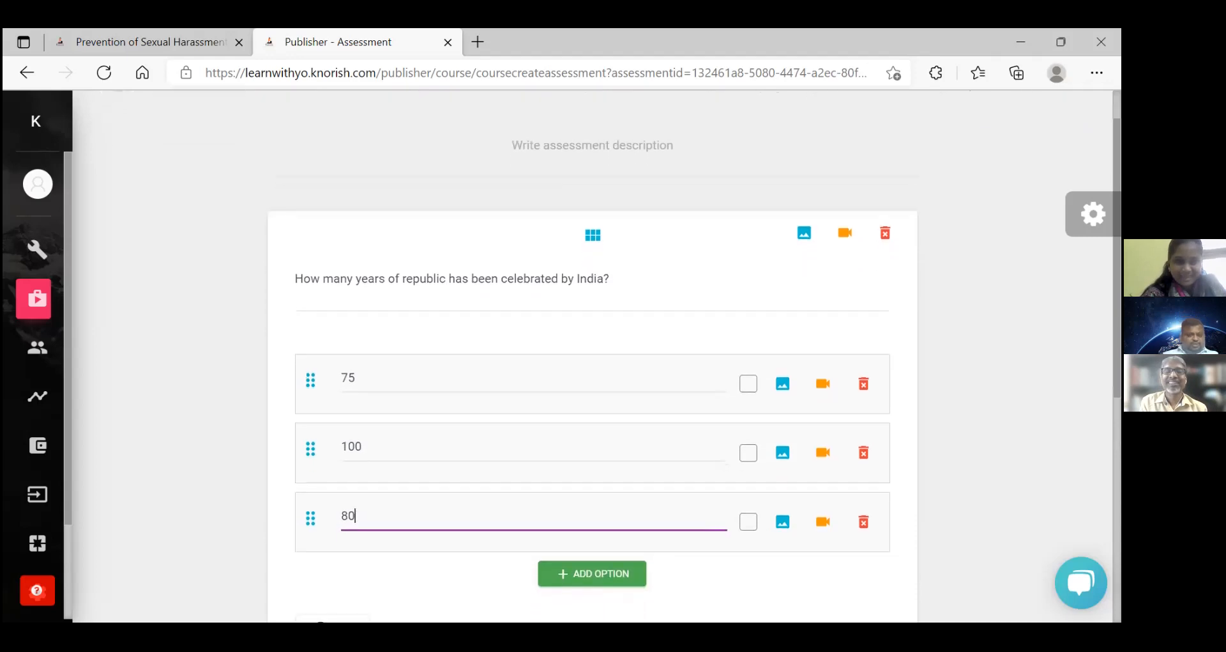
pyautogui.click(624, 578)
pyautogui.click(608, 582)
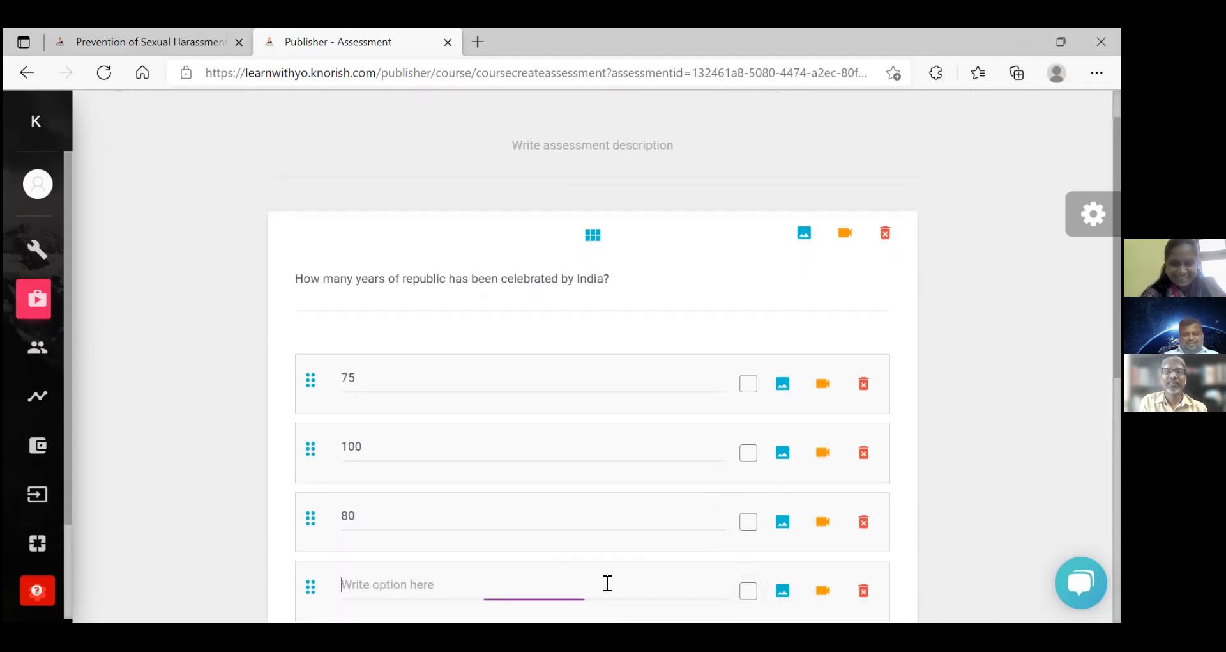
pyautogui.write('2022')
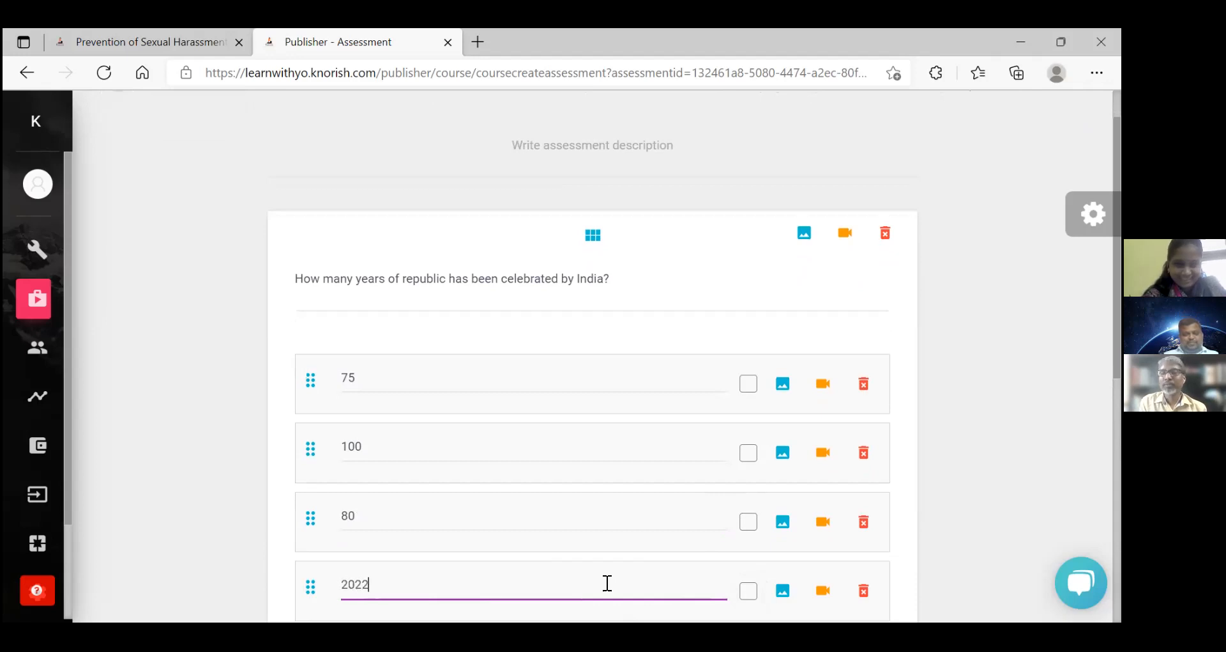
pyautogui.click(944, 479)
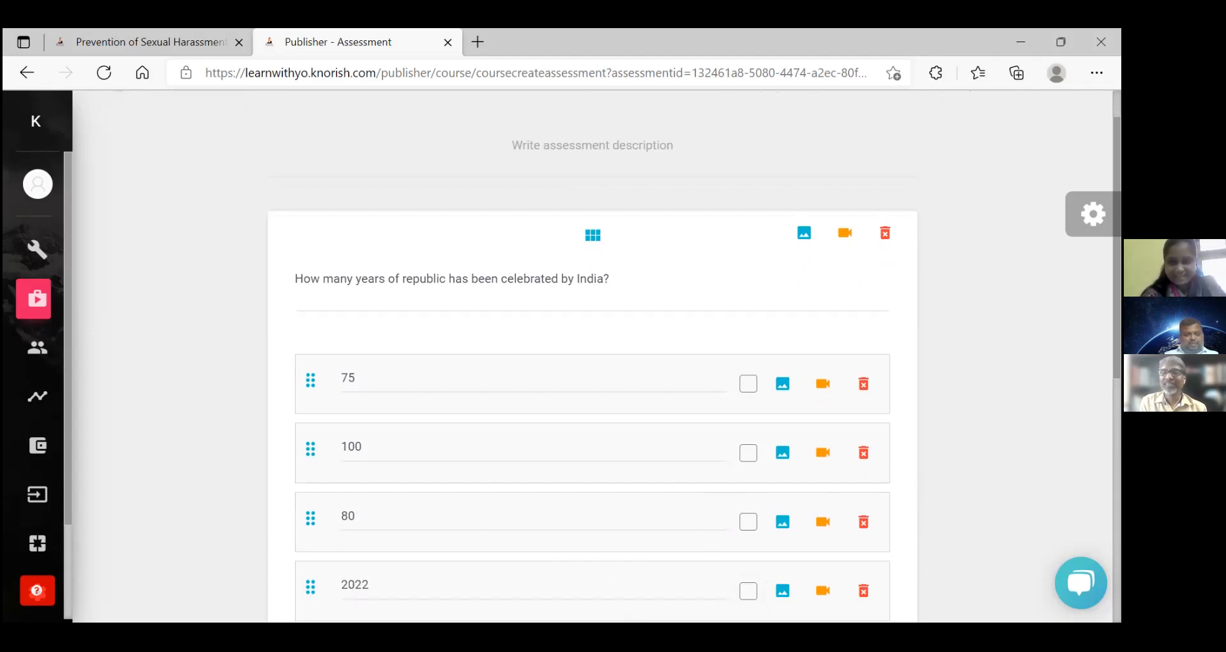
# Step: Mark the first answer option as correct and change its text to 72
pyautogui.scroll(-2, 593, 370)
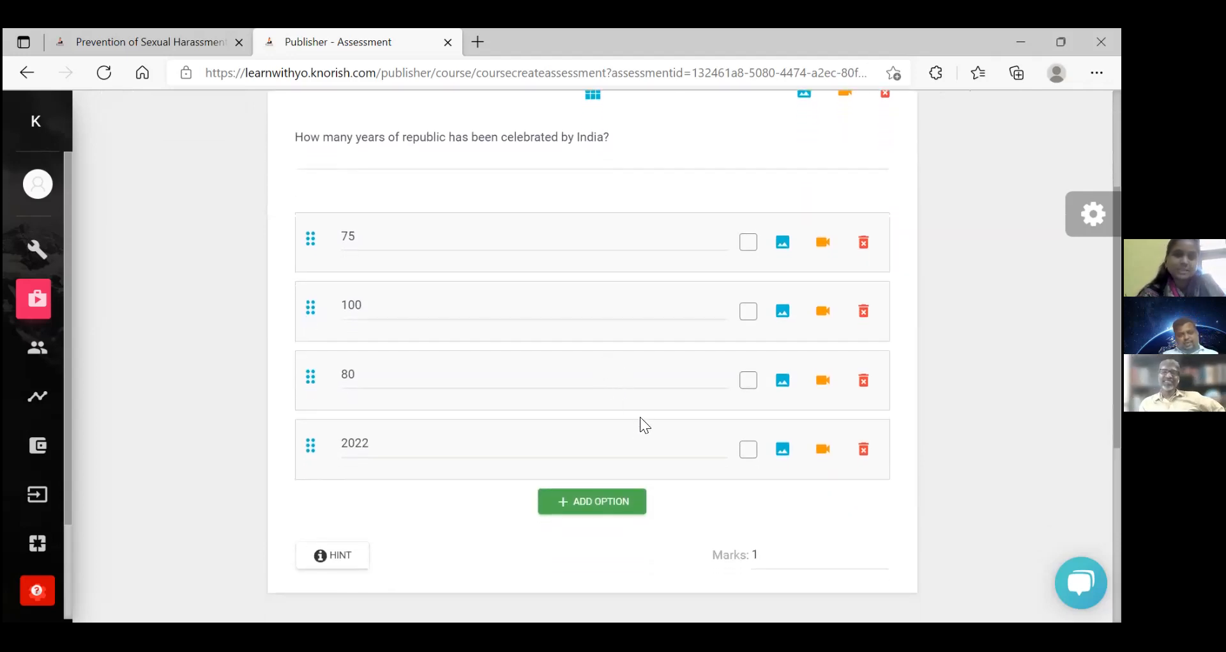
pyautogui.click(750, 246)
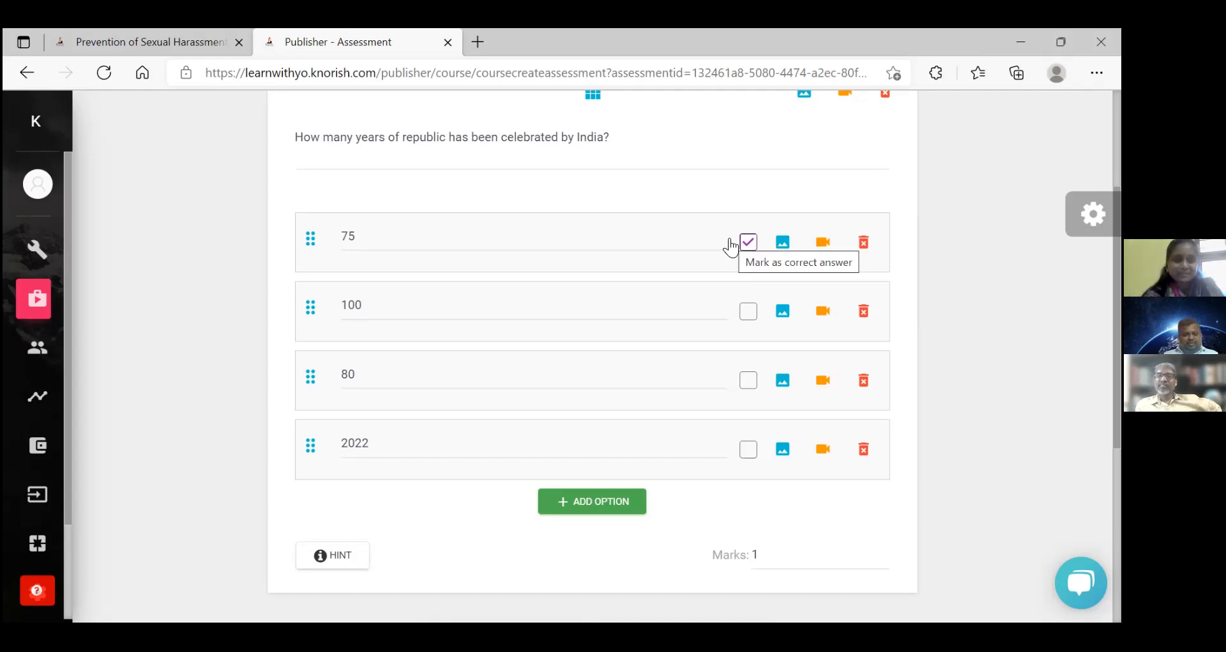
pyautogui.click(694, 243)
pyautogui.press('BackSpace')
pyautogui.write('2')
pyautogui.click(968, 280)
pyautogui.click(750, 240)
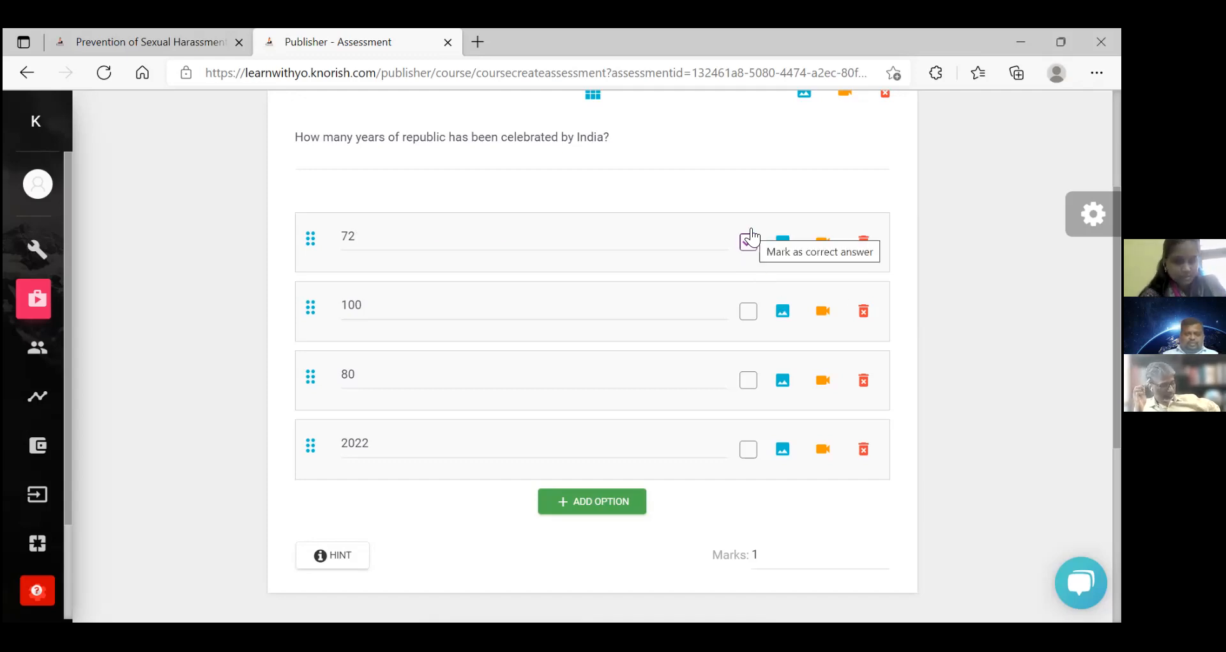
# Step: Add the hint message "Near to Centum" to the republic question and save it
pyautogui.click(332, 557)
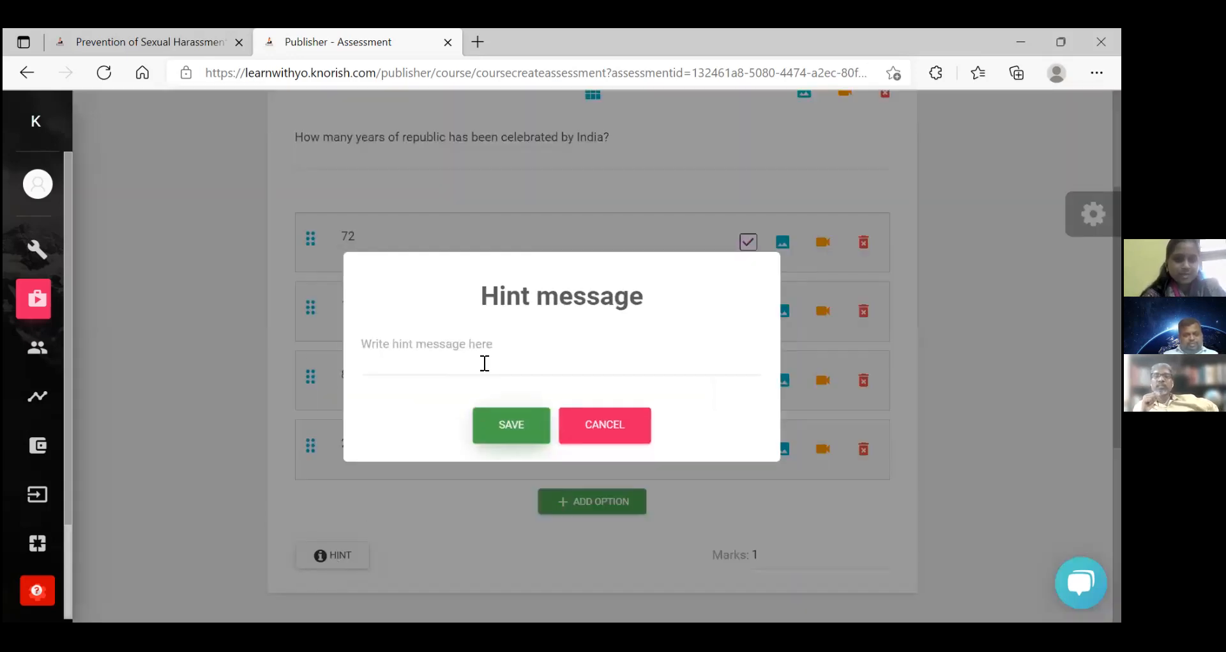
pyautogui.click(484, 363)
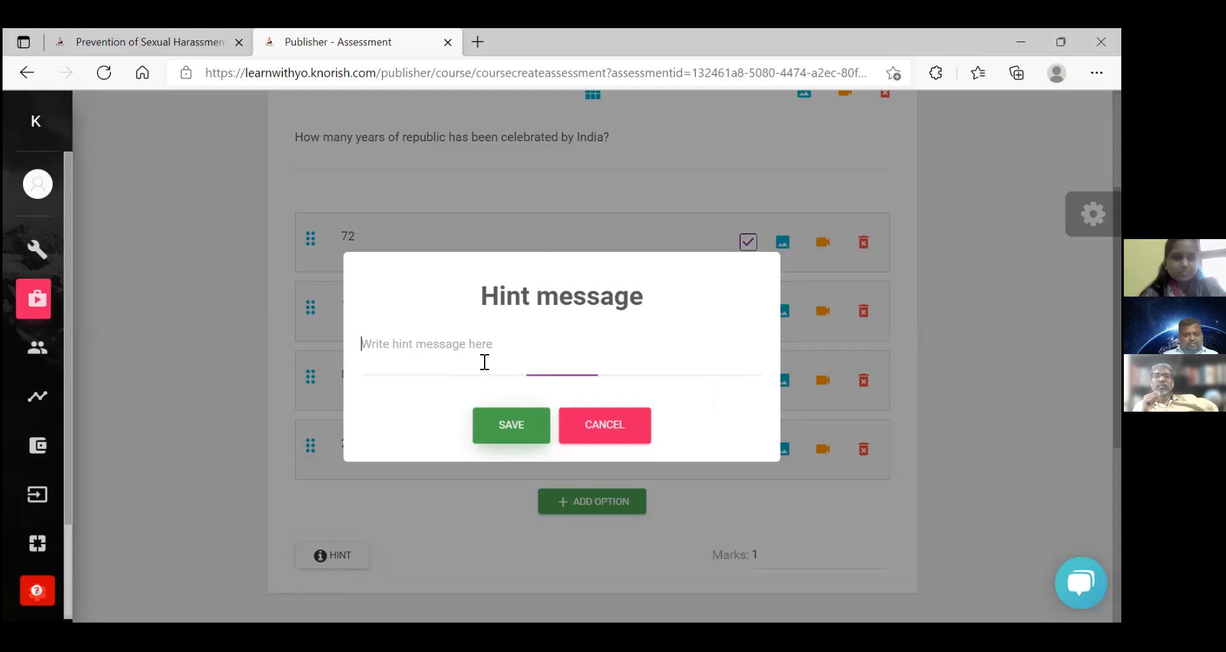
pyautogui.write('Near to')
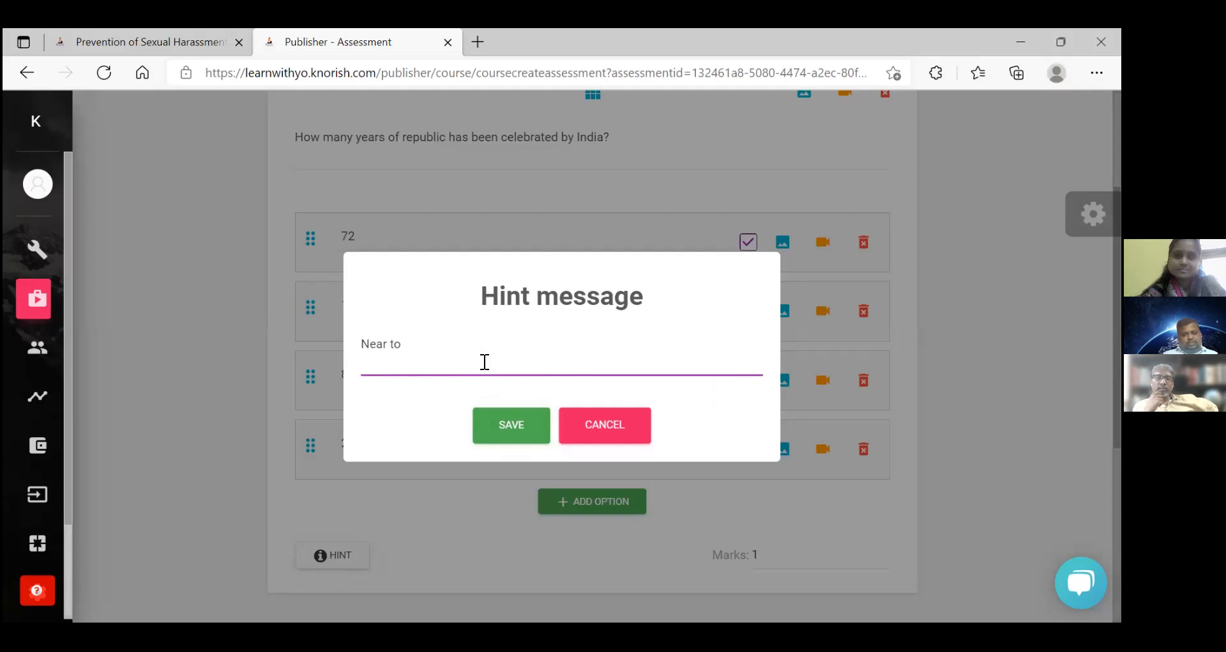
pyautogui.write(' Centum')
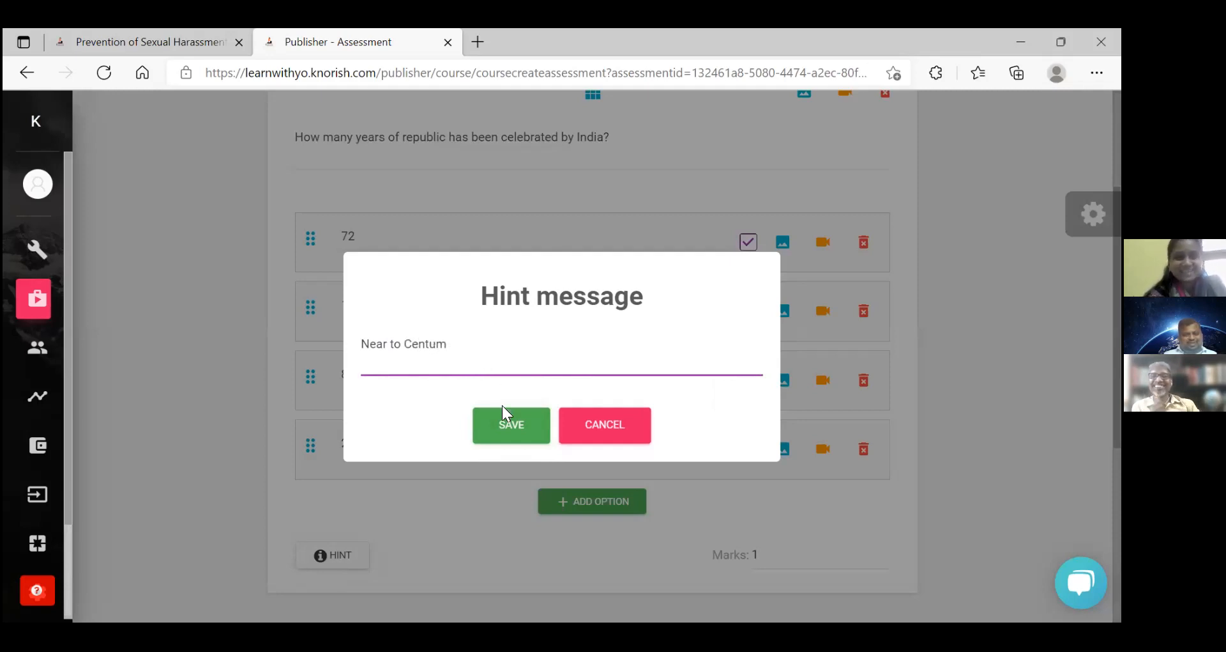
pyautogui.click(510, 437)
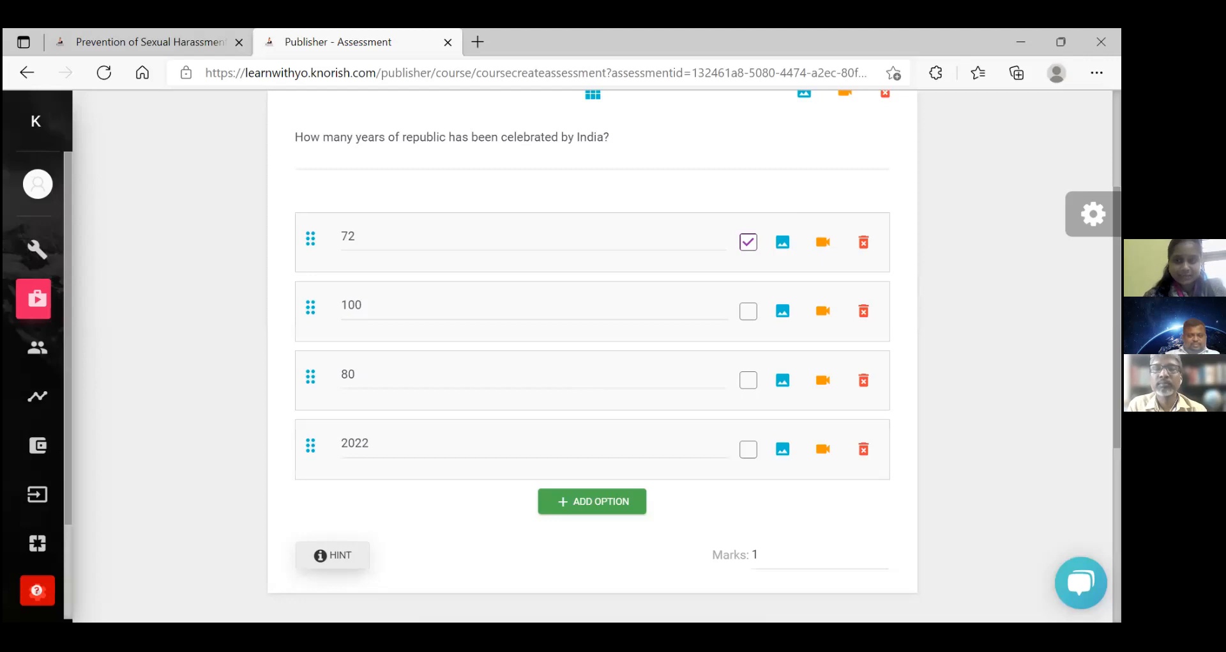
# Step: Add a second objective question reading "Which day is celebrated as Republic Day in India"
pyautogui.scroll(-3, 593, 357)
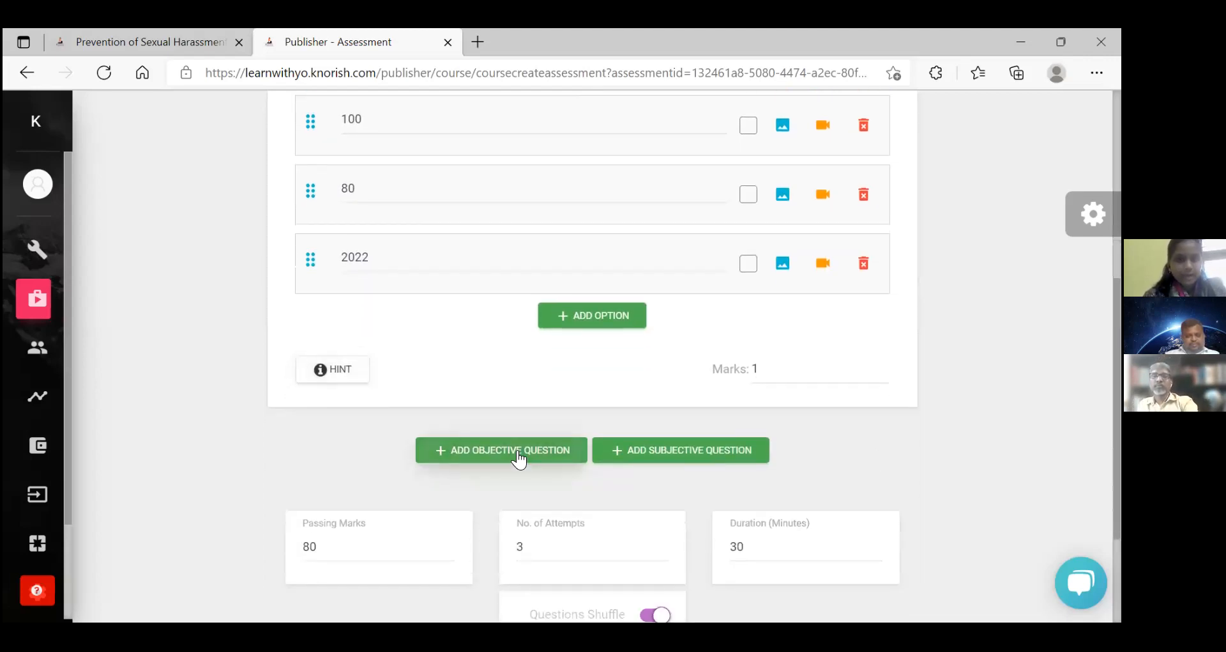
pyautogui.click(518, 452)
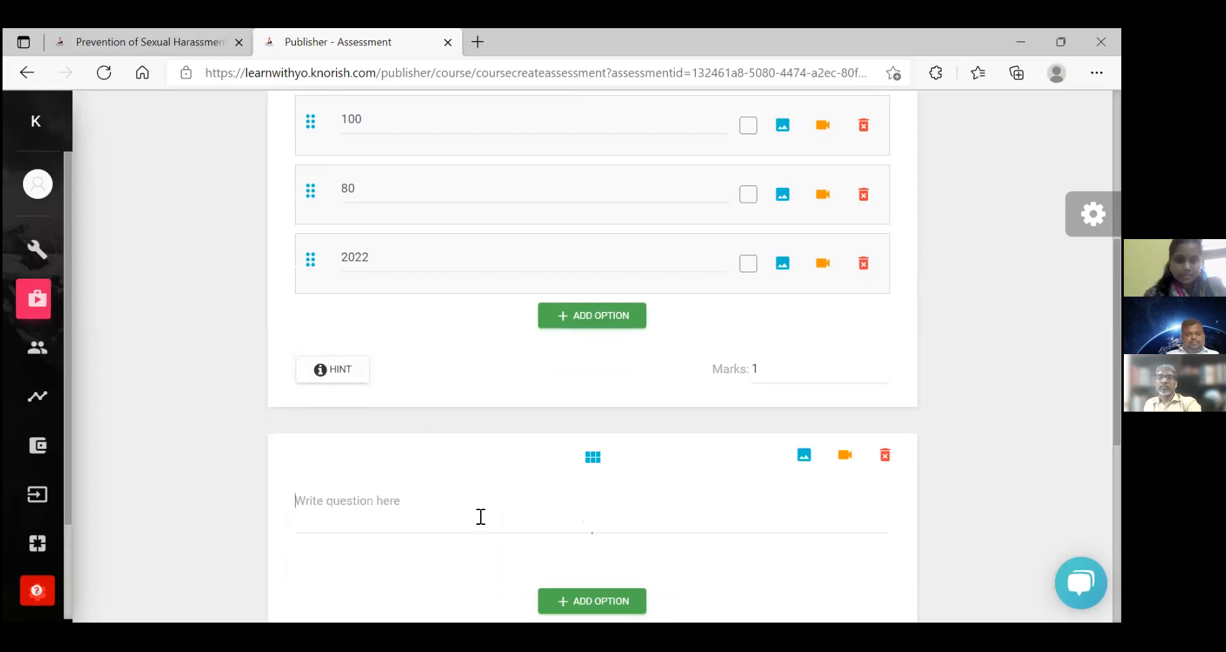
pyautogui.write('Which ')
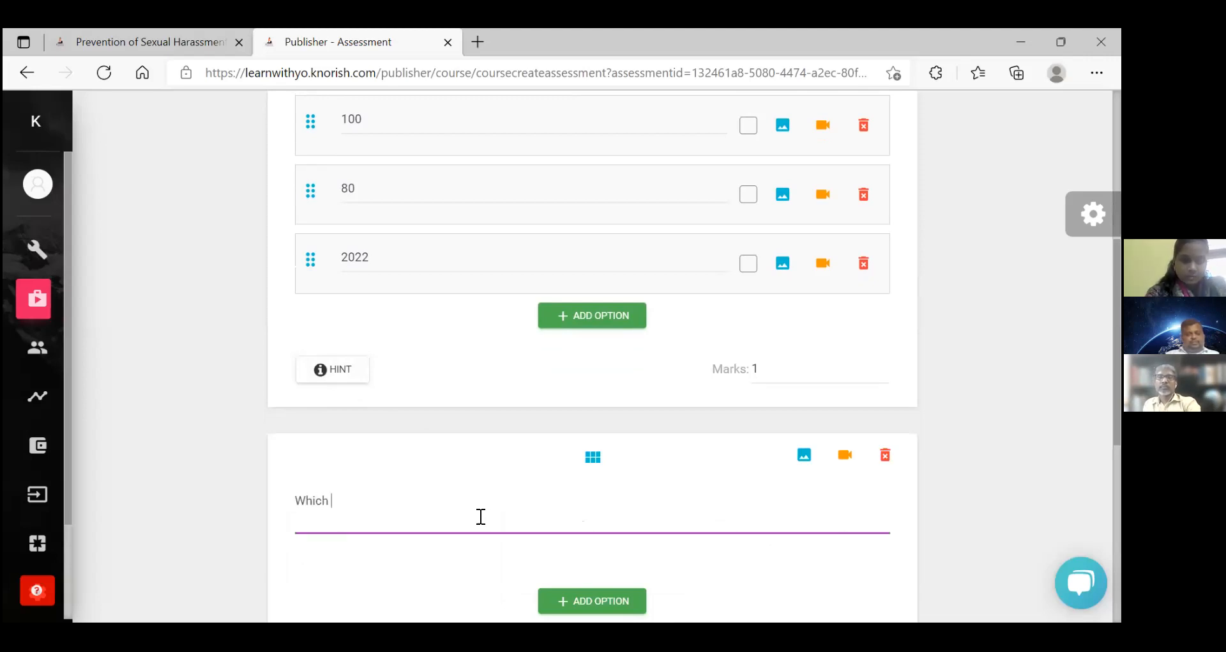
pyautogui.write('day is celebrated as Republic Day in India')
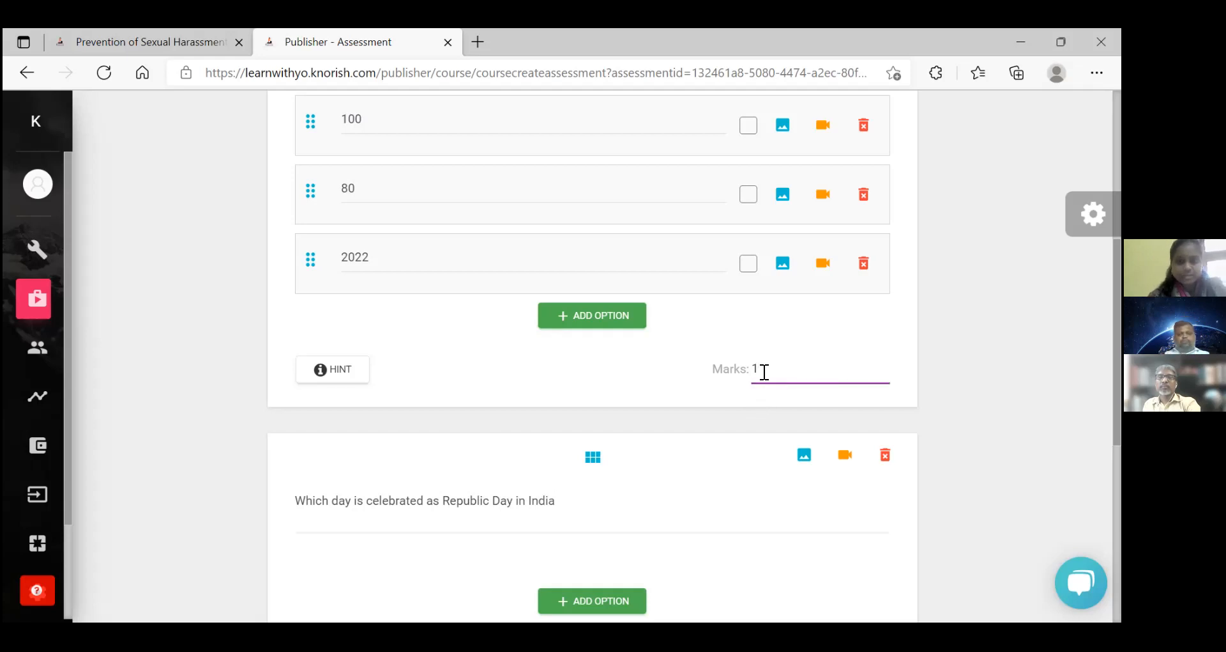
# Step: Set the marks of the first question, about the years of republic, to 50
pyautogui.press('BackSpace')
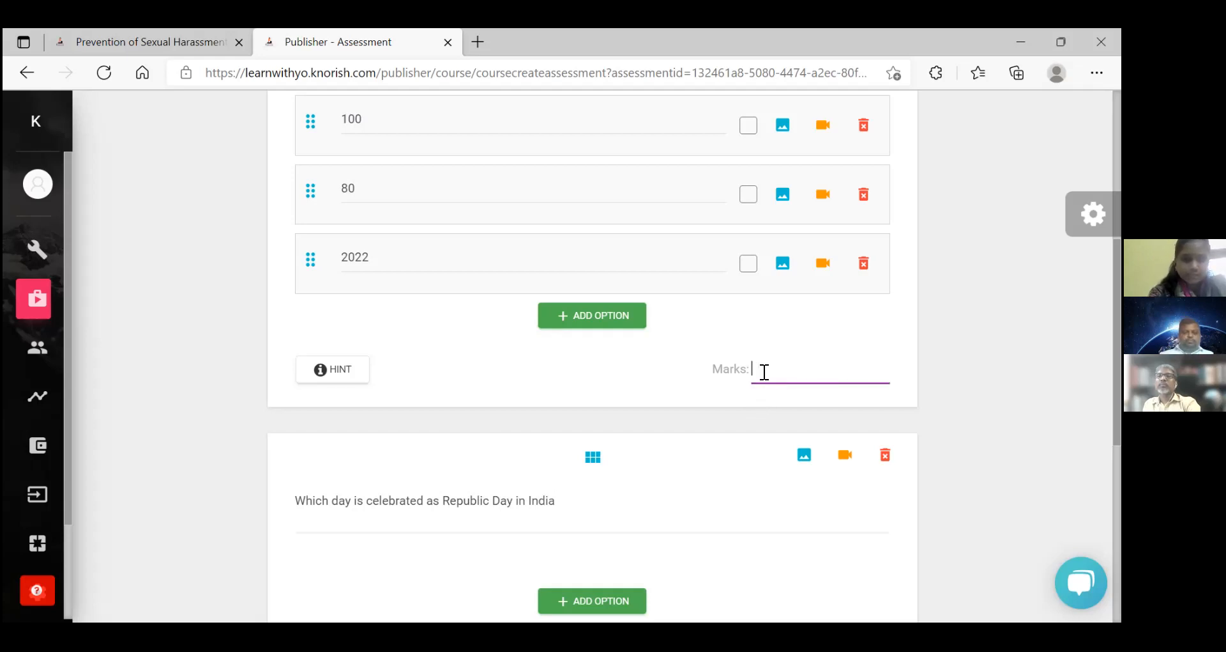
pyautogui.write('50')
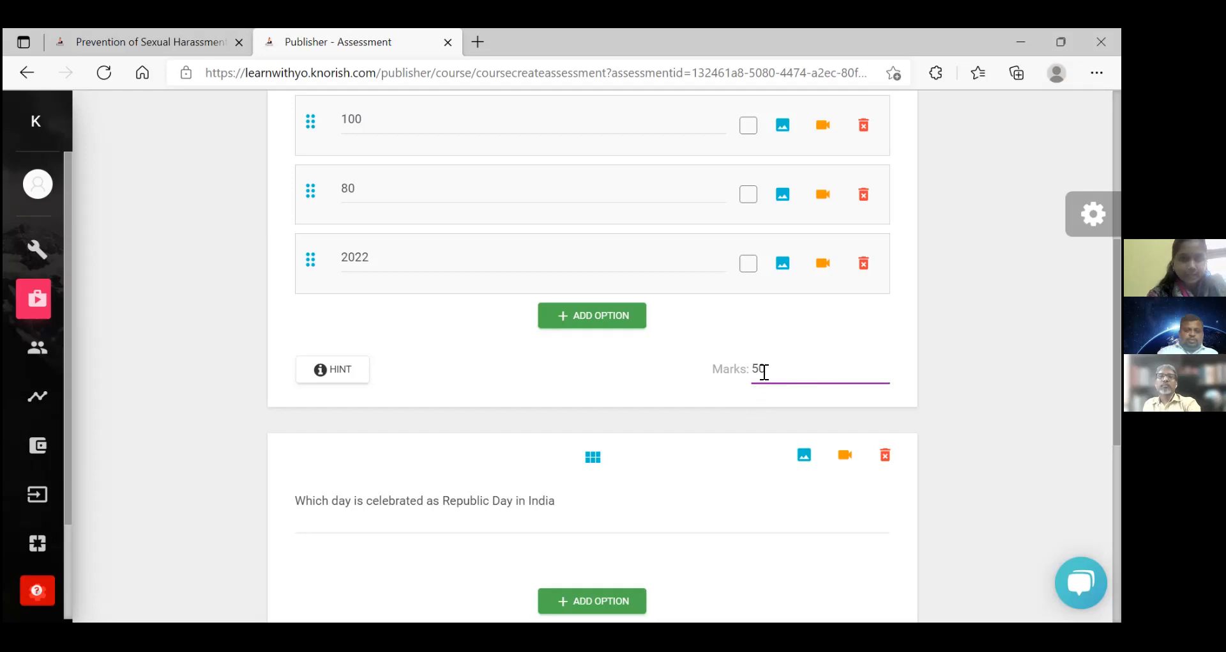
pyautogui.click(937, 387)
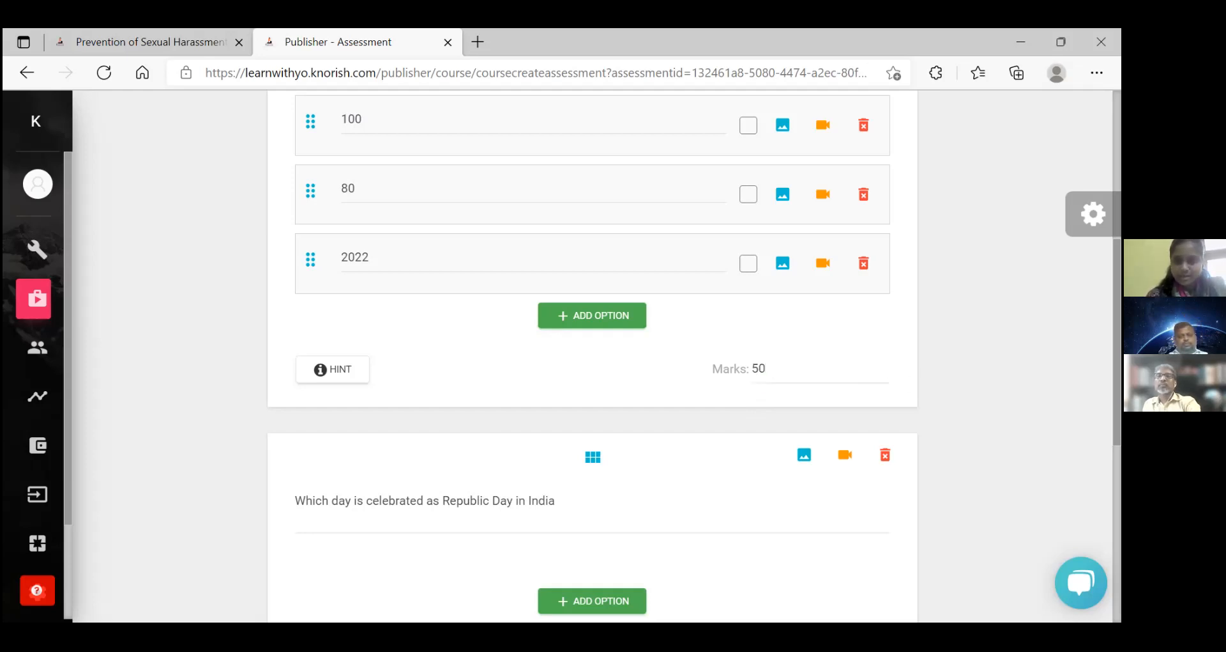
# Step: Add the first two answer options to the Republic Day date question, Jan 25 and Feb 14
pyautogui.scroll(-3, 747, 511)
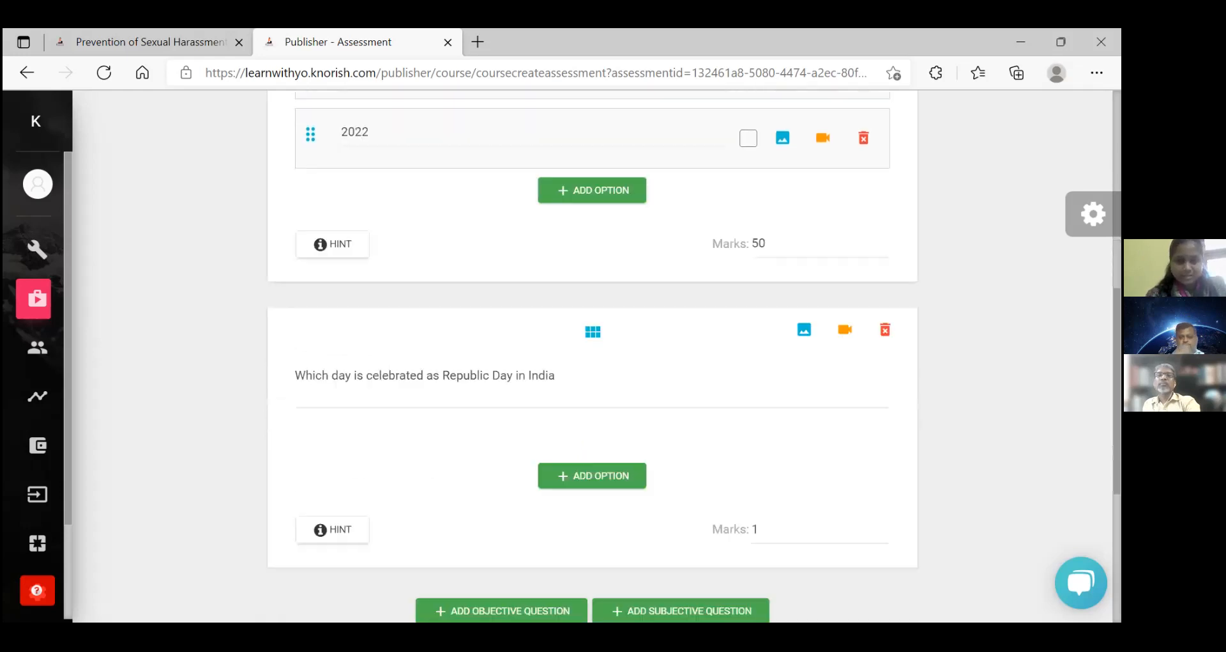
pyautogui.click(638, 466)
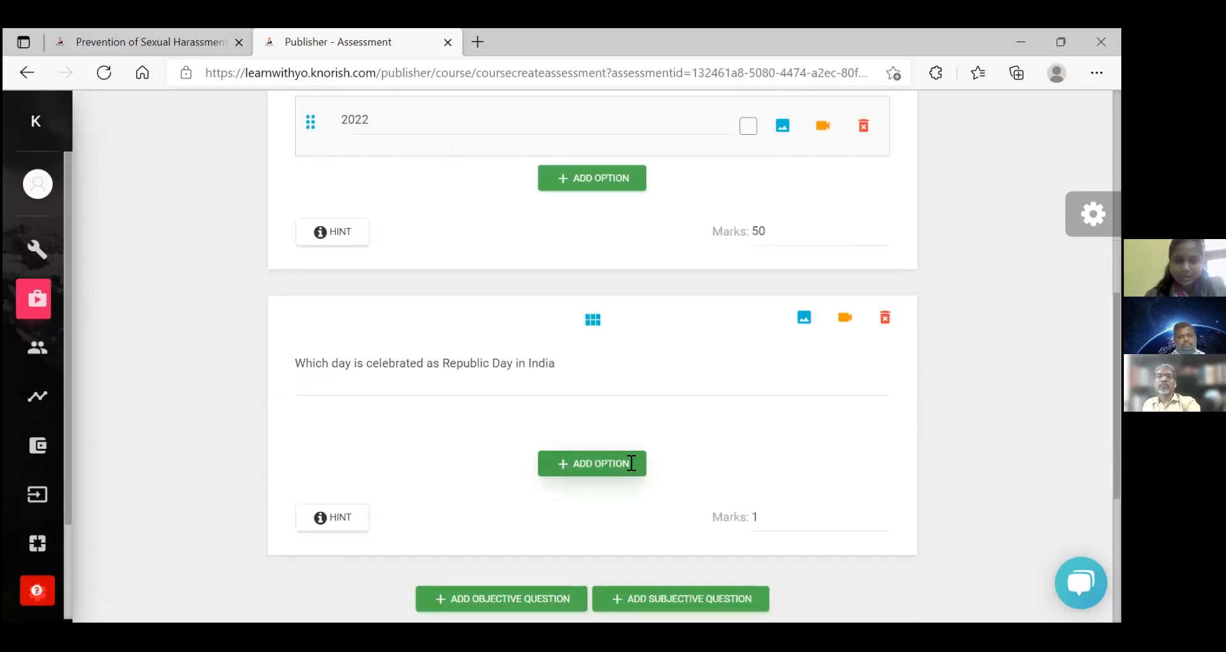
pyautogui.write('JAn 25')
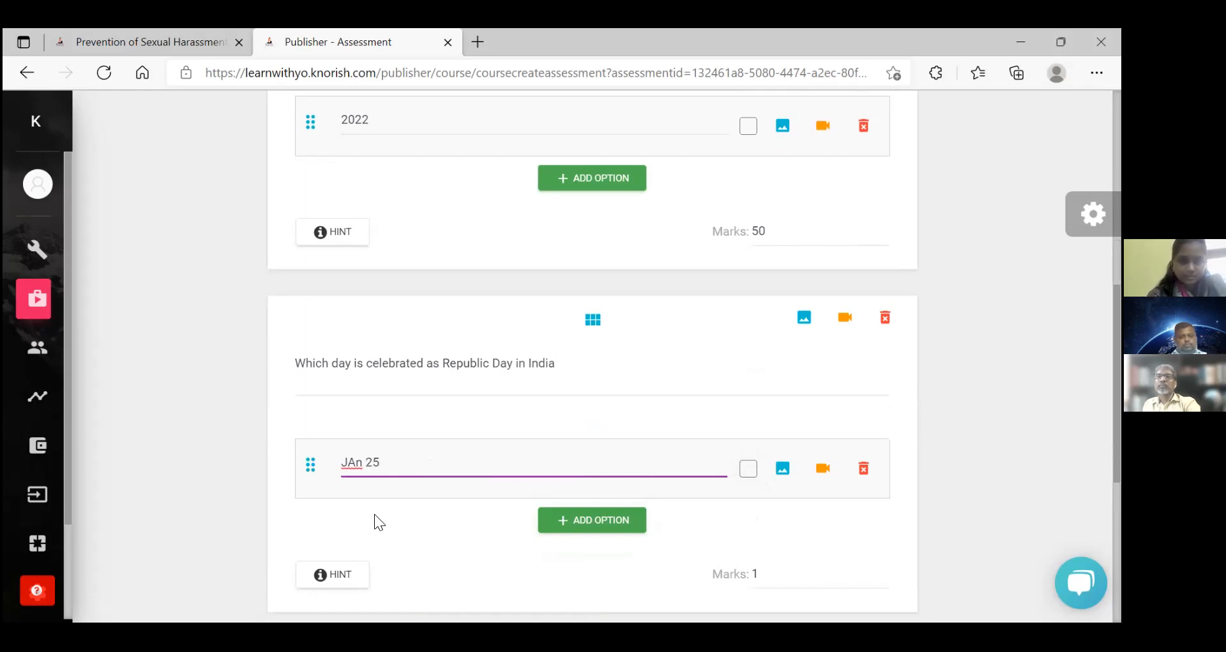
pyautogui.click(356, 463)
pyautogui.press('BackSpace')
pyautogui.write('a')
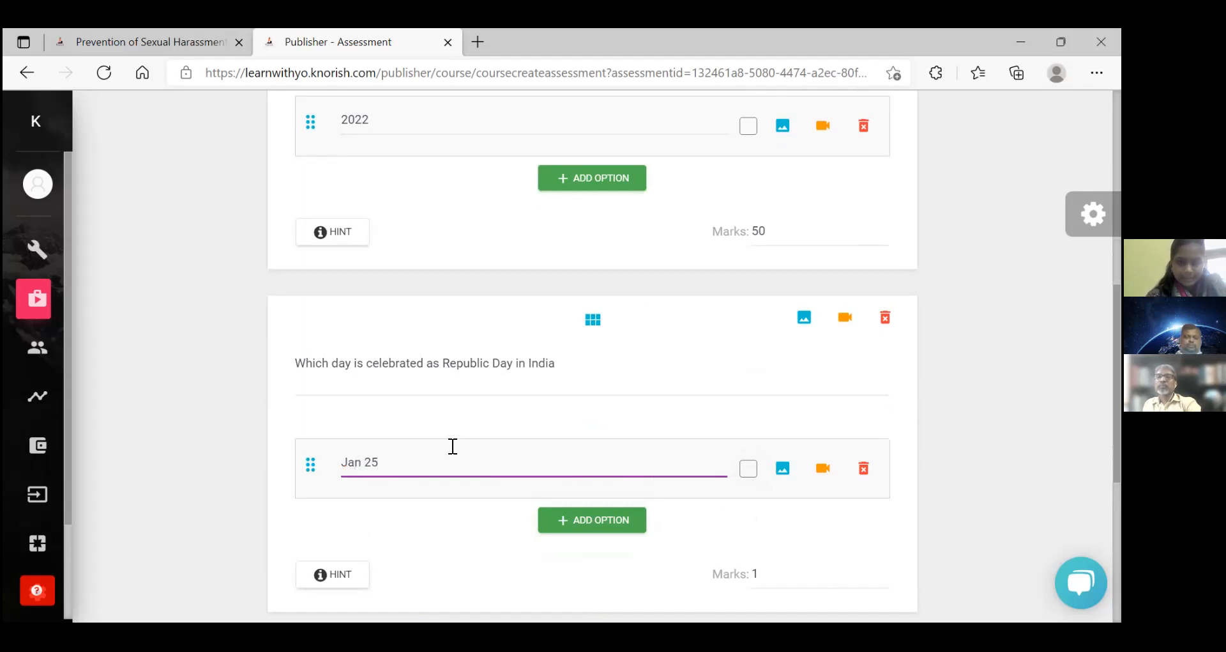
pyautogui.click(569, 520)
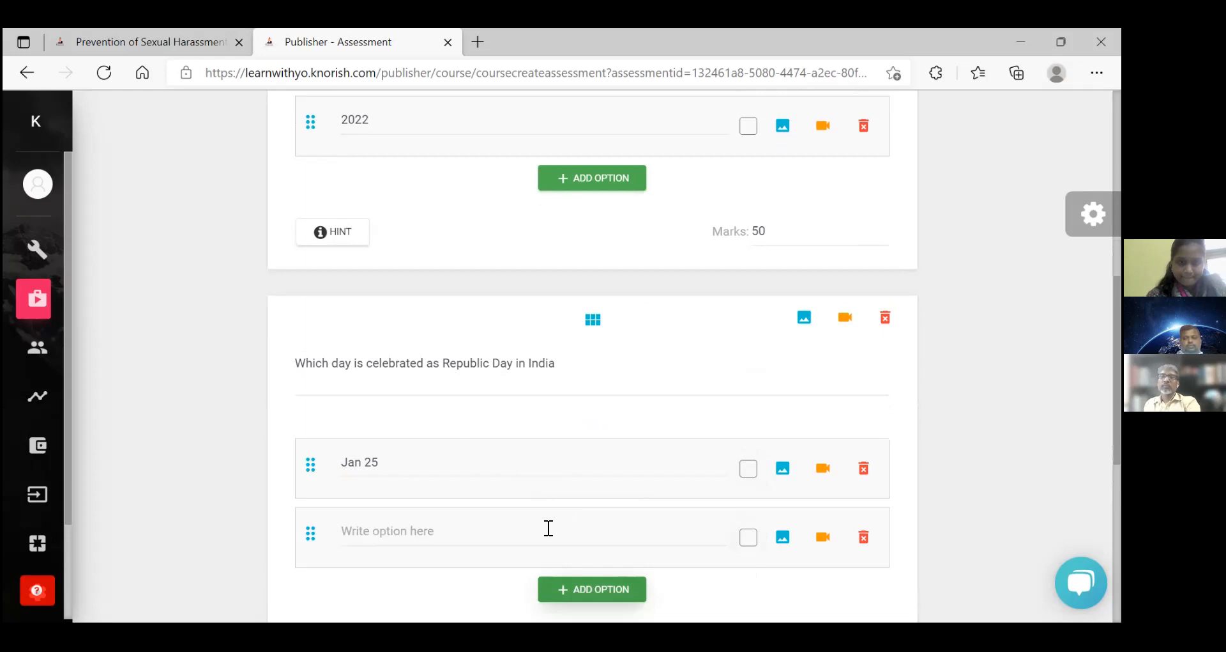
pyautogui.click(479, 542)
pyautogui.write('Fe')
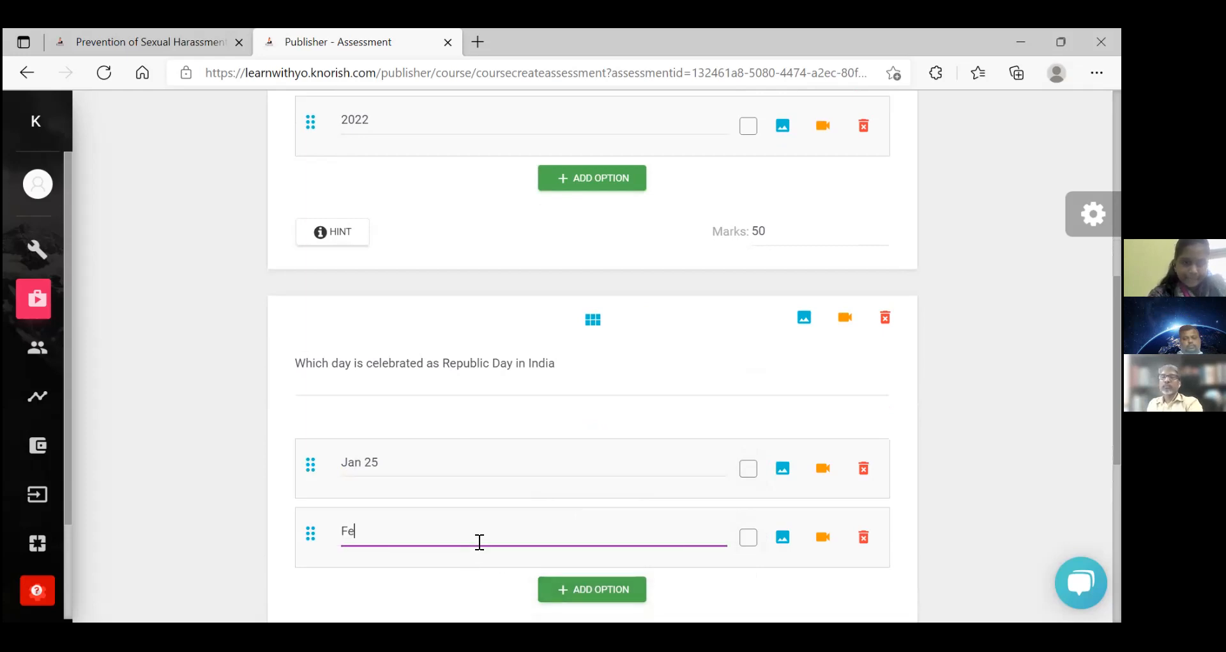
pyautogui.write('b 14')
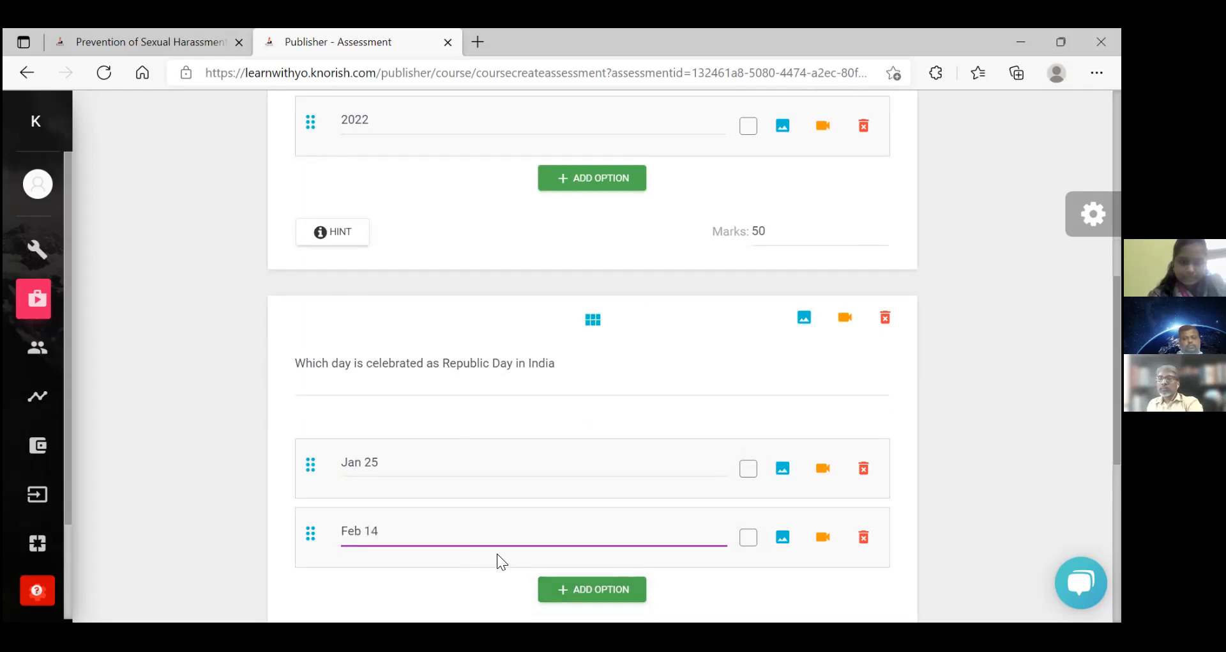
# Step: Add two more answer options to the Republic Day date question, Jan 26 and Aug 15
pyautogui.click(565, 591)
pyautogui.click(523, 589)
pyautogui.write('Jan 26')
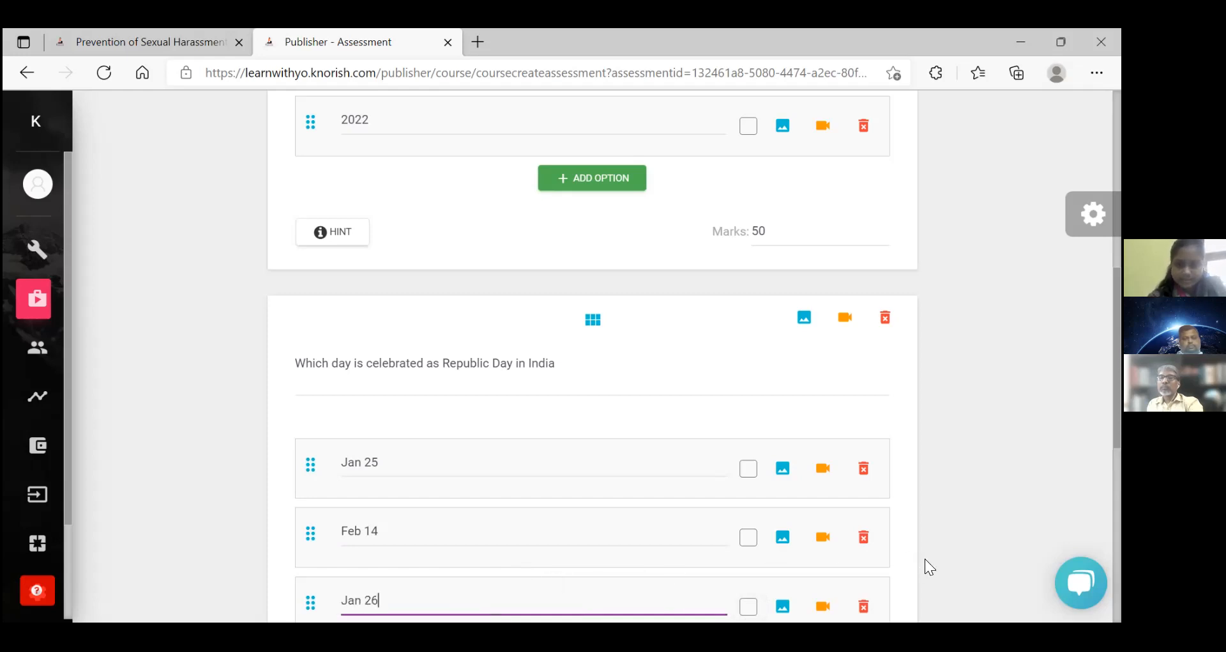
pyautogui.click(1118, 390)
pyautogui.scroll(-3, 592, 358)
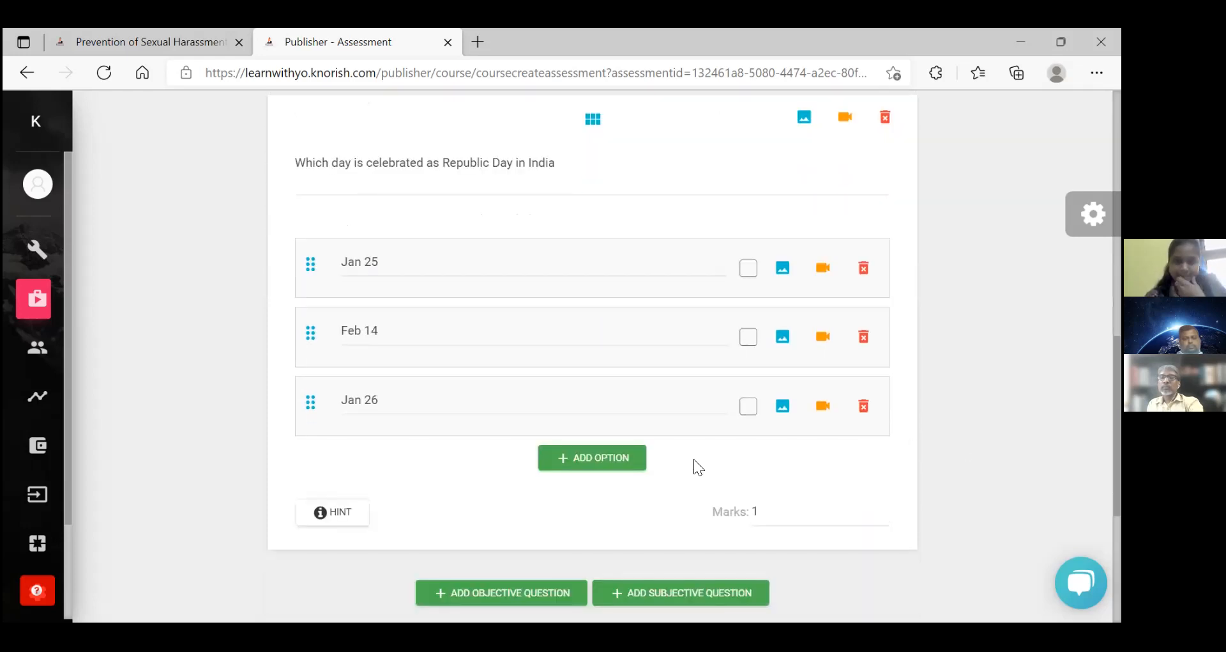
pyautogui.click(626, 468)
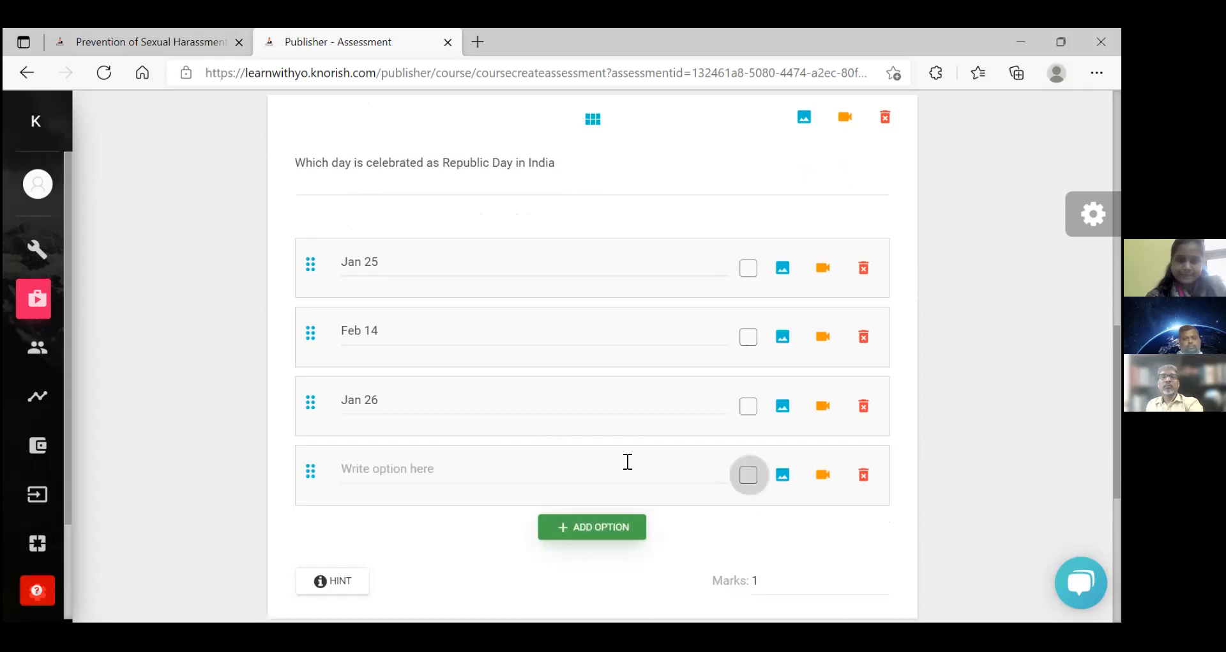
pyautogui.write('Aug 15')
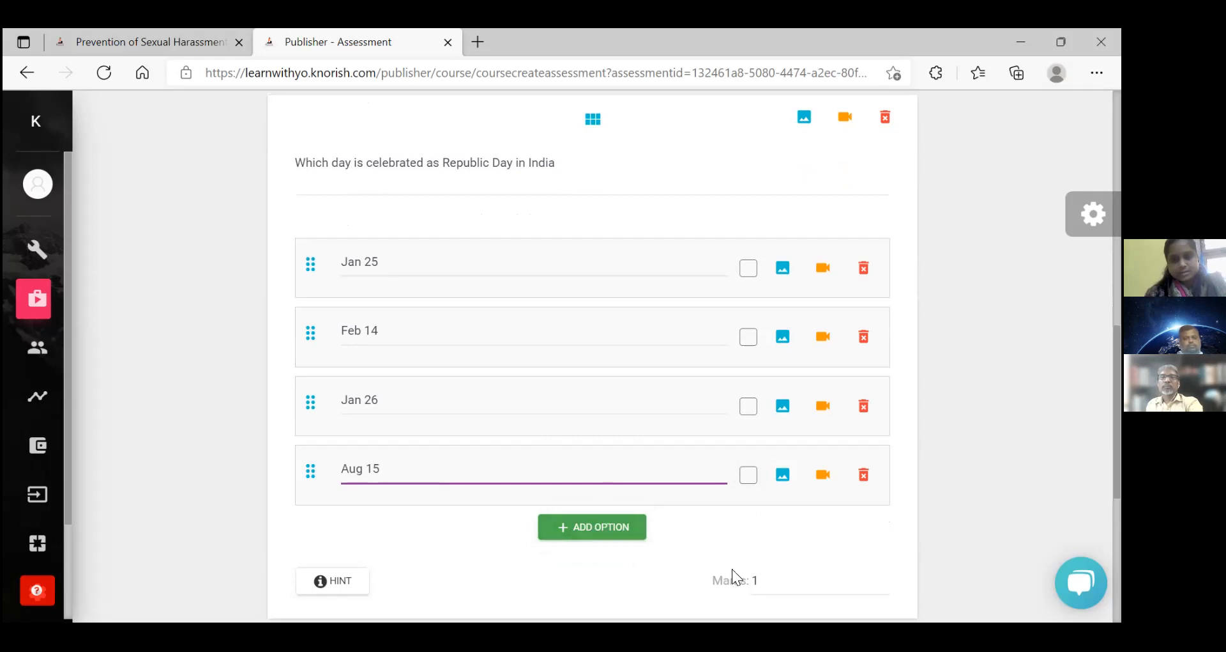
# Step: Set the marks of the Republic Day date question to 50
pyautogui.click(760, 578)
pyautogui.press('BackSpace')
pyautogui.write('50')
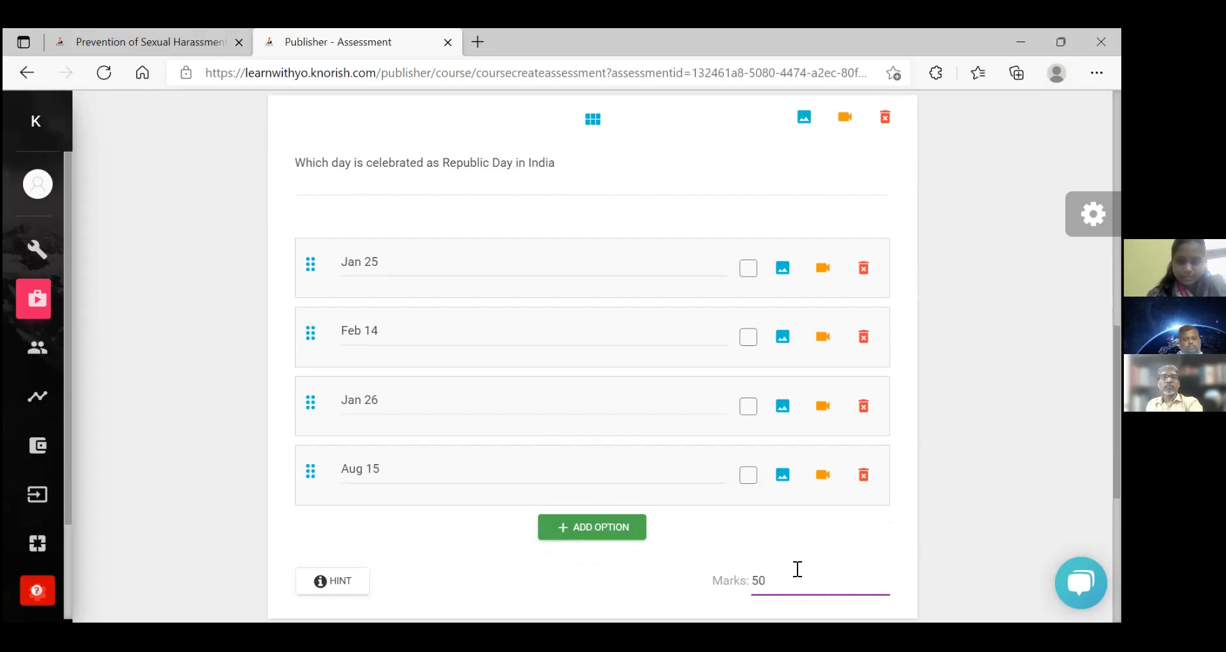
pyautogui.click(944, 559)
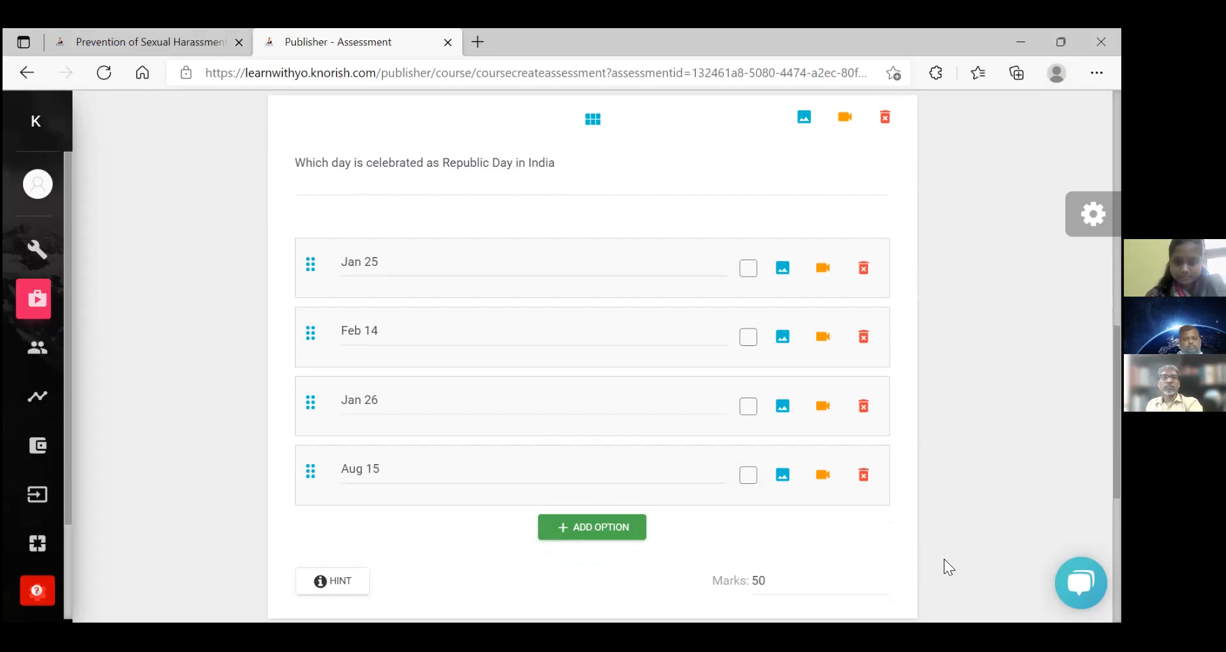
# Step: Add a subjective question reading "Why do we celebrate republic day?" below the objective questions
pyautogui.scroll(-3, 944, 559)
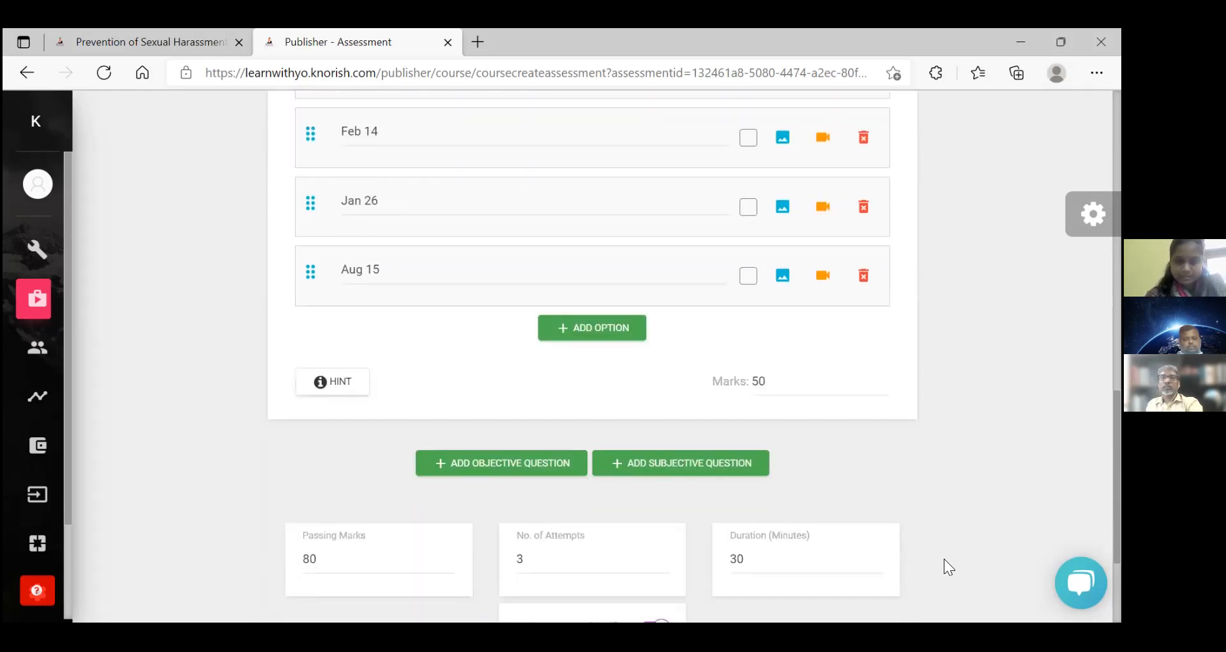
pyautogui.scroll(-2, 944, 559)
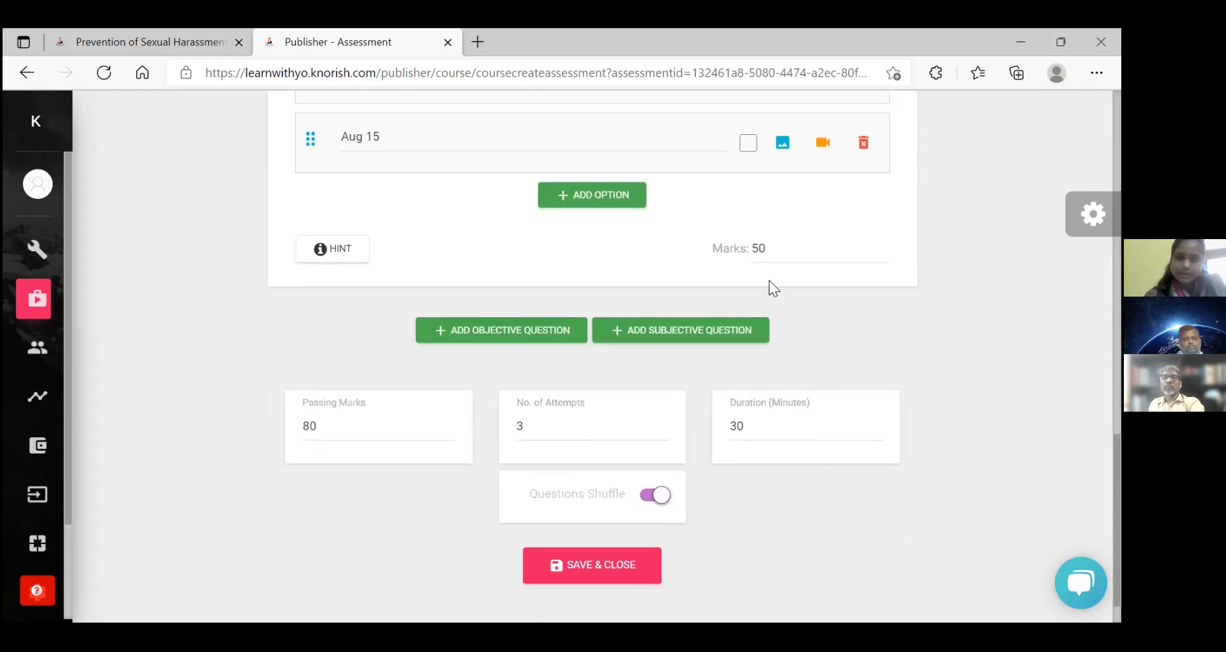
pyautogui.click(739, 329)
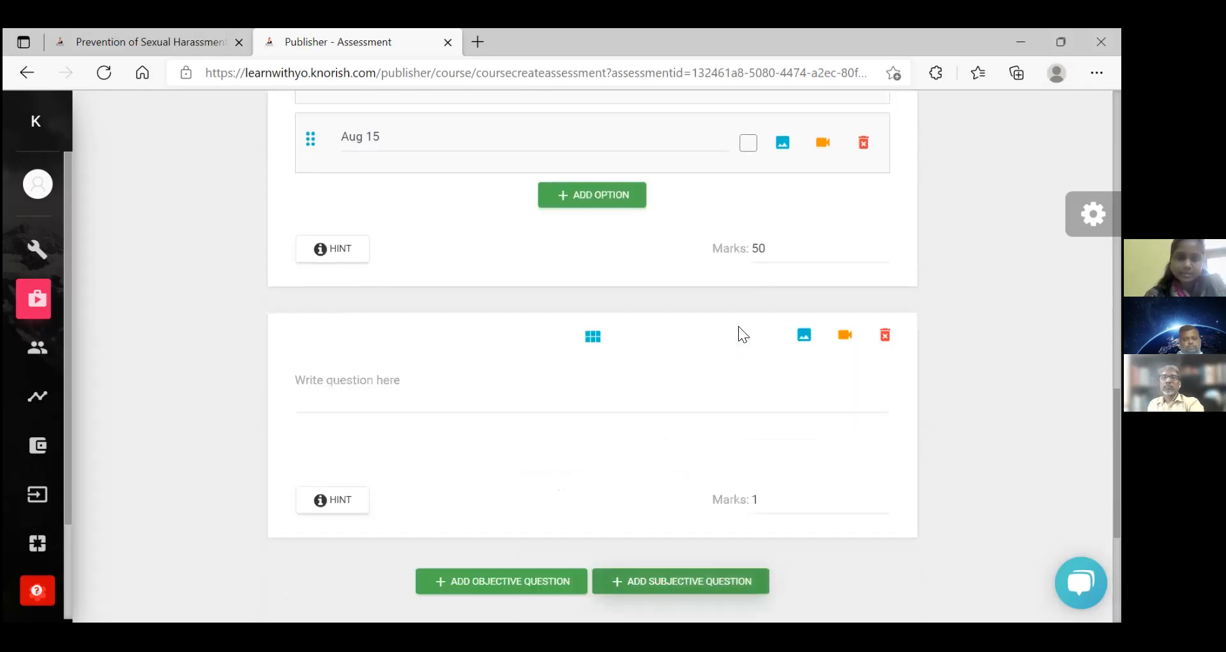
pyautogui.click(647, 390)
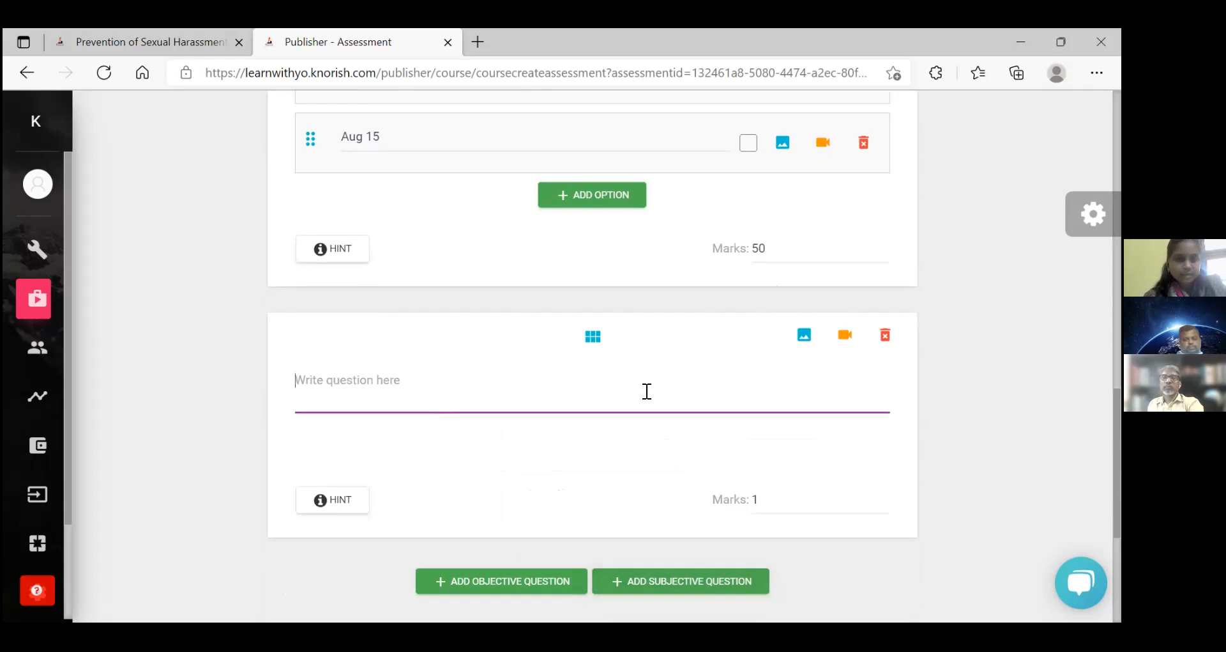
pyautogui.write('Why')
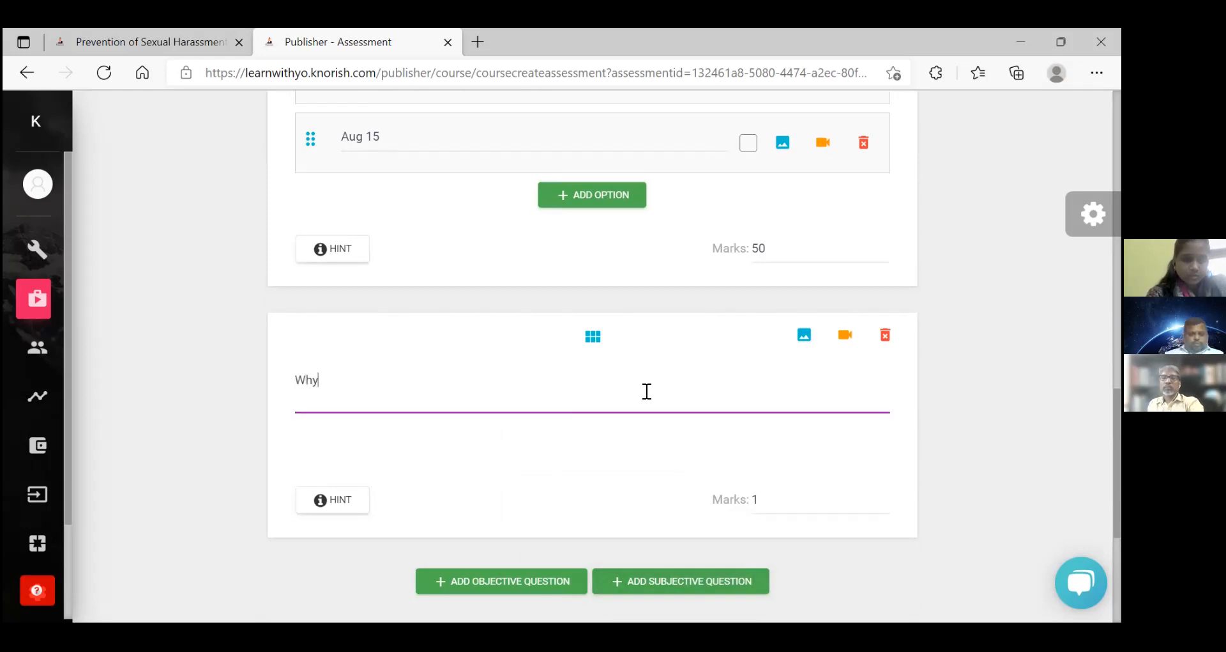
pyautogui.write(' do w')
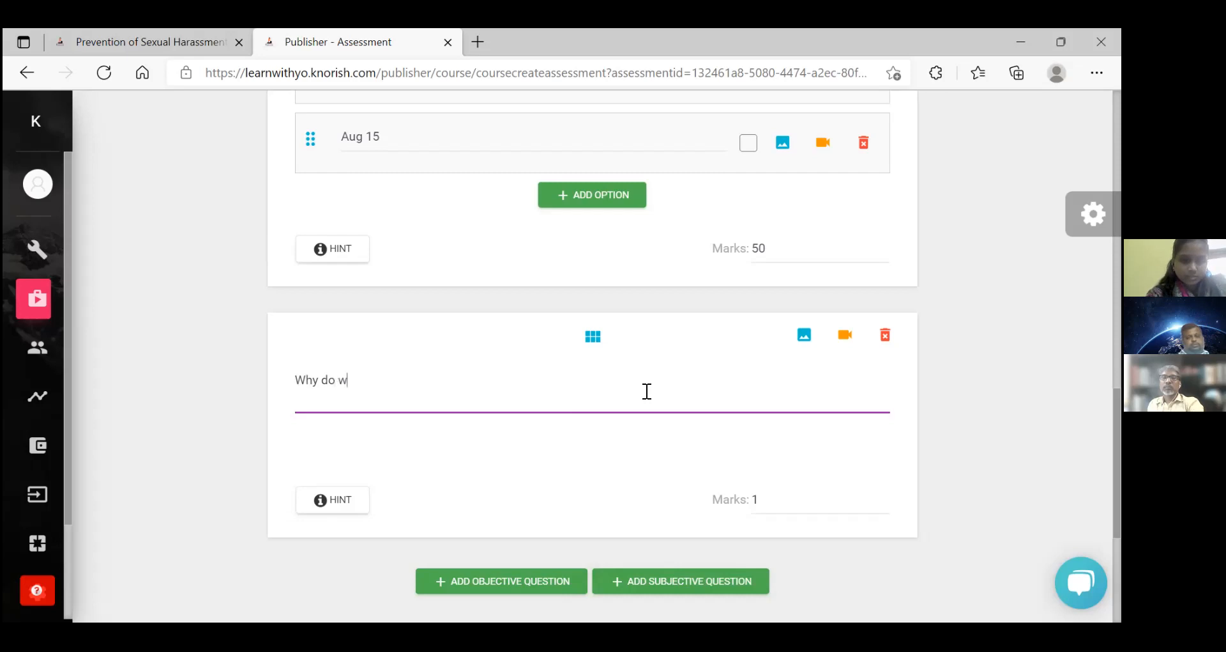
pyautogui.write('e celebrate rep')
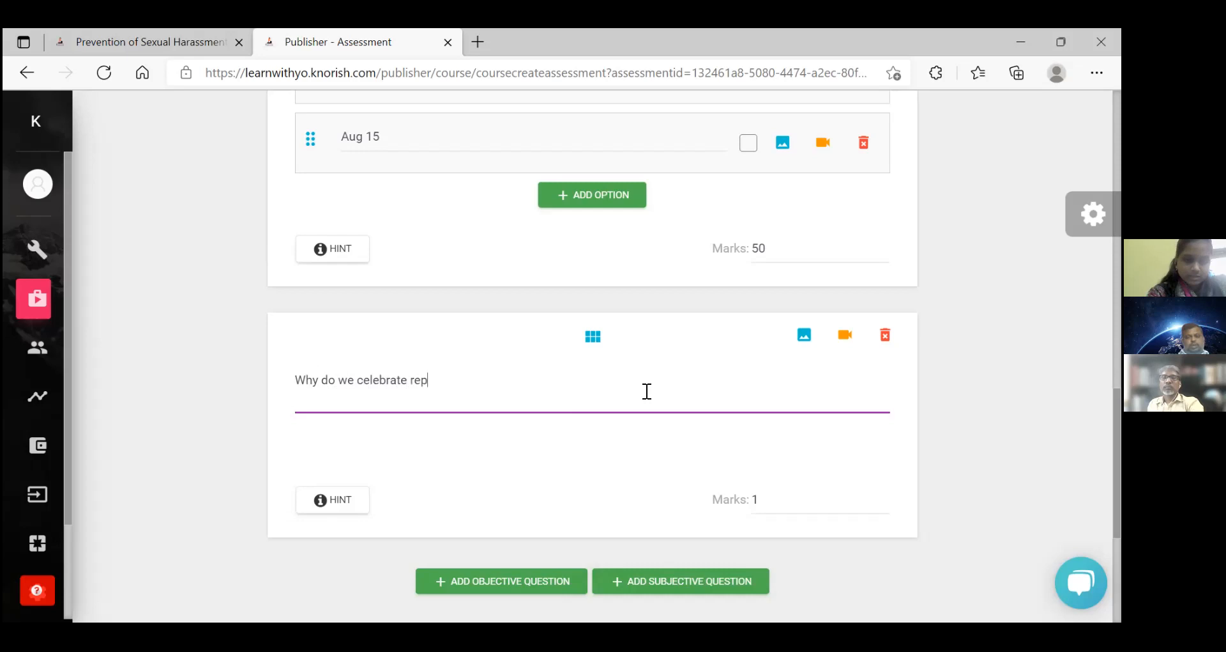
pyautogui.write('ublic day?')
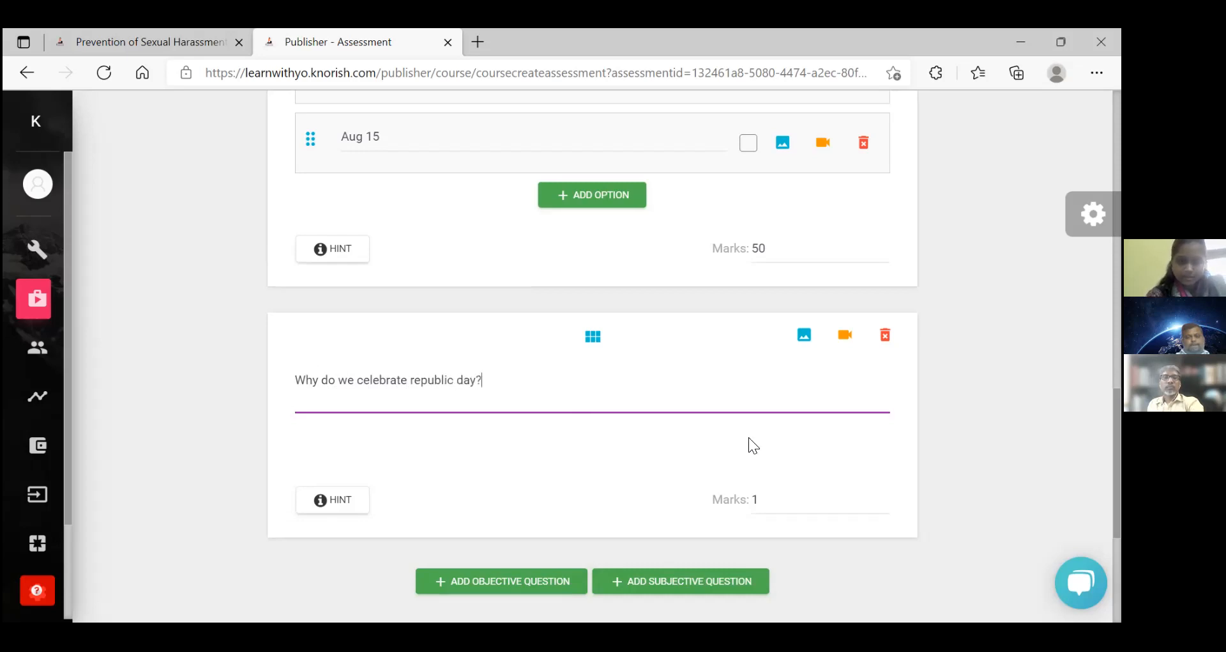
# Step: Set the marks of the subjective question to 50
pyautogui.click(763, 496)
pyautogui.press('BackSpace')
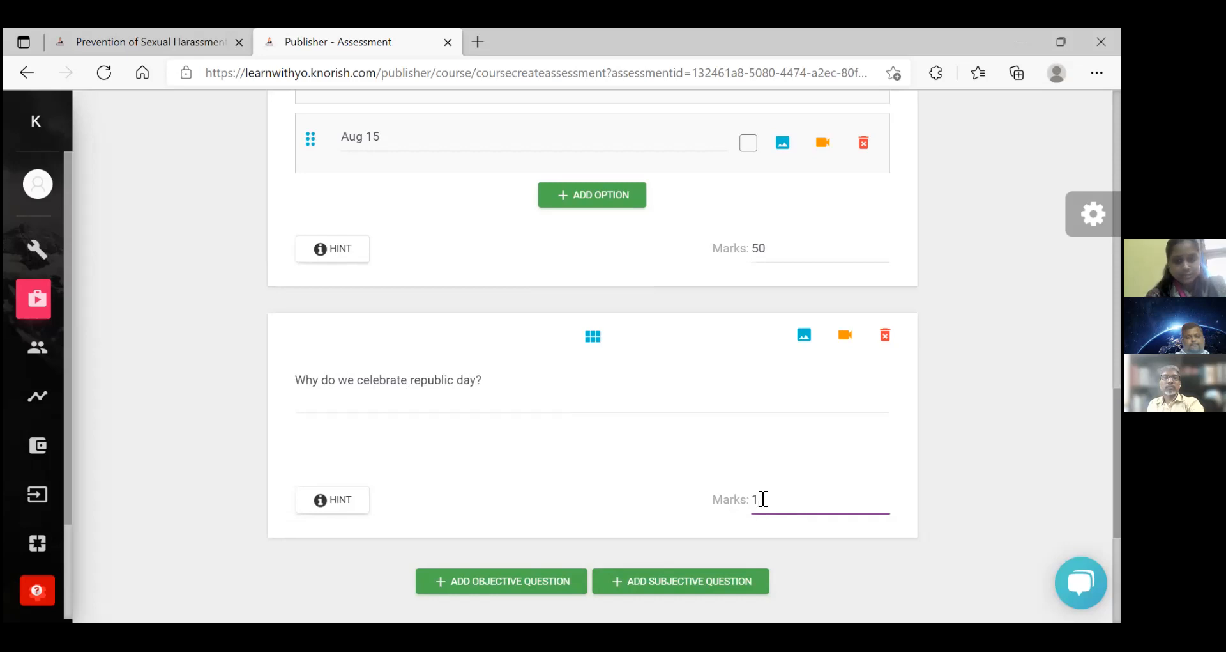
pyautogui.write('50')
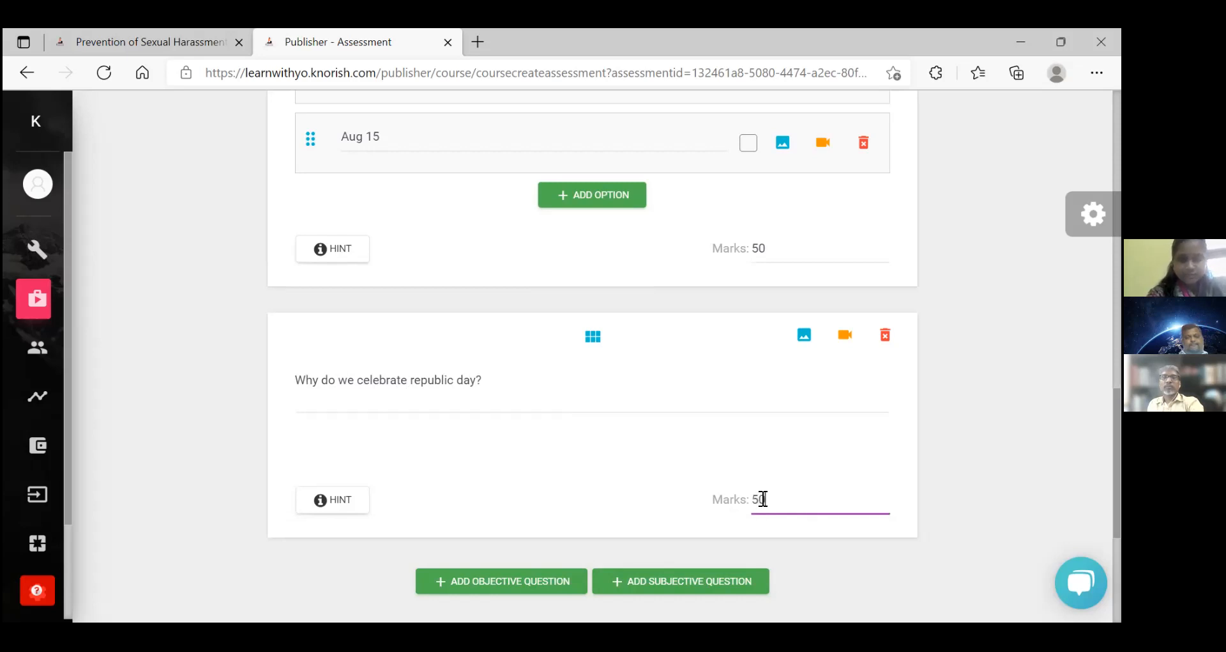
pyautogui.click(594, 488)
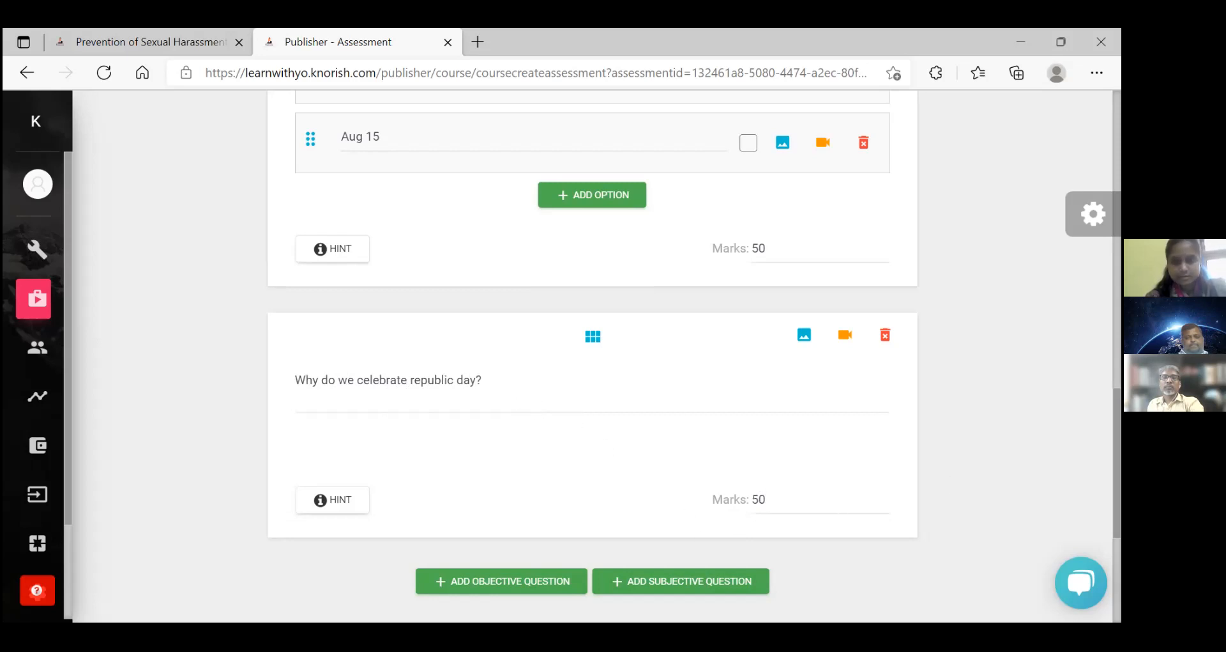
# Step: Try to save and close the assessment, then return to the Republic Day date question
pyautogui.scroll(-5, 593, 357)
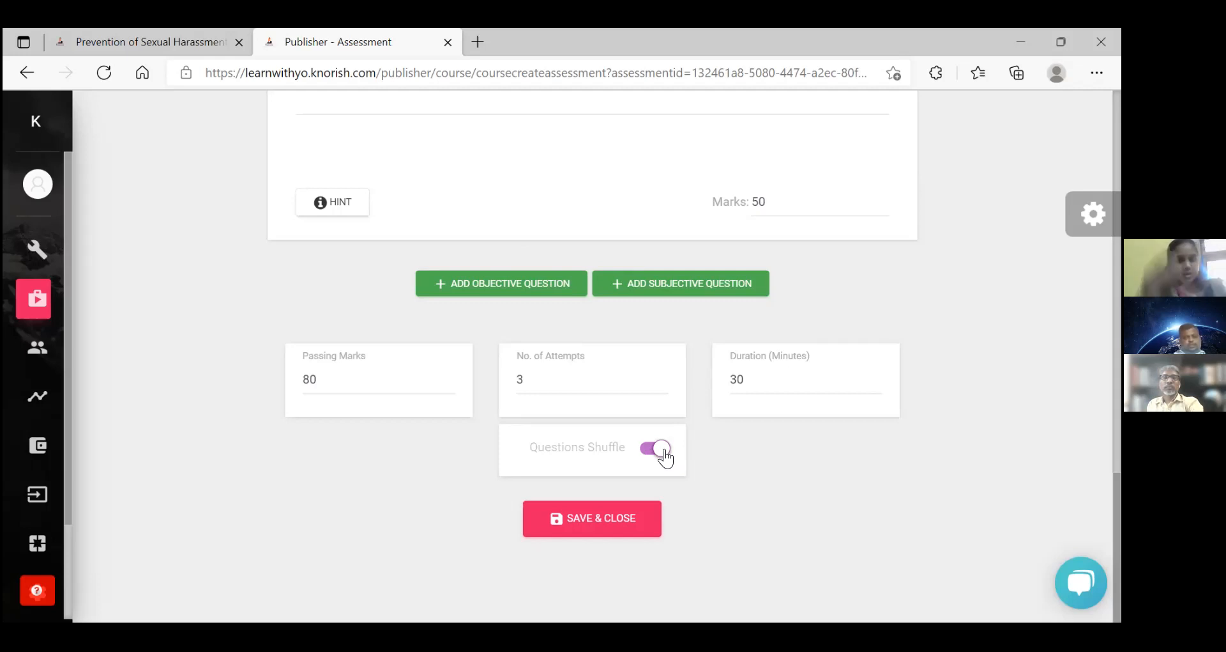
pyautogui.click(619, 525)
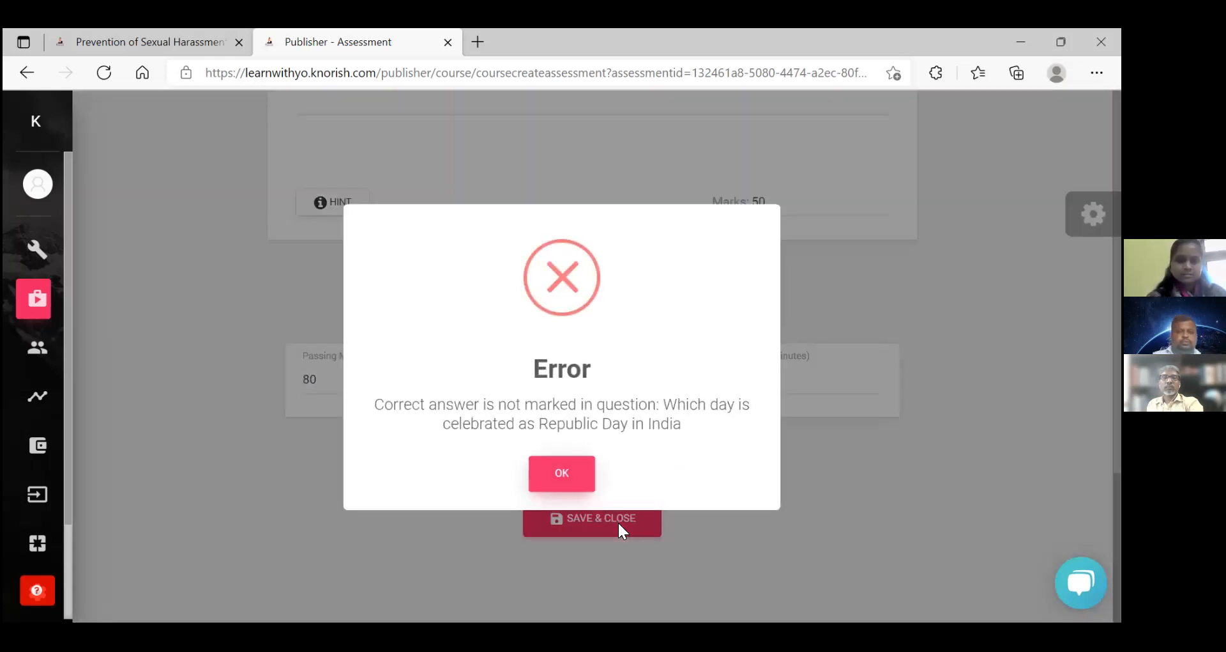
pyautogui.click(569, 483)
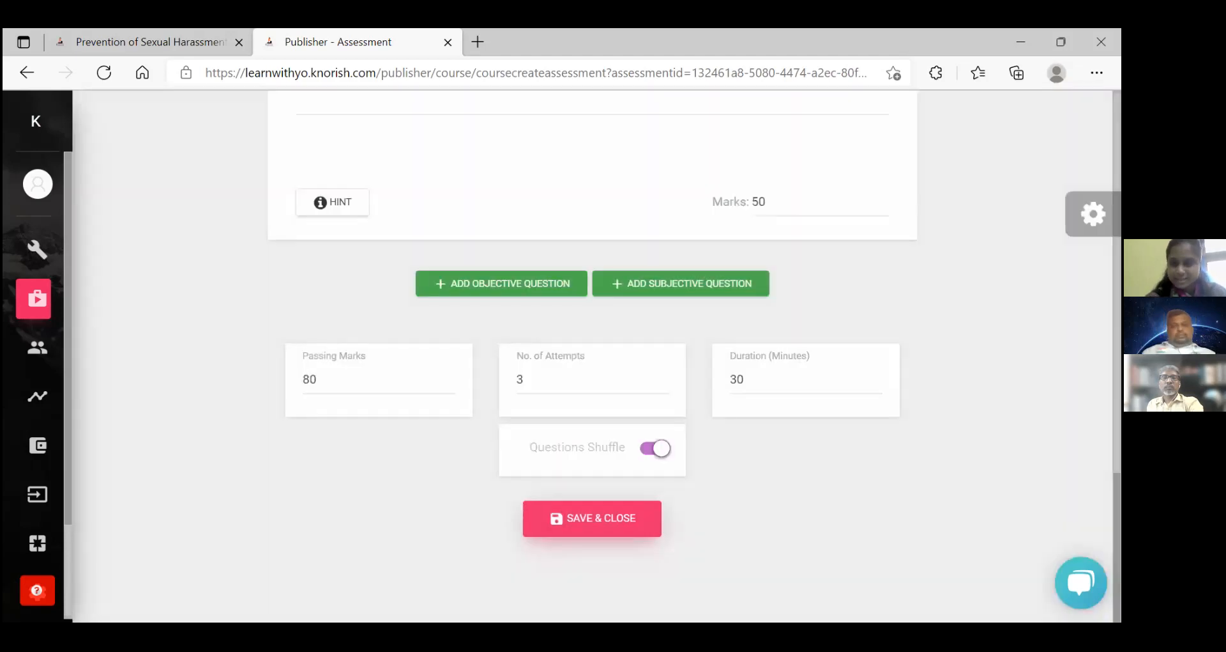
pyautogui.scroll(7, 593, 356)
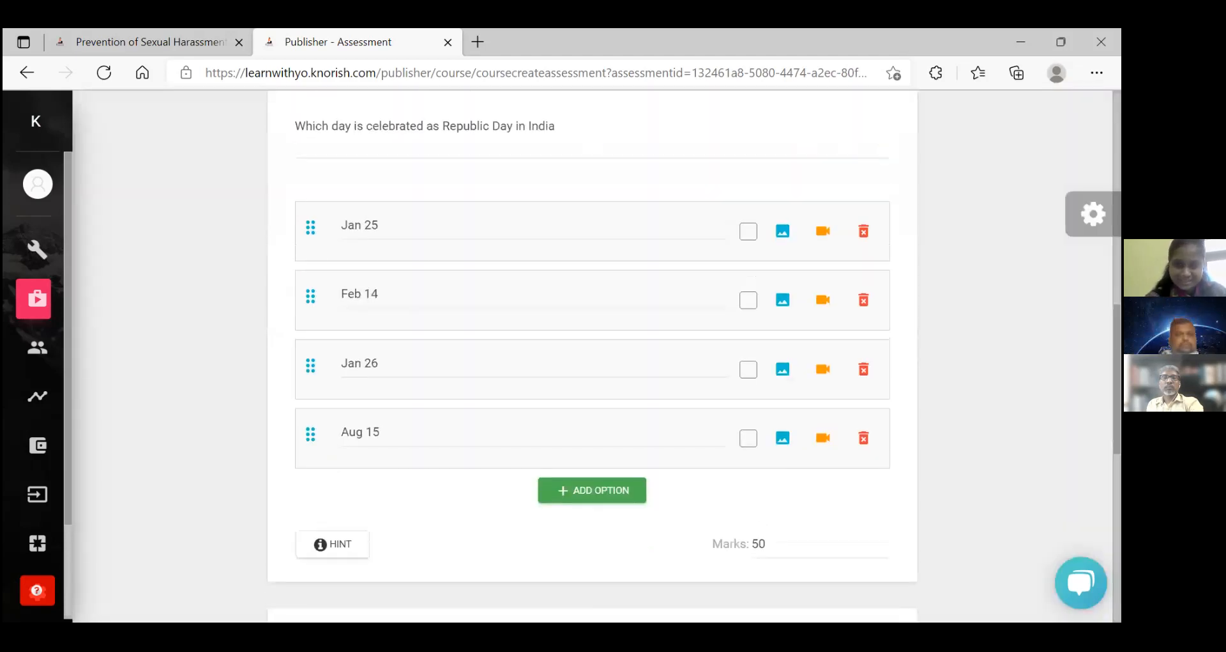
# Step: Mark Jan 26 as the correct answer to the Republic Day date question, and save and close the assessment
pyautogui.click(750, 378)
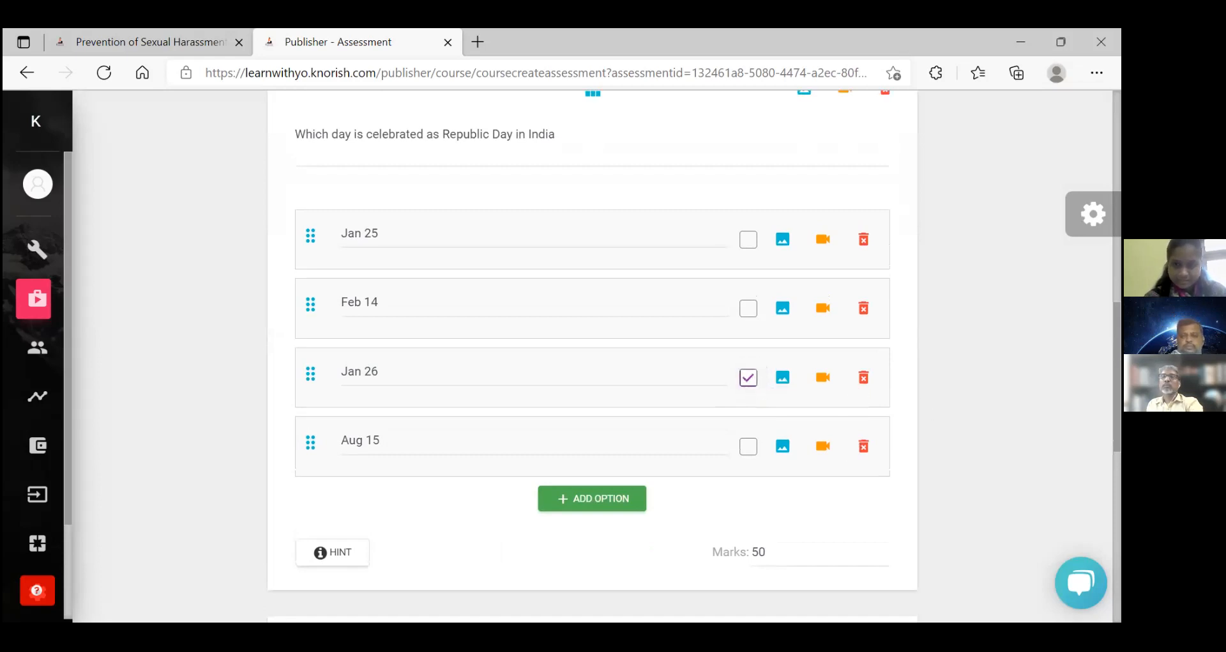
pyautogui.scroll(-9, 593, 356)
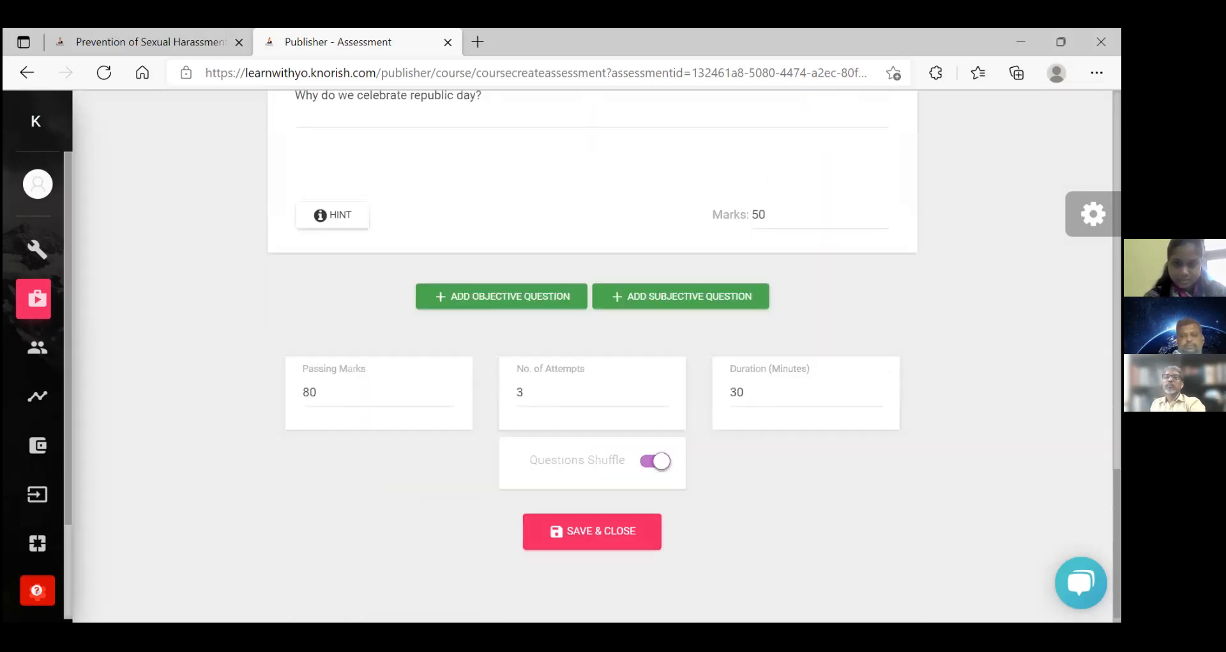
pyautogui.click(653, 531)
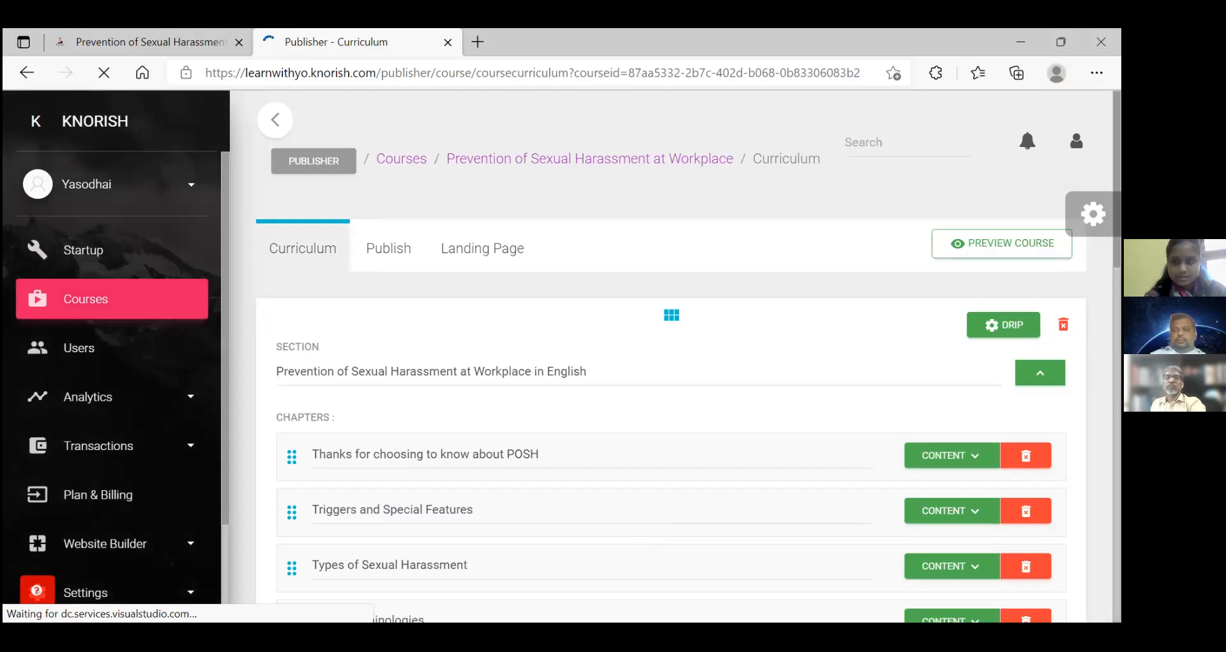
# Step: Expand the content of the second chapter in the Joint Course section to check its assessment
pyautogui.scroll(-14, 671, 356)
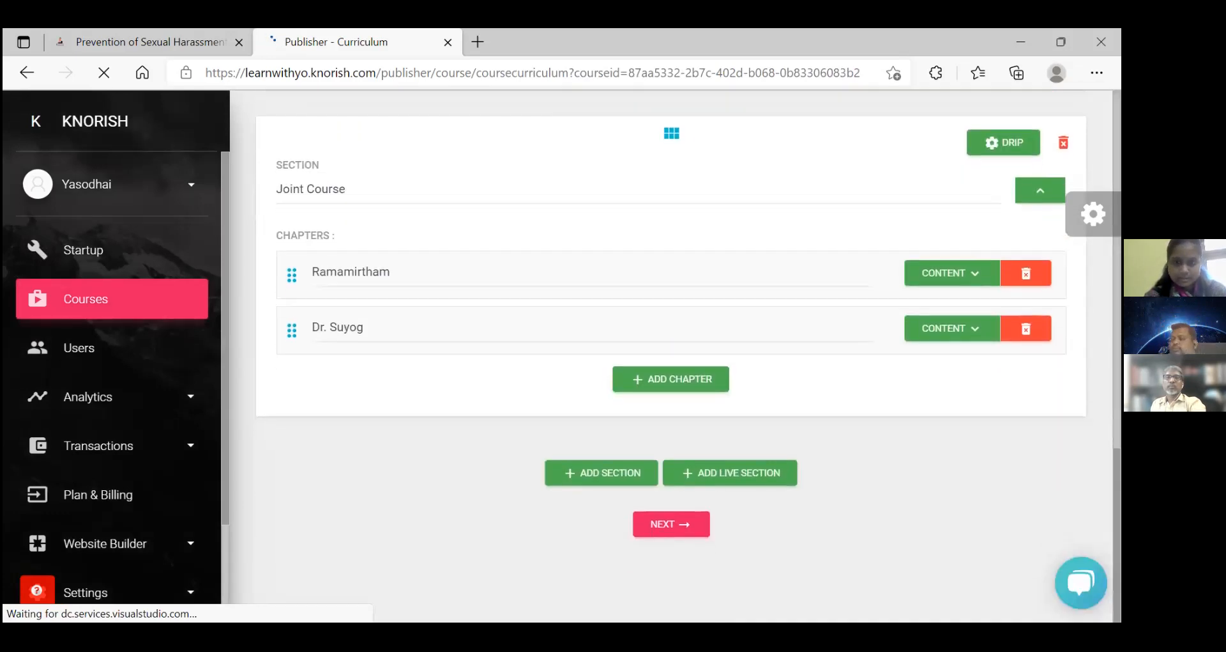
pyautogui.click(982, 339)
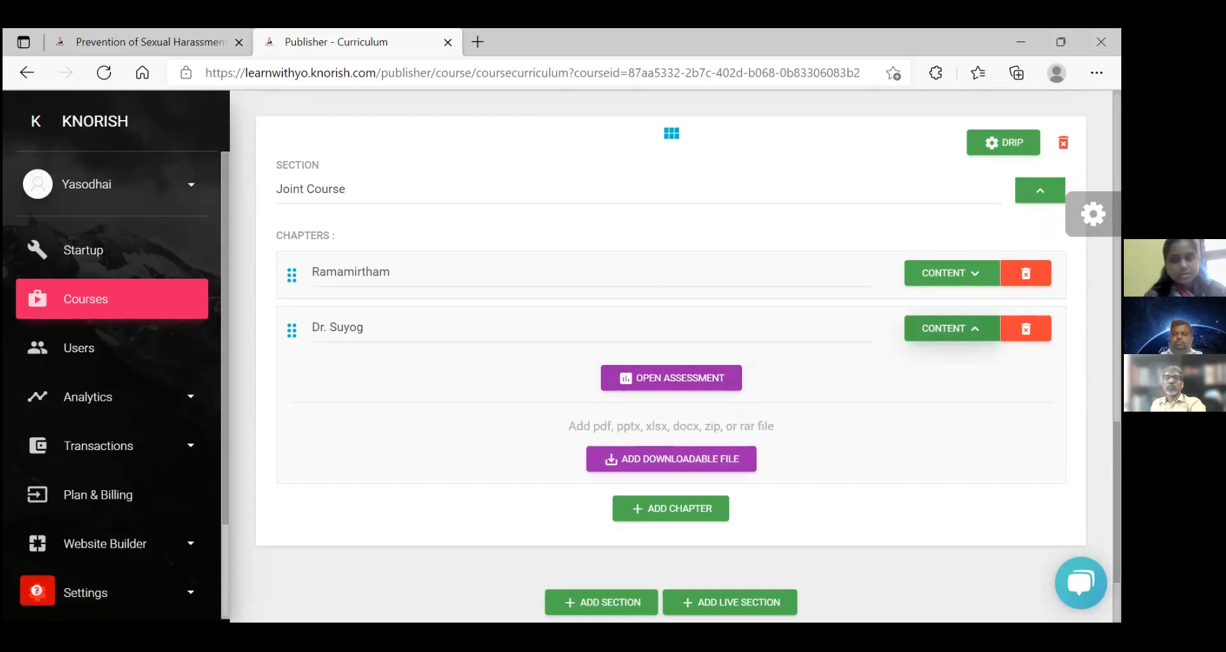
pyautogui.scroll(-2, 670, 352)
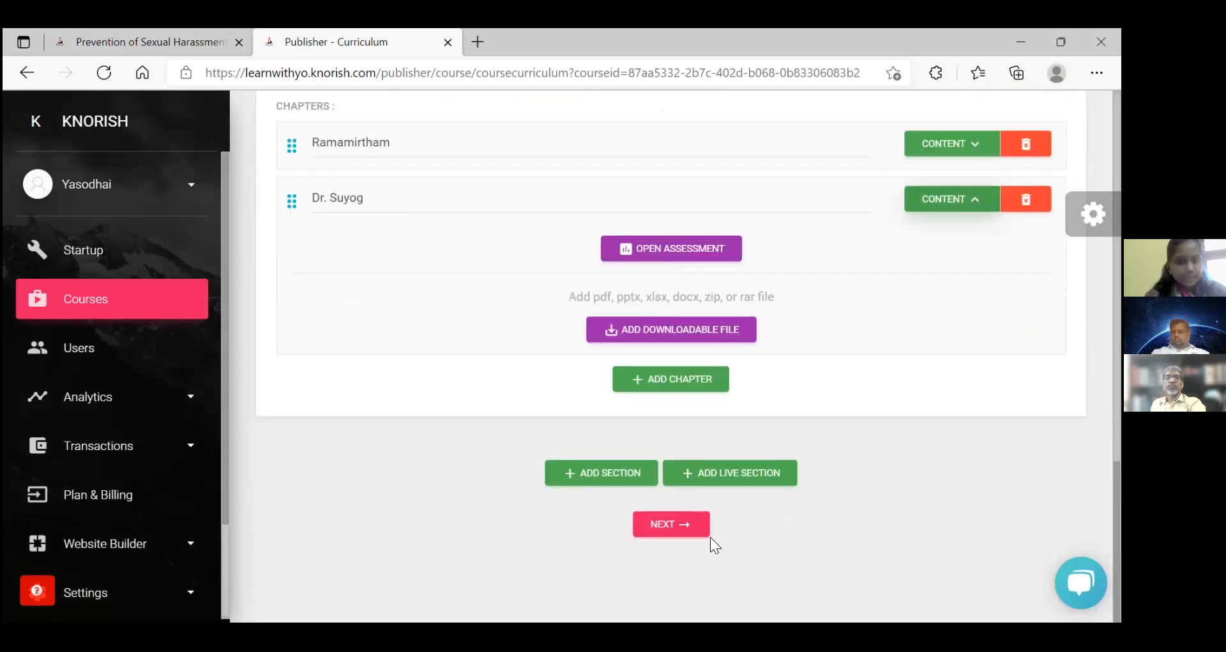
# Step: Go on to the course's Publish settings and review language, prices, visibility, categories, expiry, certificate, chat and sales limit options
pyautogui.click(692, 537)
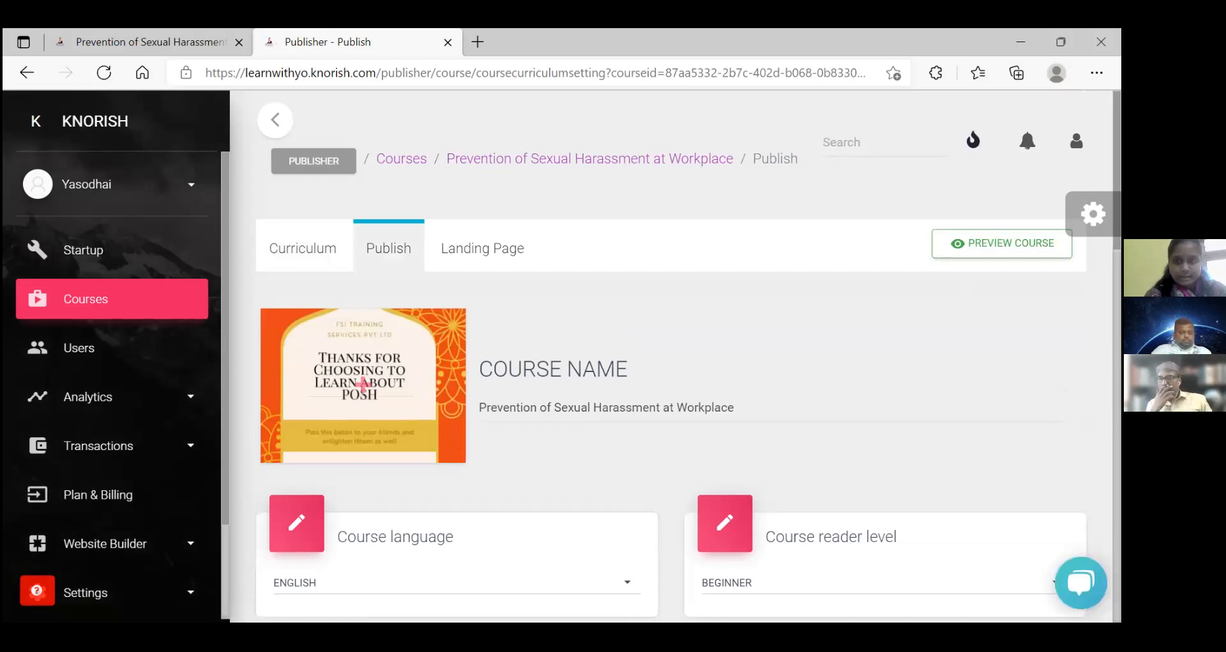
pyautogui.scroll(-3, 671, 354)
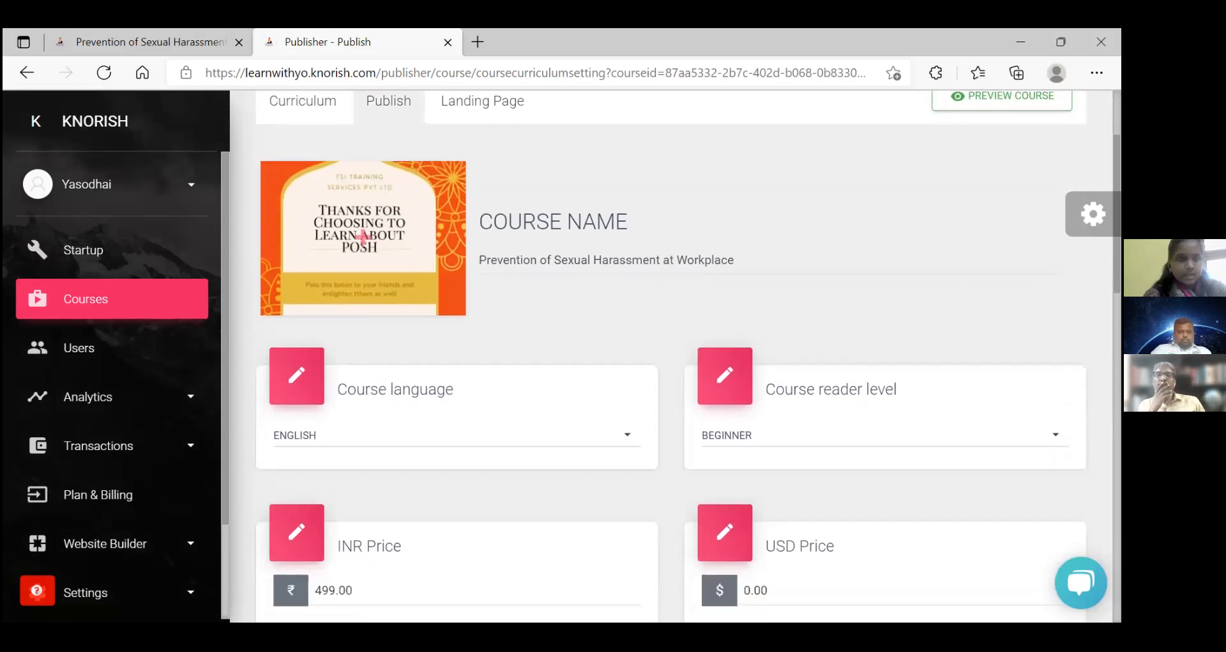
pyautogui.scroll(-1, 690, 355)
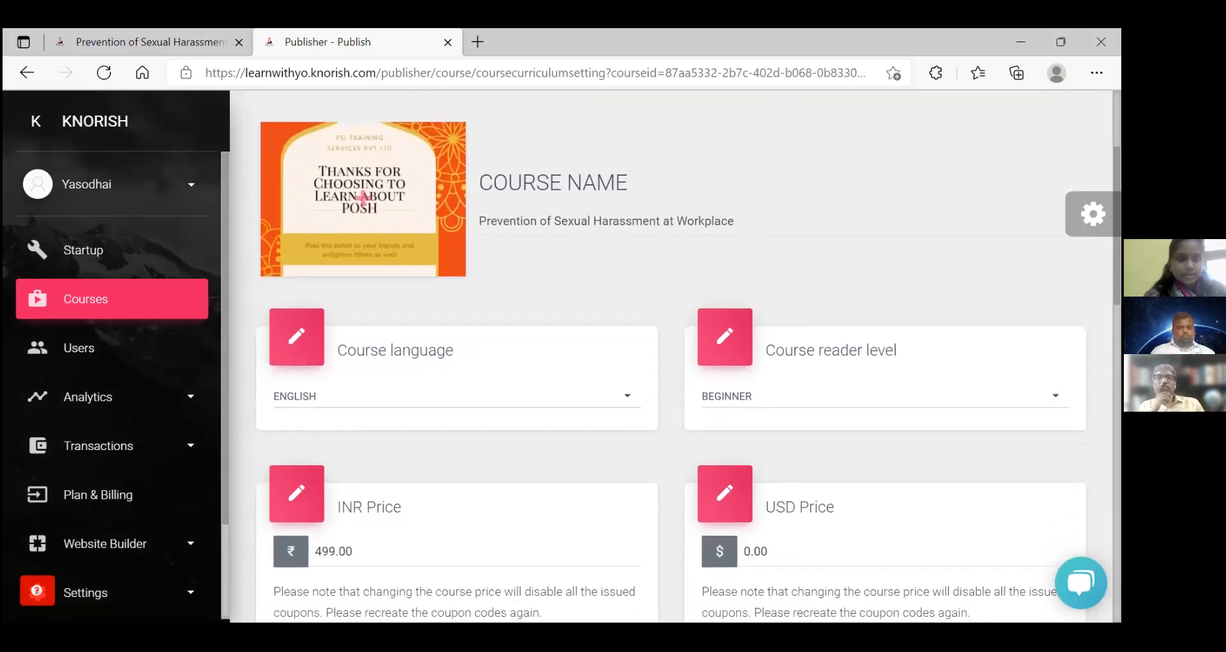
pyautogui.scroll(-1, 670, 355)
pyautogui.scroll(-3, 670, 355)
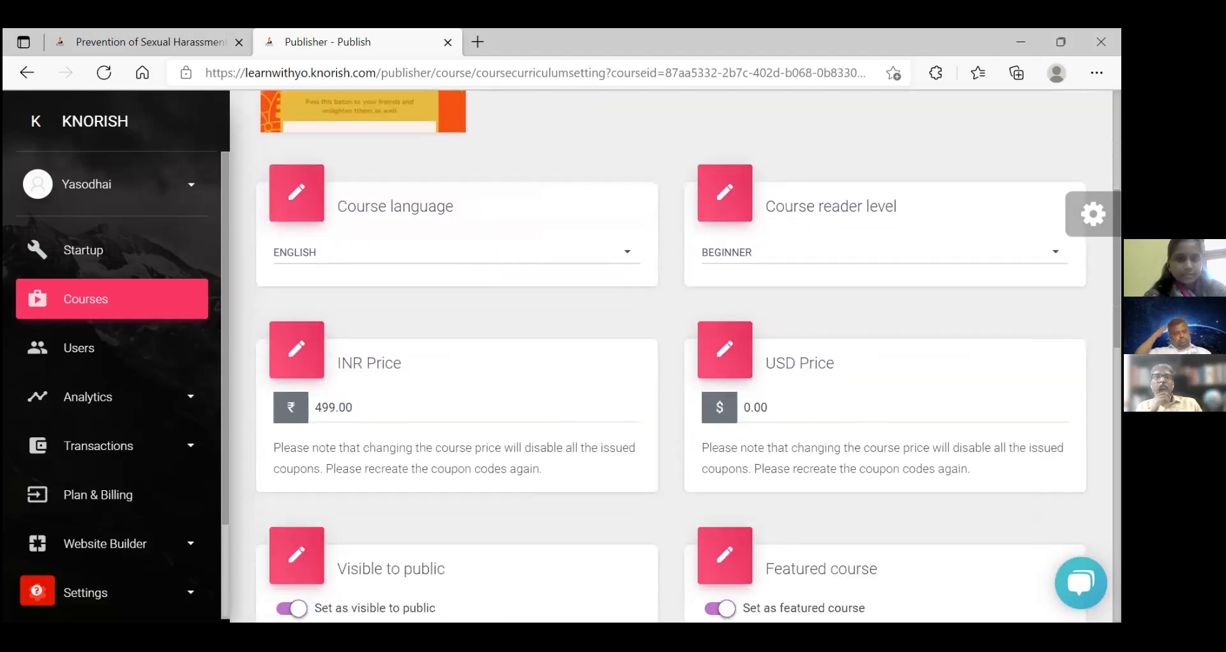
pyautogui.scroll(-2, 690, 354)
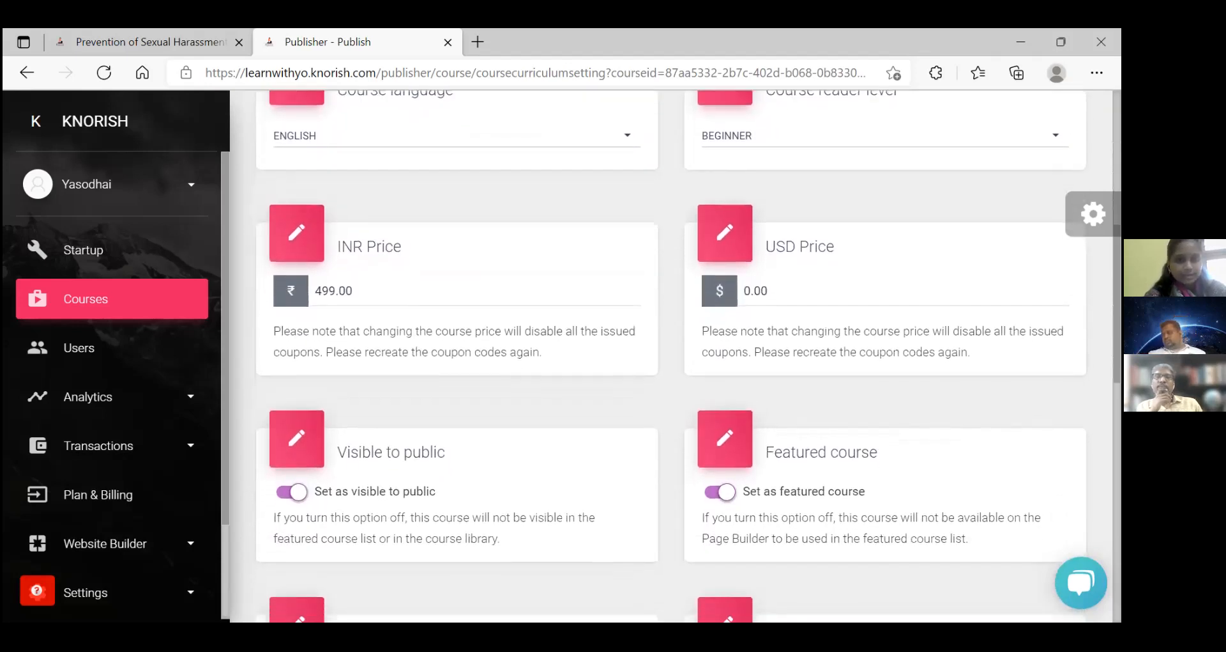
pyautogui.scroll(-3, 690, 354)
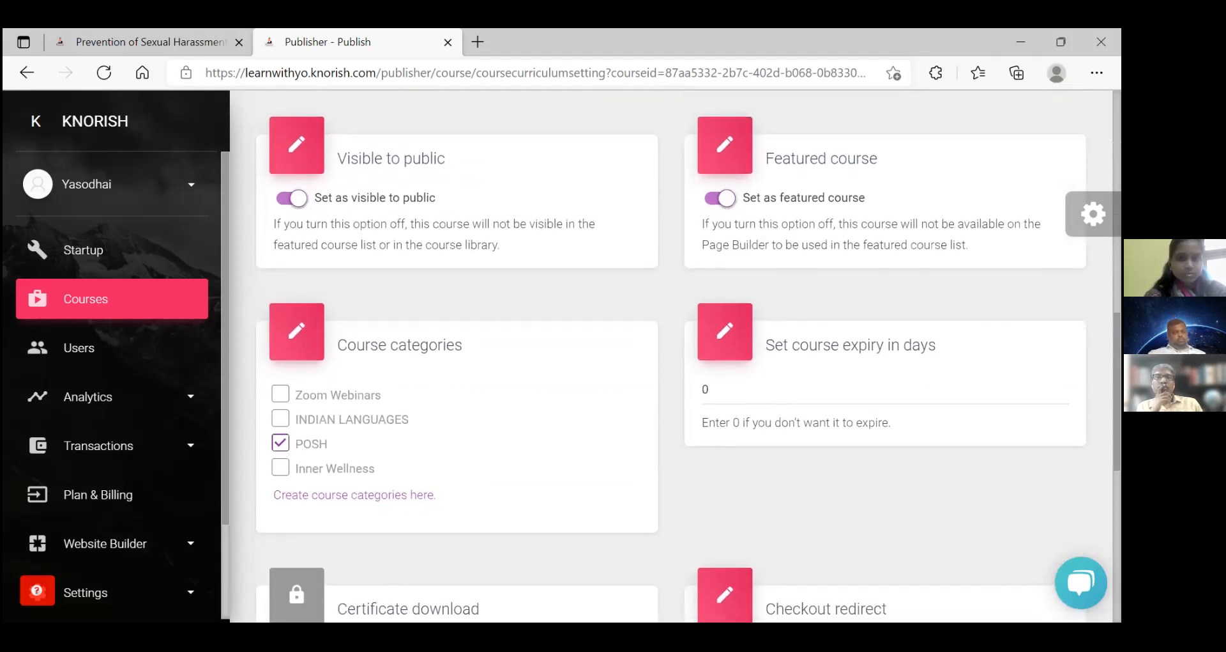
pyautogui.scroll(-3, 690, 355)
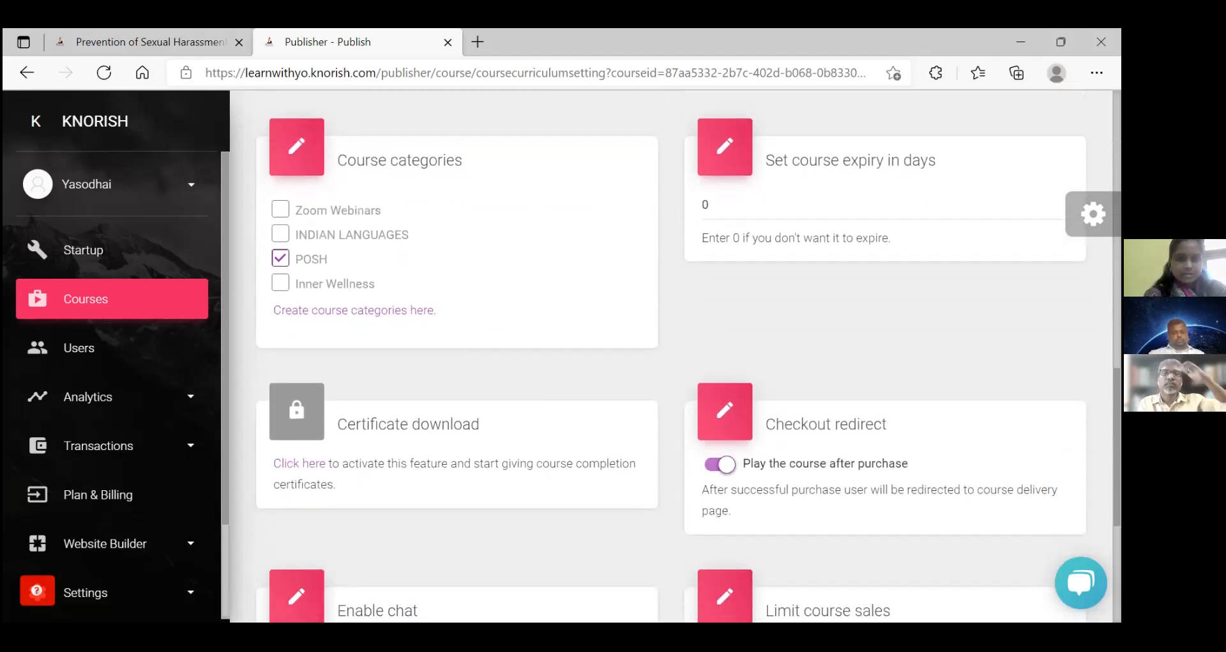
pyautogui.scroll(-3, 952, 445)
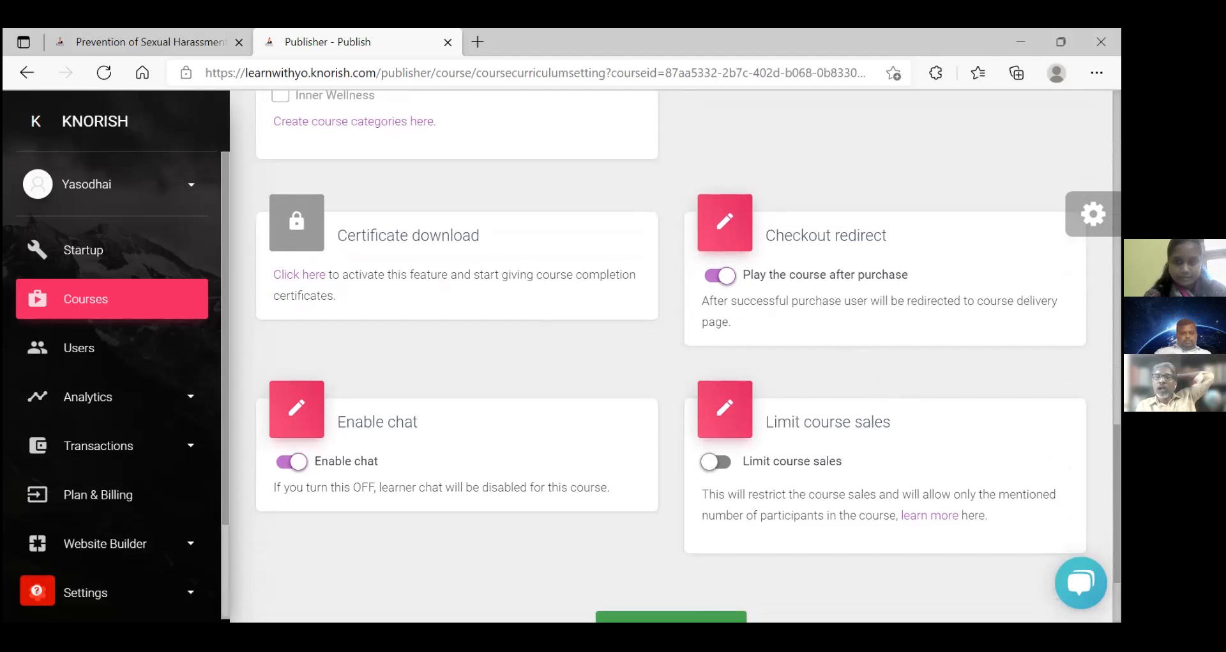
pyautogui.scroll(-2, 672, 357)
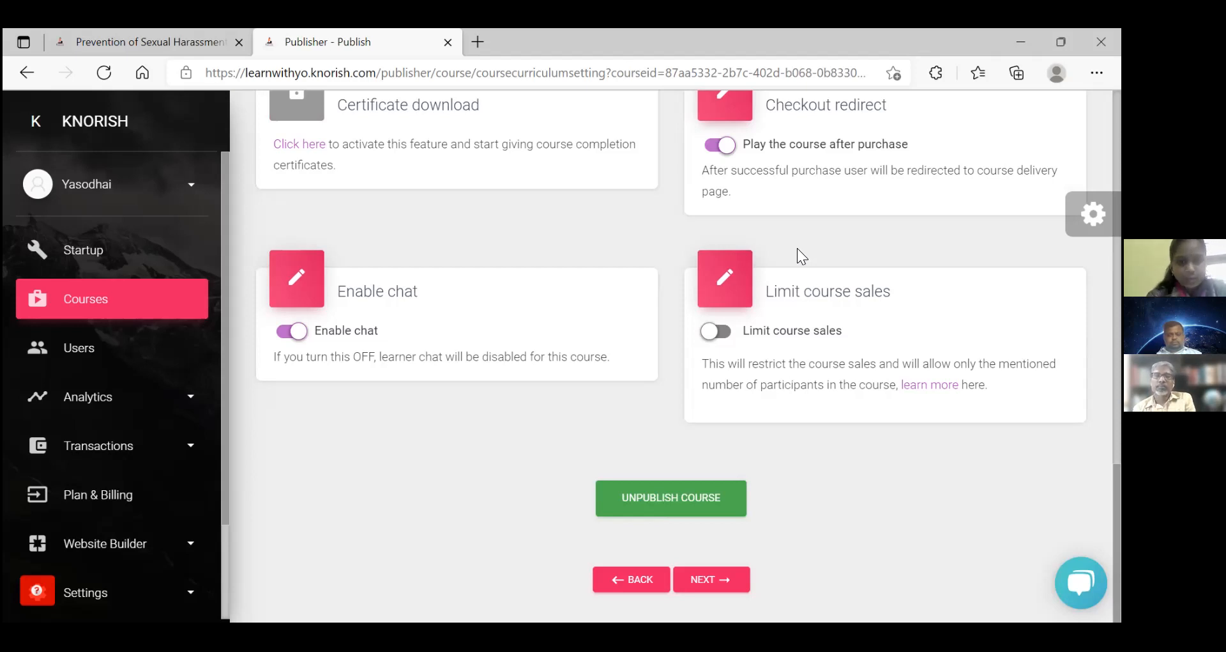
# Step: Go on to the course's Landing Page settings and look through the active theme and the page templates
pyautogui.click(721, 583)
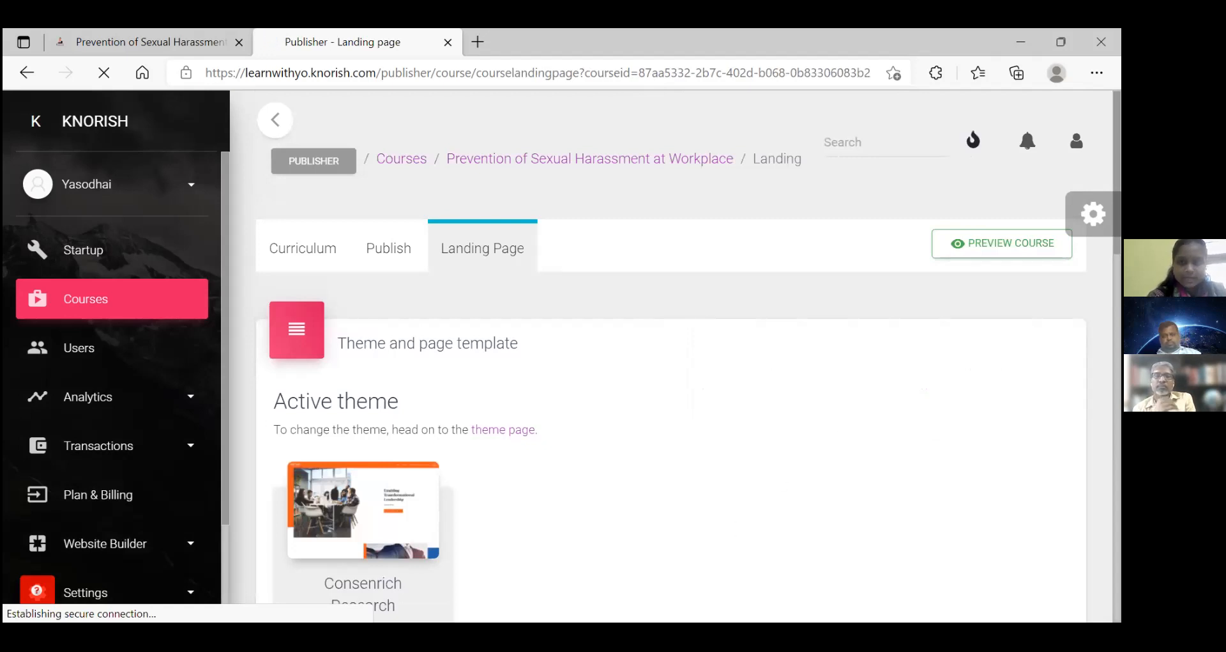
pyautogui.scroll(-3, 671, 356)
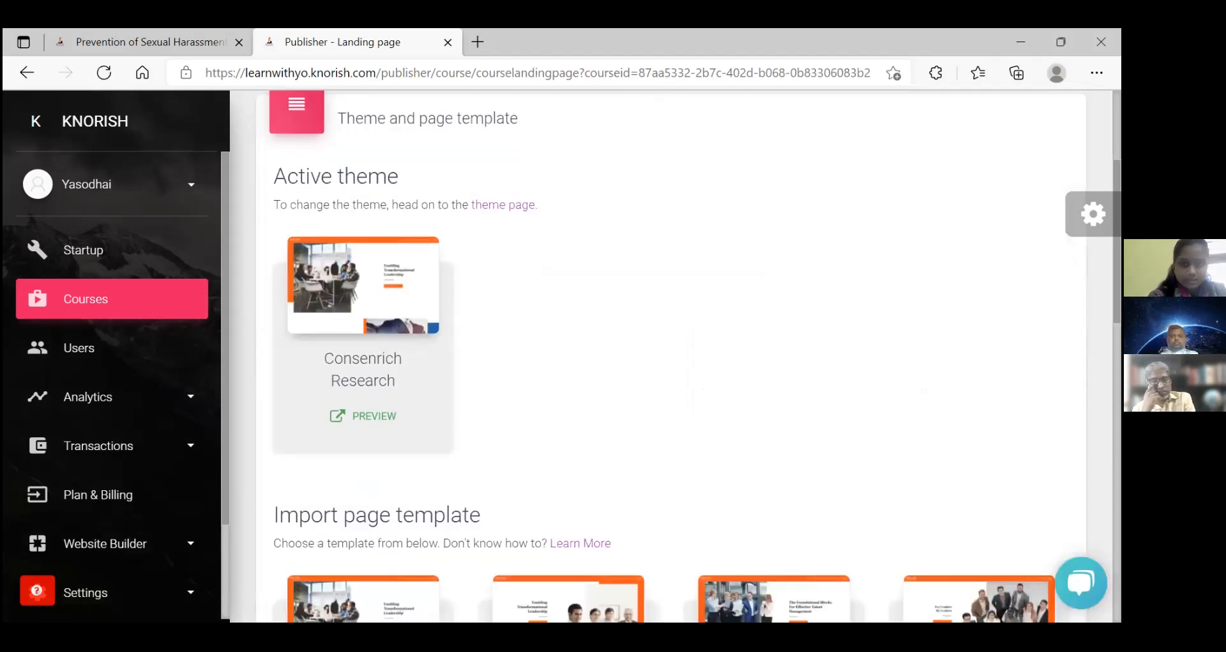
pyautogui.scroll(-15, 362, 212)
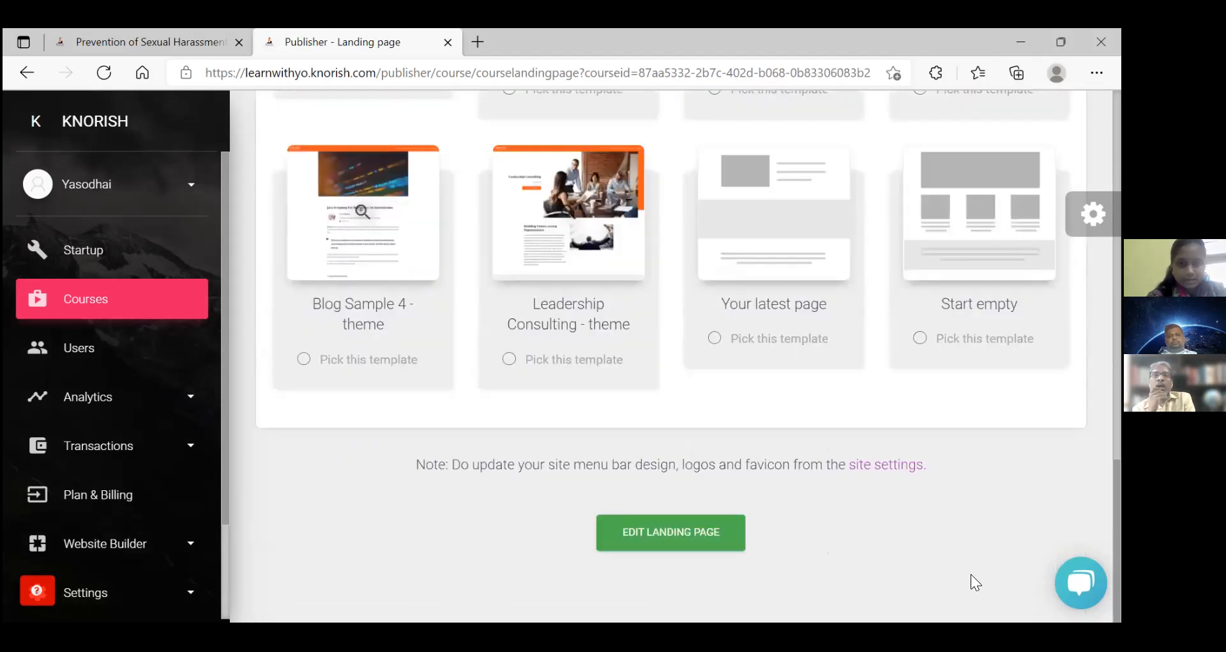
pyautogui.scroll(18, 362, 211)
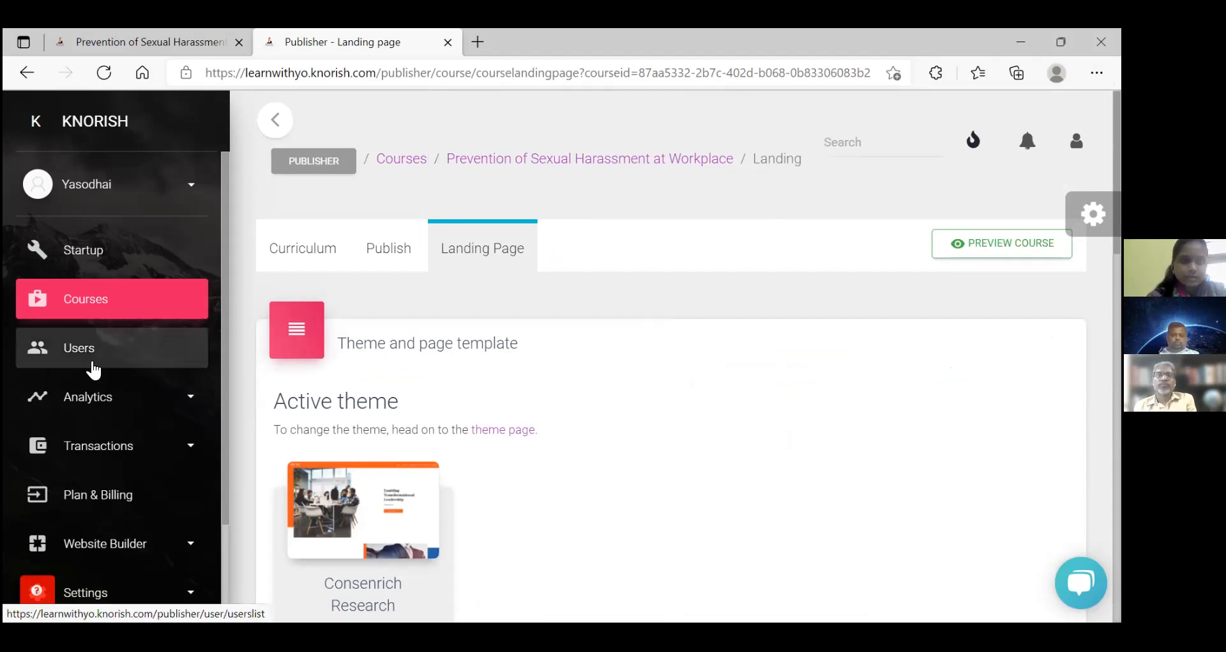
# Step: Open the User Engagement analytics and view the overall figures and report filters
pyautogui.click(97, 397)
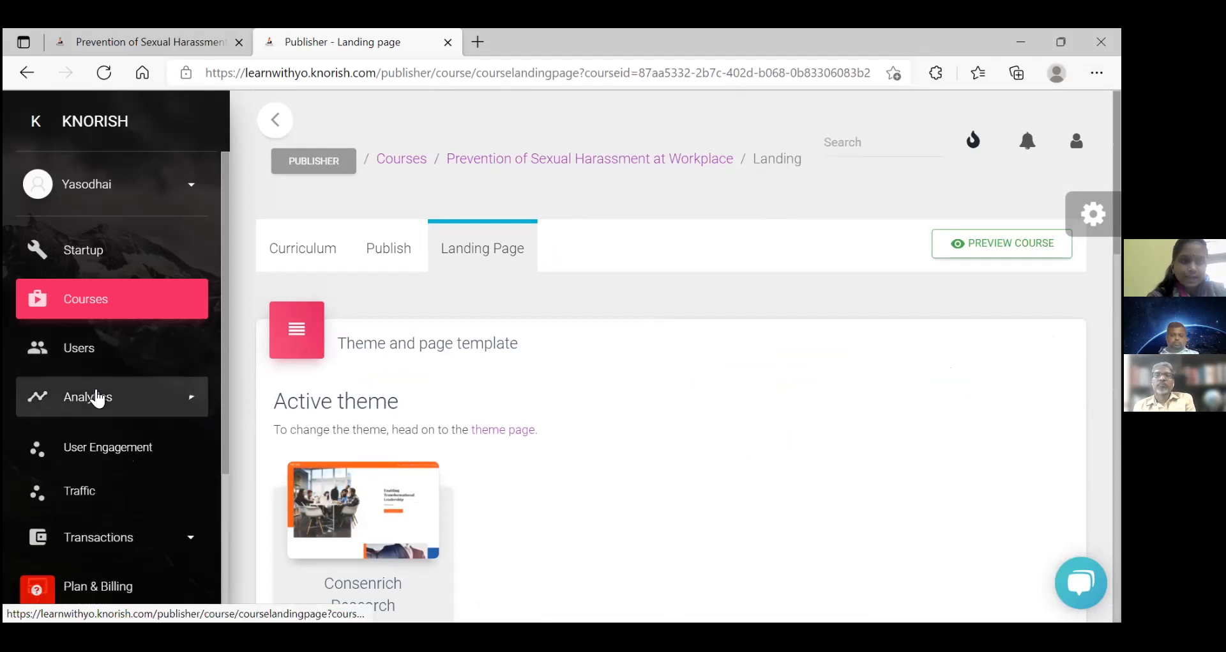
pyautogui.click(135, 462)
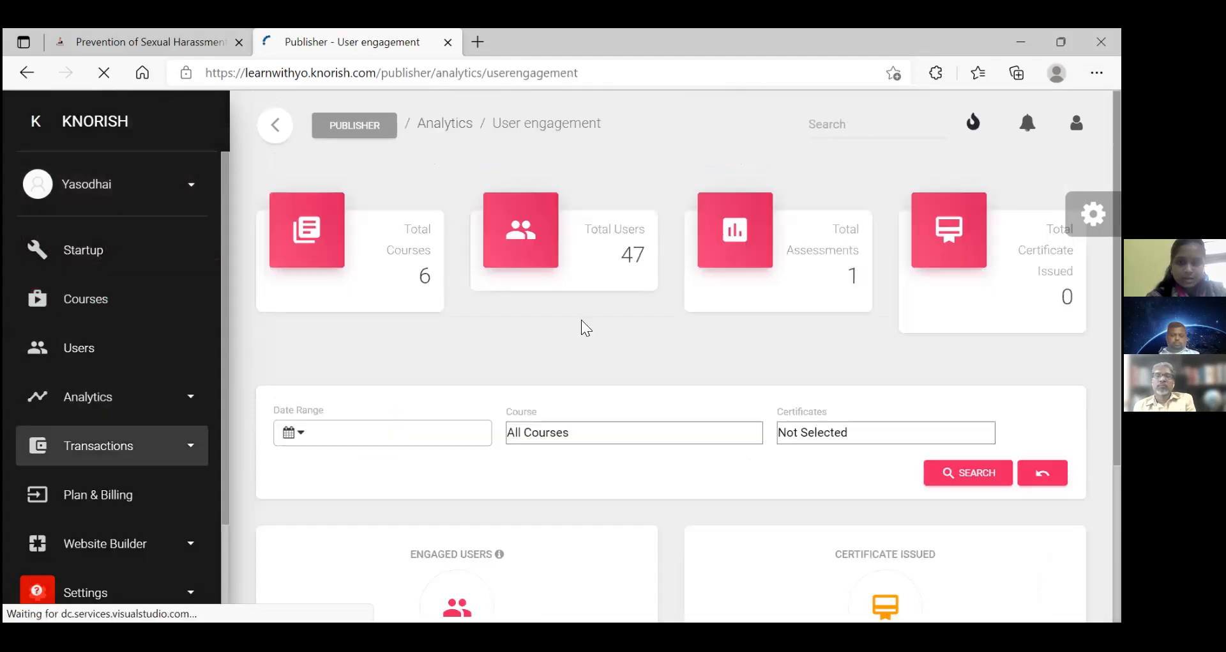
pyautogui.scroll(-1, 671, 356)
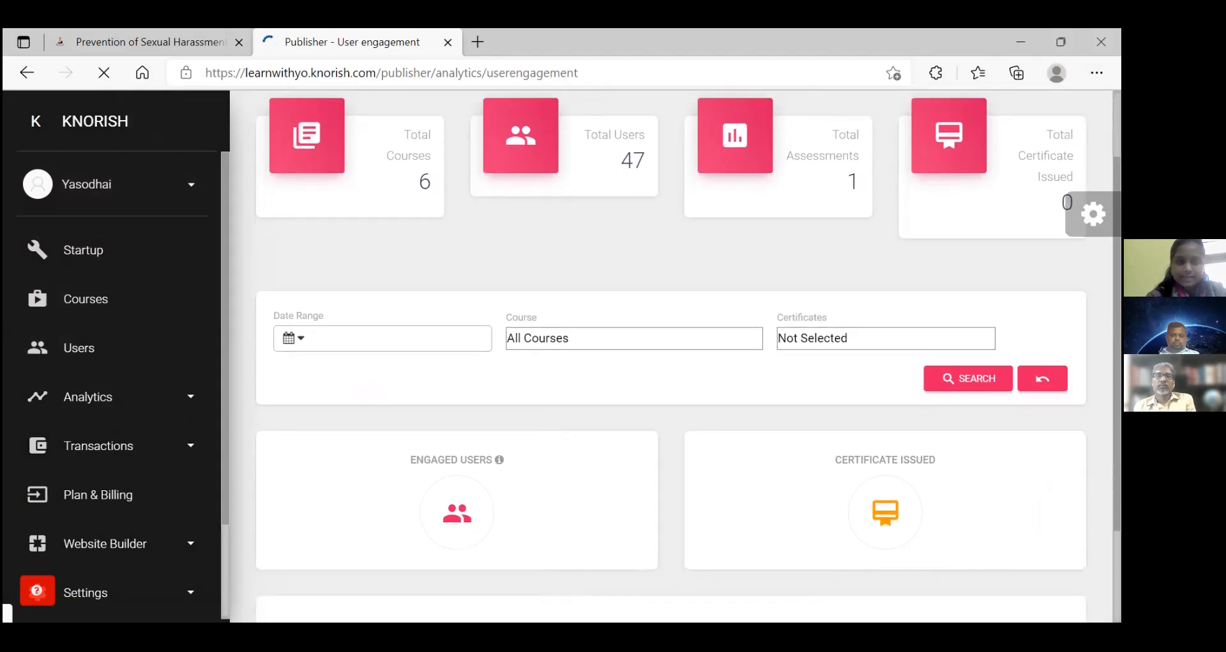
pyautogui.scroll(-2, 670, 357)
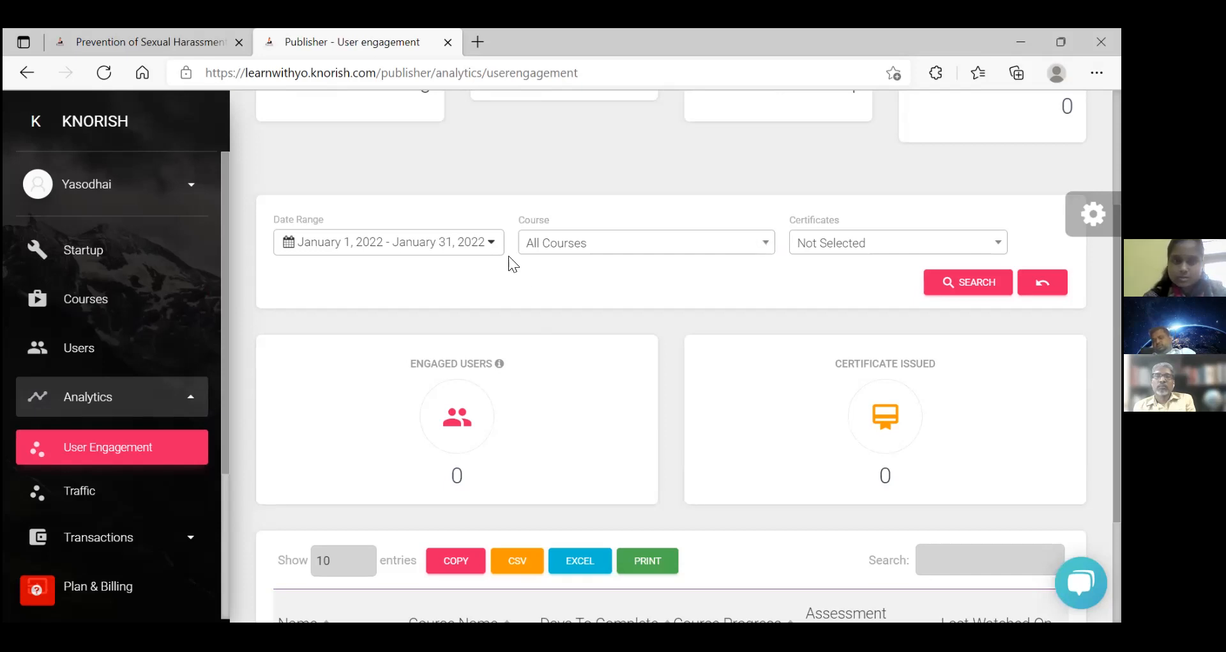
# Step: Filter the user engagement report to the last 1 year and the LEARNING HINDI MADE EASY course, and run the search
pyautogui.click(490, 243)
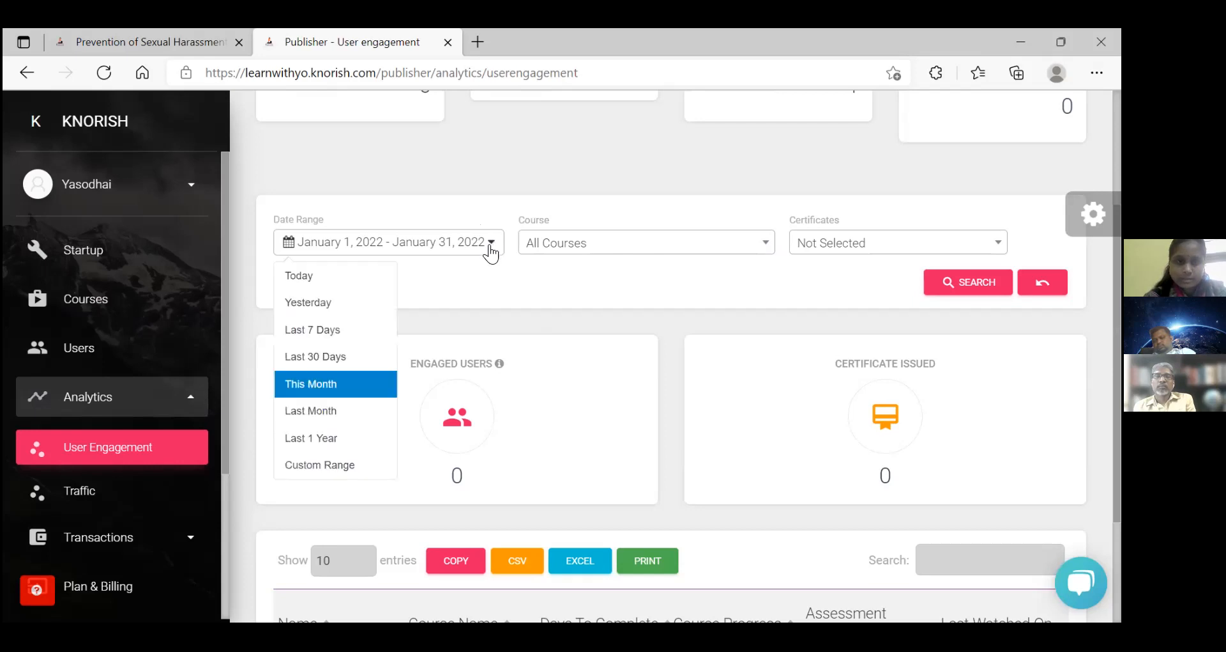
pyautogui.click(343, 438)
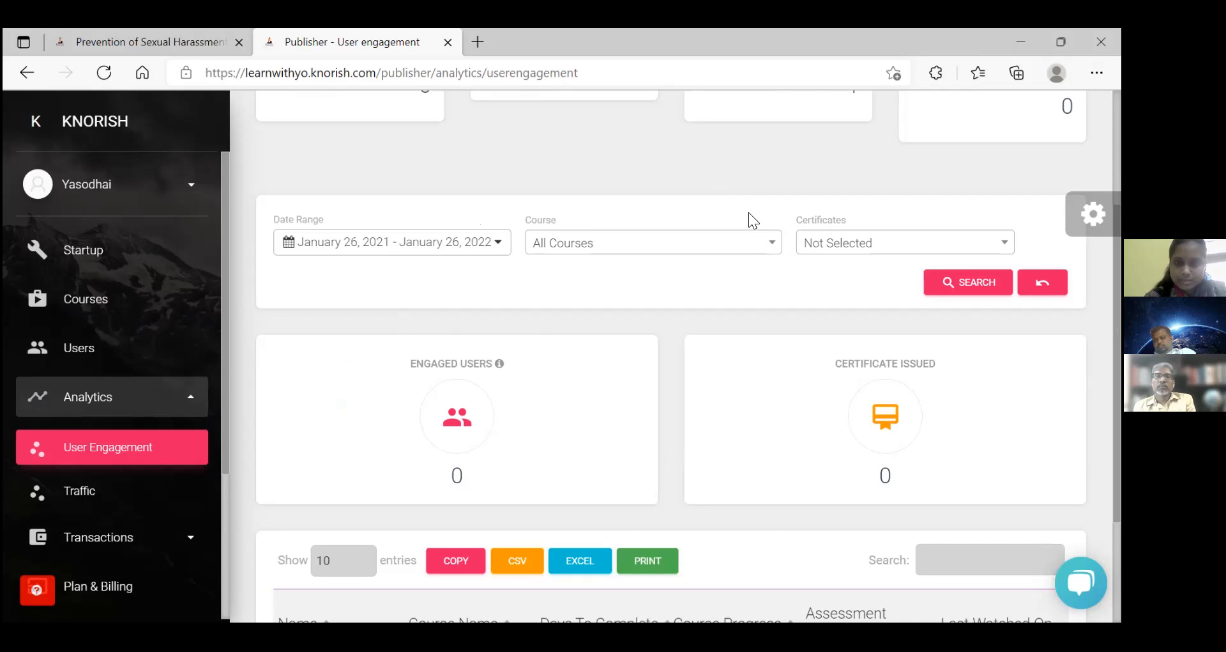
pyautogui.click(774, 254)
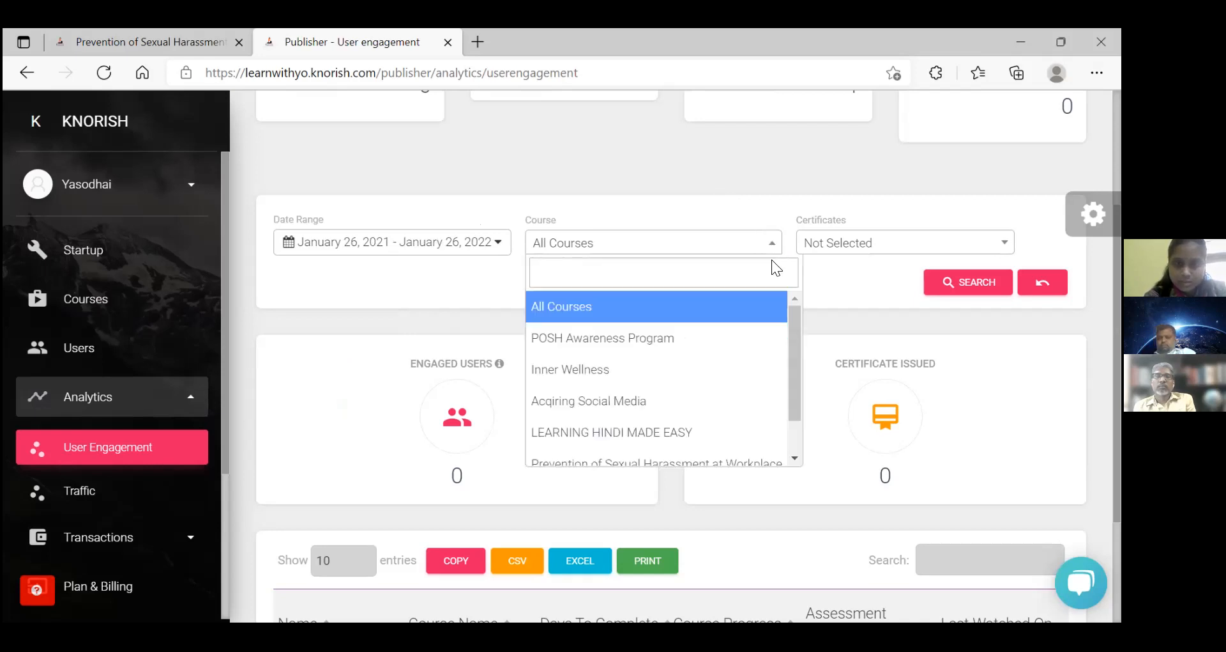
pyautogui.click(731, 438)
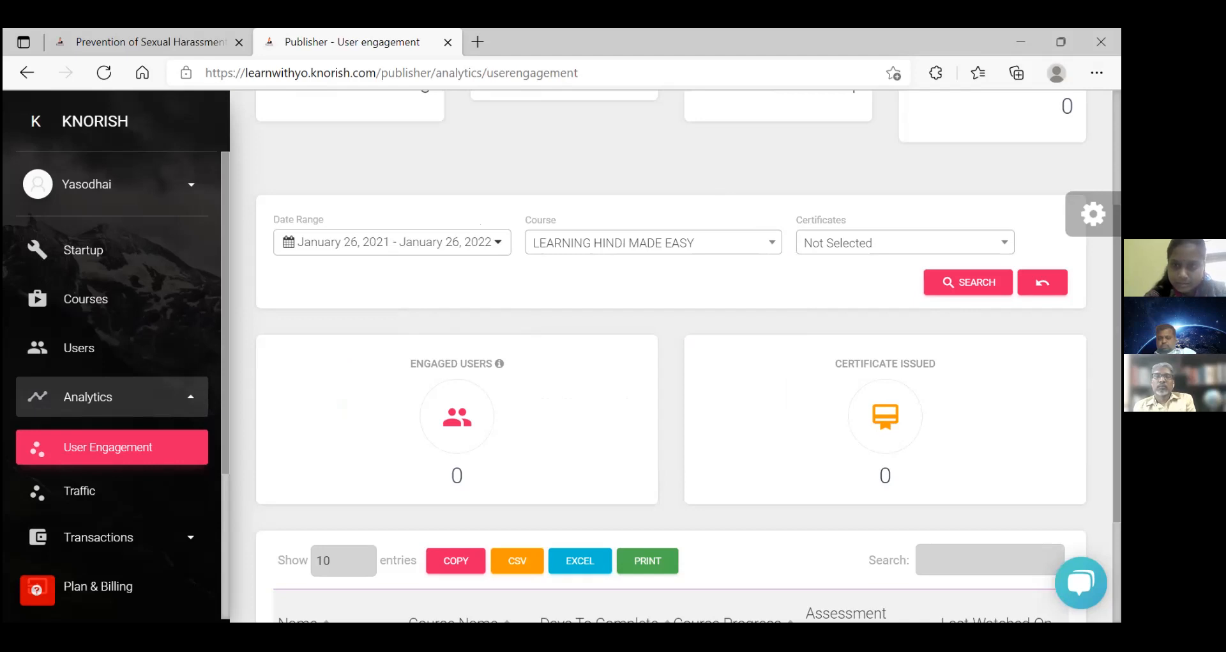
pyautogui.scroll(-3, 689, 356)
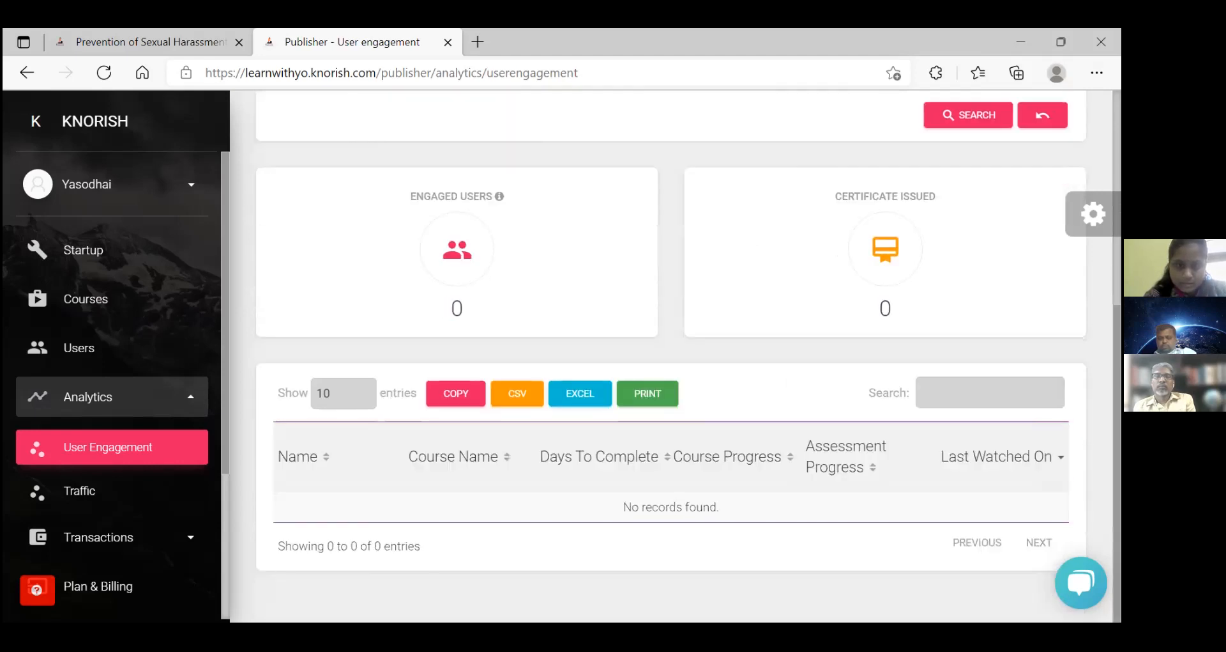
pyautogui.scroll(4, 671, 357)
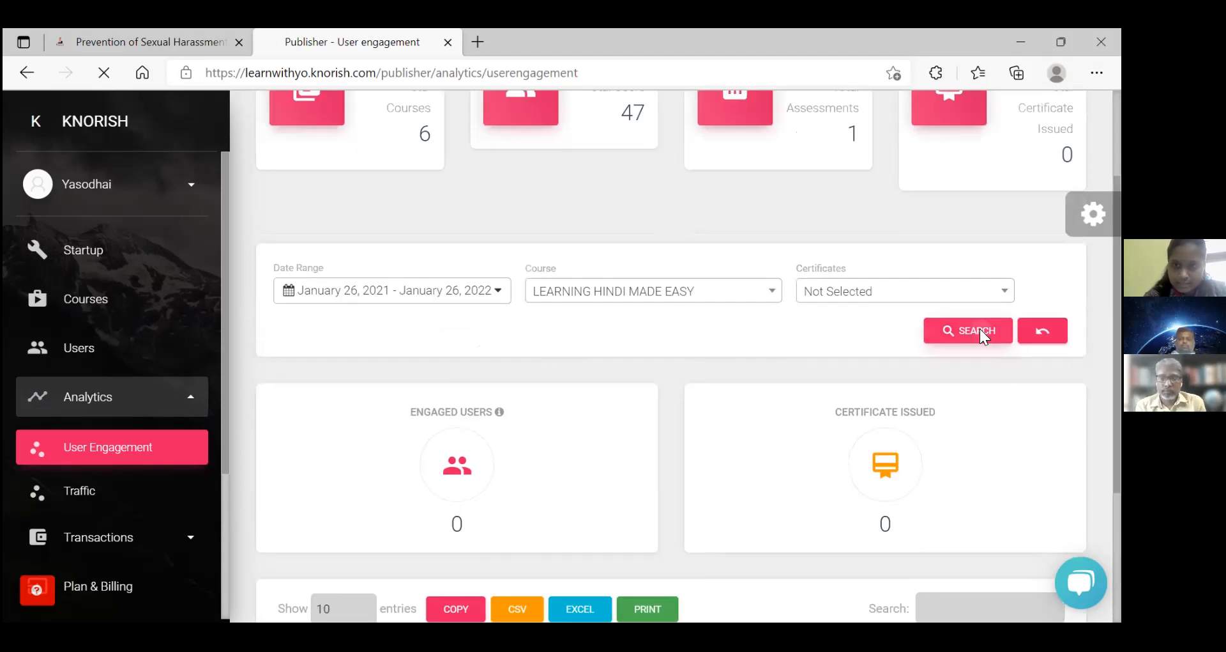
pyautogui.click(982, 334)
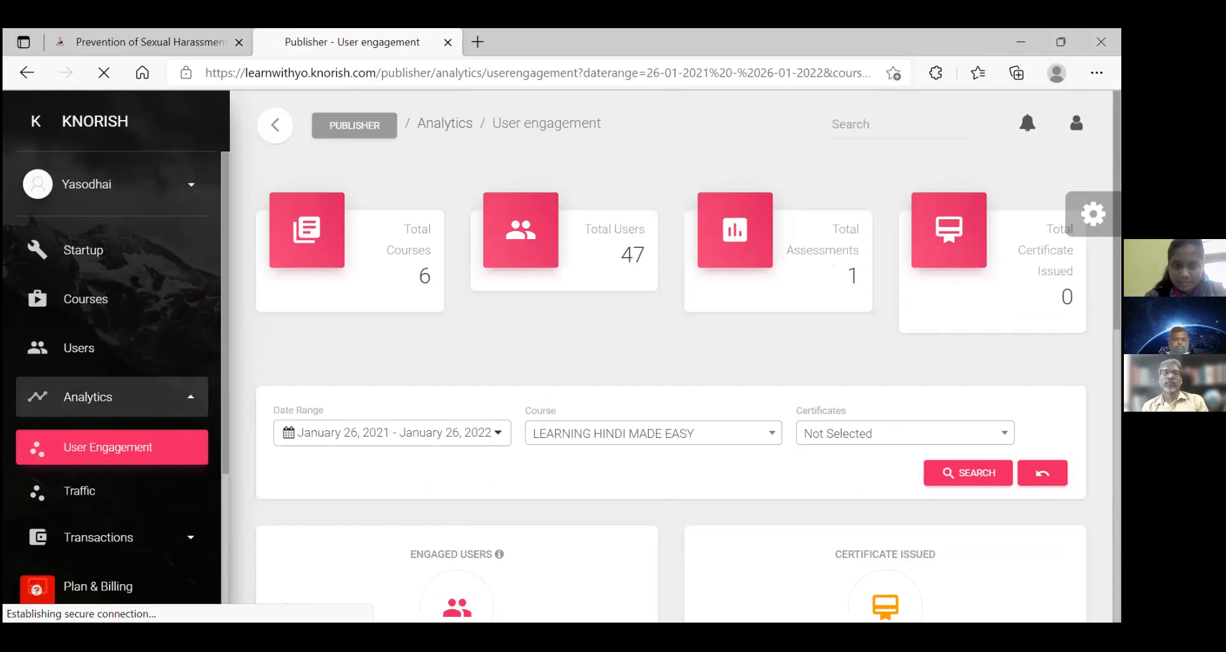
# Step: Examine the engaged users, certificates issued, and each learner's course and assessment progress in the filtered report
pyautogui.scroll(-4, 671, 355)
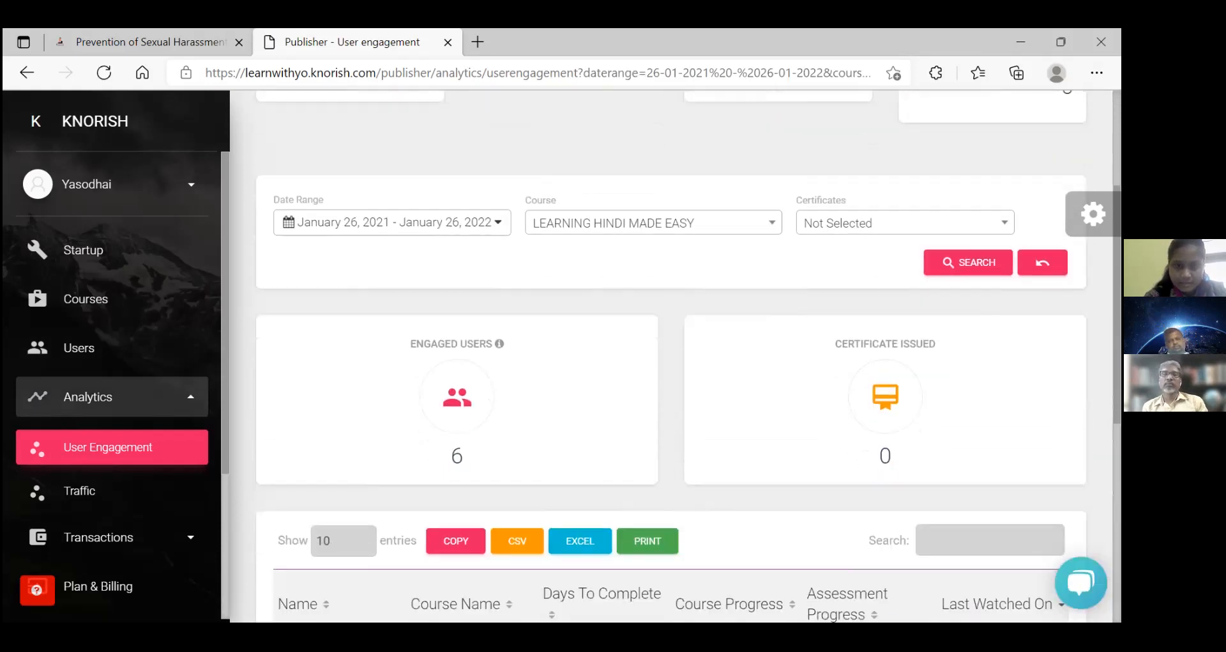
pyautogui.scroll(-3, 671, 356)
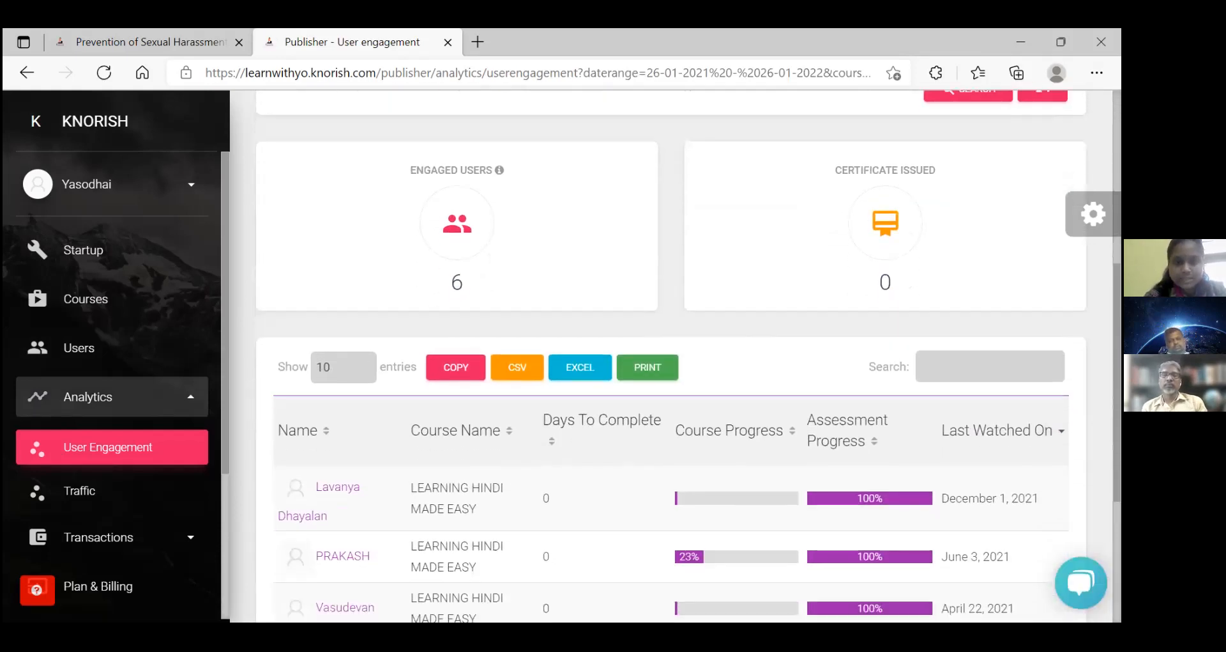
pyautogui.scroll(-1, 671, 356)
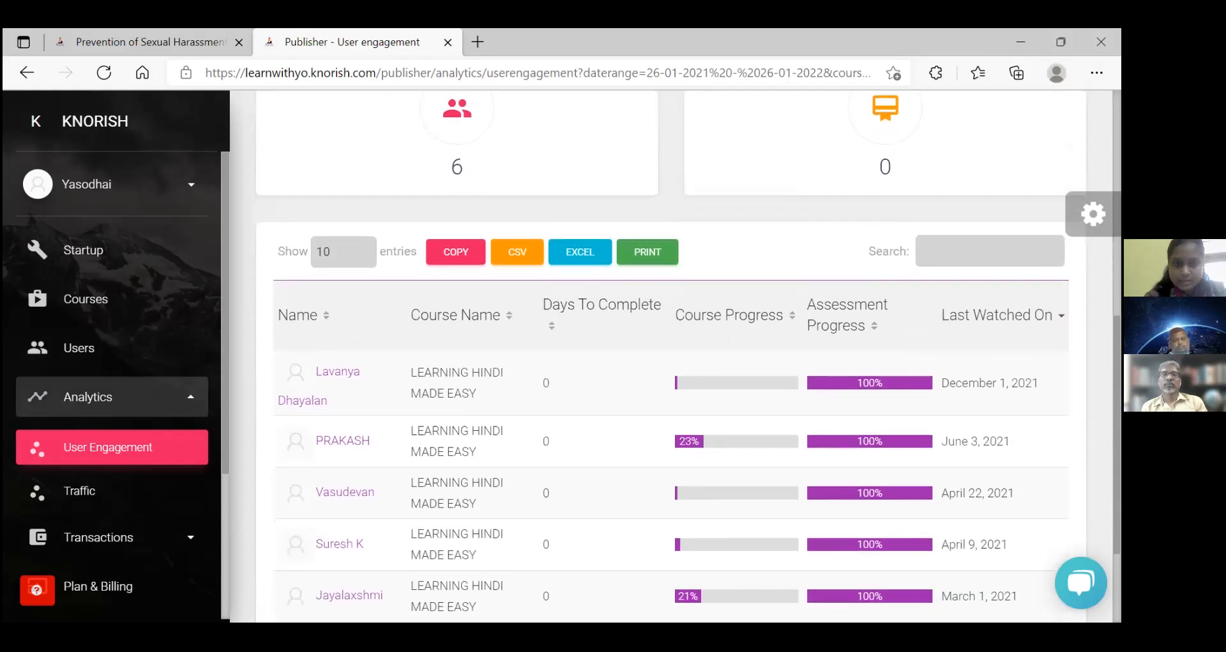
pyautogui.scroll(1, 670, 356)
pyautogui.scroll(2, 671, 356)
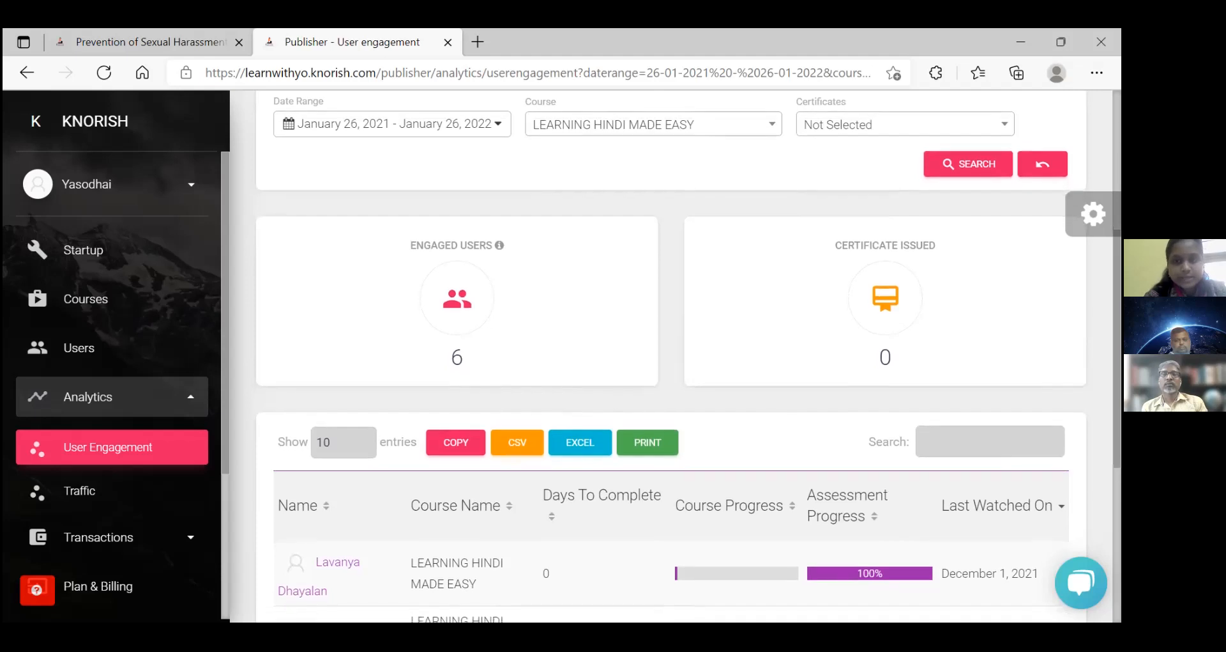
pyautogui.scroll(-1, 671, 356)
pyautogui.scroll(-3, 671, 356)
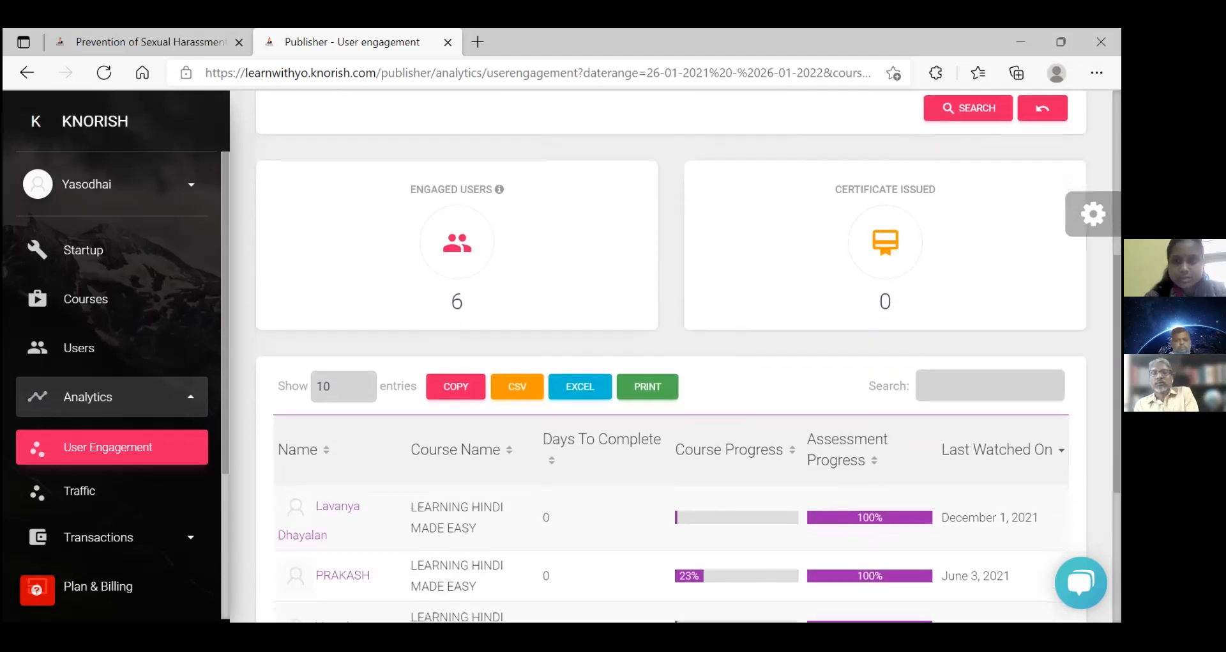
# Step: Compare the course progress of the individual learners listed in the filtered engagement report
pyautogui.scroll(-2, 671, 356)
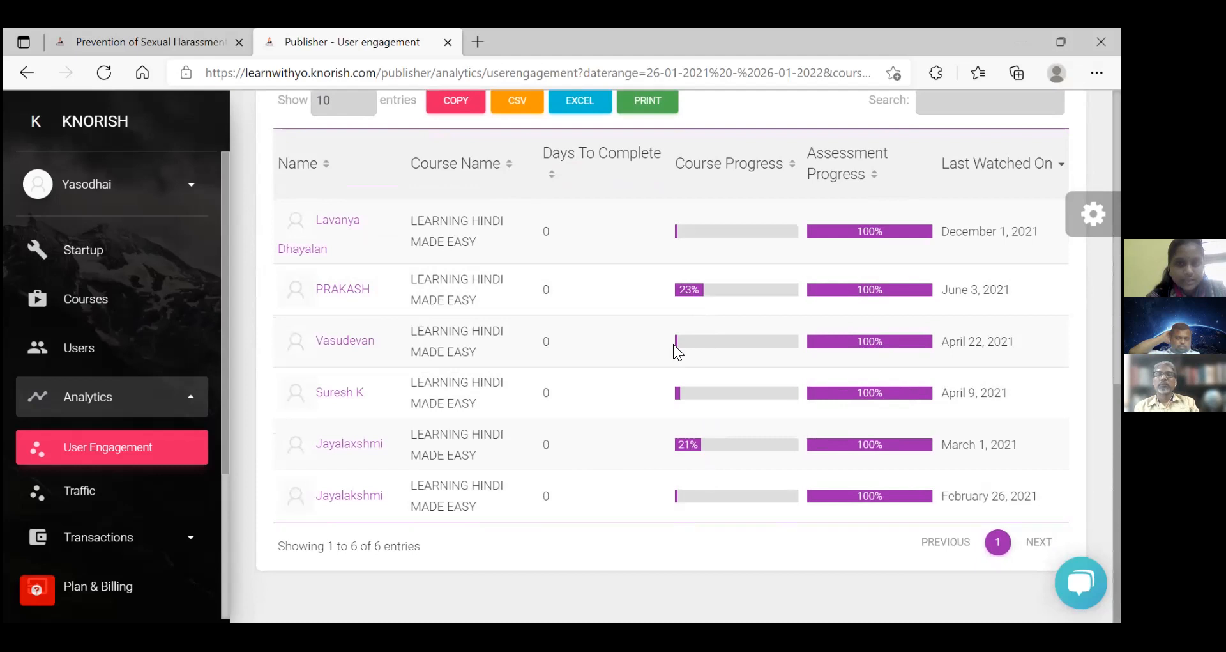
pyautogui.moveTo(679, 344)
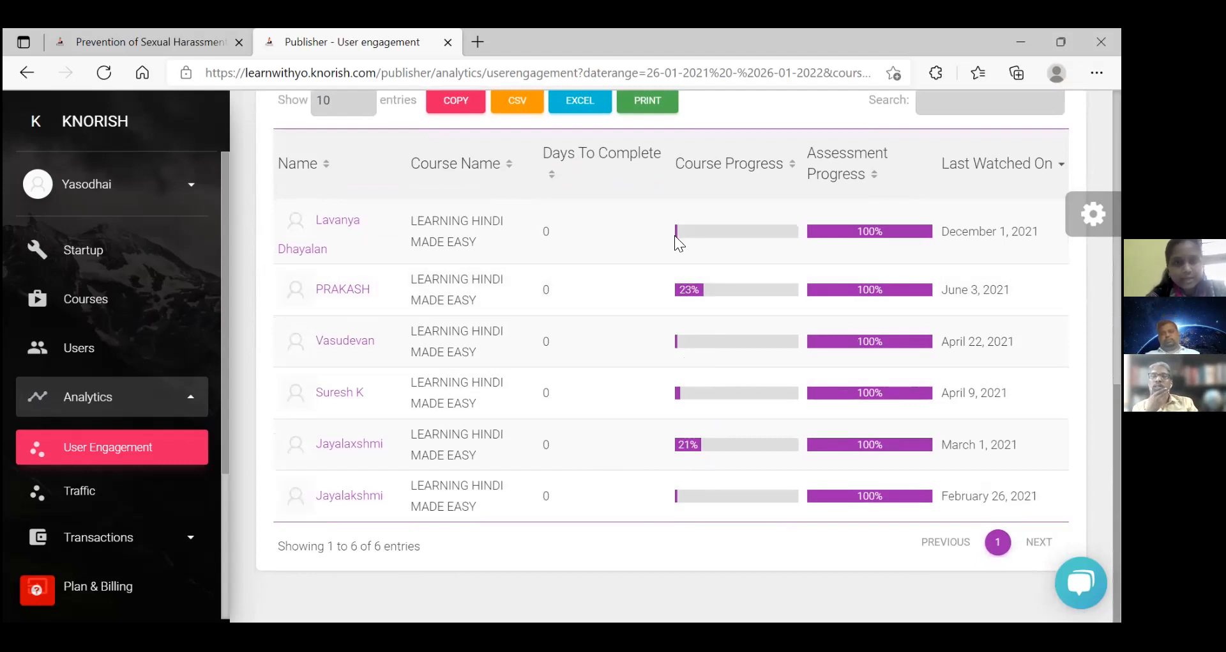
pyautogui.moveTo(677, 238)
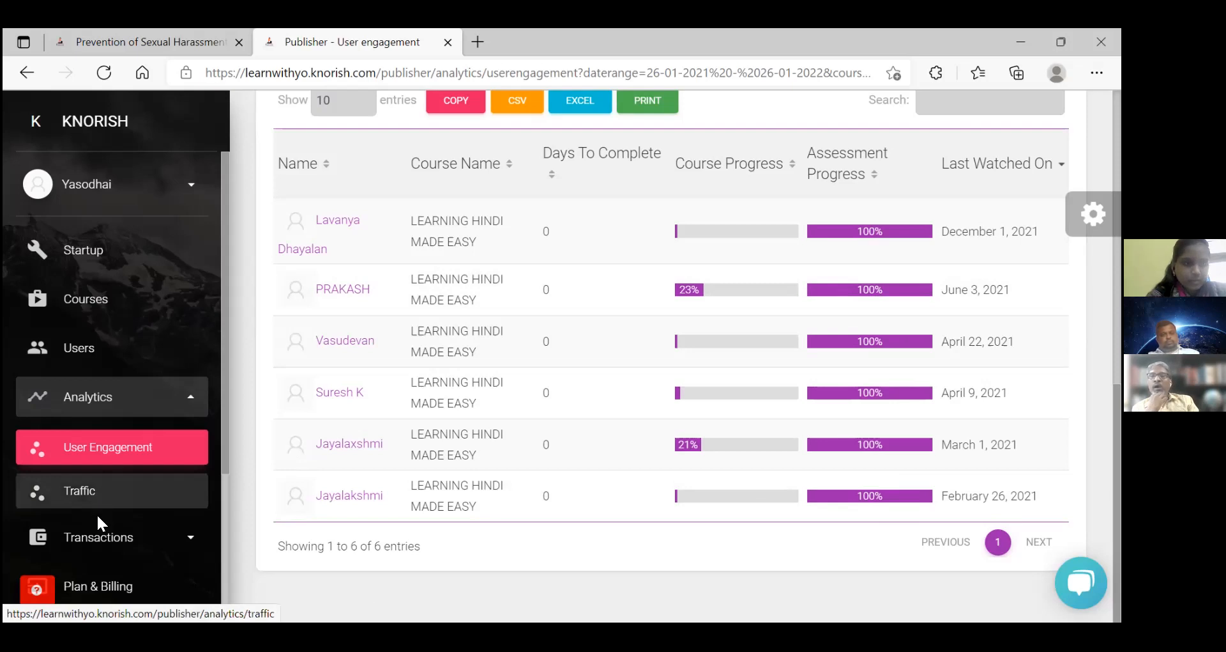
# Step: Open the course earning report among the transaction reports
pyautogui.click(102, 545)
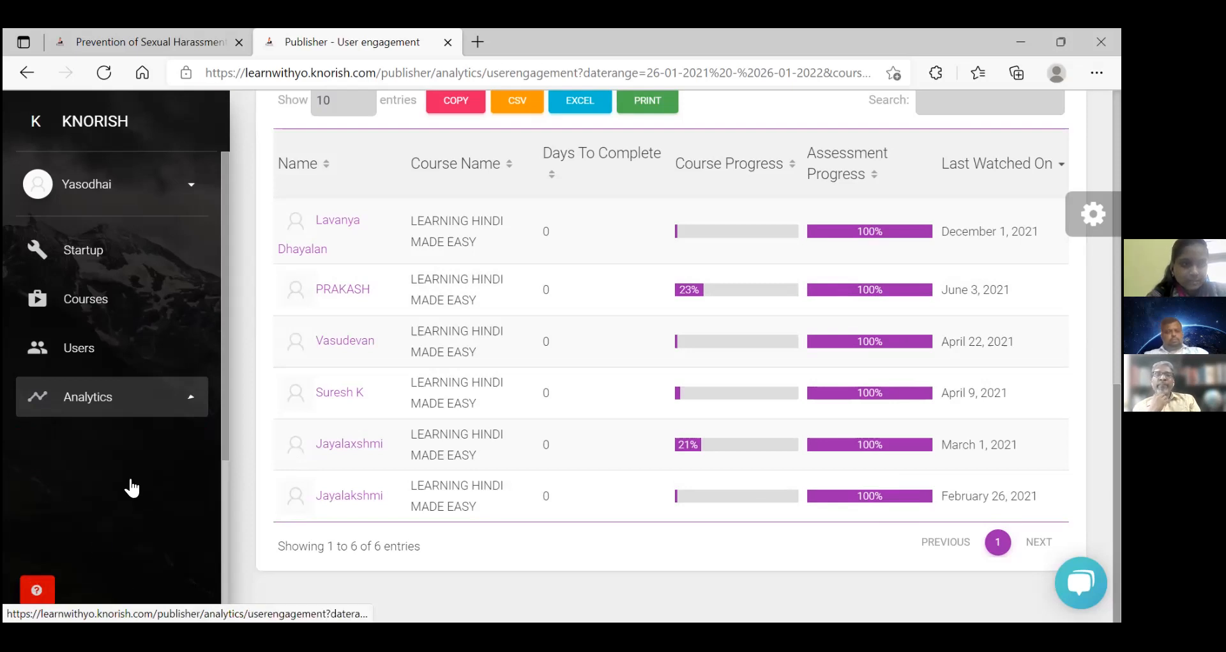
pyautogui.click(121, 459)
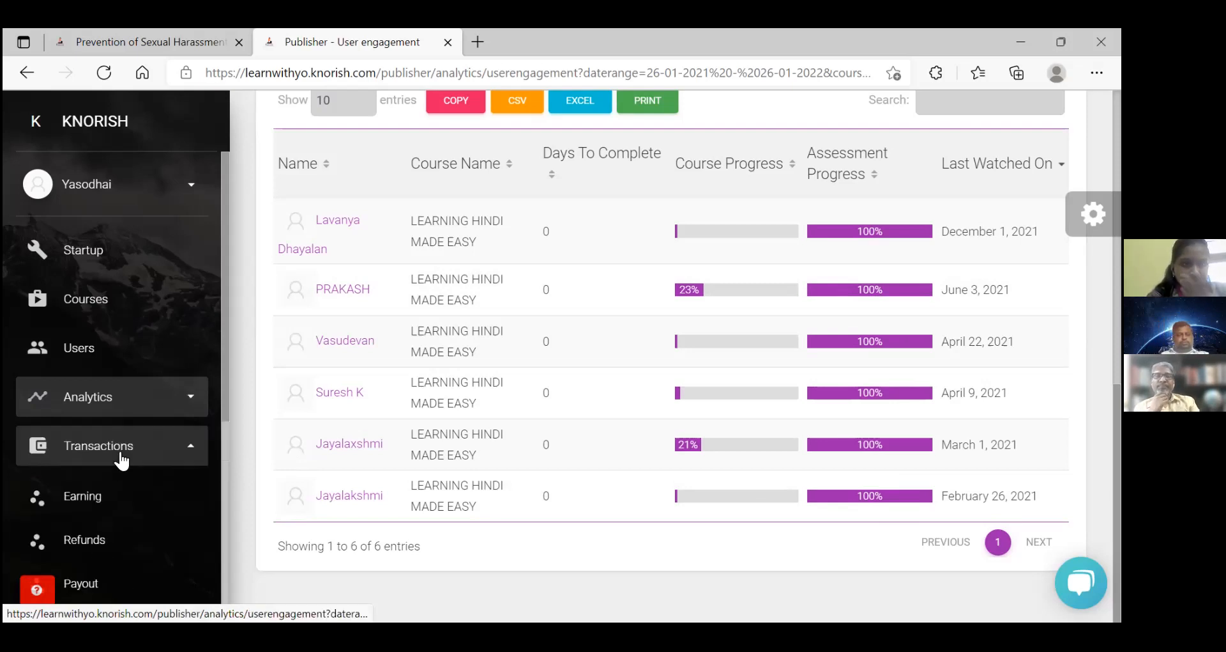
pyautogui.click(121, 459)
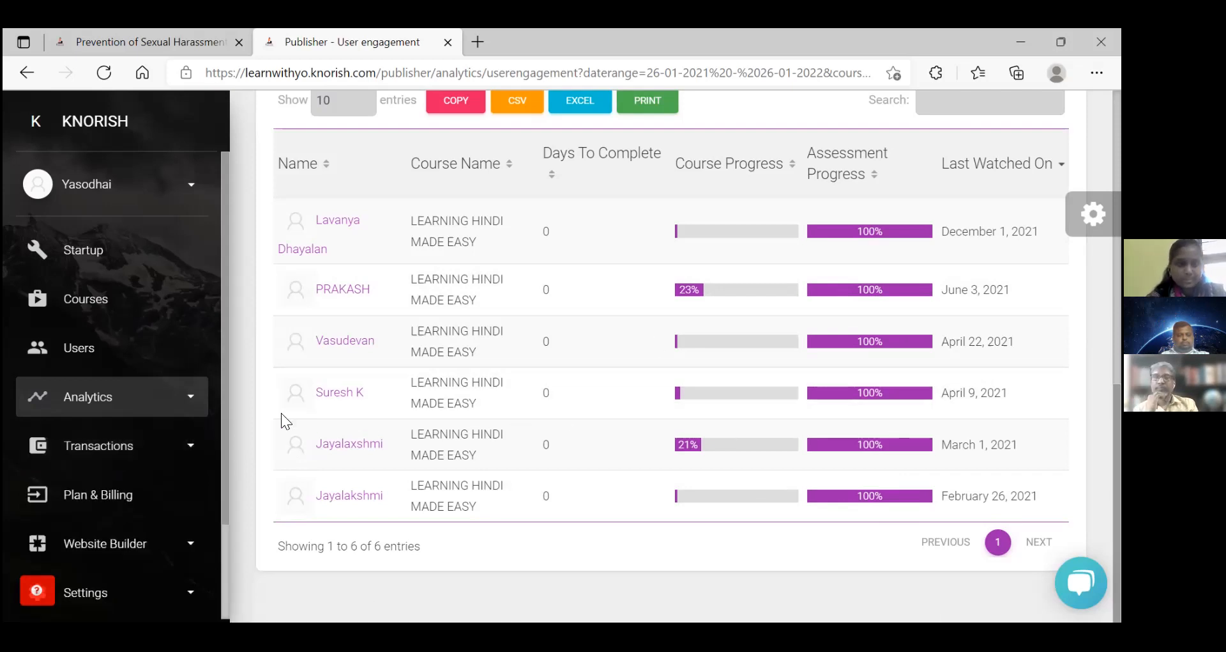
pyautogui.click(189, 459)
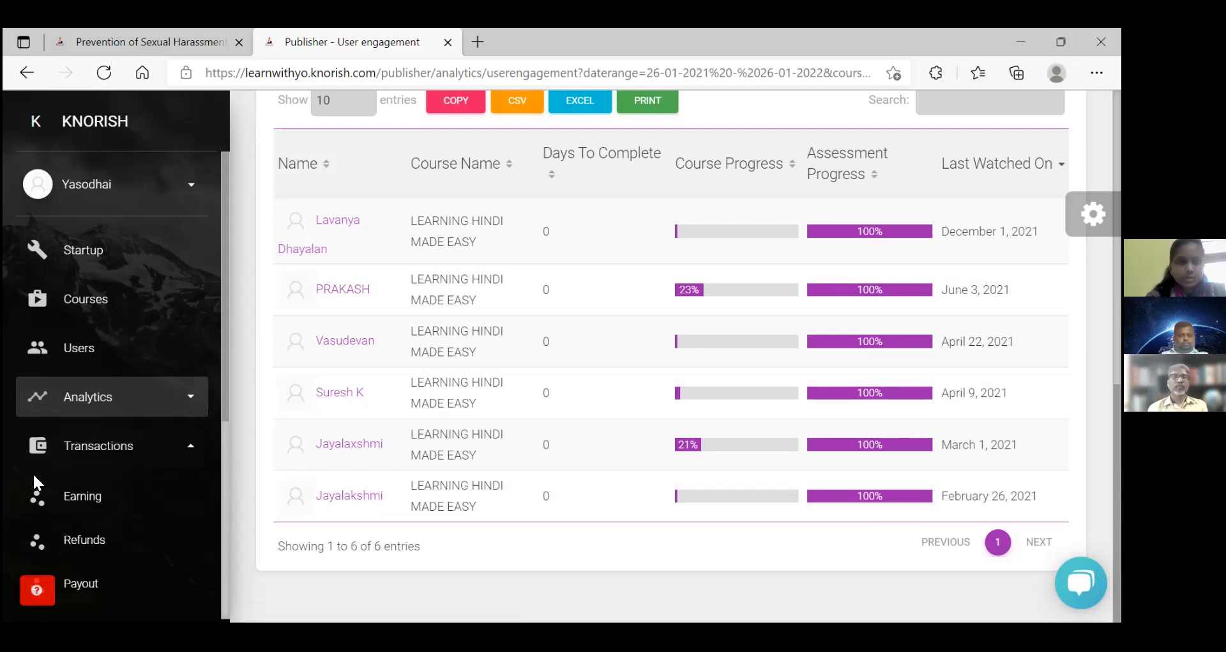
pyautogui.click(85, 503)
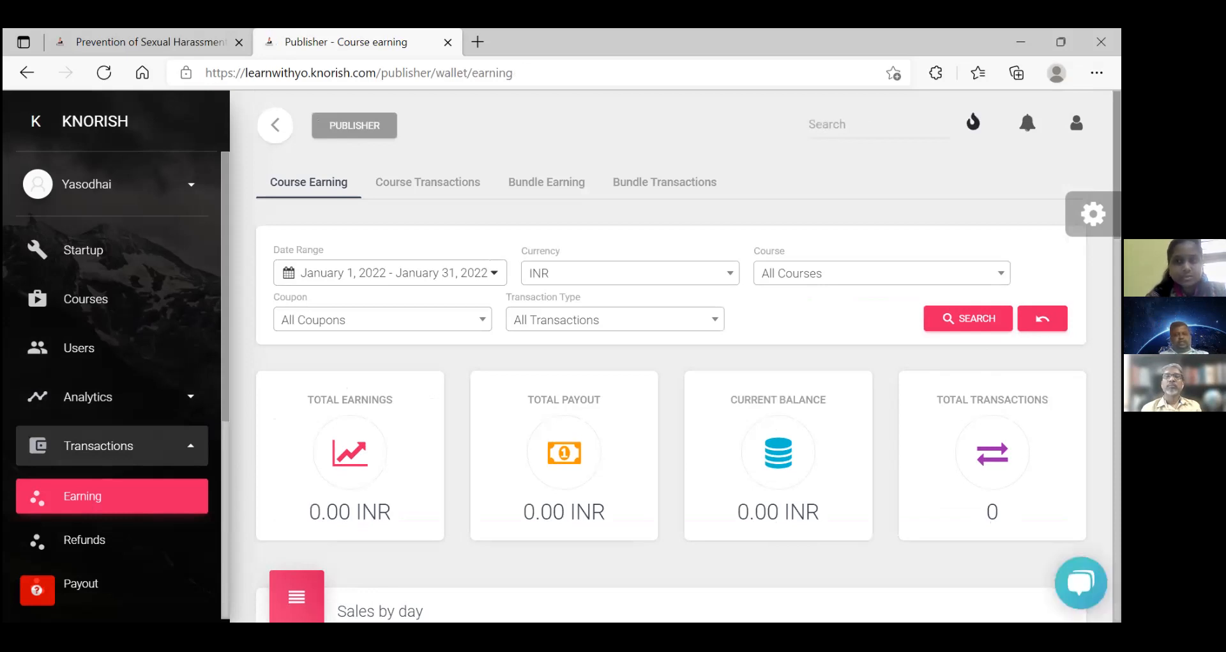
# Step: Examine the earnings totals, the sales by day and earning by course charts, and the recent course earnings
pyautogui.scroll(-3, 671, 358)
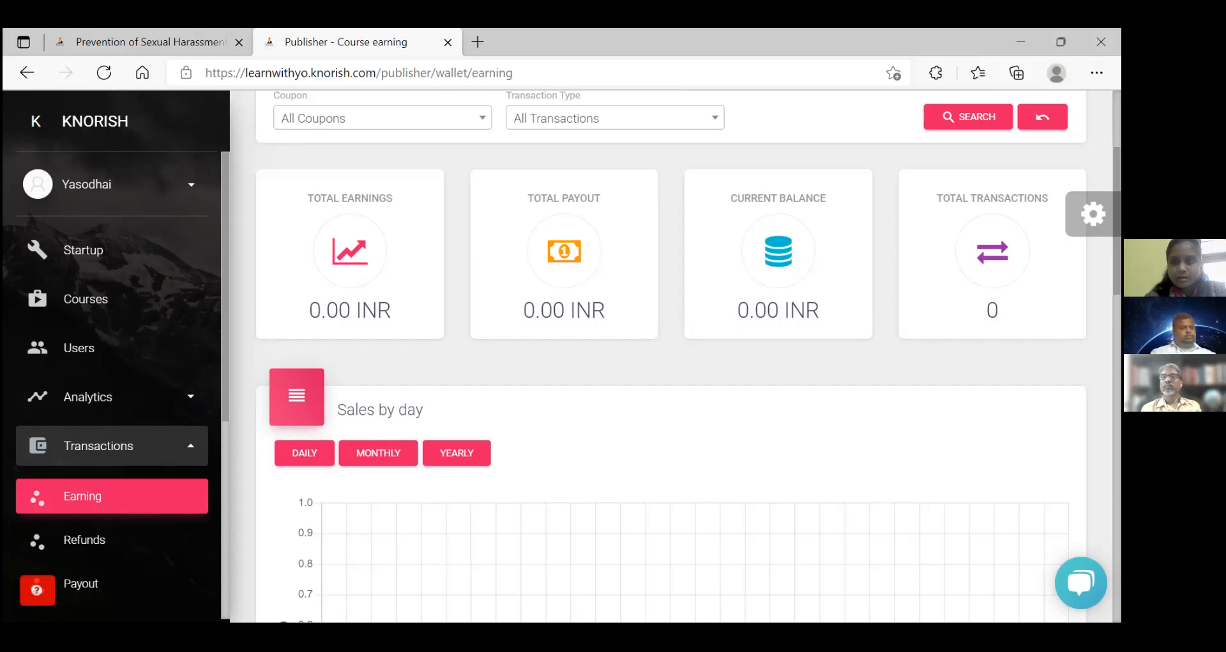
pyautogui.scroll(-1, 671, 356)
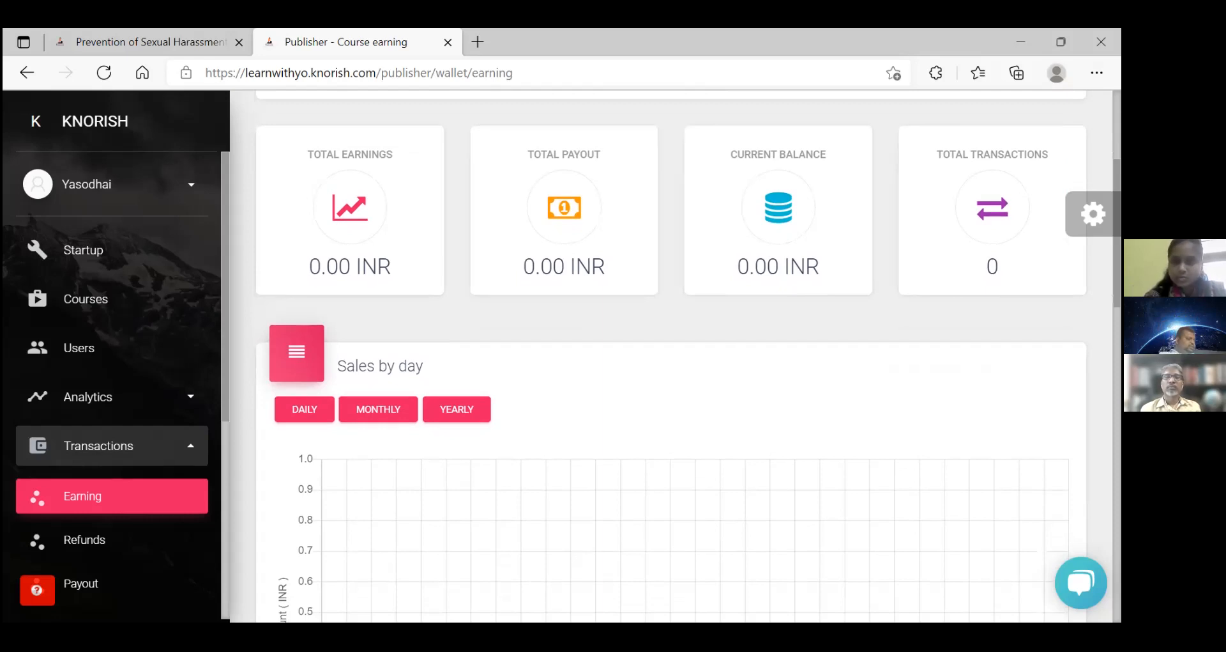
pyautogui.scroll(-8, 671, 355)
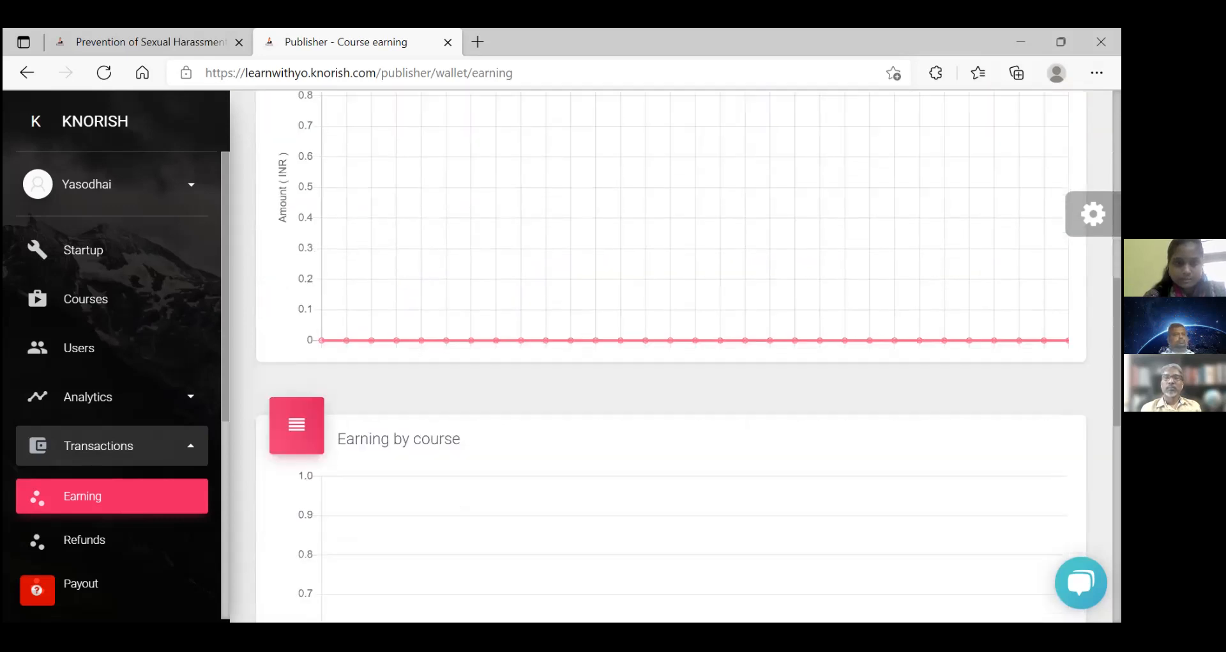
pyautogui.scroll(-5, 671, 355)
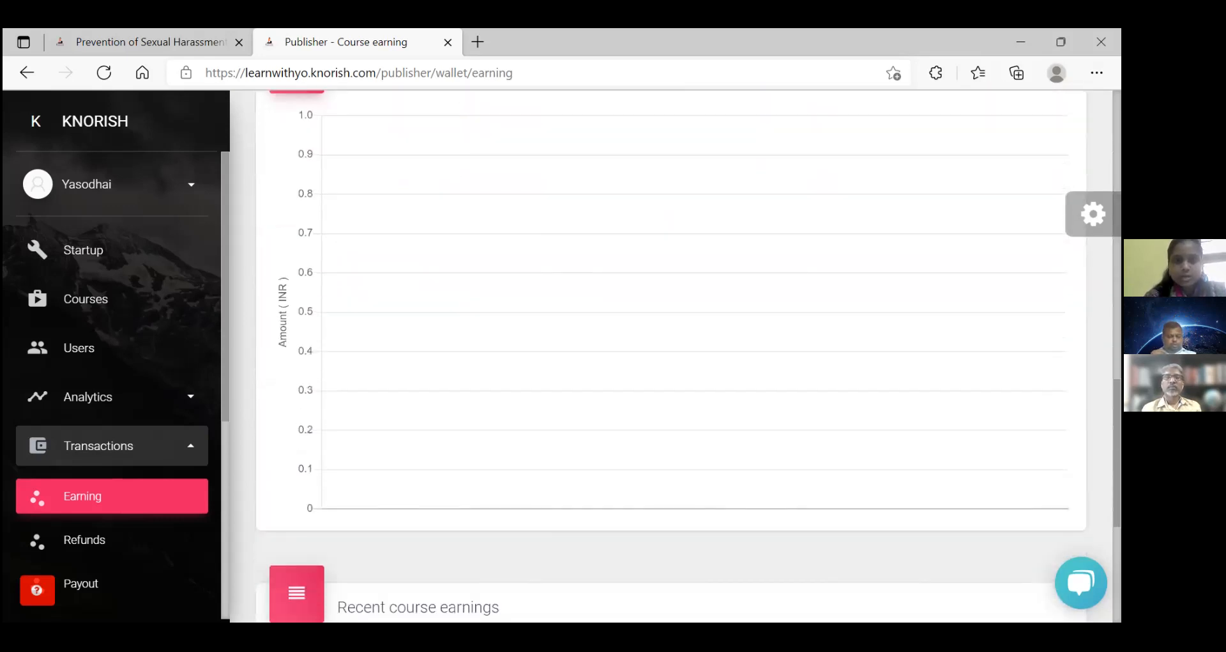
pyautogui.scroll(-4, 671, 355)
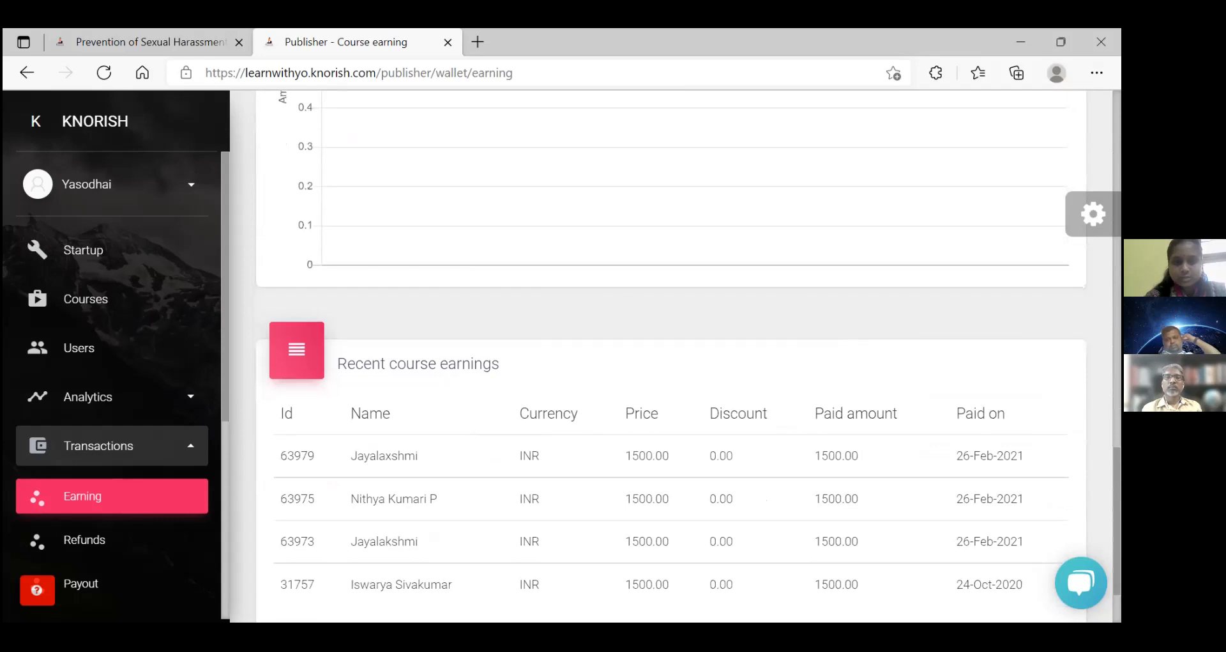
pyautogui.scroll(-2, 671, 355)
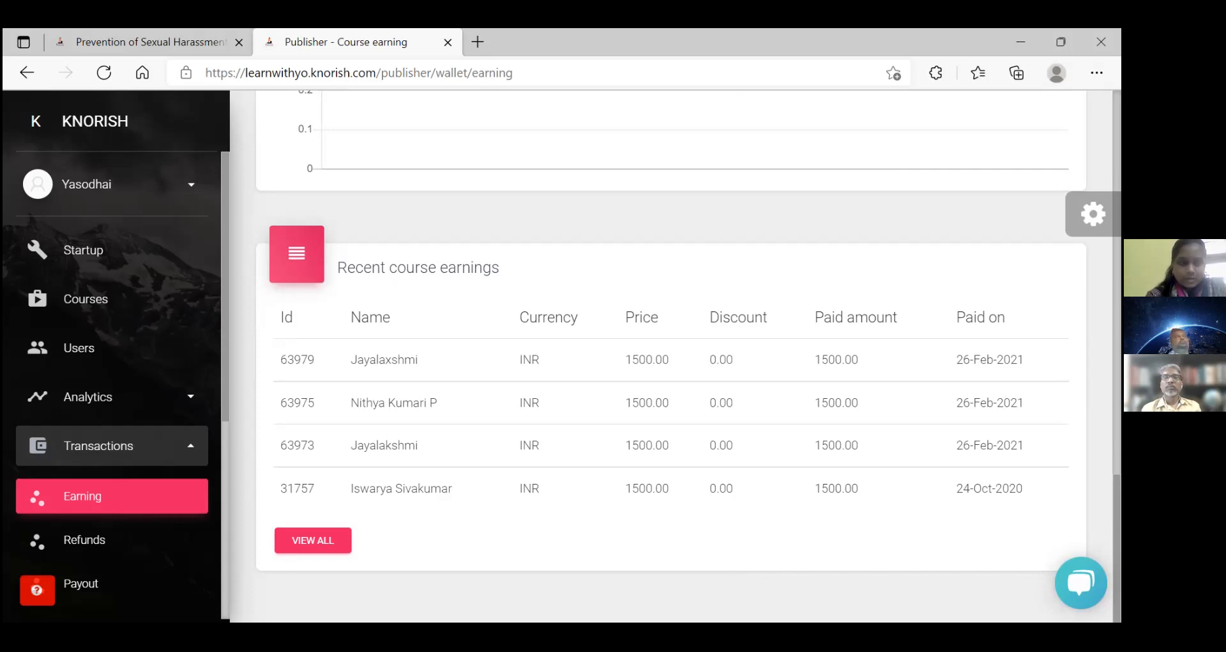
# Step: View the payout history and withdrawal page, and go on to the list of coupons
pyautogui.click(97, 569)
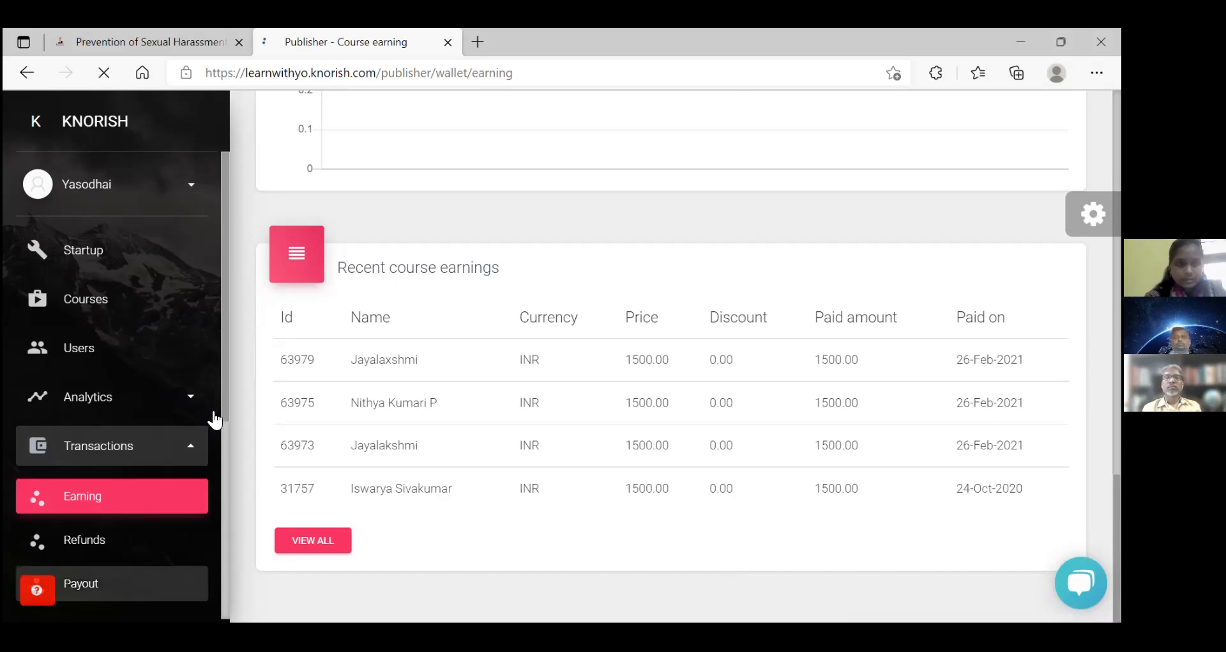
pyautogui.moveTo(222, 426); pyautogui.dragTo(234, 580)
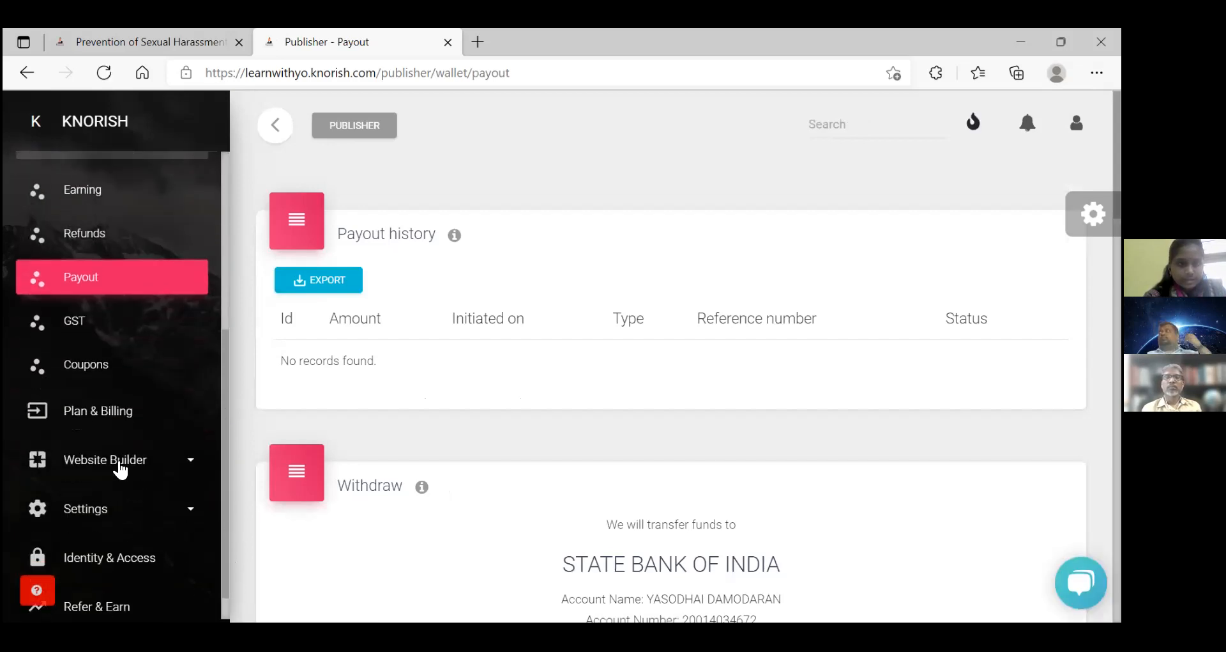
pyautogui.click(73, 370)
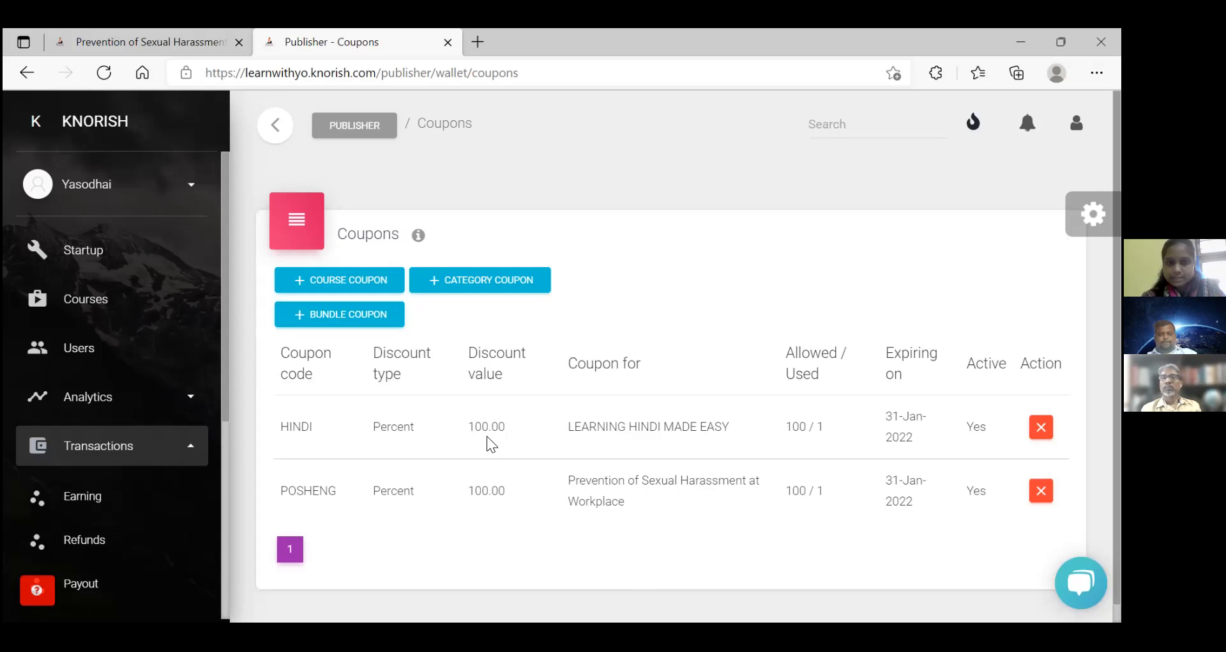
# Step: Start a new course coupon with the code PF and 100 allowed uses
pyautogui.click(355, 288)
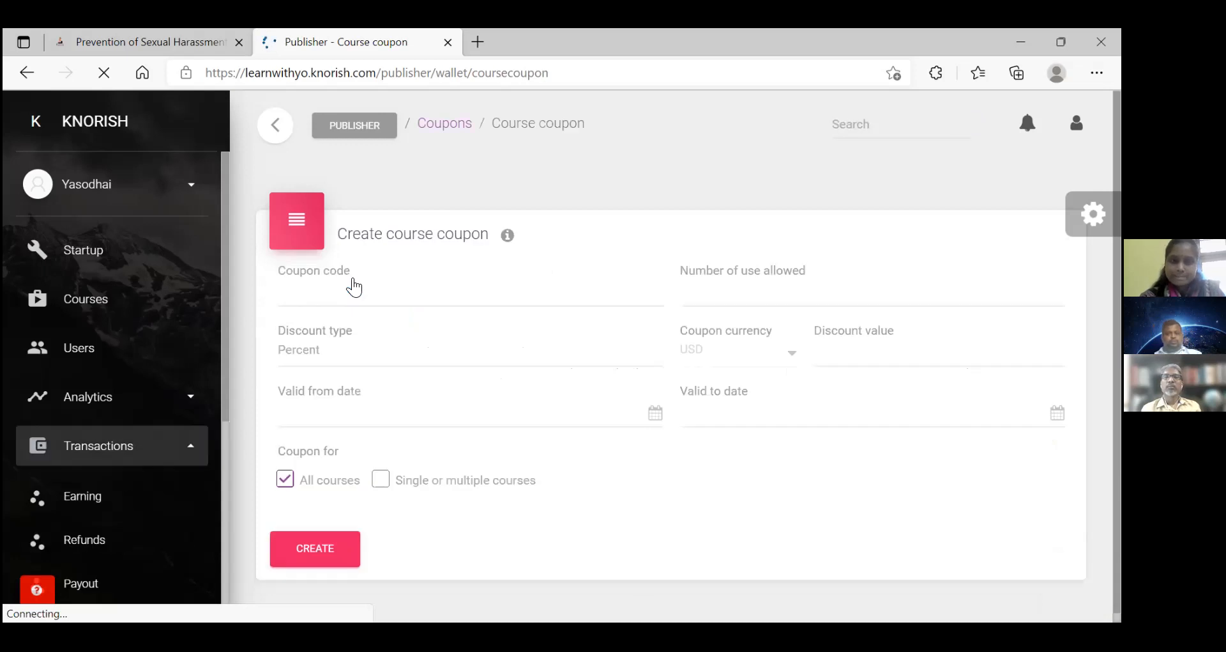
pyautogui.click(358, 303)
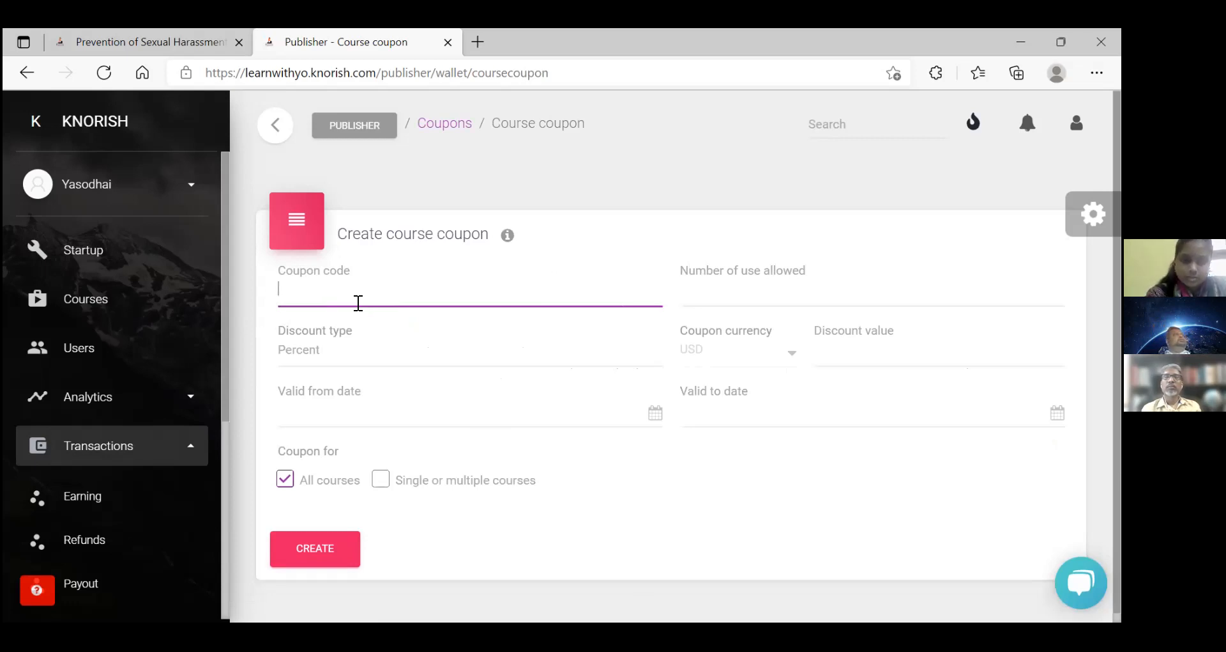
pyautogui.write('P')
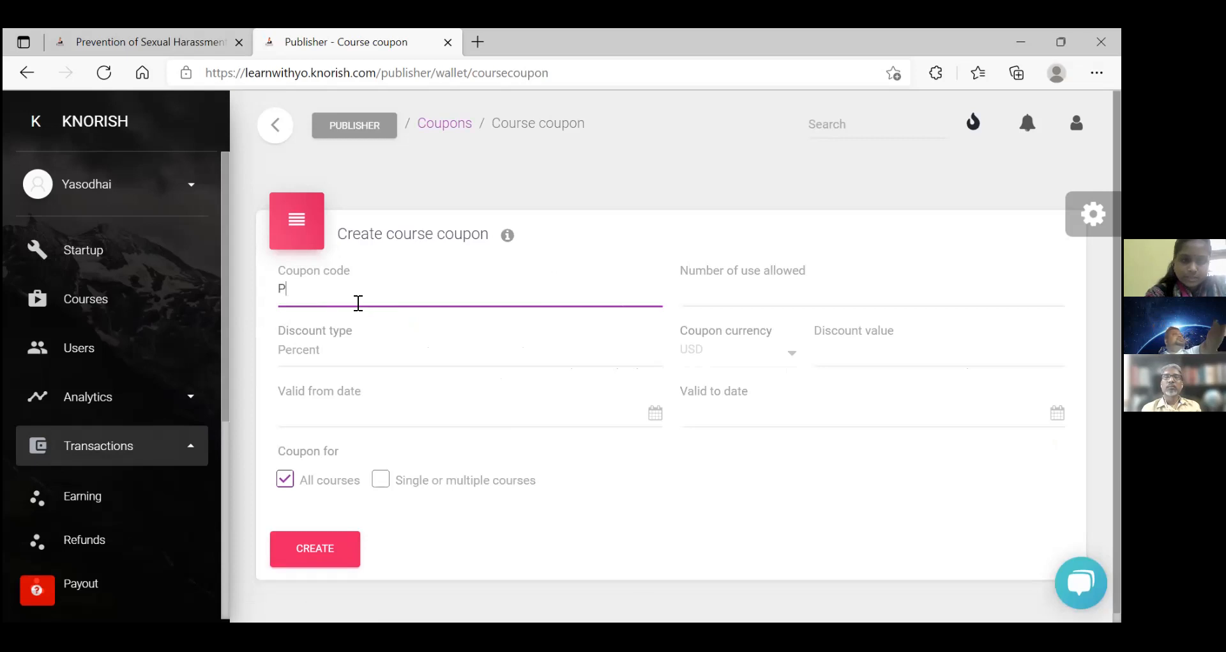
pyautogui.write('F')
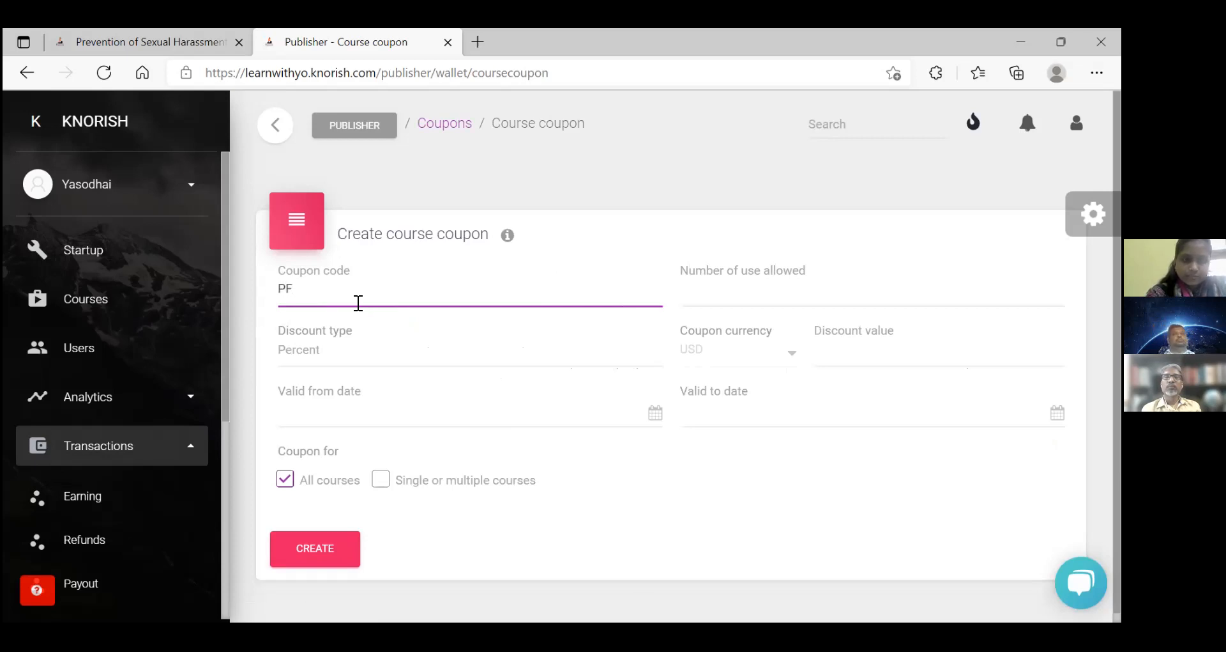
pyautogui.click(740, 297)
pyautogui.write('100')
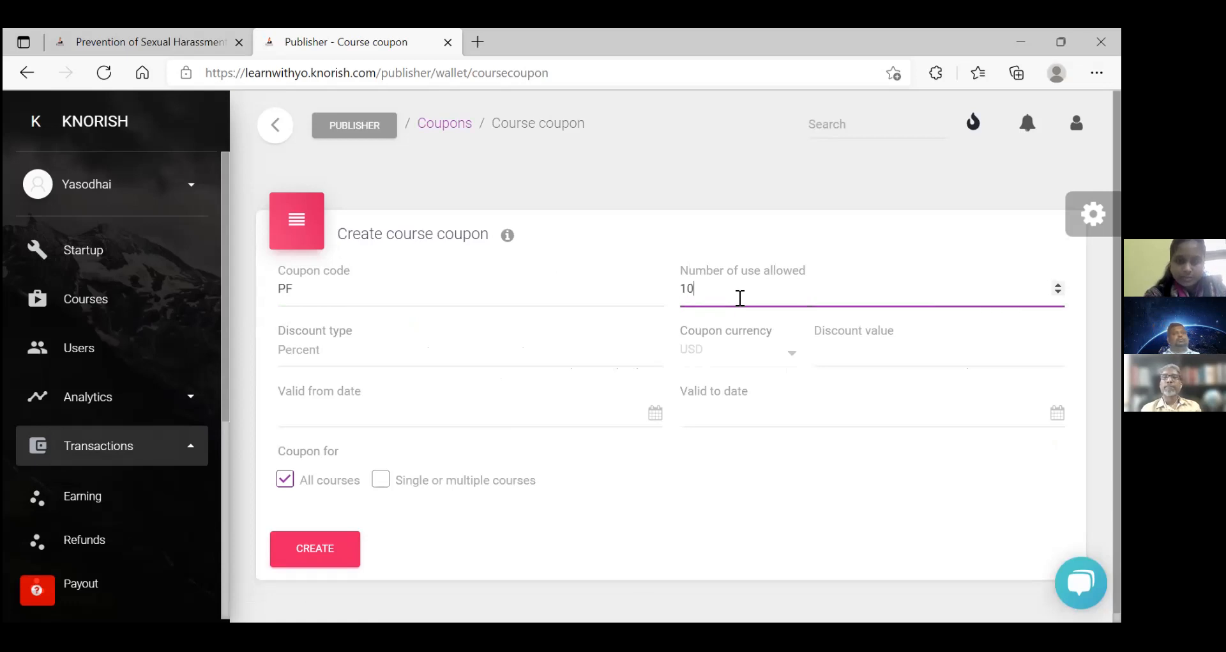
# Step: Keep the coupon's discount type at Percent and set its discount value to 100
pyautogui.click(529, 367)
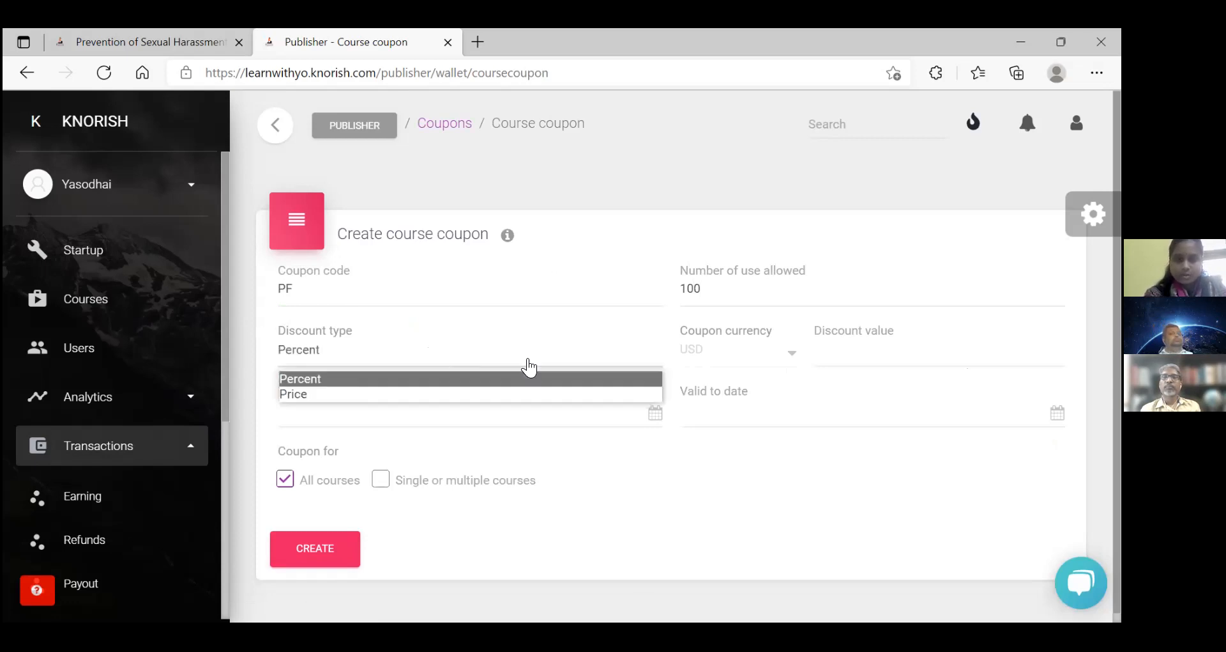
pyautogui.click(500, 383)
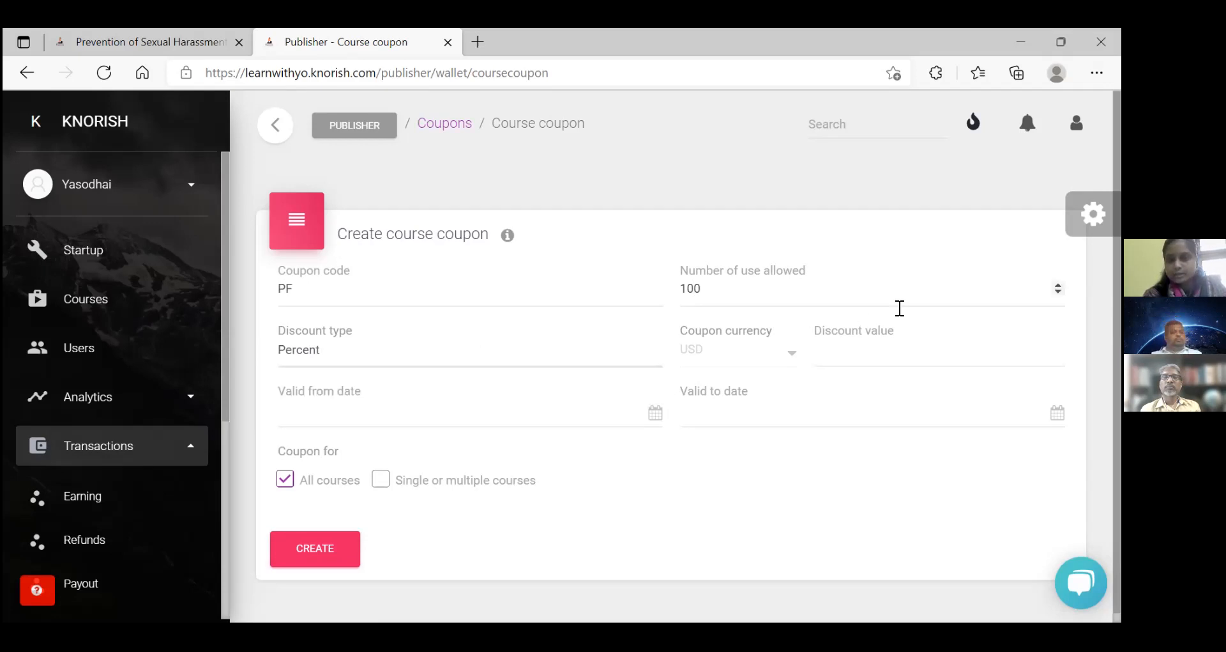
pyautogui.click(879, 351)
pyautogui.write('100')
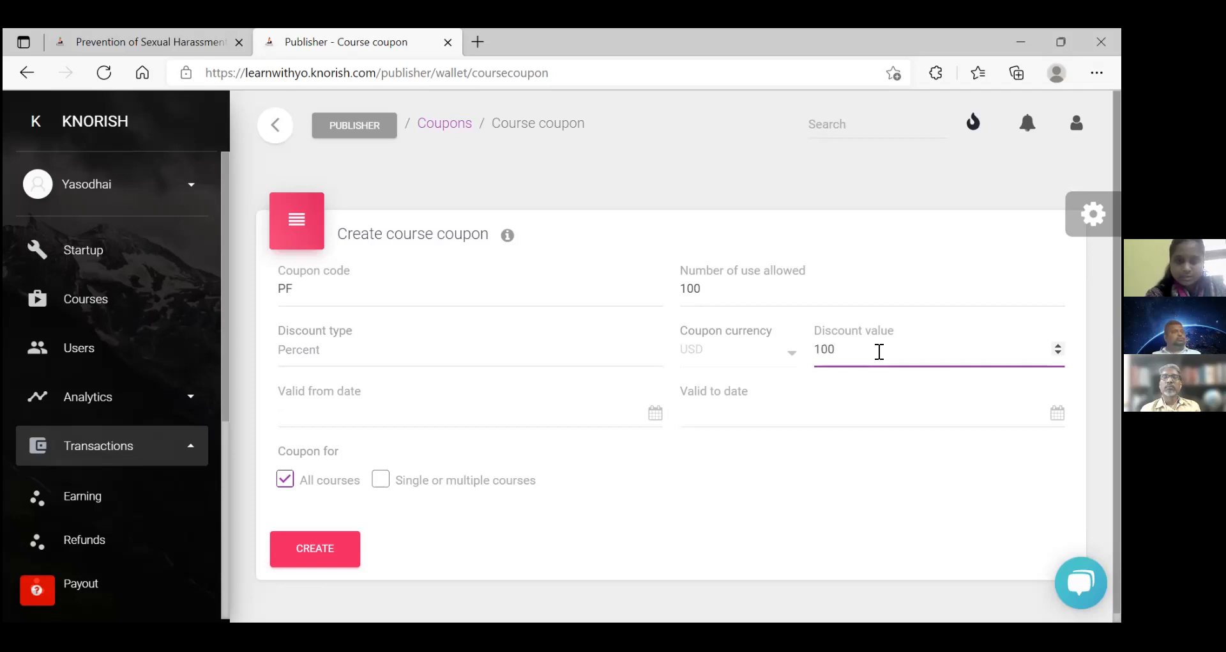
# Step: Set the coupon's validity from 26-01-2022 to 31-01-2022
pyautogui.click(616, 414)
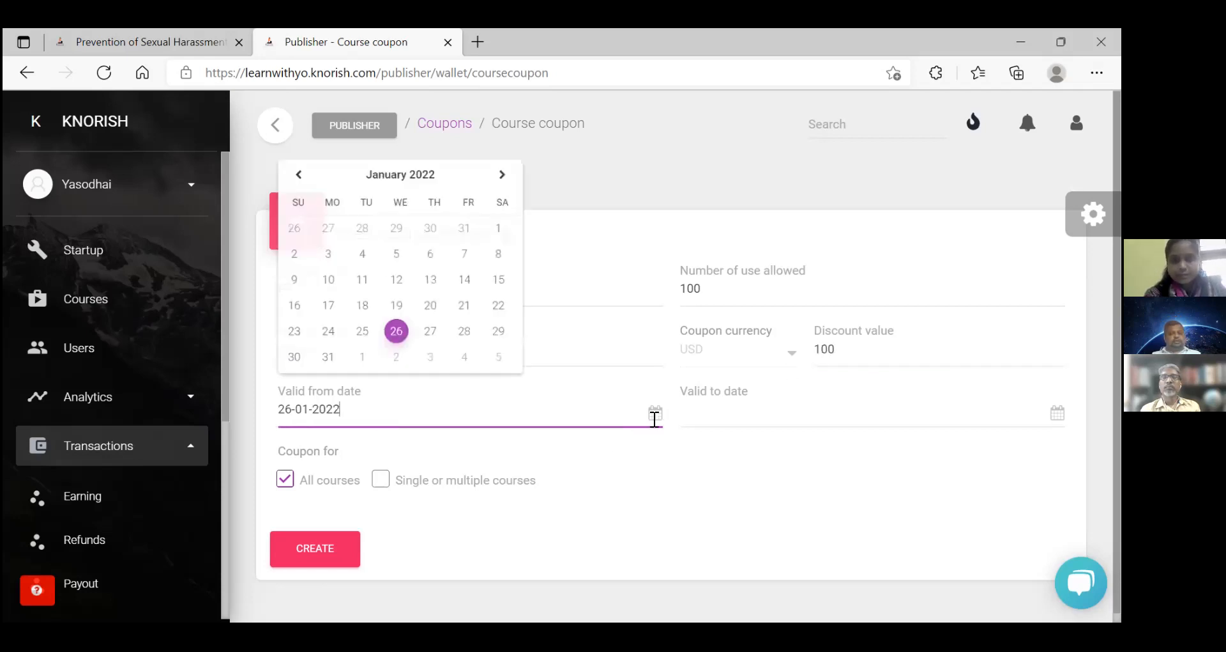
pyautogui.click(407, 328)
pyautogui.click(856, 419)
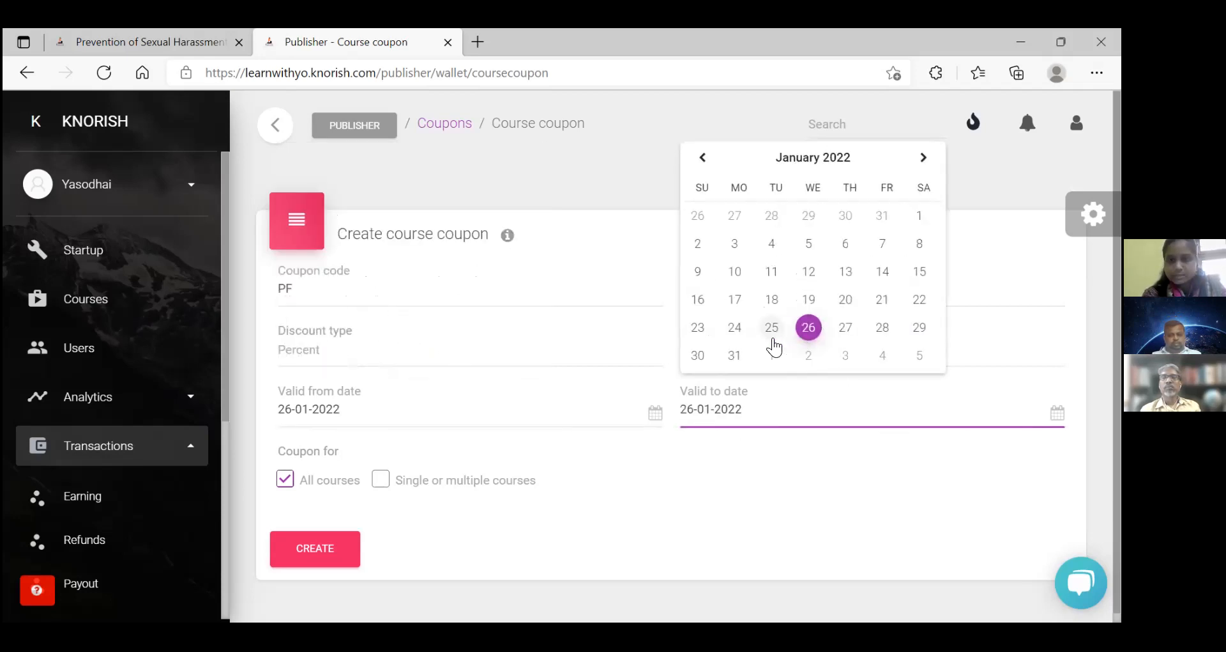
pyautogui.click(735, 357)
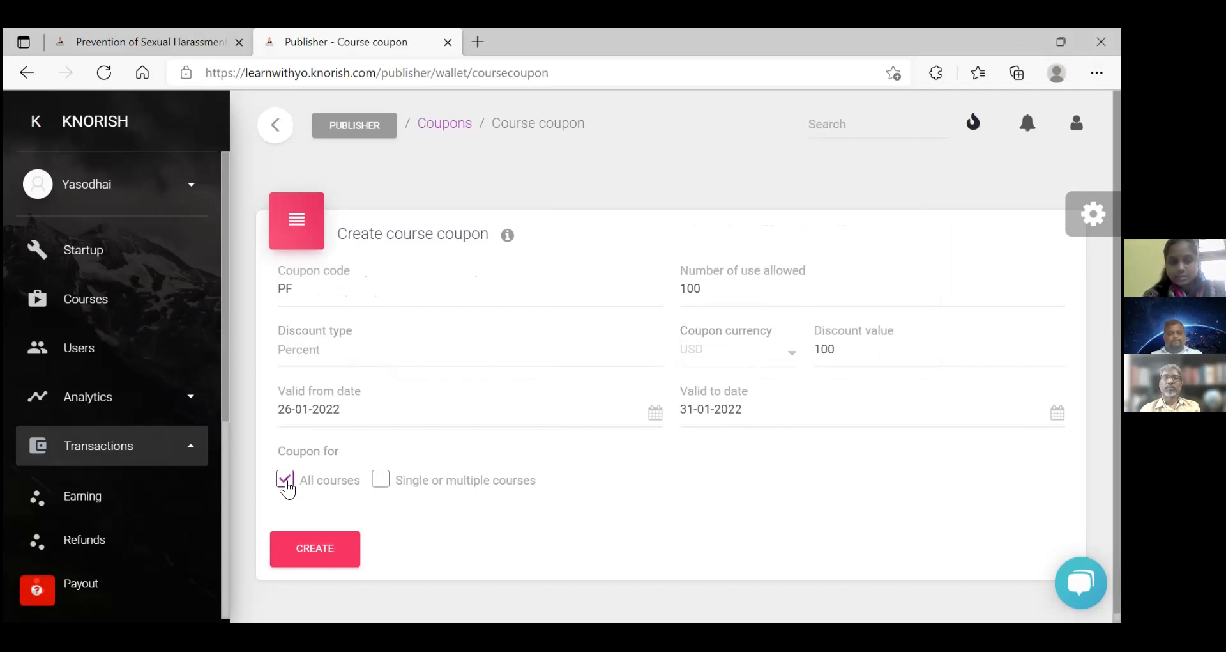
# Step: Restrict the coupon to single or multiple courses and choose the Joint Meeting course
pyautogui.click(384, 484)
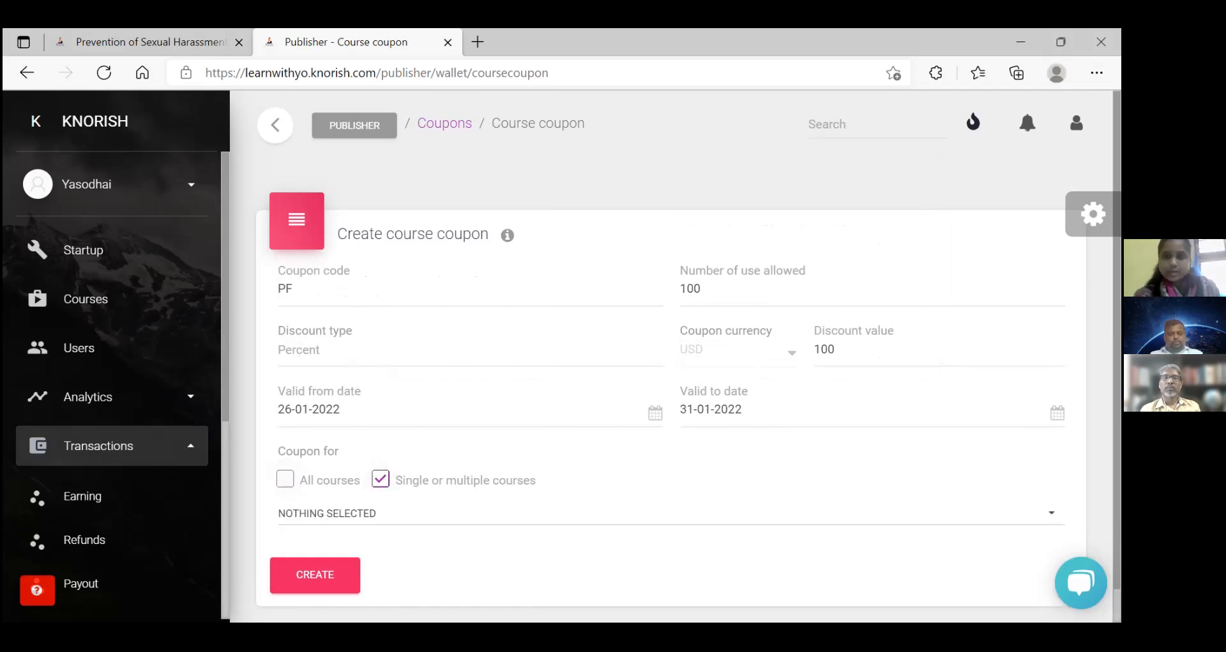
pyautogui.click(1048, 514)
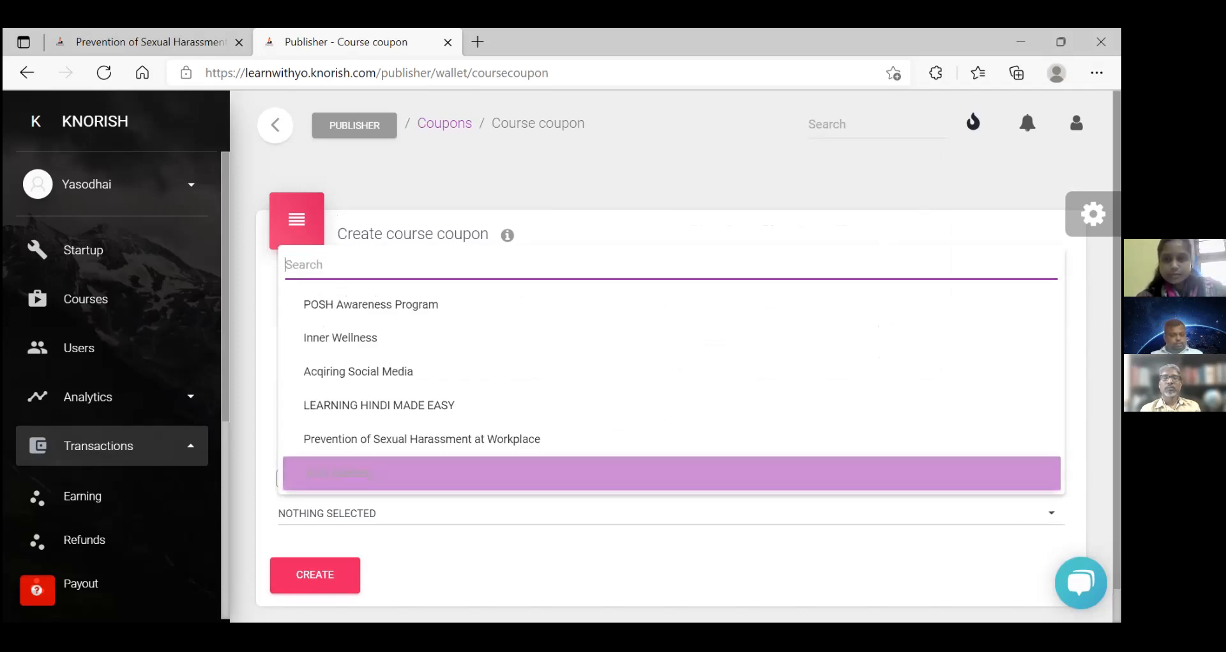
pyautogui.click(955, 473)
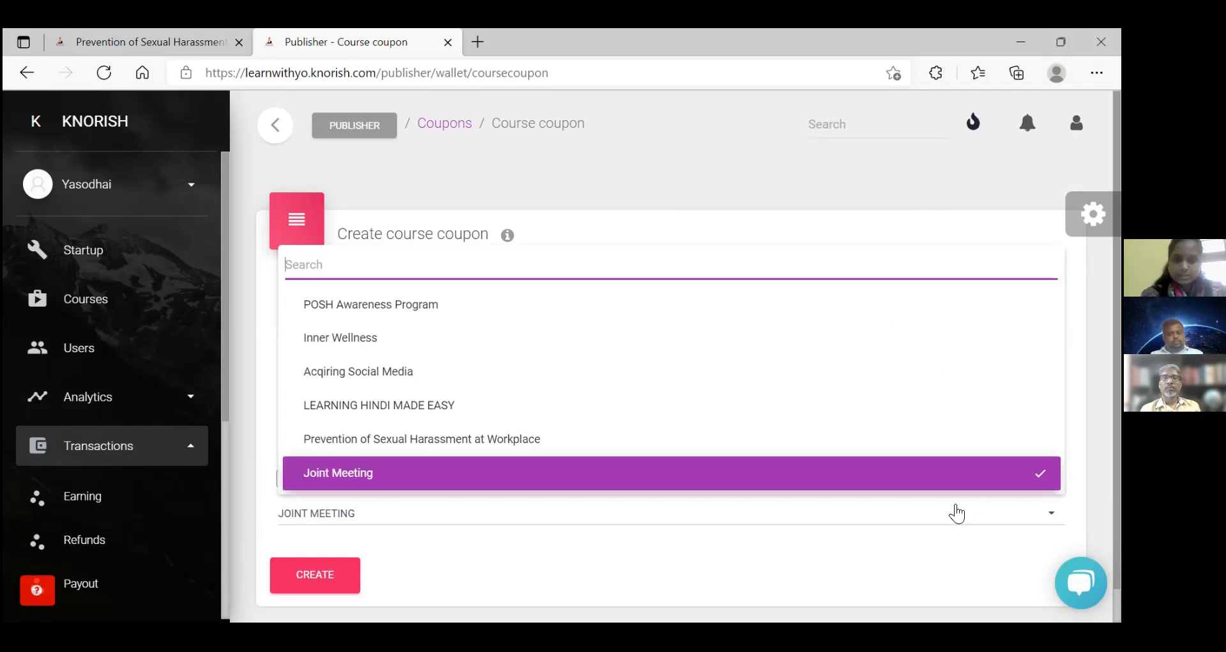
pyautogui.click(929, 550)
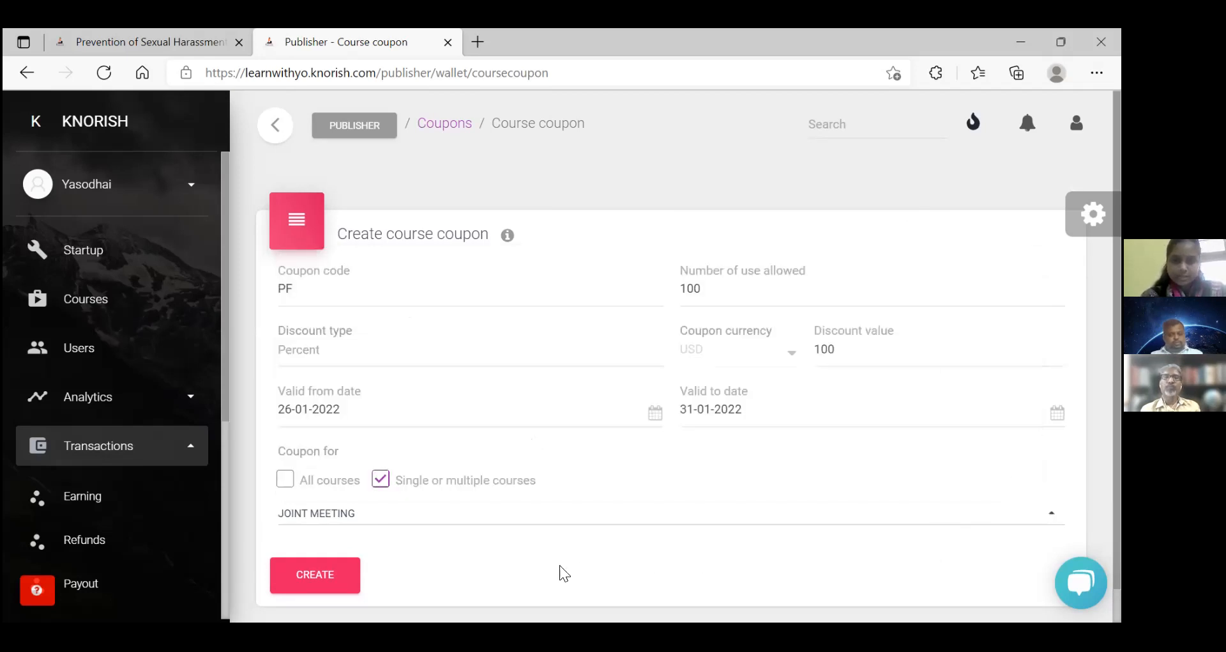
# Step: Create the PF coupon, acknowledge the confirmation, and check its entry in the coupons list
pyautogui.click(321, 583)
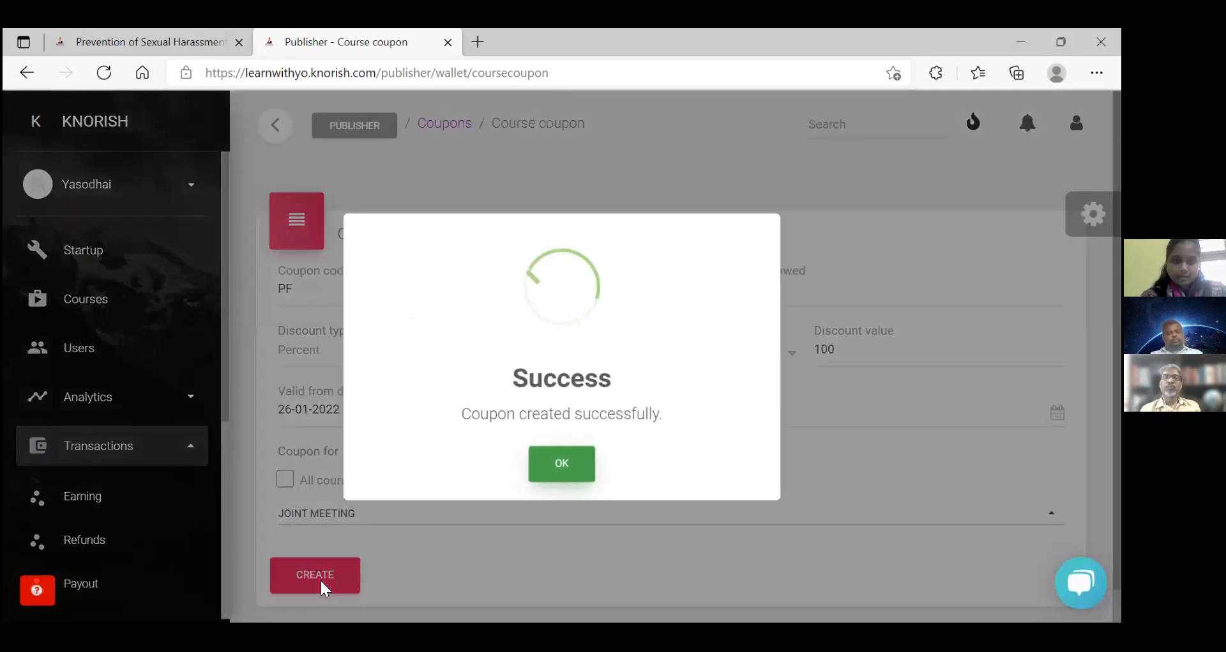
pyautogui.click(577, 462)
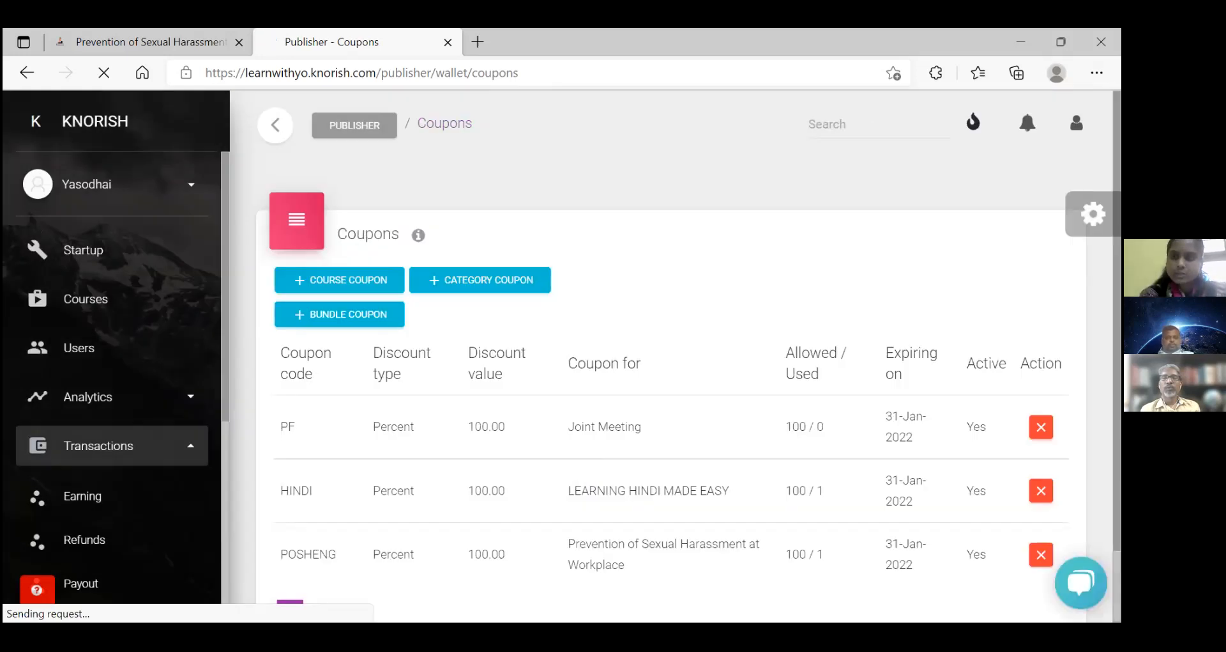
pyautogui.scroll(-2, 689, 356)
pyautogui.scroll(-1, 689, 357)
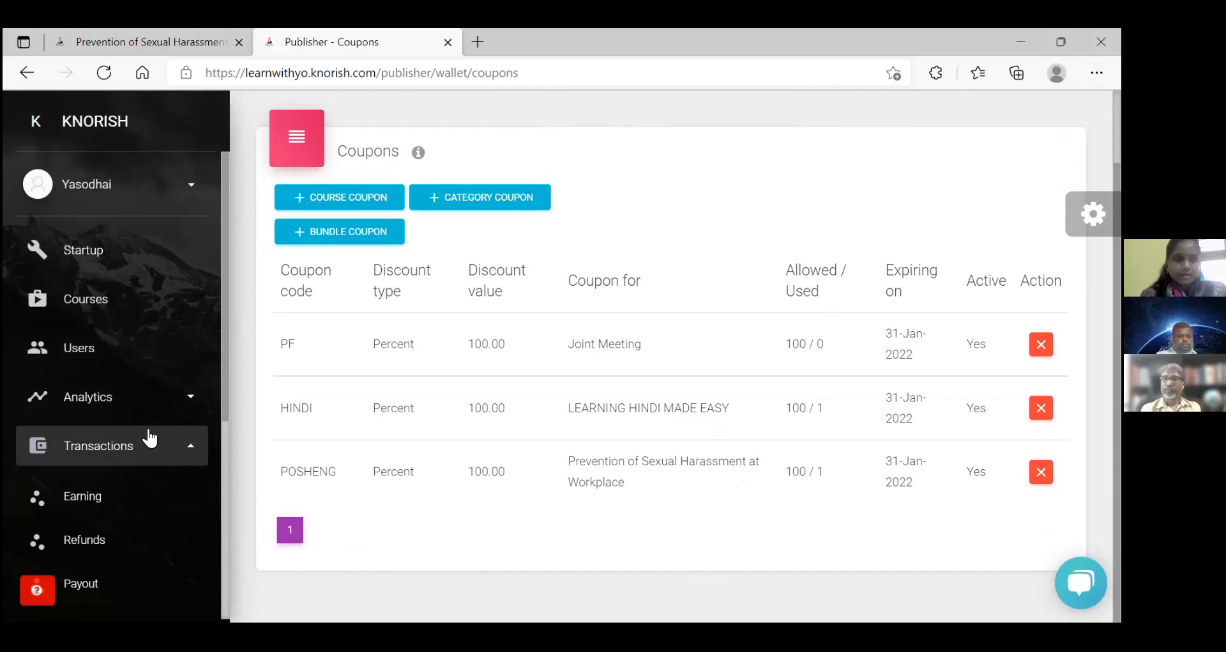
# Step: Open the course earnings report, then the payout page, and look through its sections down to the bank account details
pyautogui.click(92, 502)
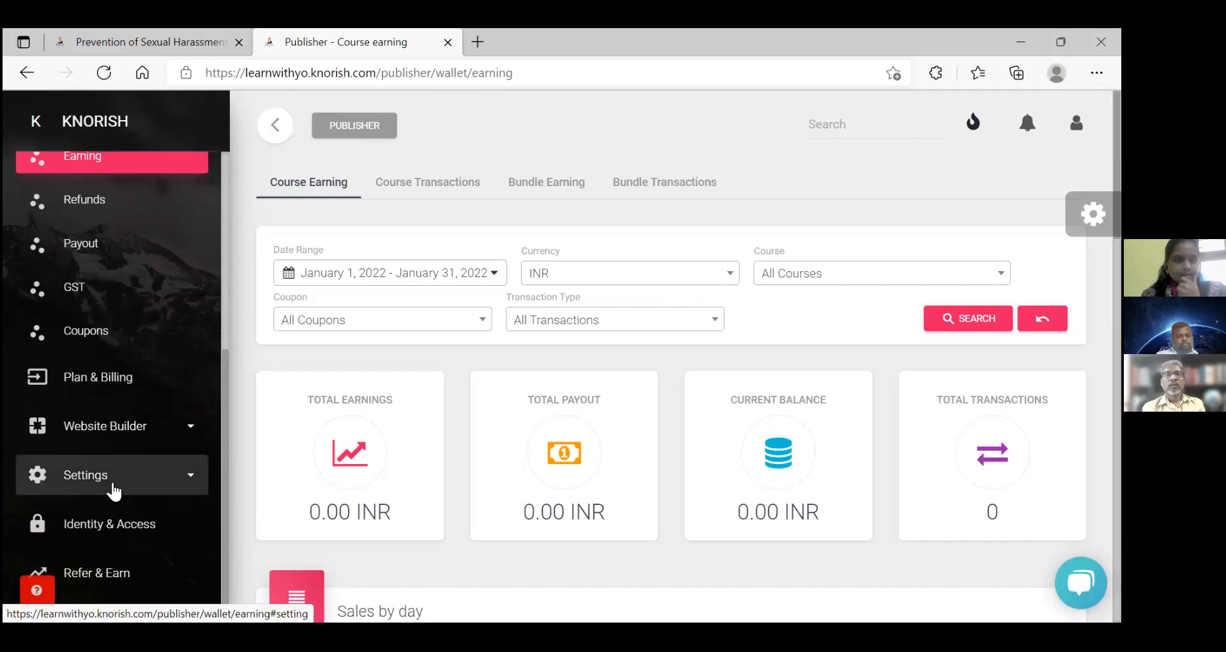
pyautogui.click(81, 244)
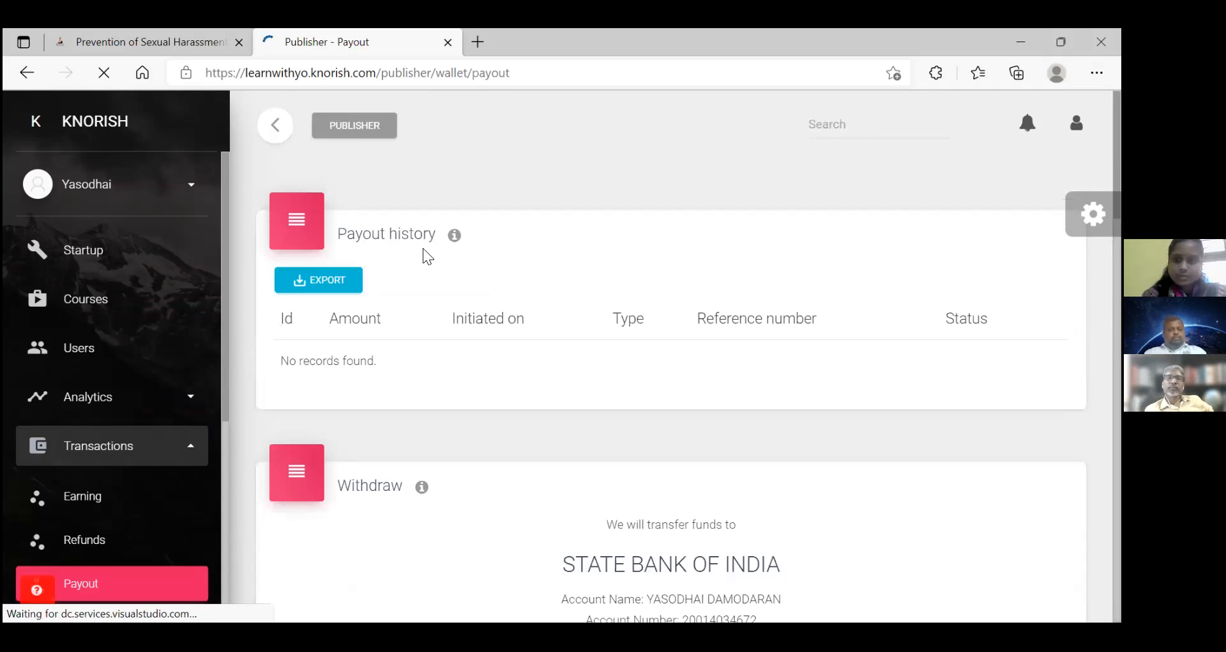
pyautogui.scroll(-10, 423, 249)
pyautogui.scroll(-4, 670, 351)
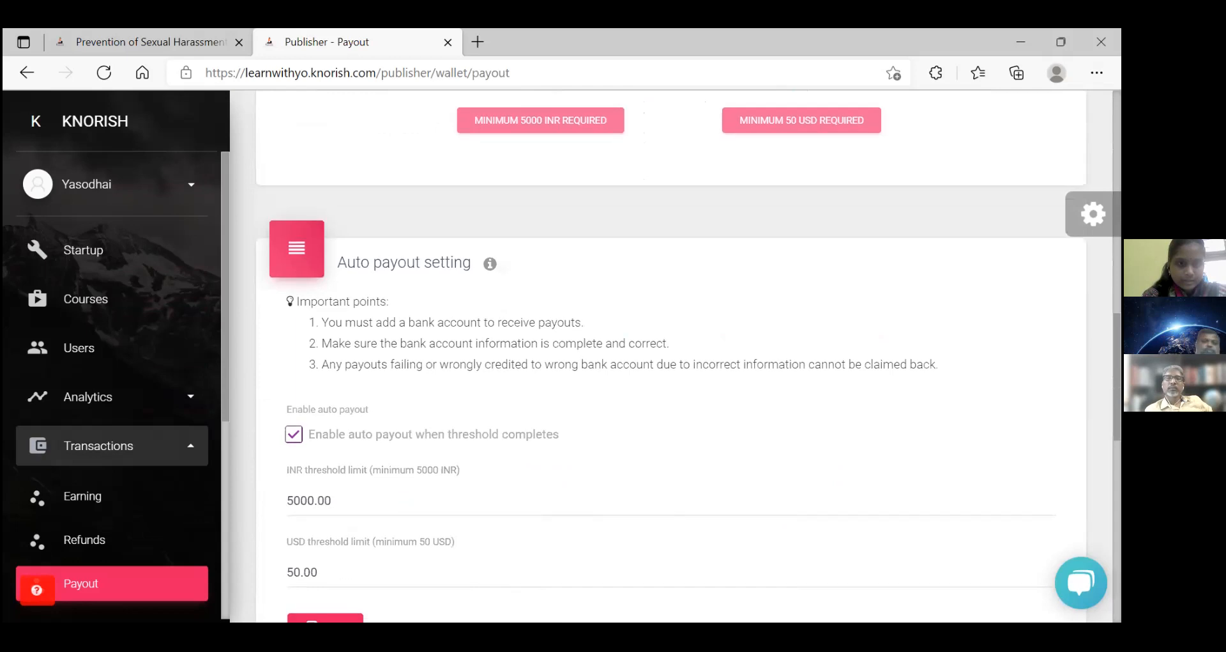
pyautogui.scroll(-5, 670, 358)
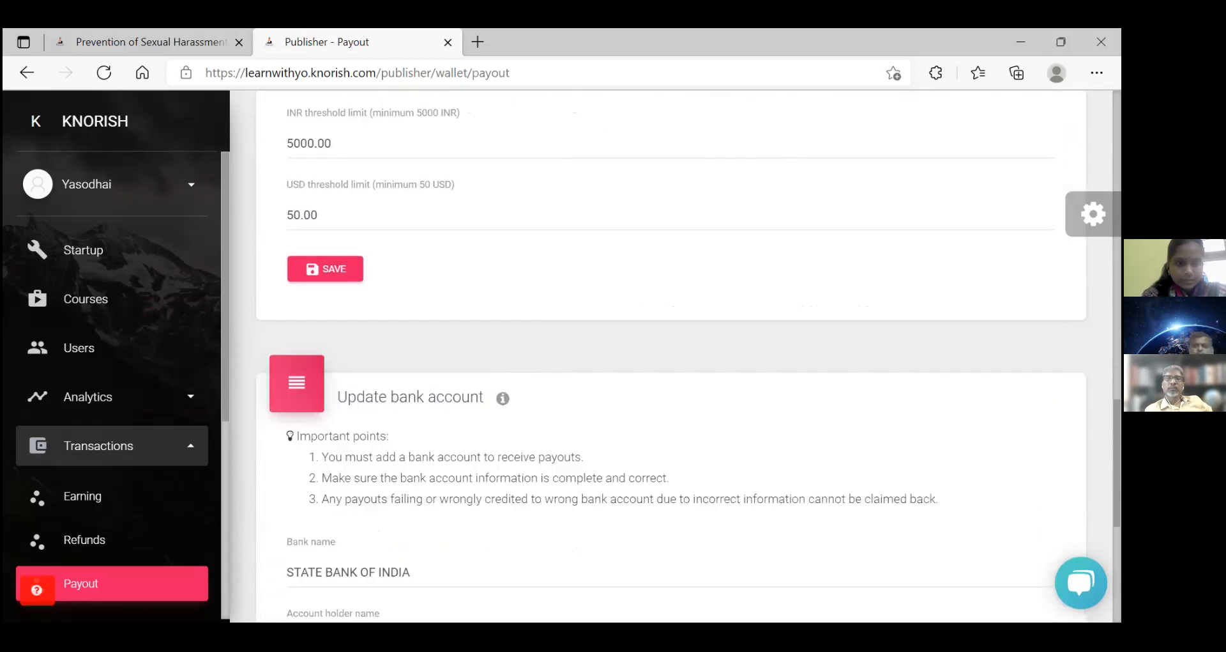
pyautogui.scroll(-5, 670, 355)
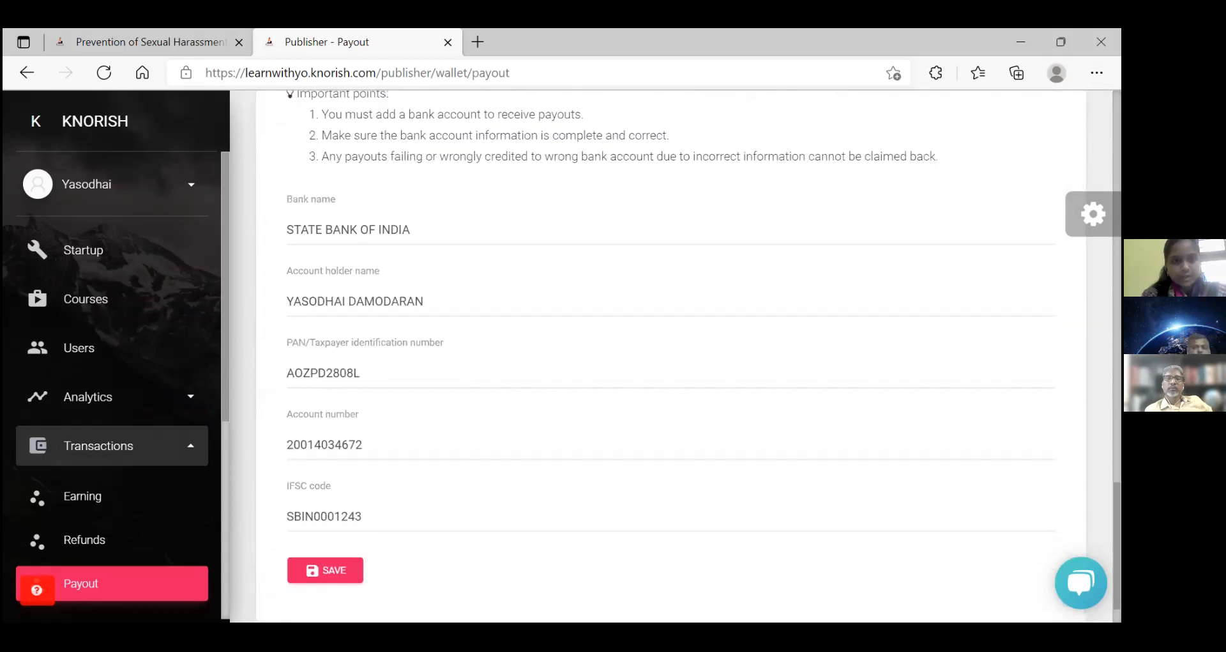
# Step: Compare the payout page's auto payout thresholds and bank account section with the payout history and the INR and USD withdrawal balances
pyautogui.scroll(8, 671, 354)
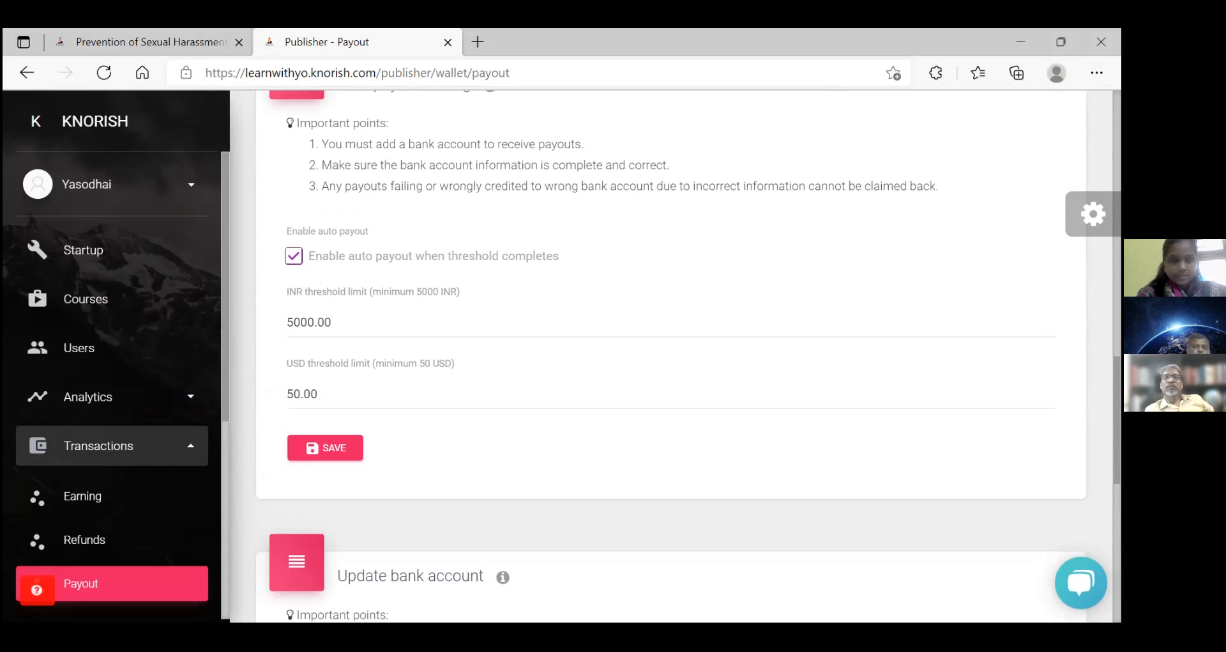
pyautogui.scroll(1, 671, 357)
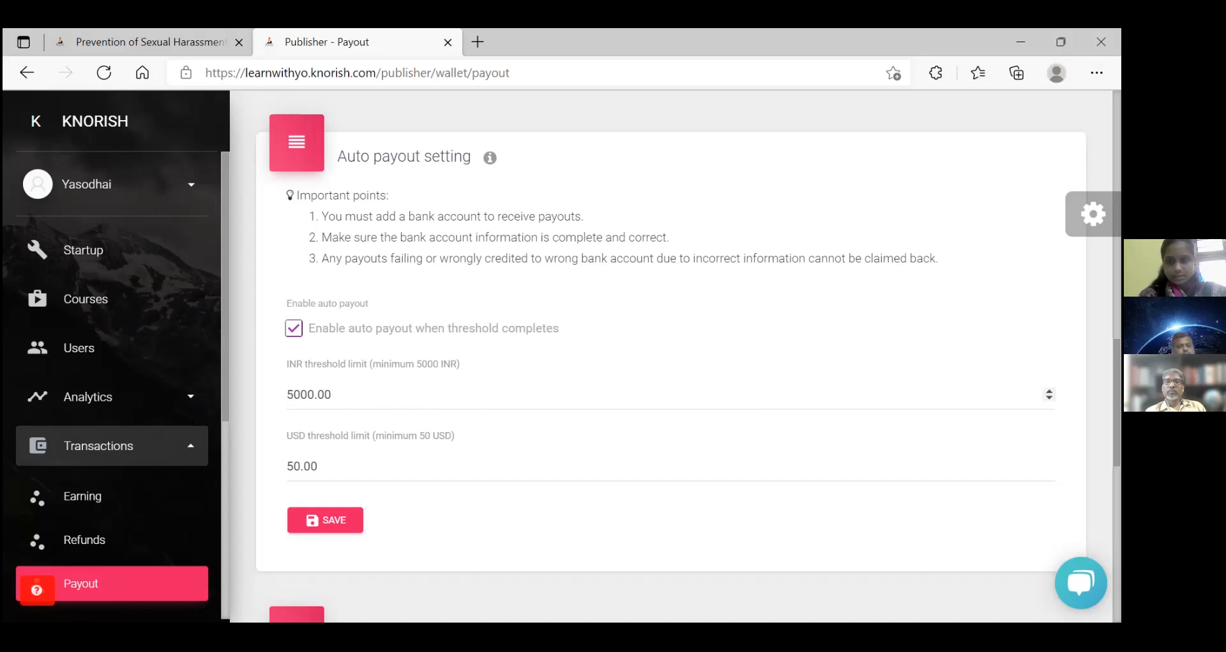
pyautogui.scroll(-10, 671, 358)
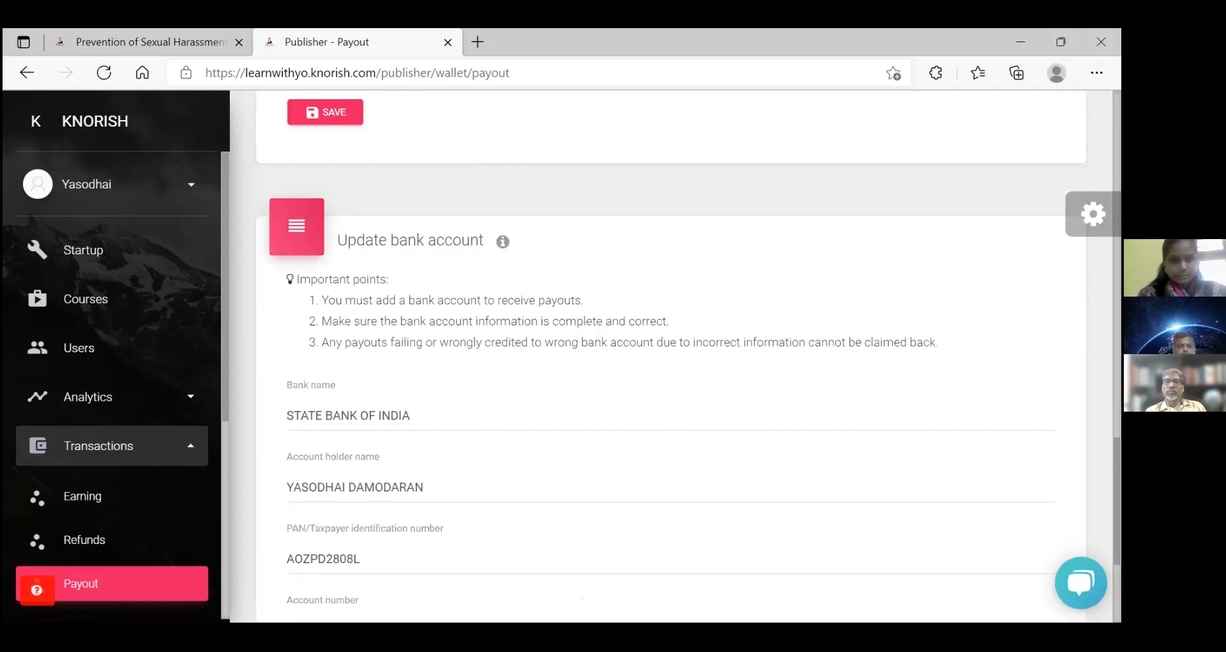
pyautogui.scroll(10, 671, 358)
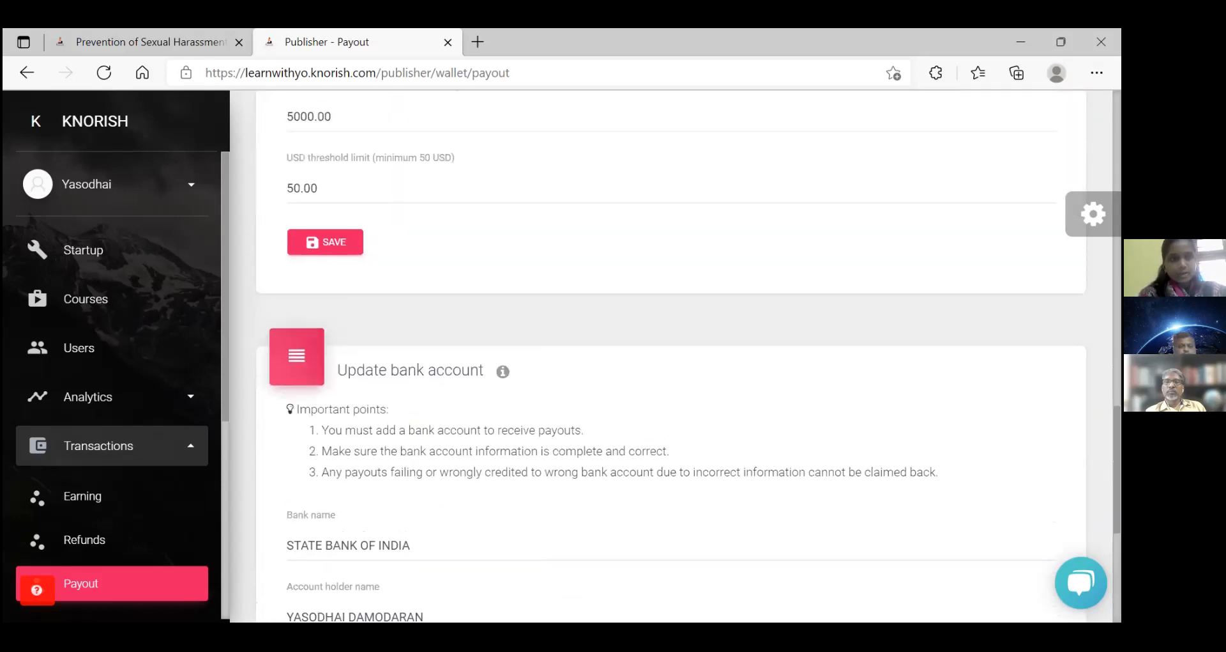
pyautogui.scroll(3, 670, 358)
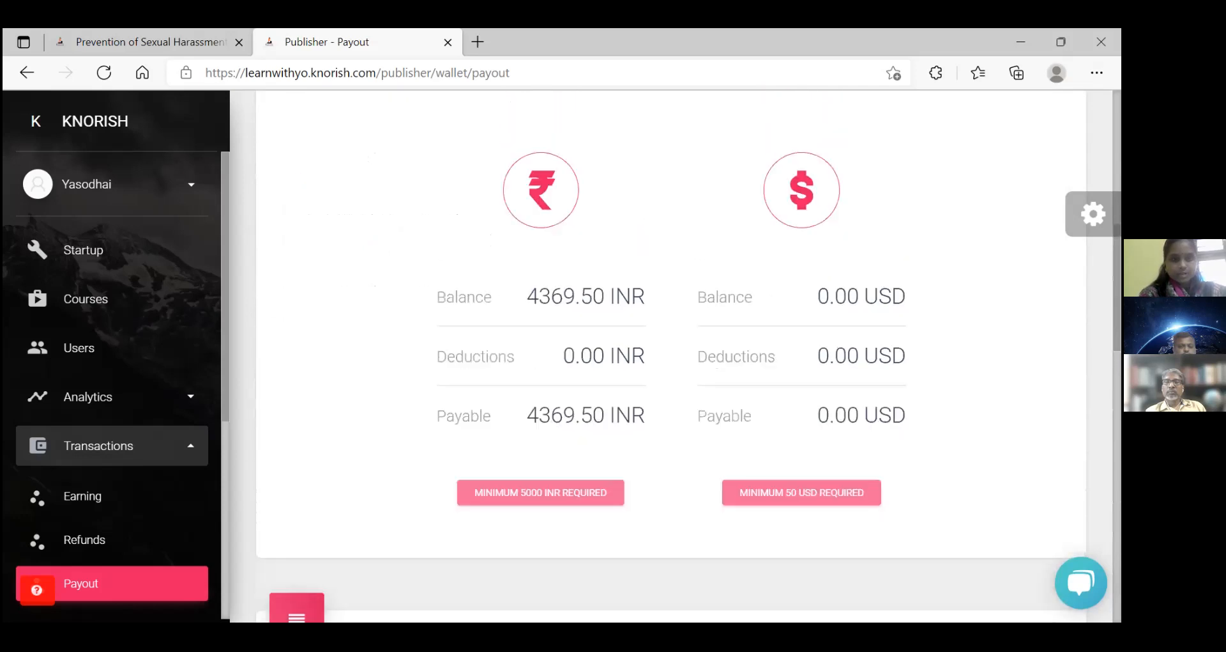
pyautogui.scroll(1, 671, 358)
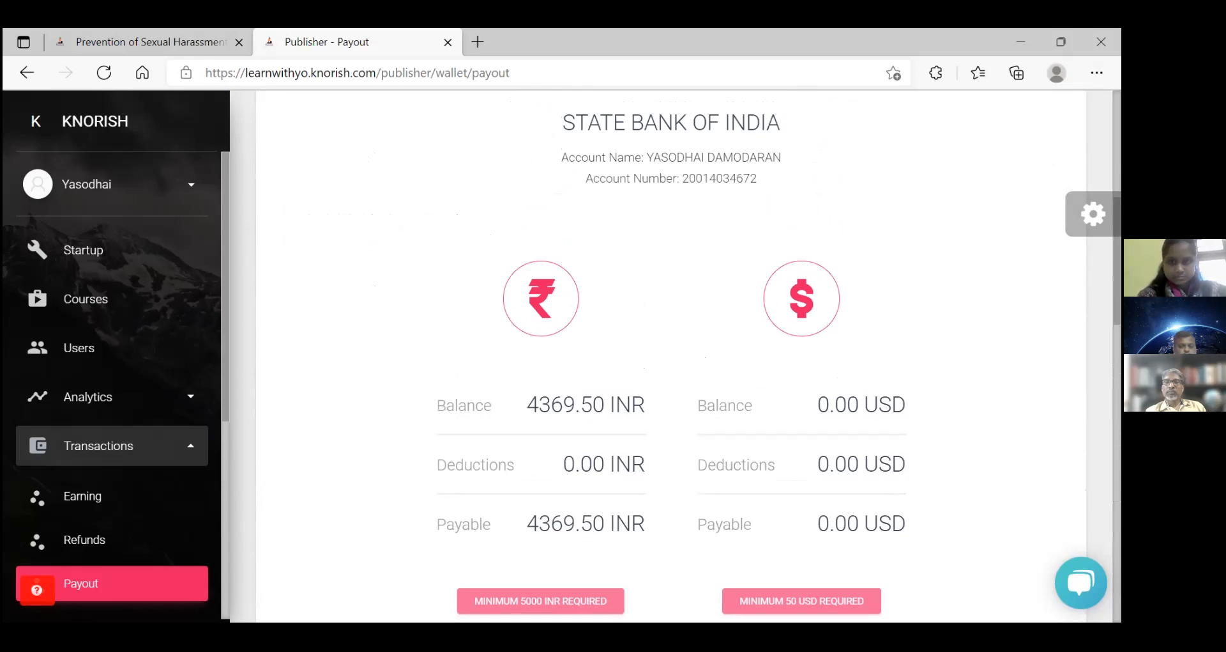
pyautogui.scroll(7, 670, 358)
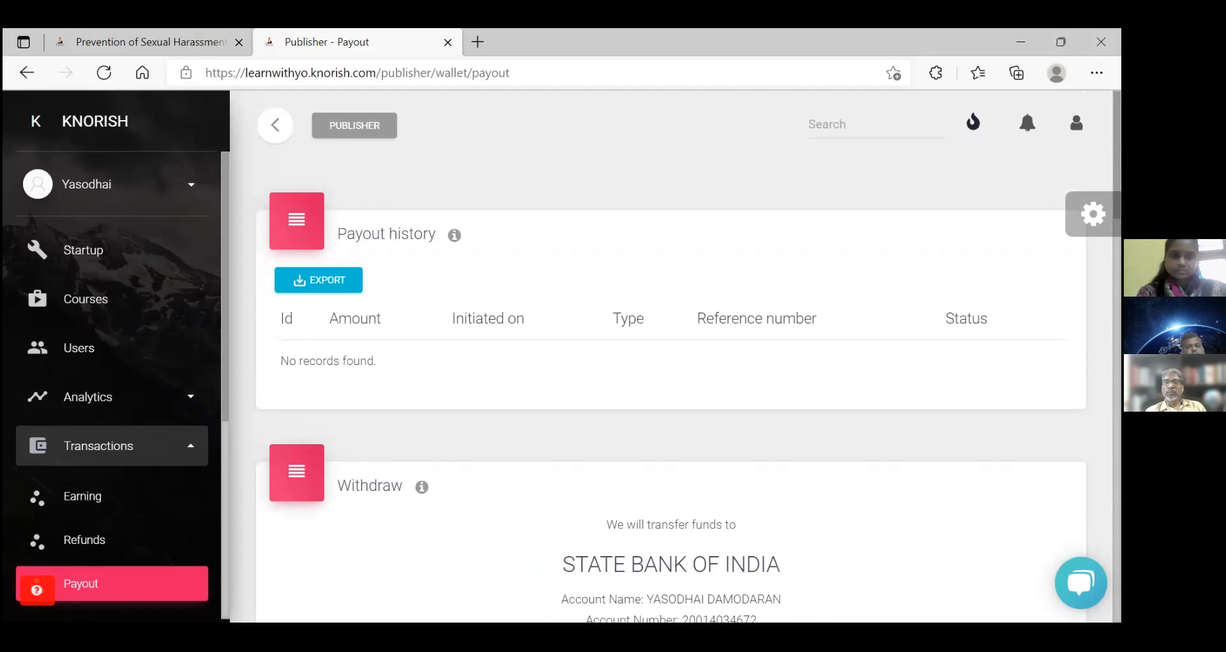
pyautogui.scroll(-6, 671, 358)
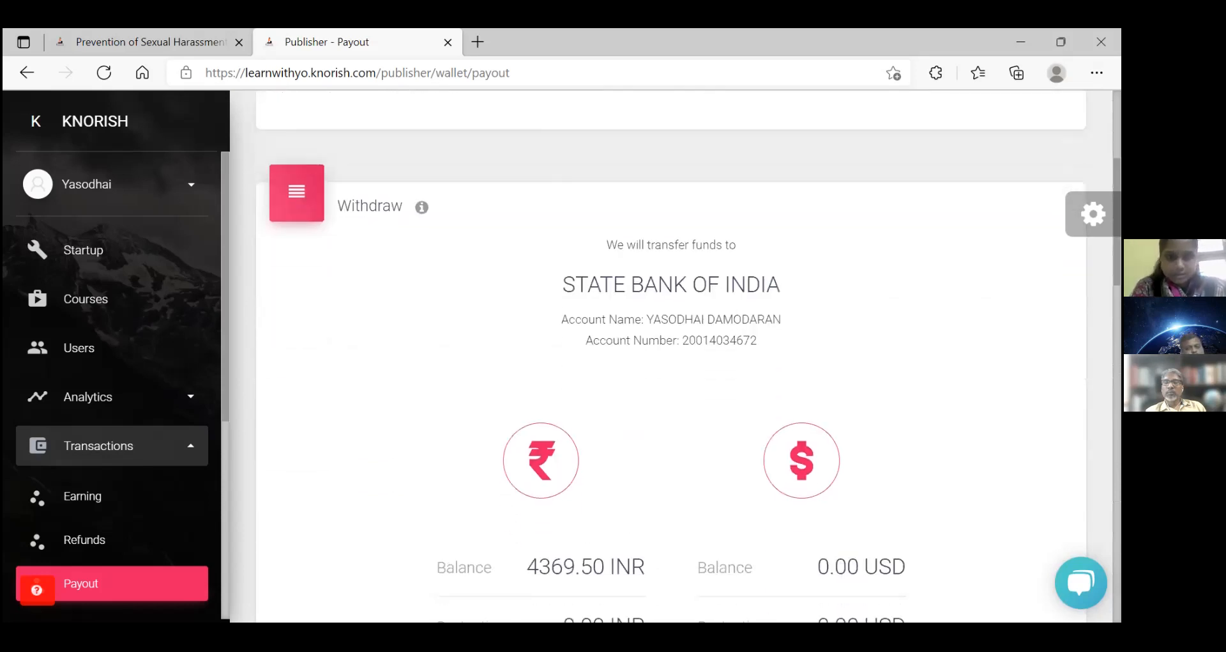
pyautogui.scroll(-3, 670, 357)
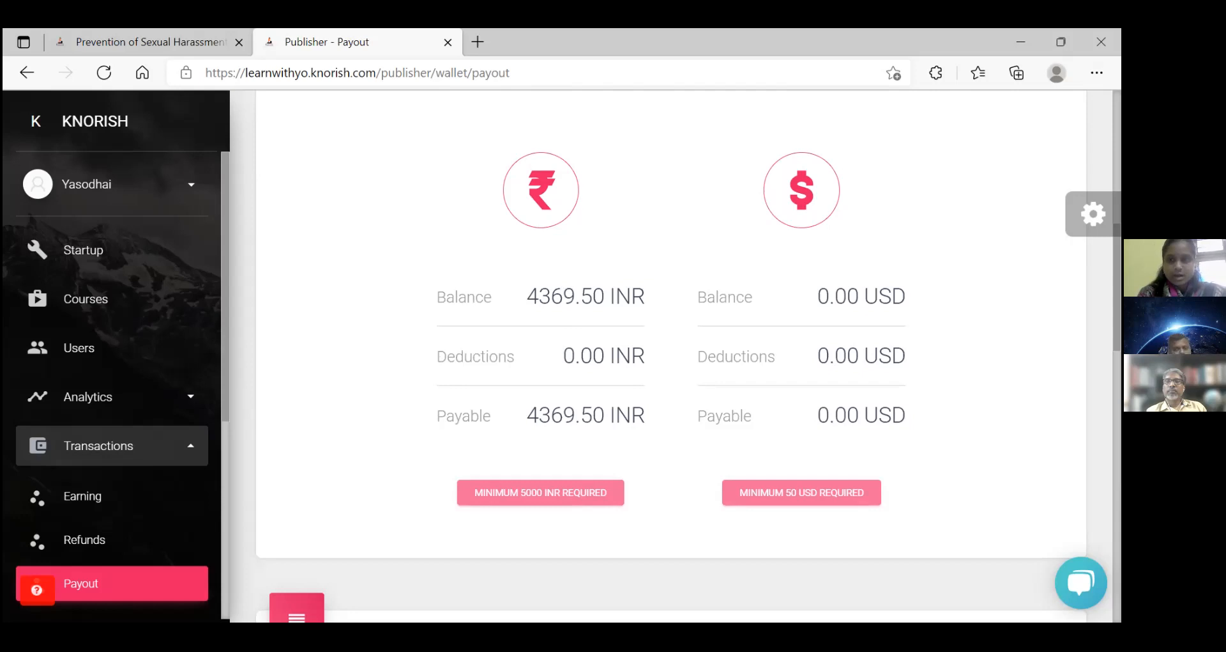
pyautogui.scroll(-7, 448, 402)
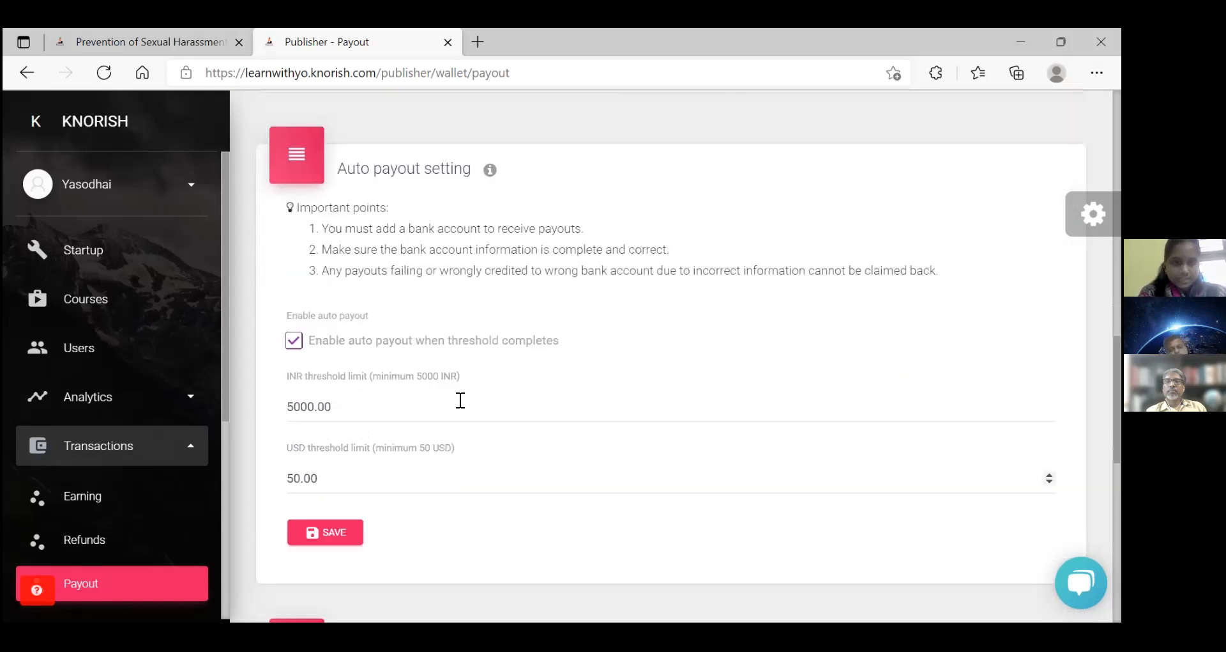
# Step: Try raising the INR auto payout threshold limit to 5001 and set it back to 5000
pyautogui.click(435, 404)
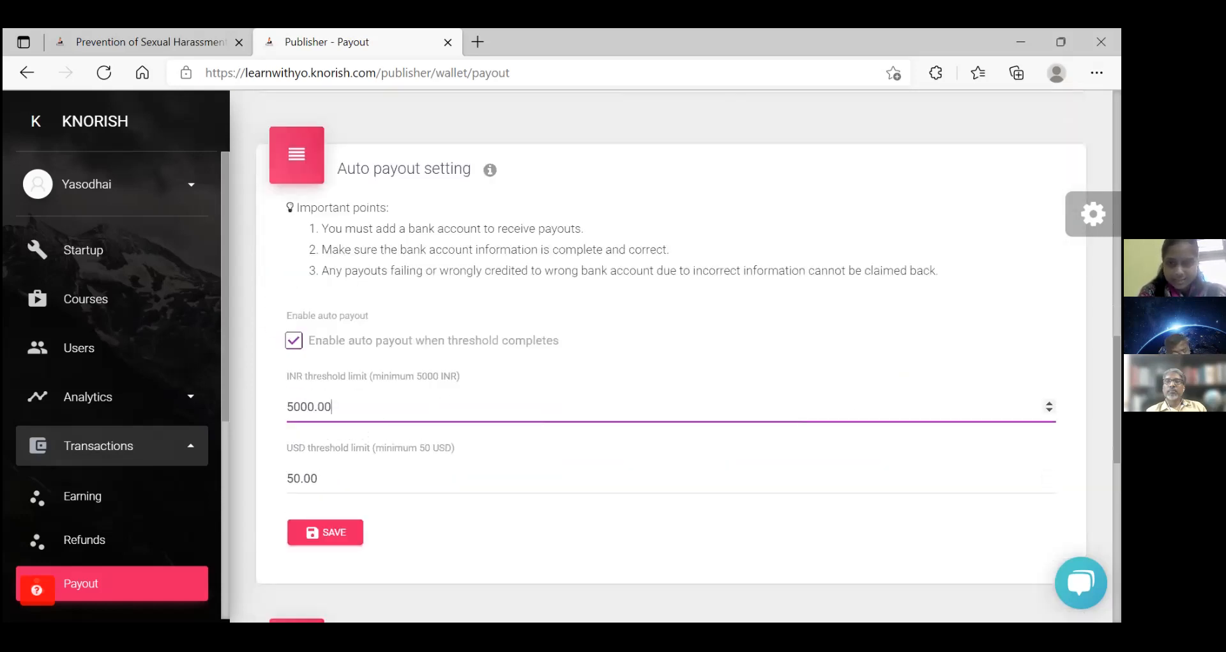
pyautogui.press('Up')
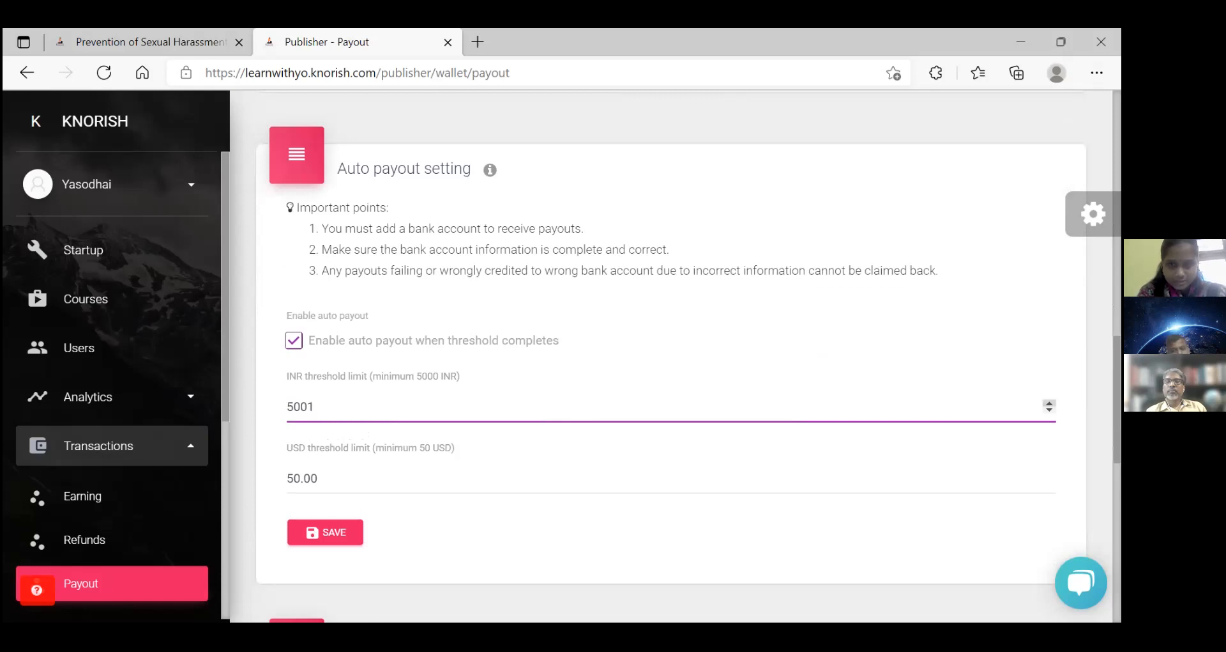
pyautogui.press('Down')
pyautogui.hotkey('ctrl', 'a')
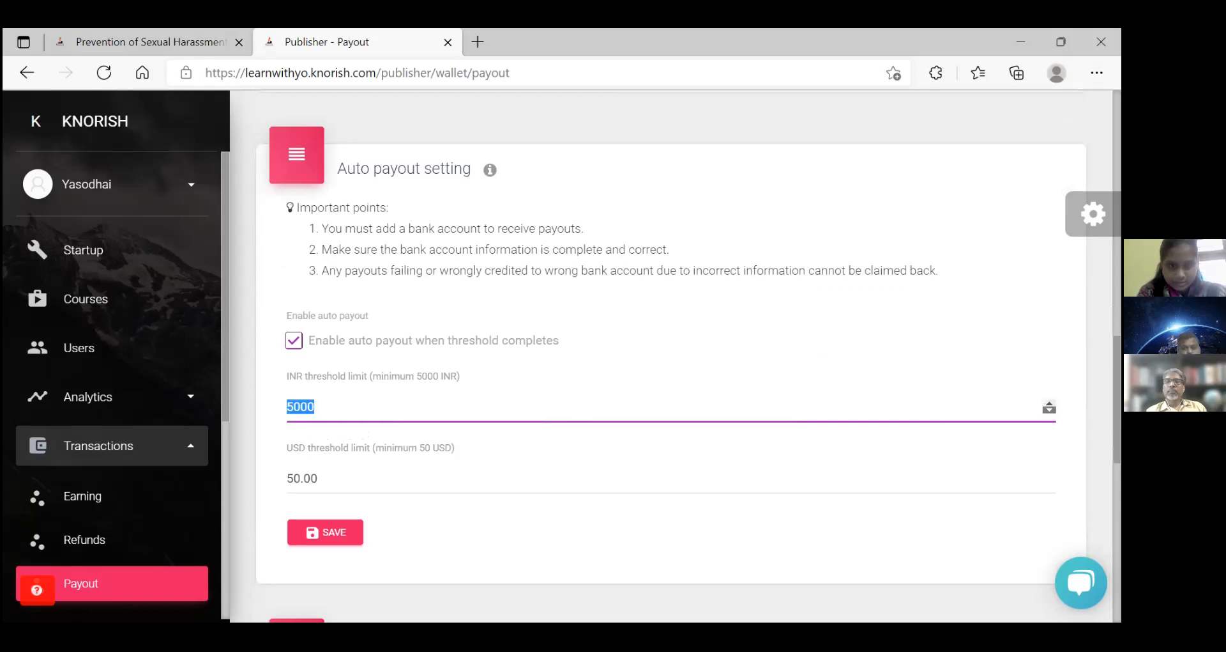
pyautogui.click(315, 407)
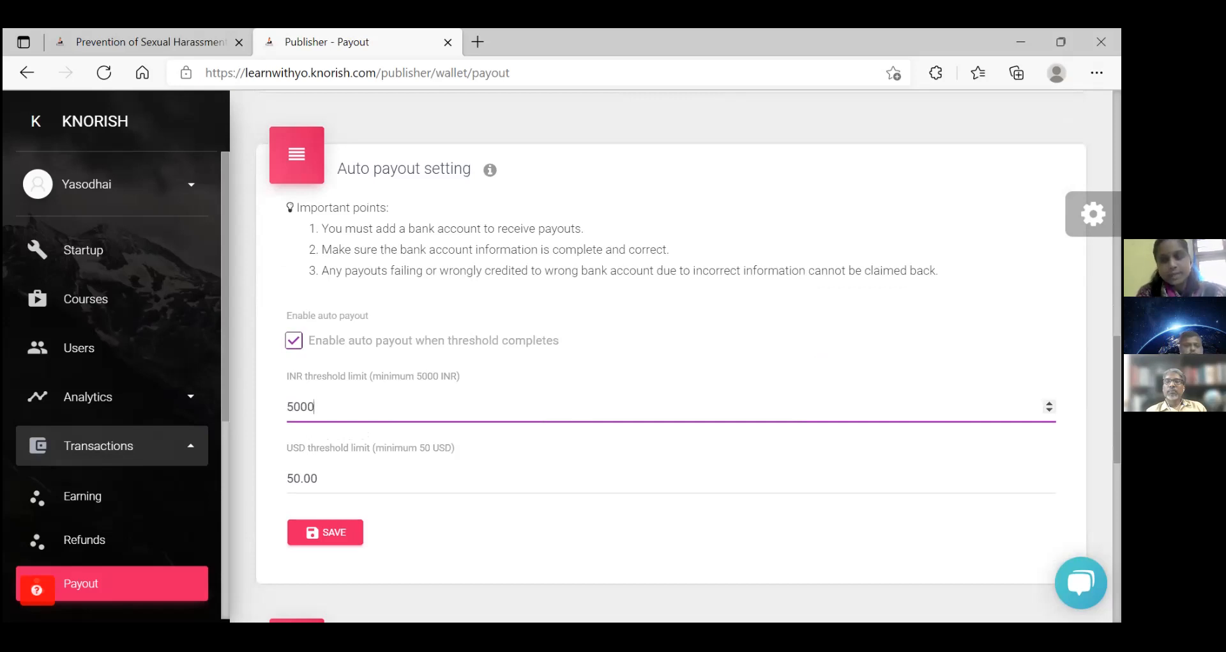
# Step: Recheck the withdrawal balances, auto payout settings, payout history and bank account fields on the payout page
pyautogui.scroll(10, 671, 358)
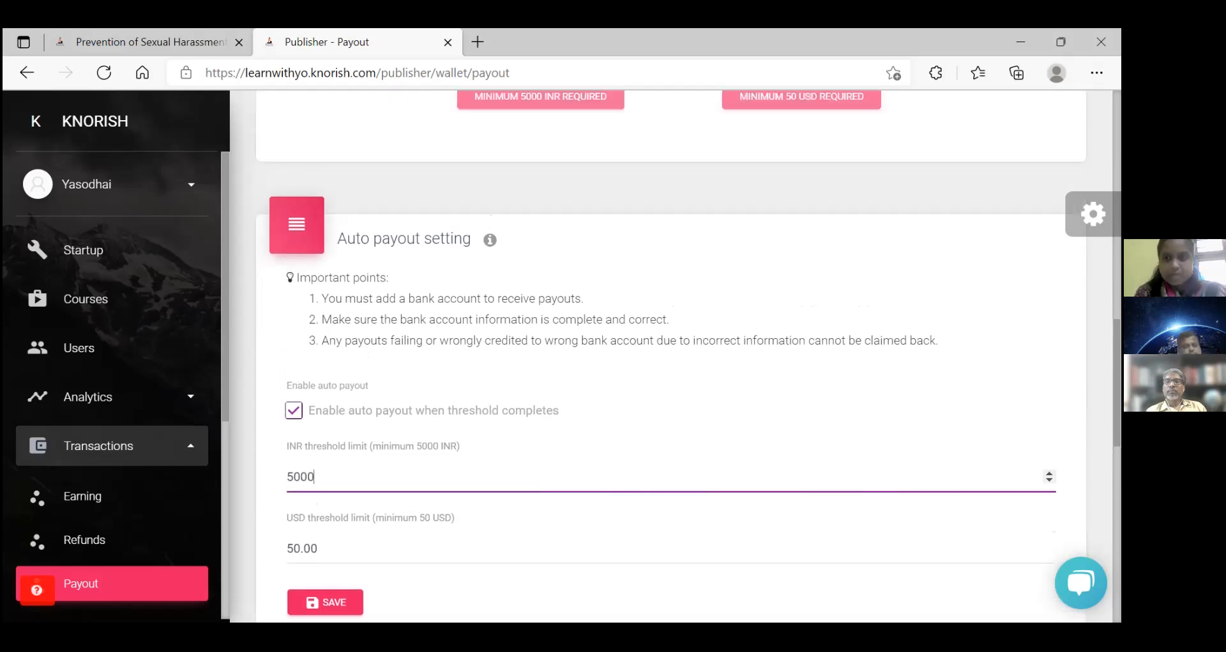
pyautogui.scroll(-1, 671, 358)
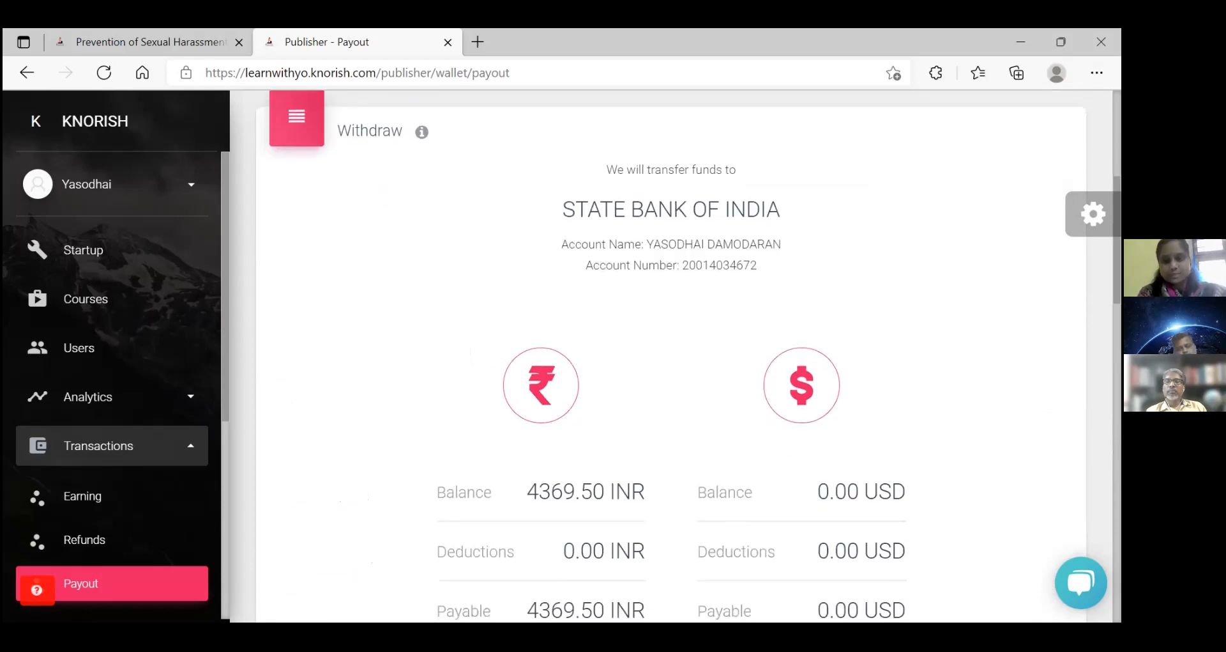
pyautogui.scroll(-3, 671, 357)
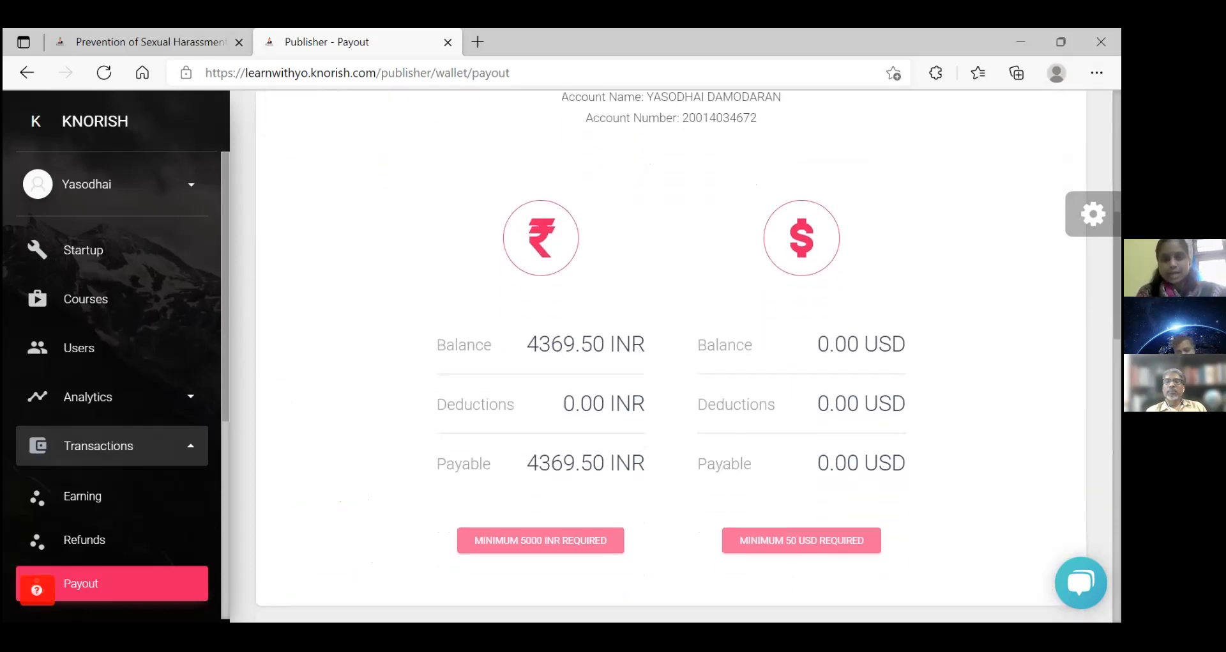
pyautogui.scroll(-7, 671, 358)
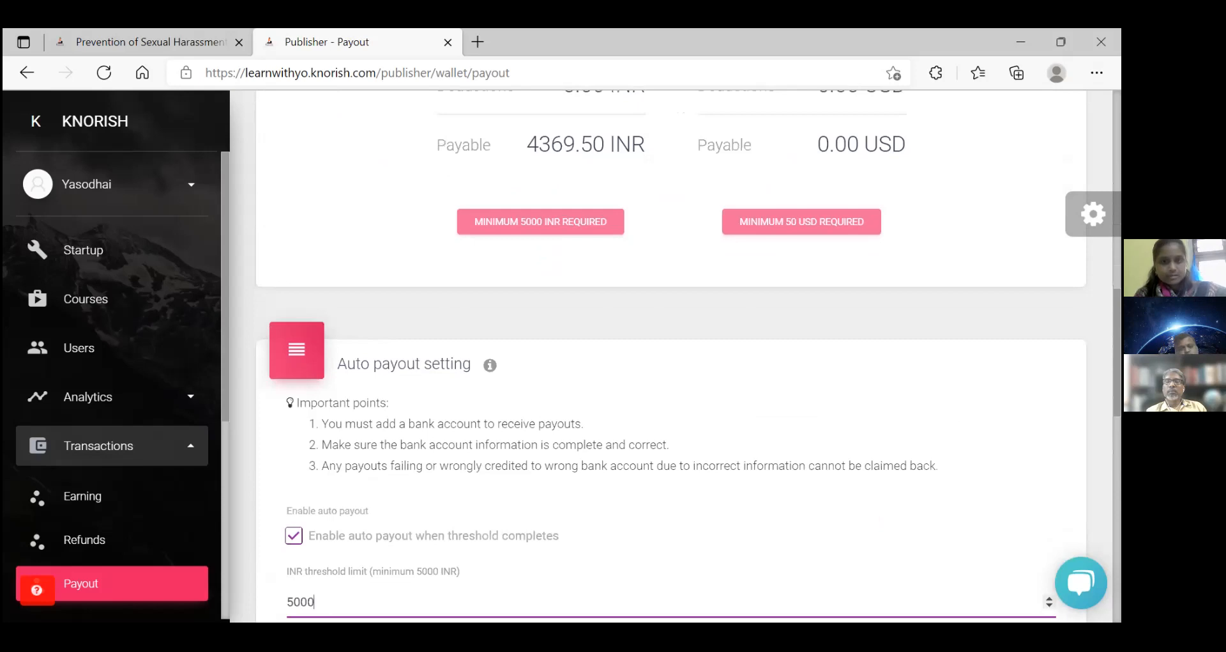
pyautogui.scroll(-6, 670, 357)
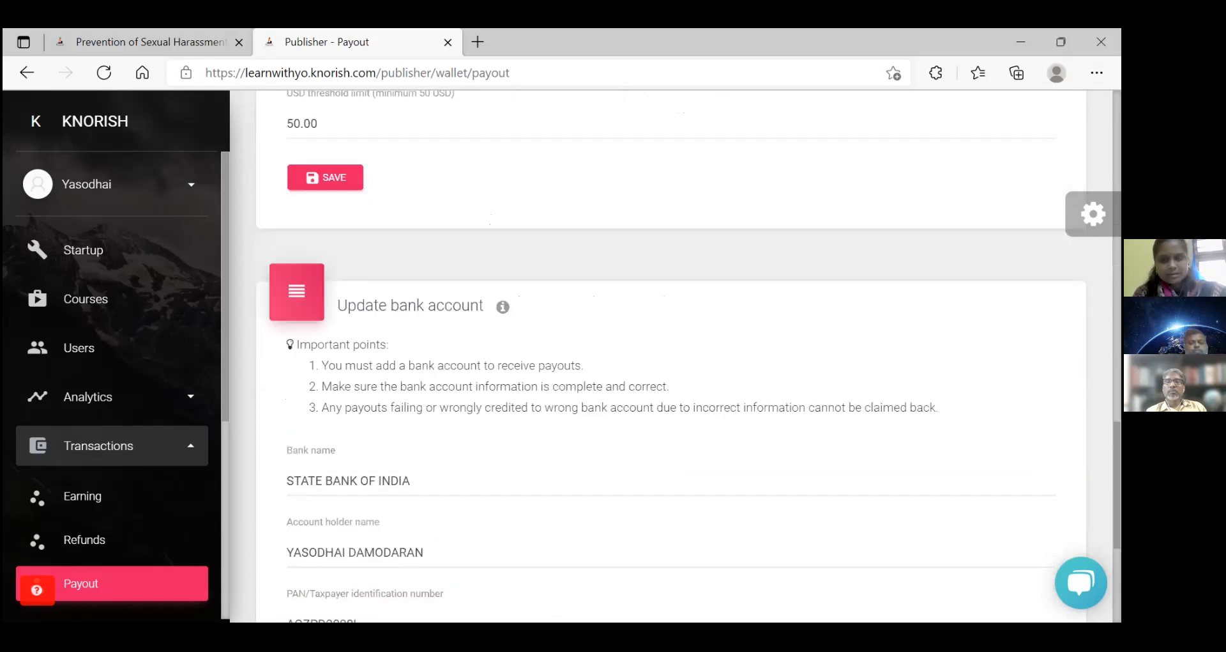
pyautogui.scroll(-5, 671, 357)
pyautogui.scroll(15, 670, 358)
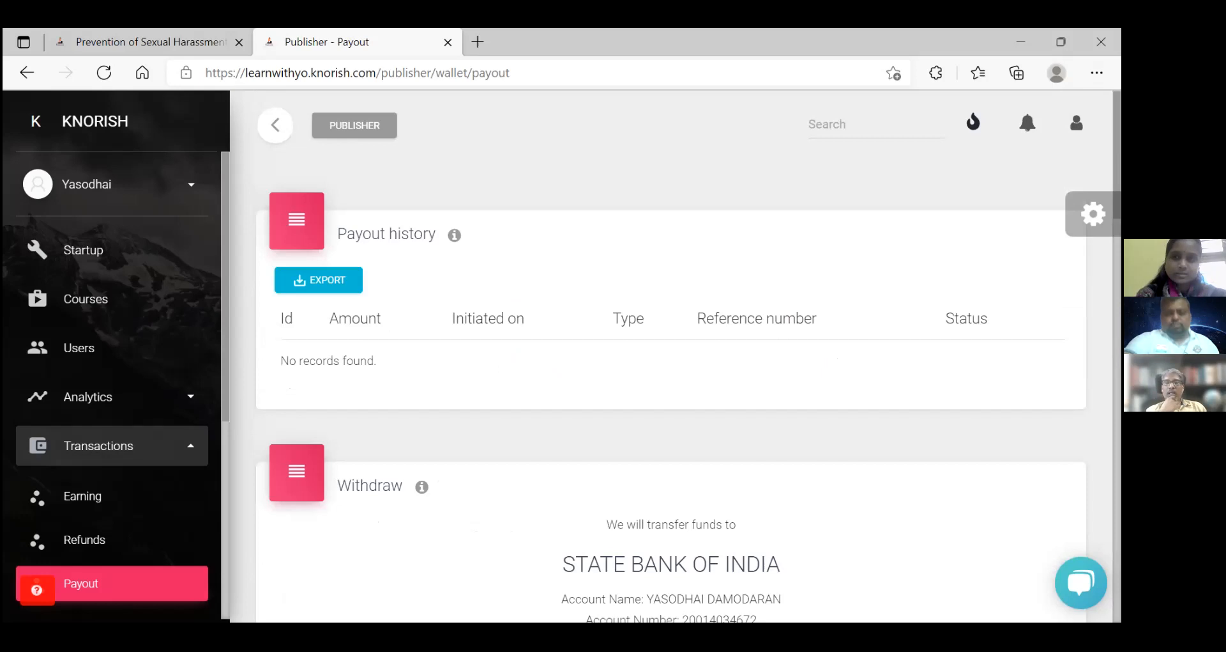
pyautogui.scroll(-15, 671, 358)
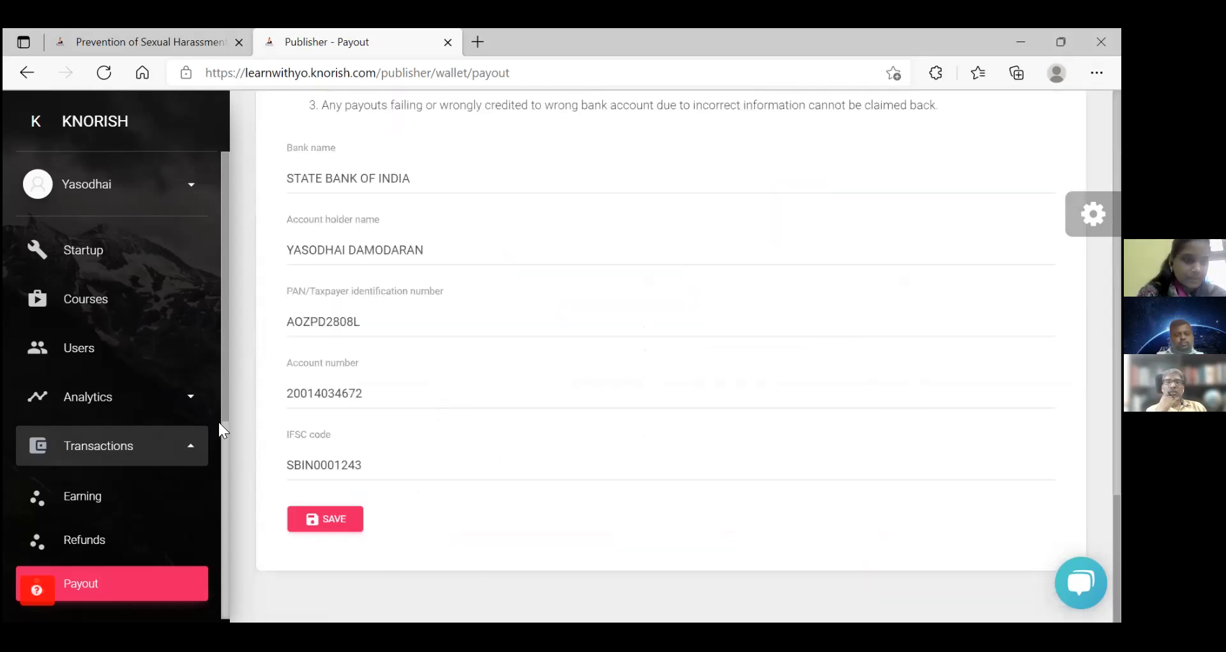
# Step: Open the course earnings report again, followed by the course and bundle refund history
pyautogui.moveTo(225, 403); pyautogui.dragTo(228, 604)
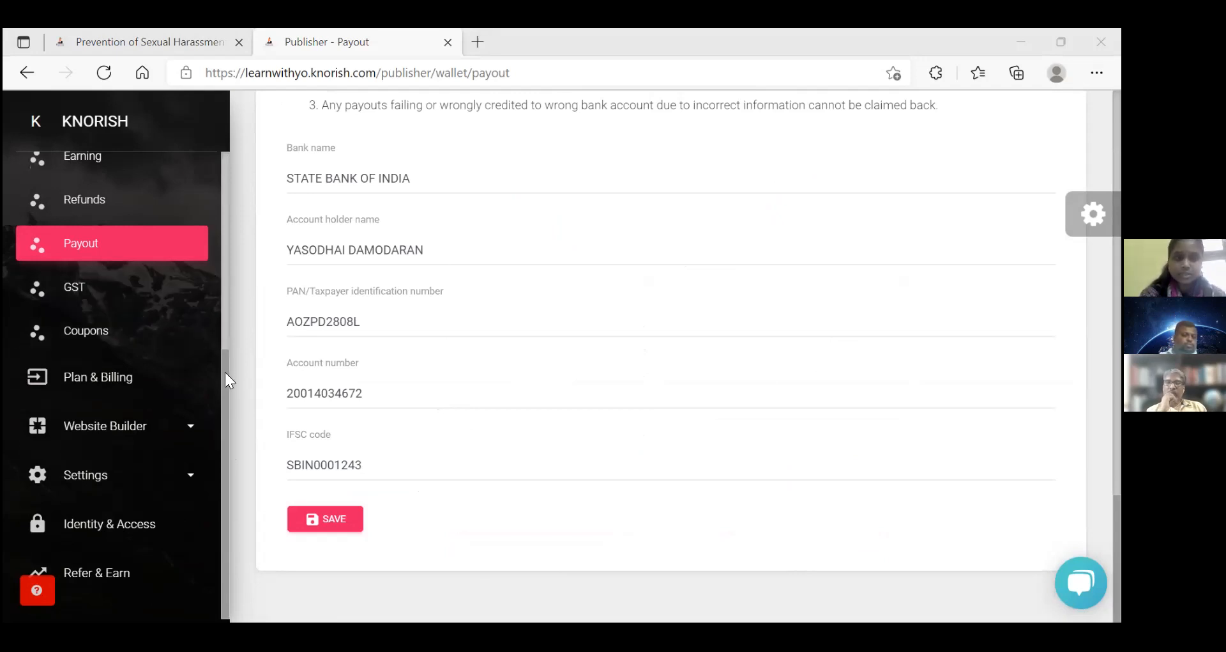
pyautogui.moveTo(228, 348); pyautogui.dragTo(236, 297)
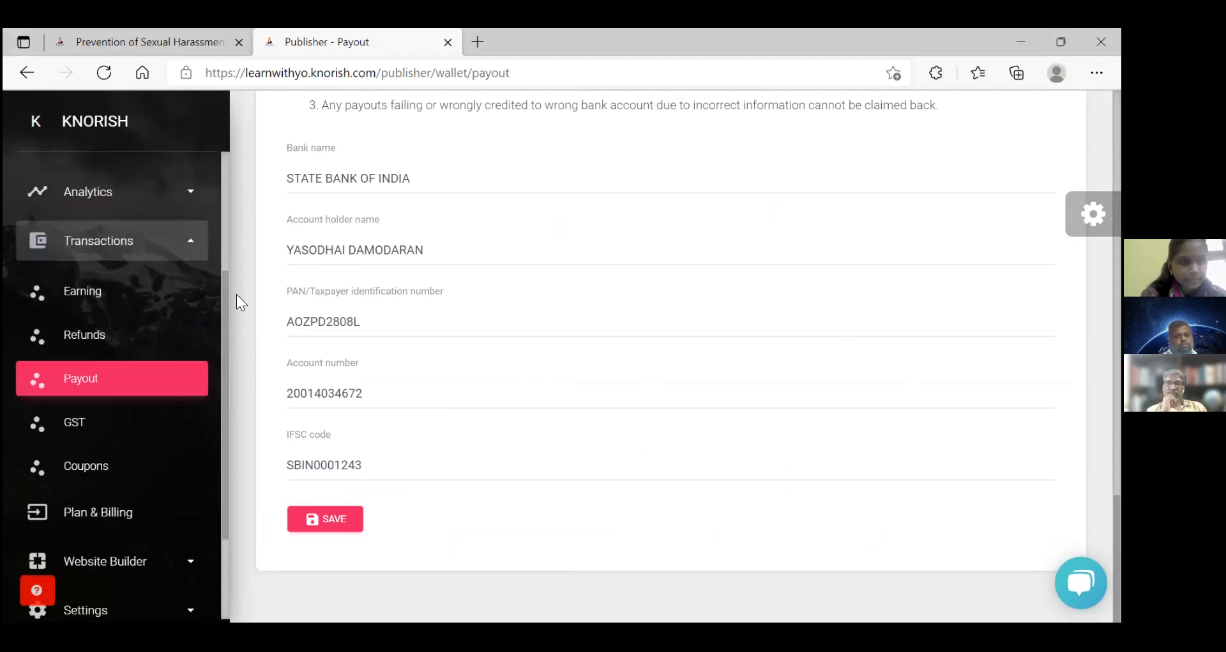
pyautogui.click(141, 290)
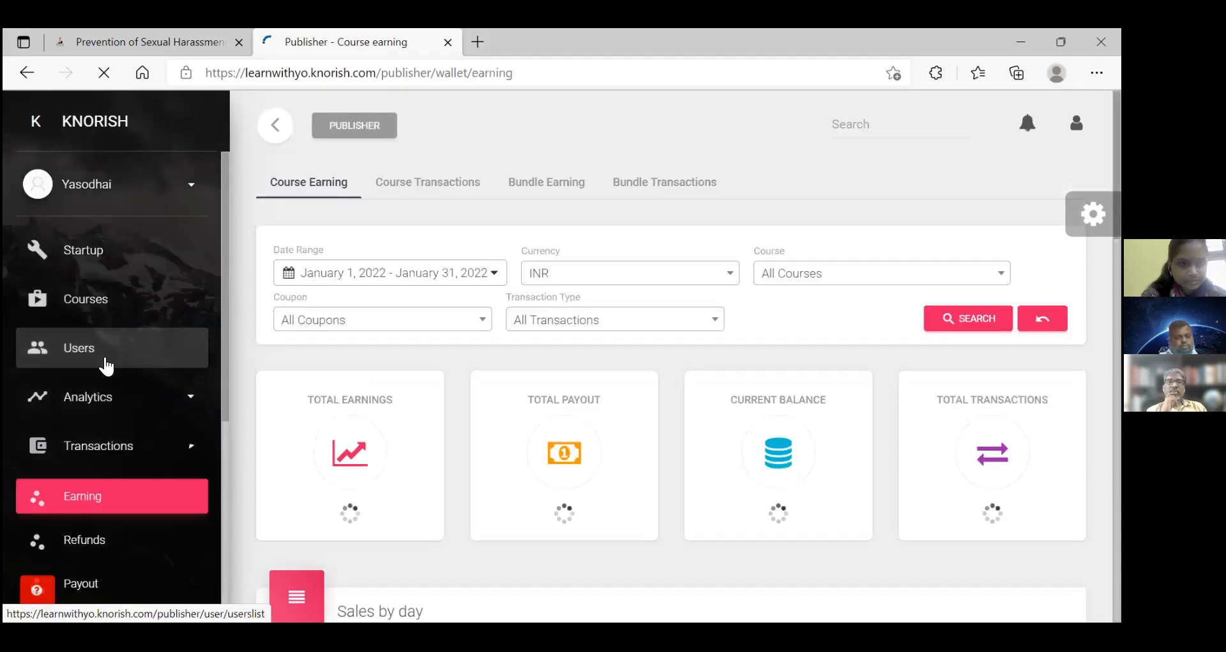
pyautogui.moveTo(226, 371); pyautogui.dragTo(208, 471)
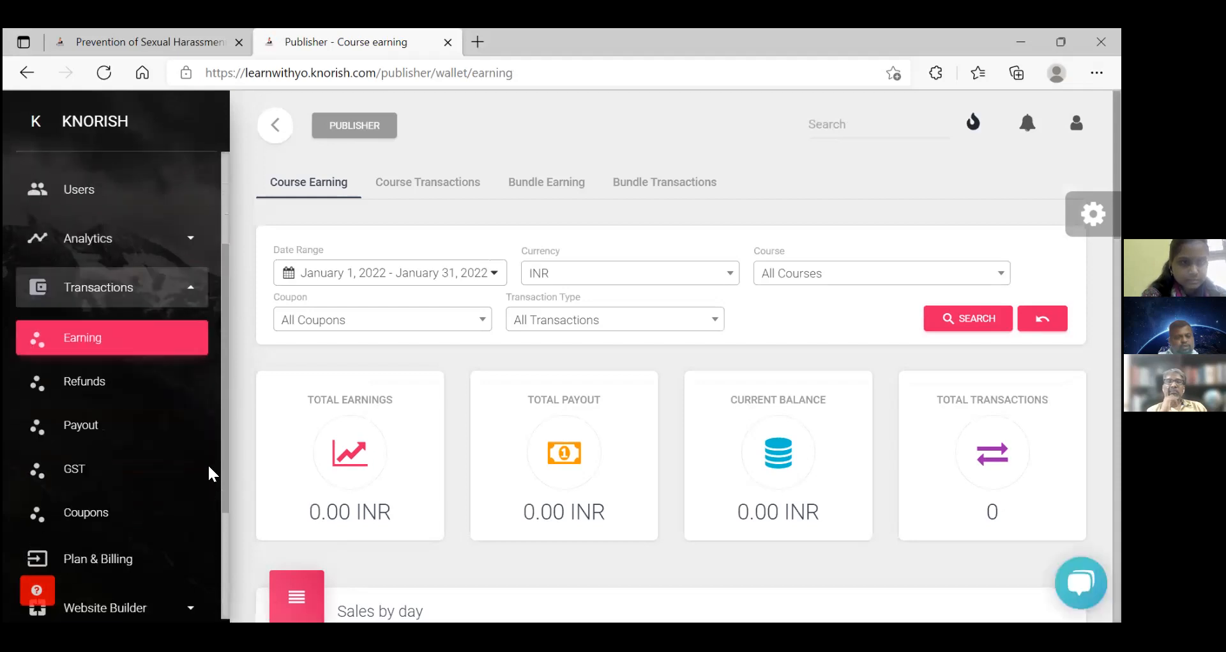
pyautogui.click(115, 370)
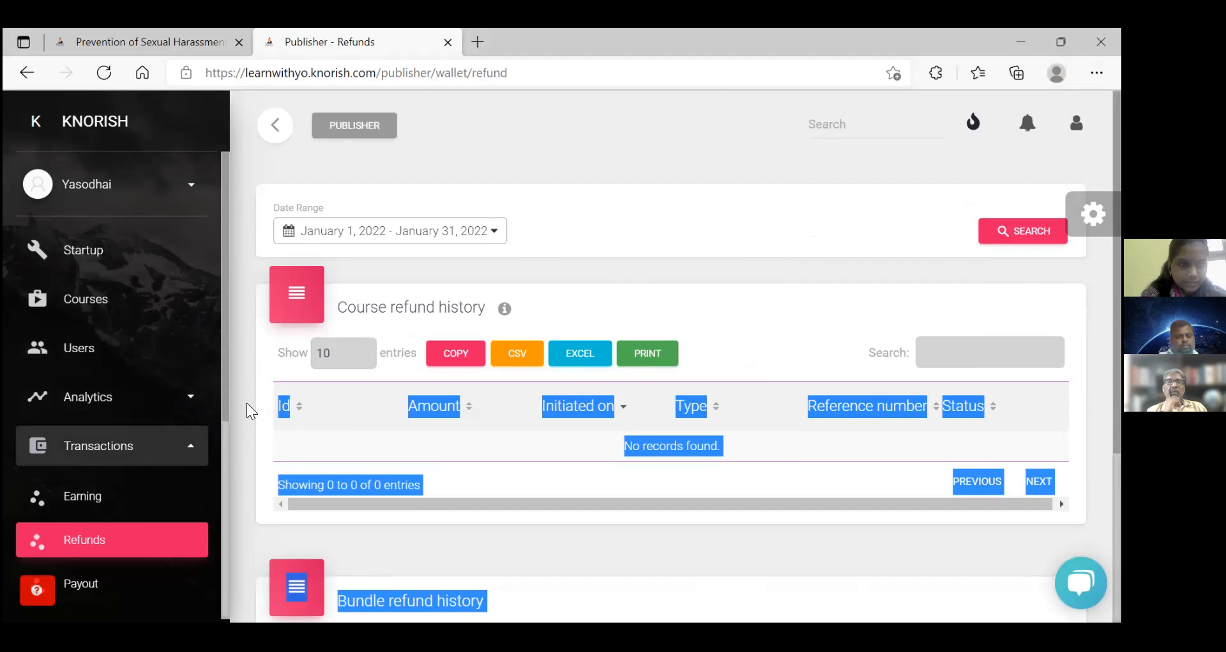
# Step: View the Goods and Services Tax (GST) statements, then open the plan and billing details
pyautogui.moveTo(229, 403); pyautogui.dragTo(225, 522)
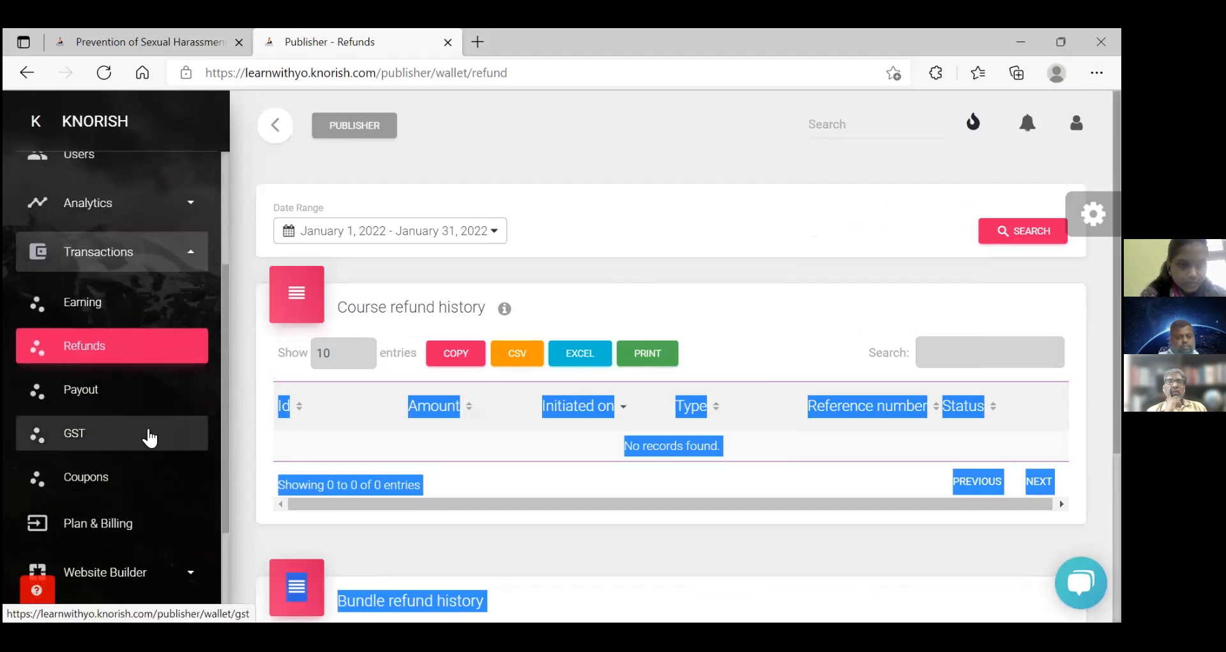
pyautogui.click(150, 438)
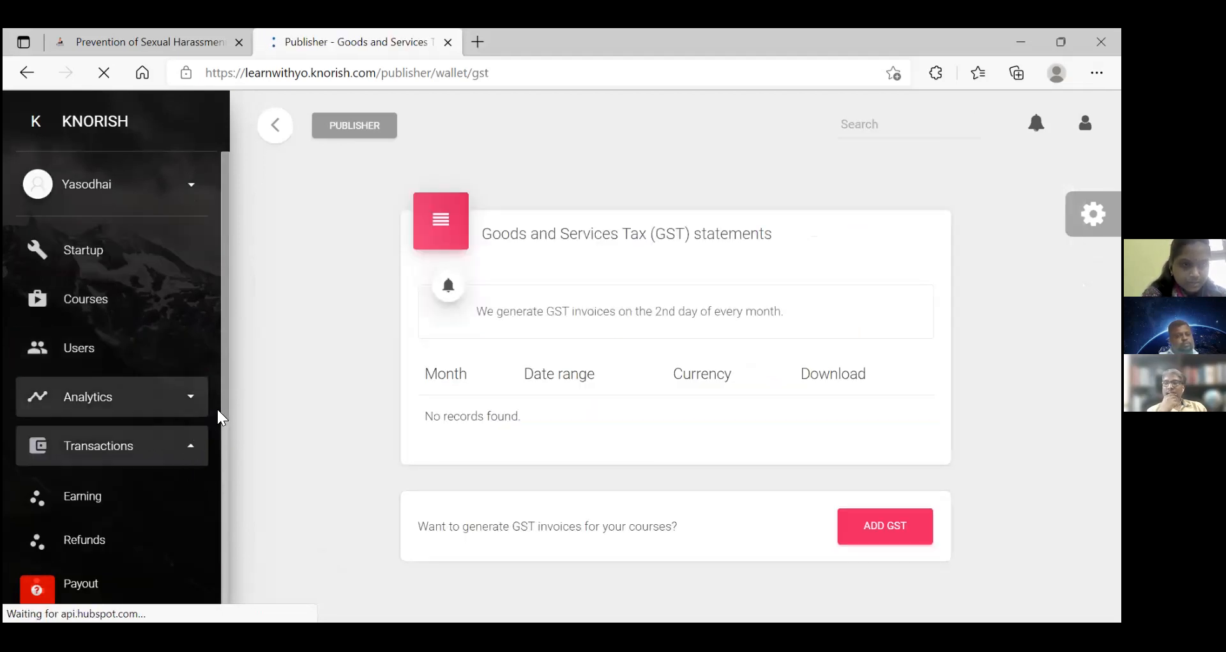
pyautogui.moveTo(222, 415); pyautogui.dragTo(225, 607)
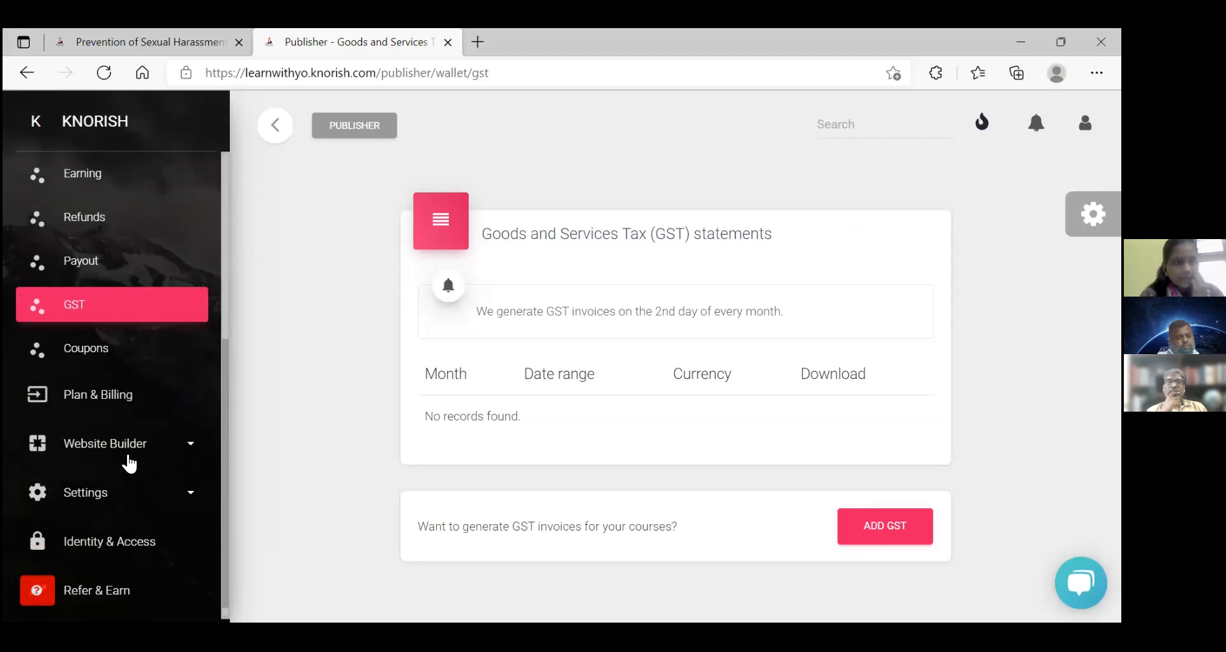
pyautogui.click(107, 409)
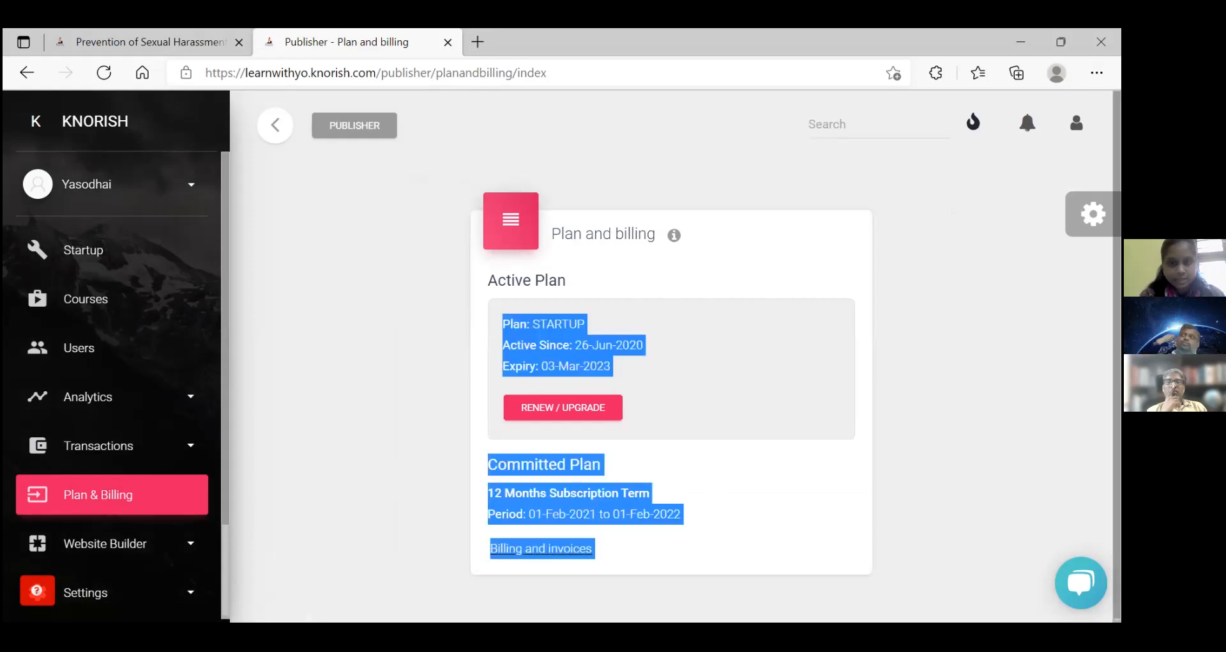
pyautogui.click(1009, 287)
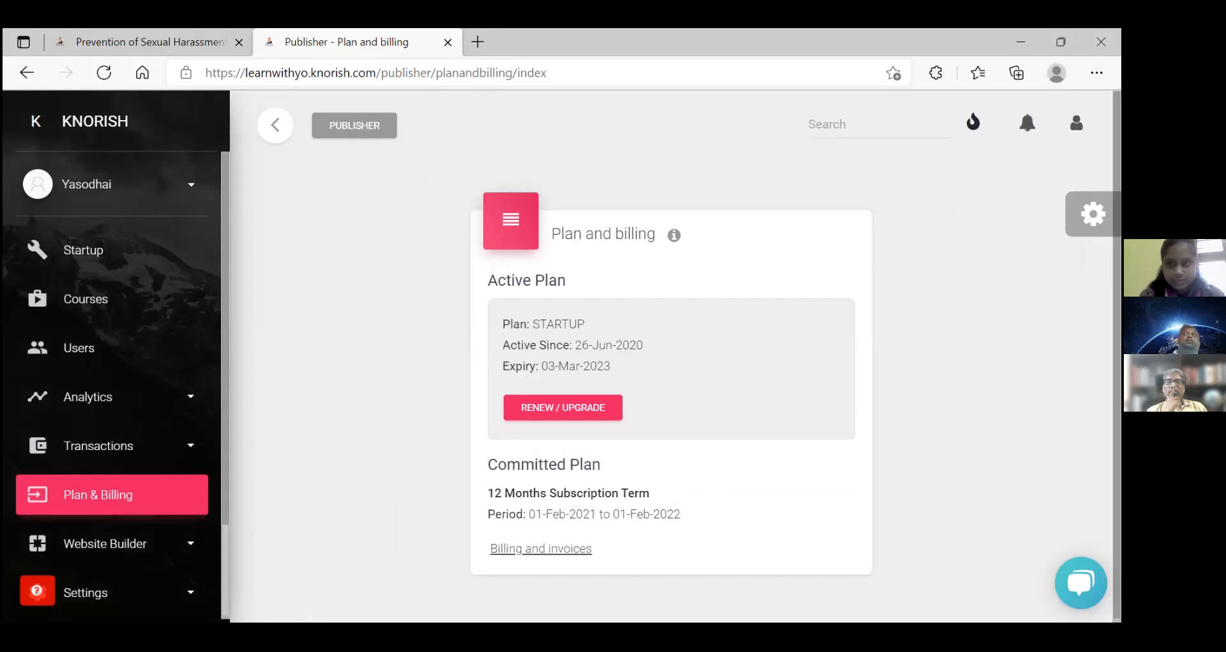
pyautogui.moveTo(1010, 306); pyautogui.dragTo(1077, 269)
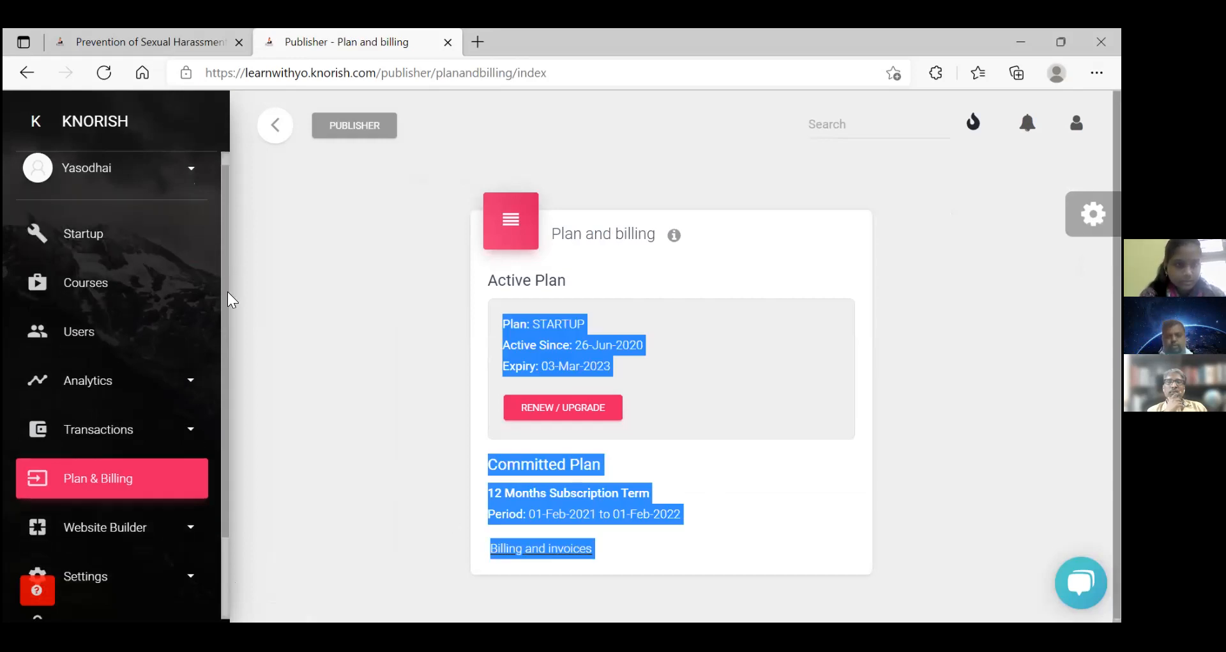
# Step: Look through the Website Builder and Settings options, and open the domain page under Integrations
pyautogui.scroll(-2, 227, 294)
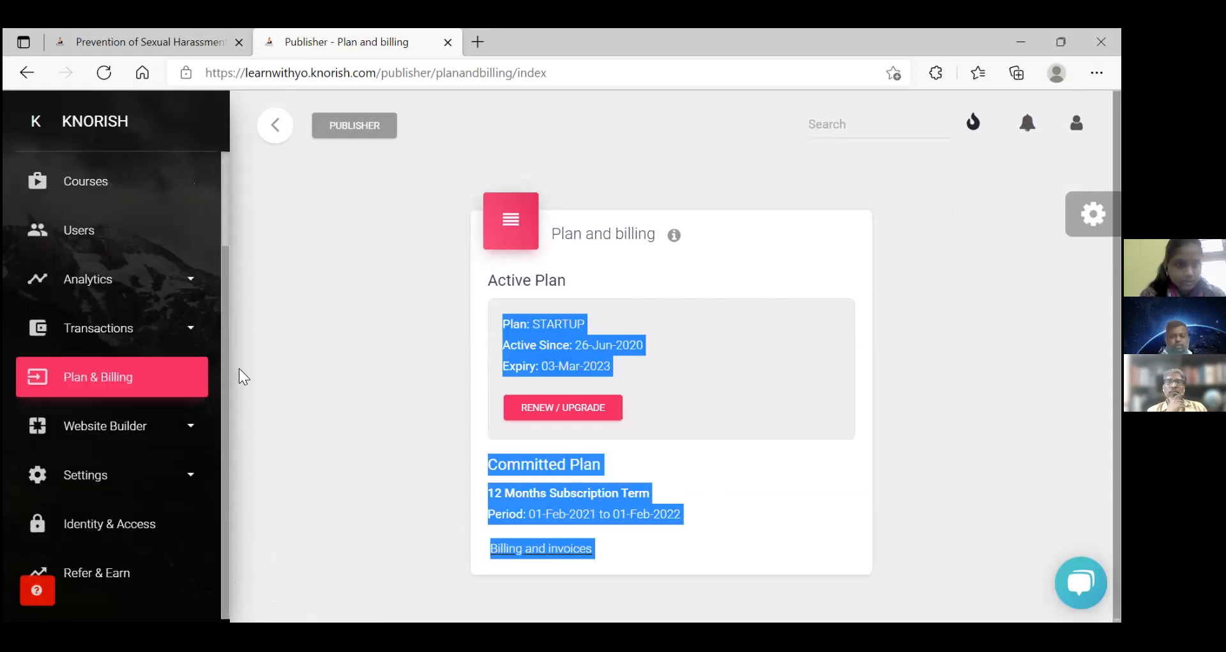
pyautogui.click(189, 438)
pyautogui.moveTo(225, 340); pyautogui.dragTo(239, 527)
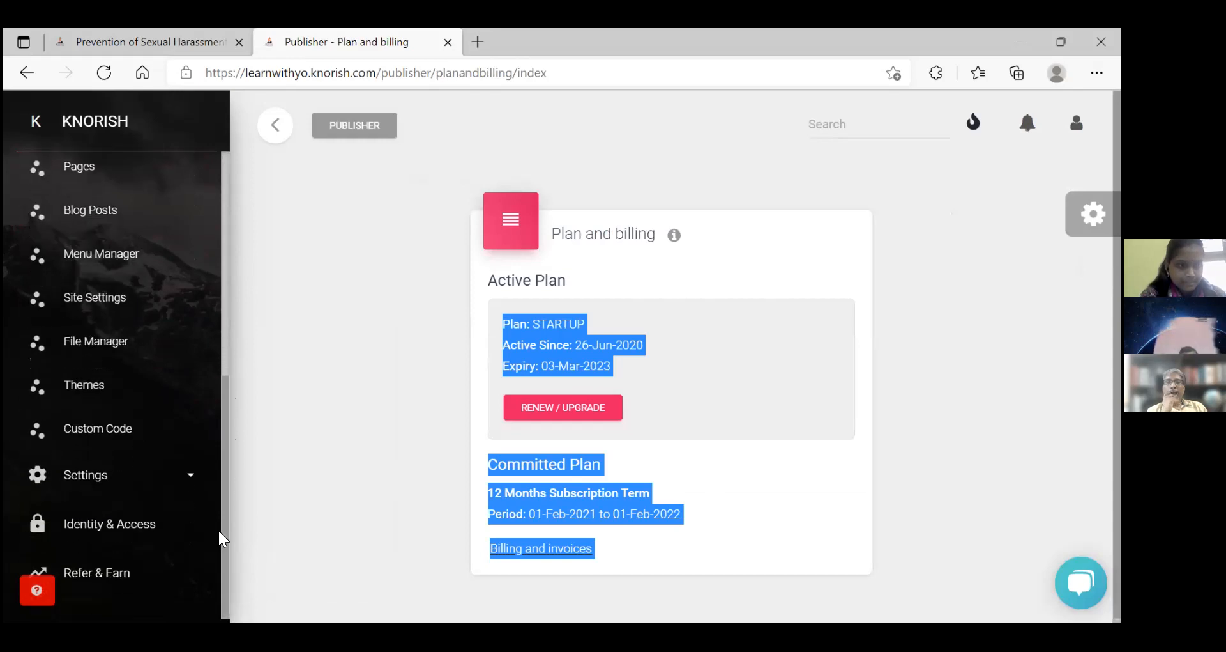
pyautogui.click(190, 480)
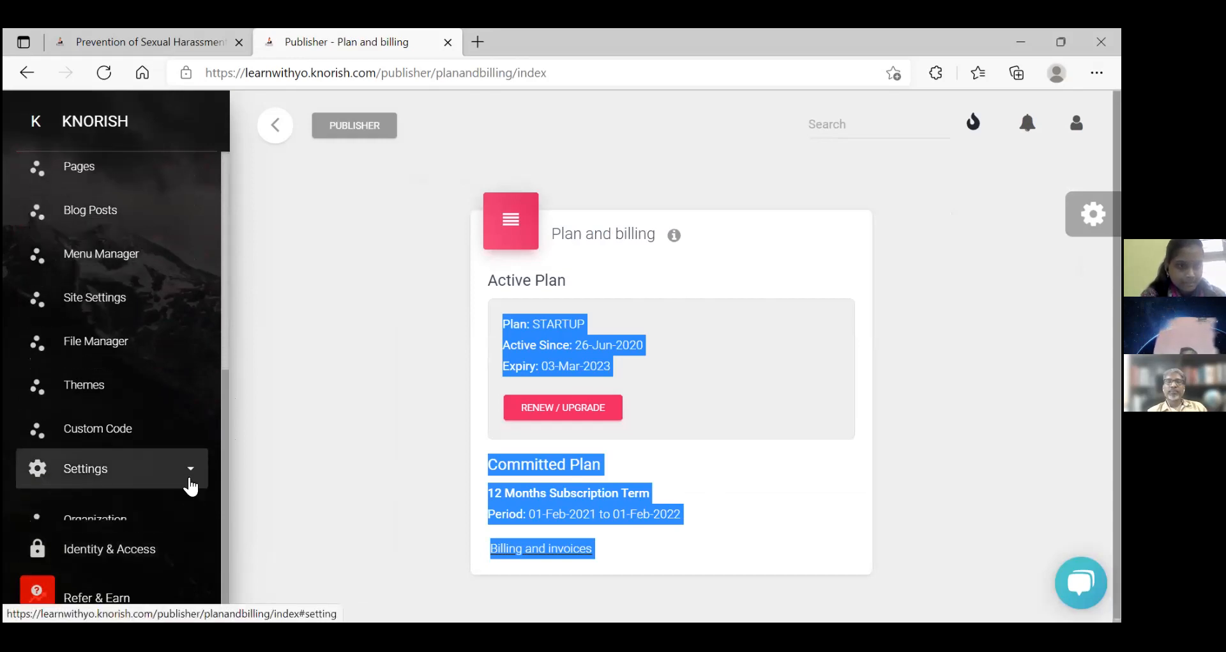
pyautogui.scroll(-4, 217, 430)
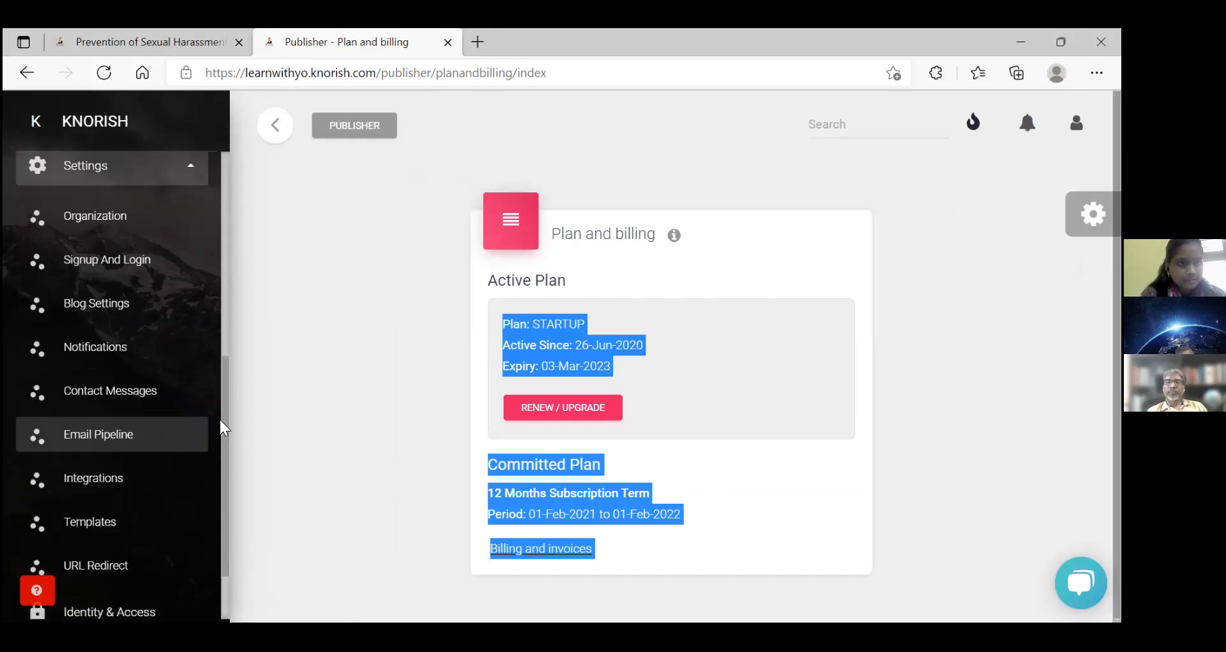
pyautogui.scroll(-1, 222, 419)
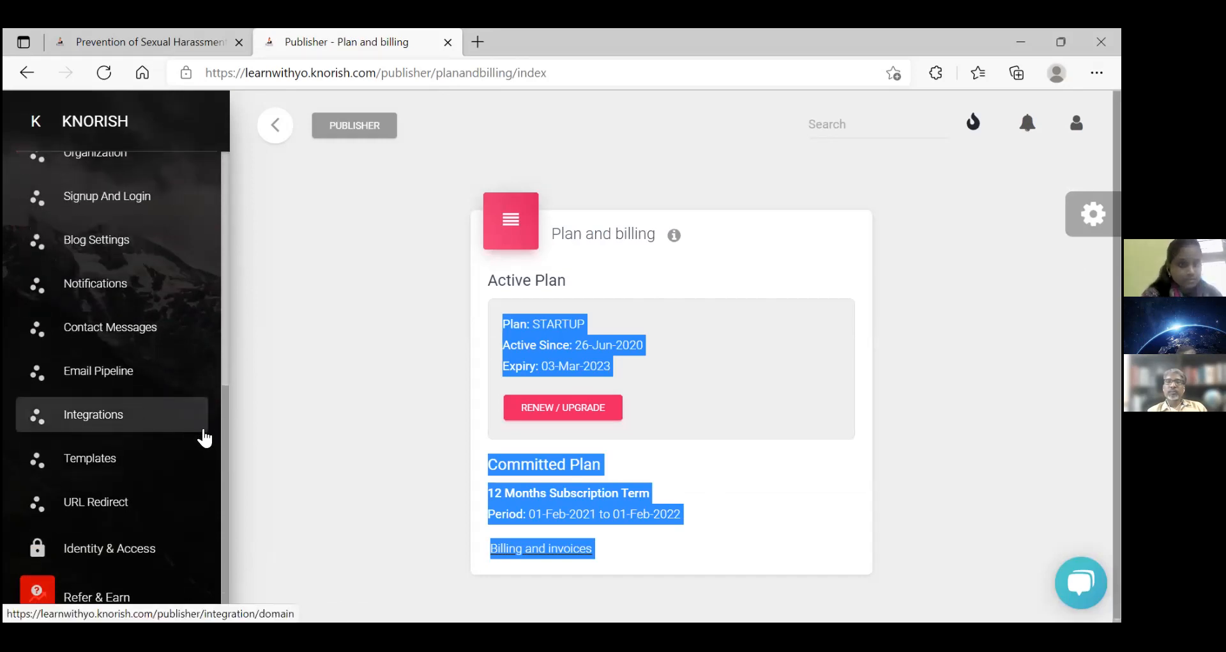
pyautogui.moveTo(225, 423); pyautogui.dragTo(211, 450)
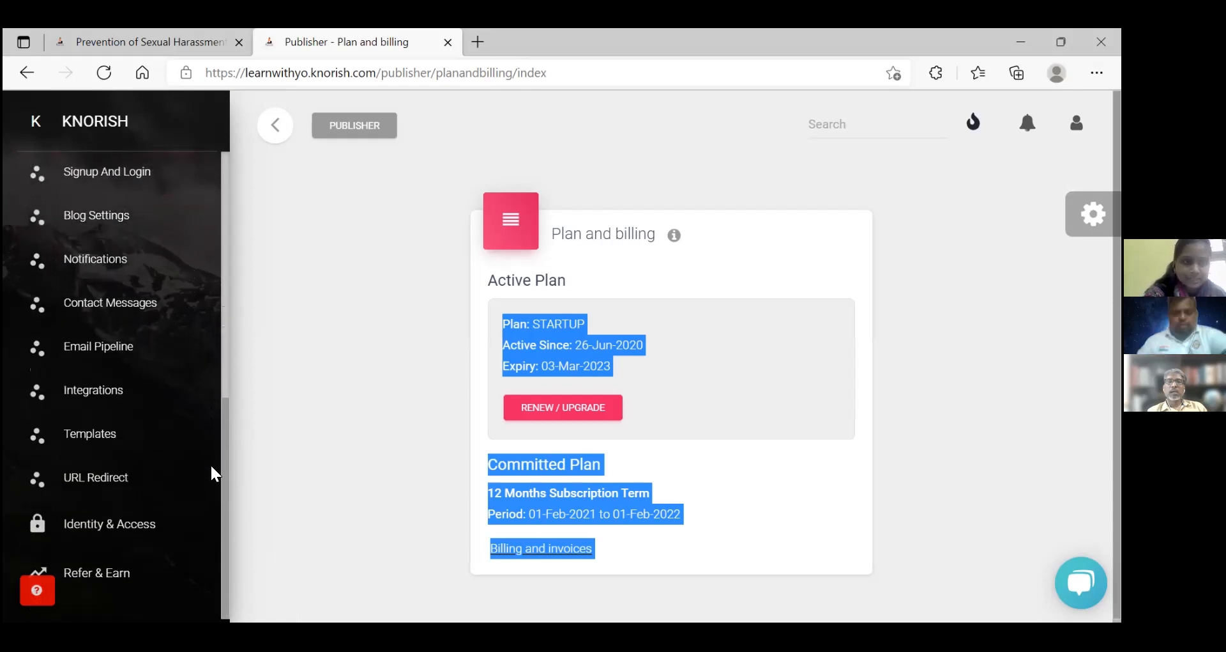
pyautogui.click(115, 401)
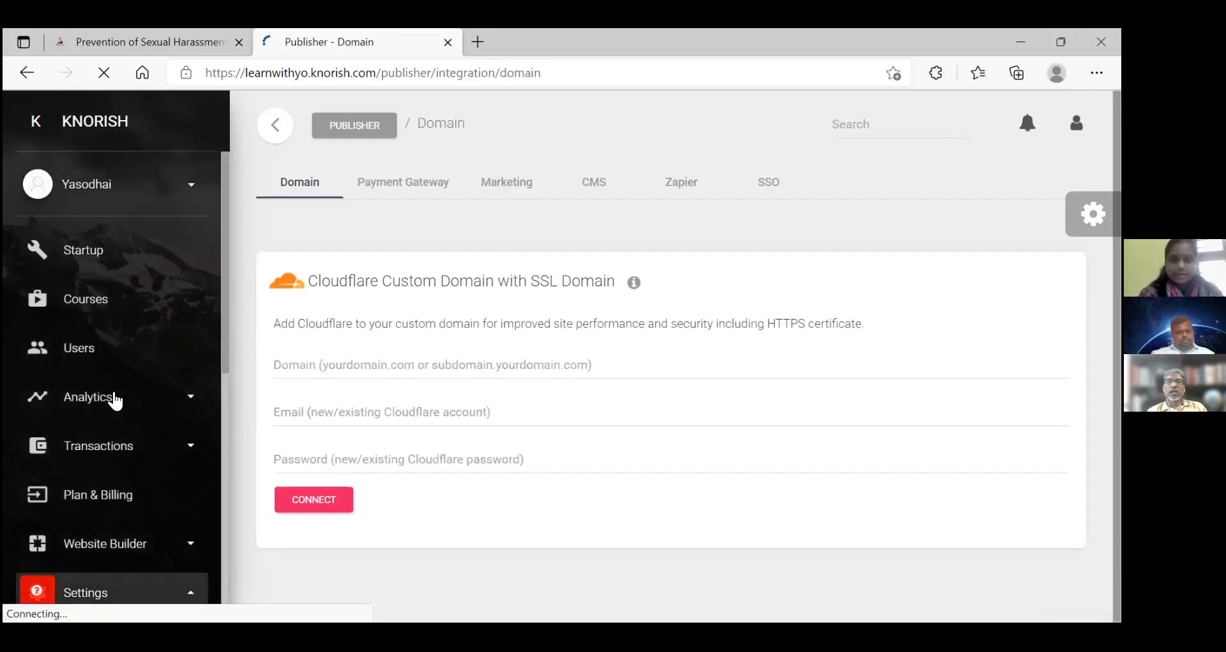
# Step: Review the connection fields of the PayPal, Stripe and Razorpay payment gateway integrations
pyautogui.click(410, 195)
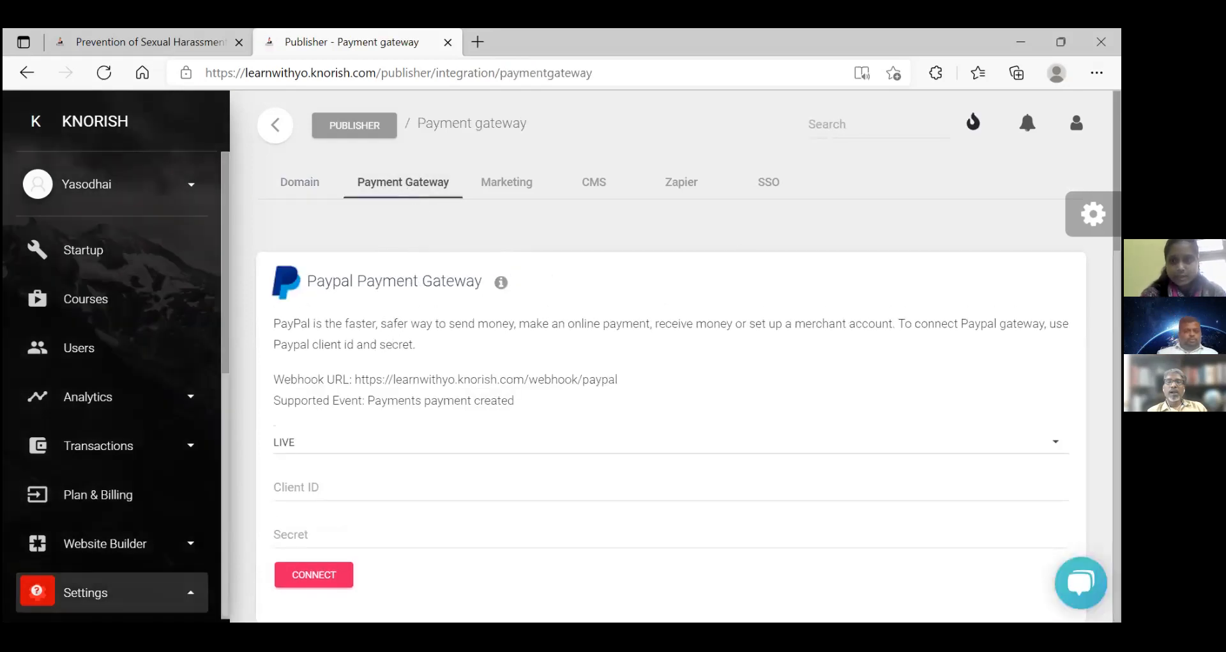
pyautogui.moveTo(958, 568); pyautogui.dragTo(1080, 323)
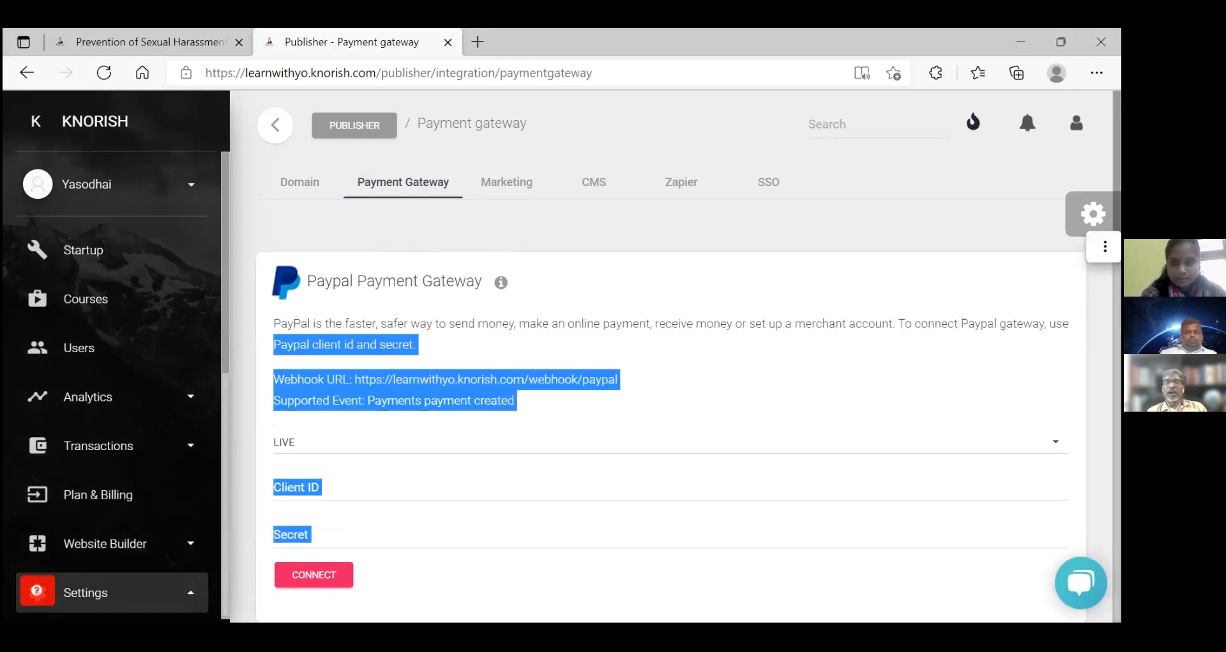
pyautogui.scroll(-8, 671, 357)
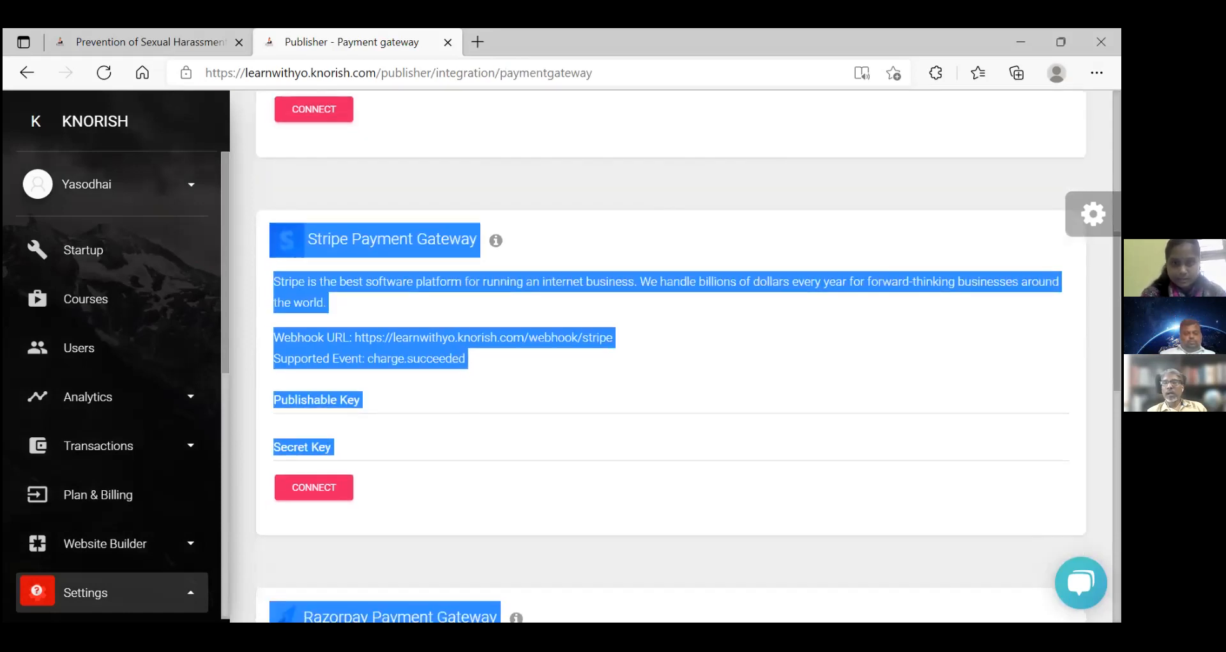
pyautogui.scroll(-5, 671, 358)
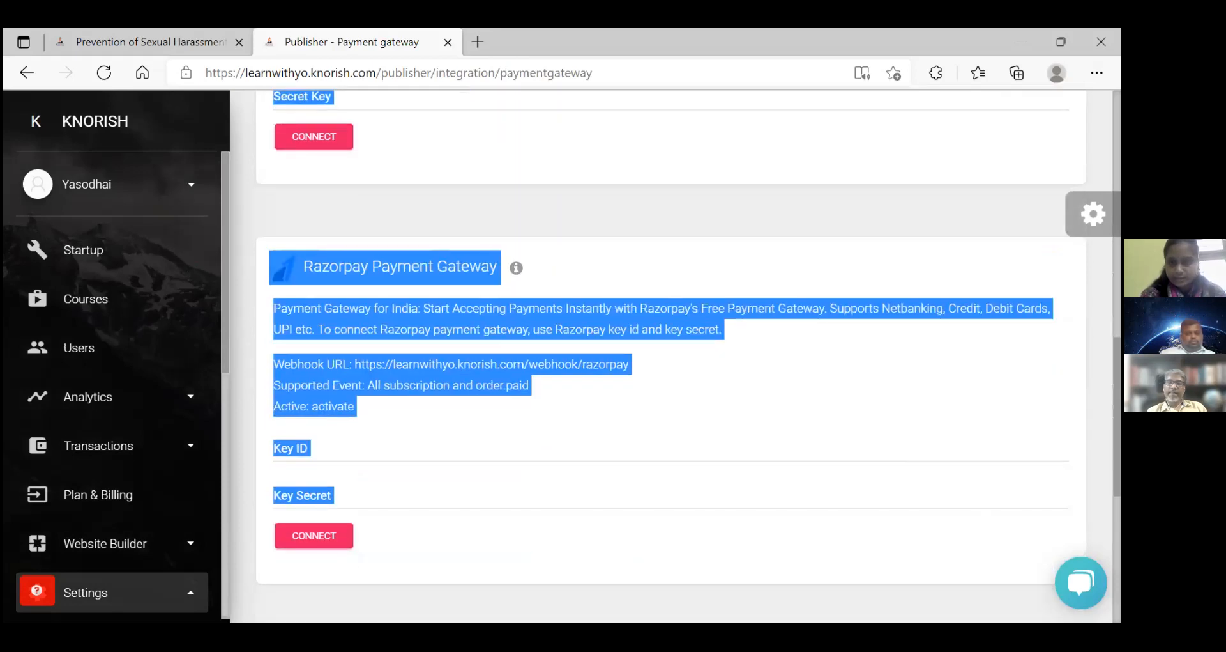
pyautogui.click(754, 402)
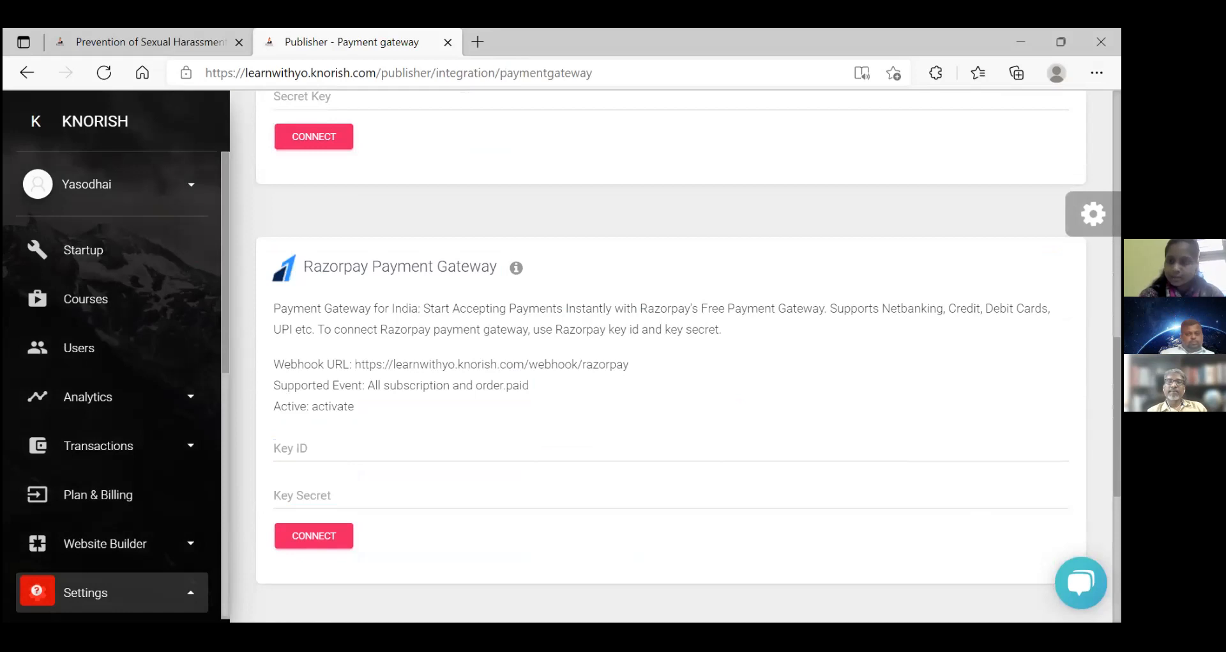
pyautogui.scroll(10, 671, 358)
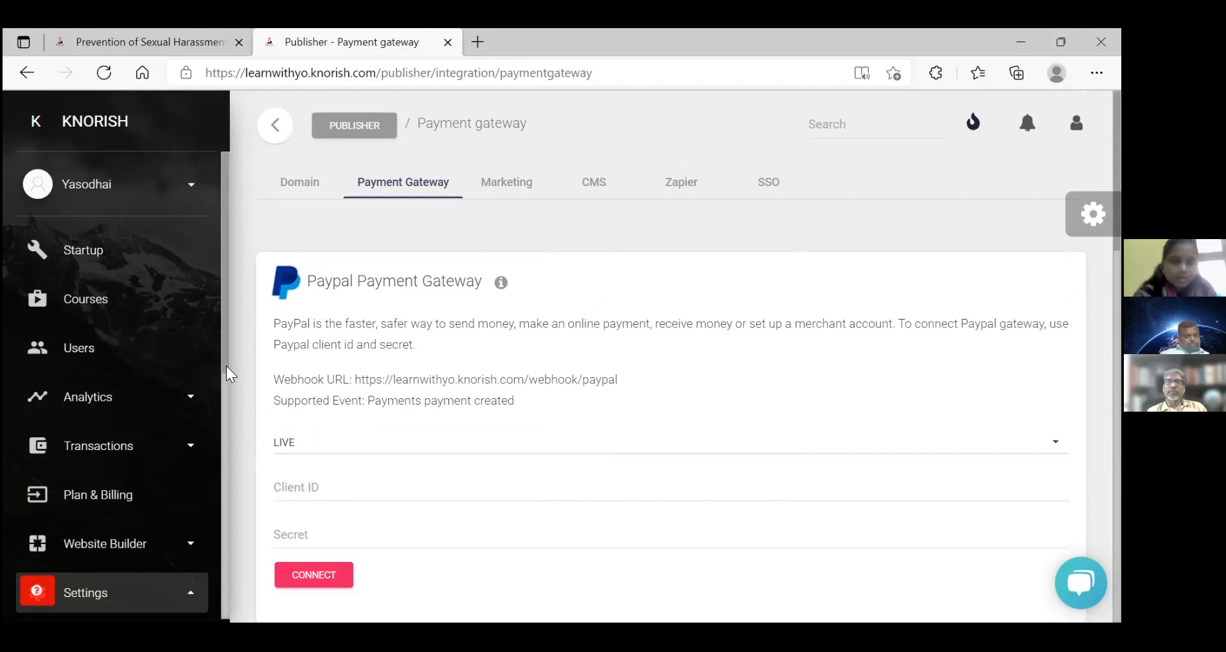
# Step: Collapse the Settings section and view the marketing integrations
pyautogui.moveTo(226, 363); pyautogui.dragTo(228, 432)
pyautogui.click(189, 438)
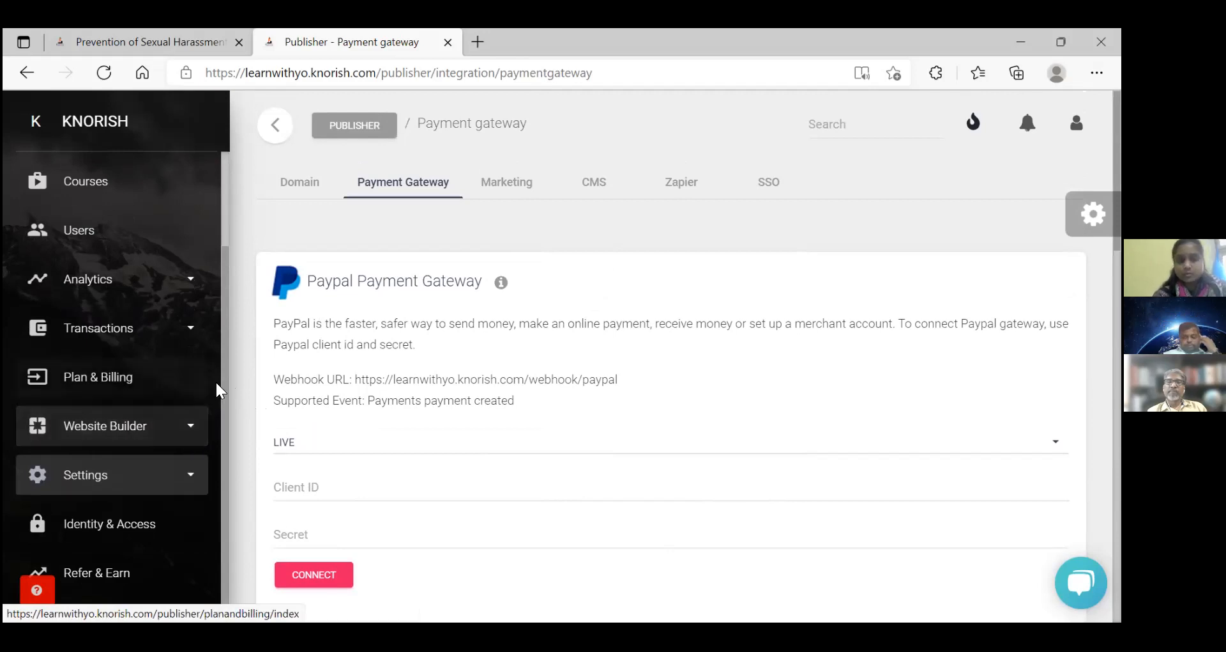
pyautogui.scroll(3, 222, 383)
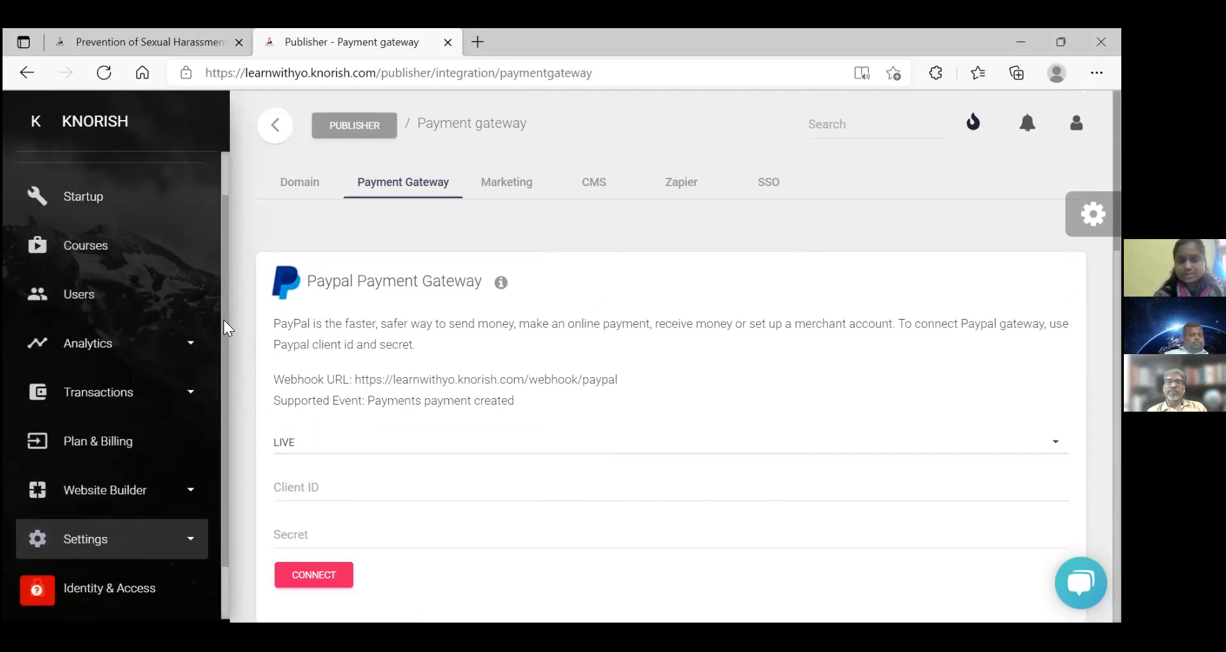
pyautogui.moveTo(232, 274)
pyautogui.mouseDown()
pyautogui.moveTo(224, 385)
pyautogui.moveTo(223, 270)
pyautogui.mouseUp()
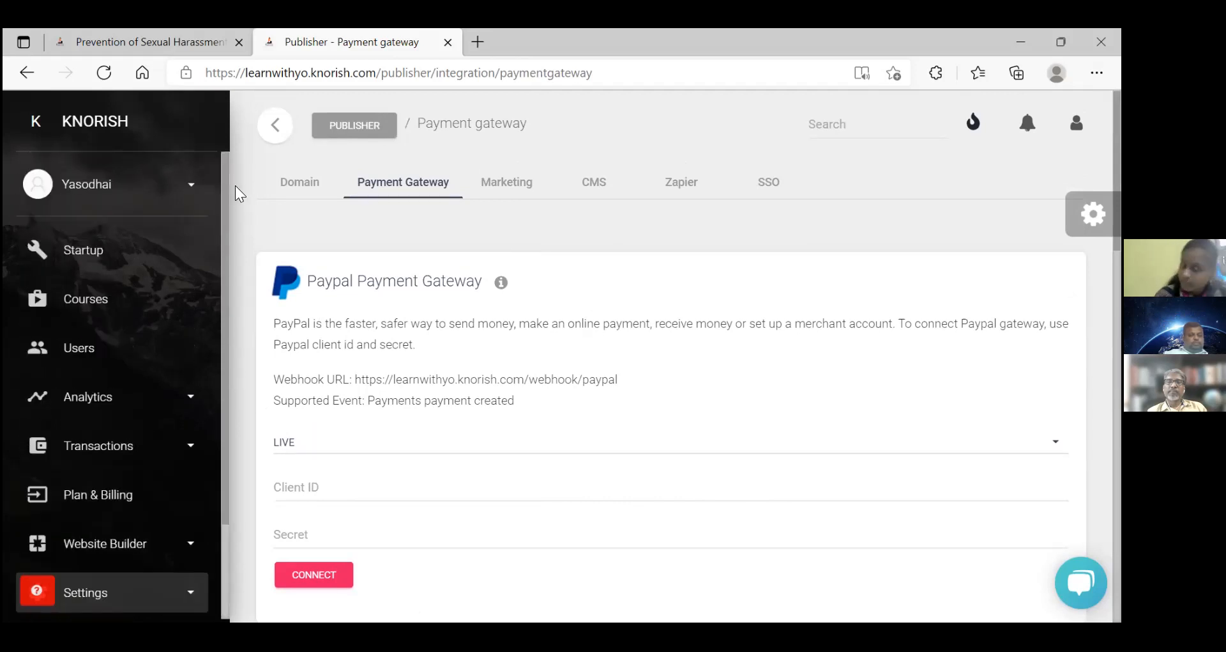
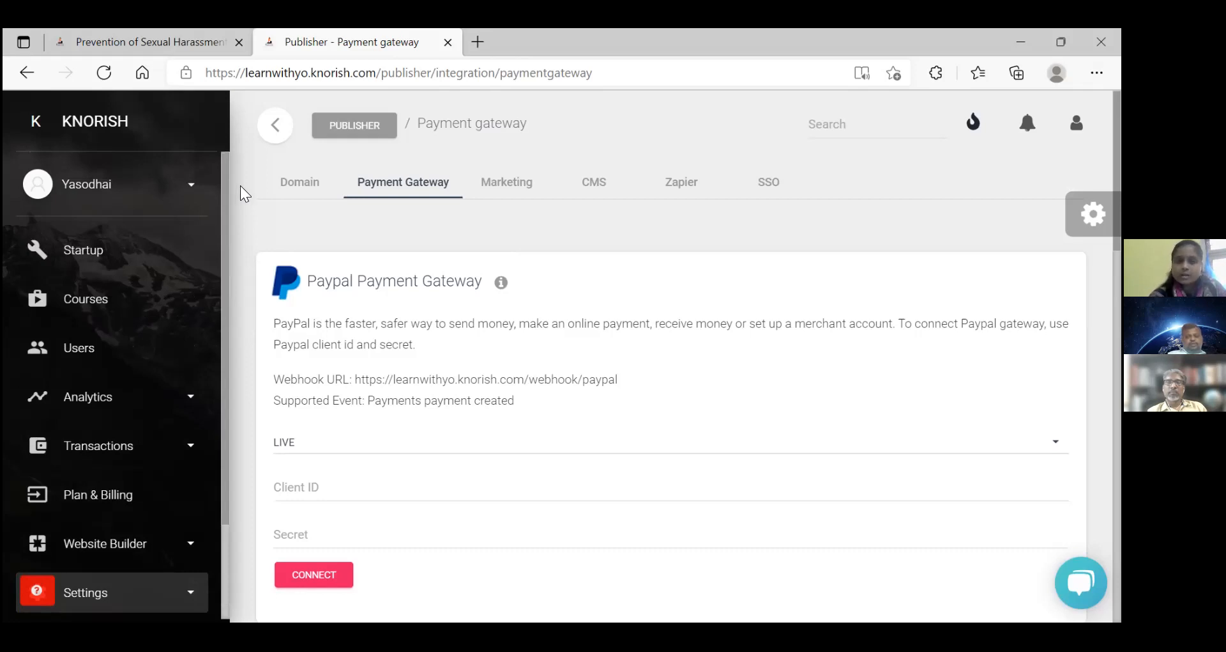
pyautogui.click(497, 192)
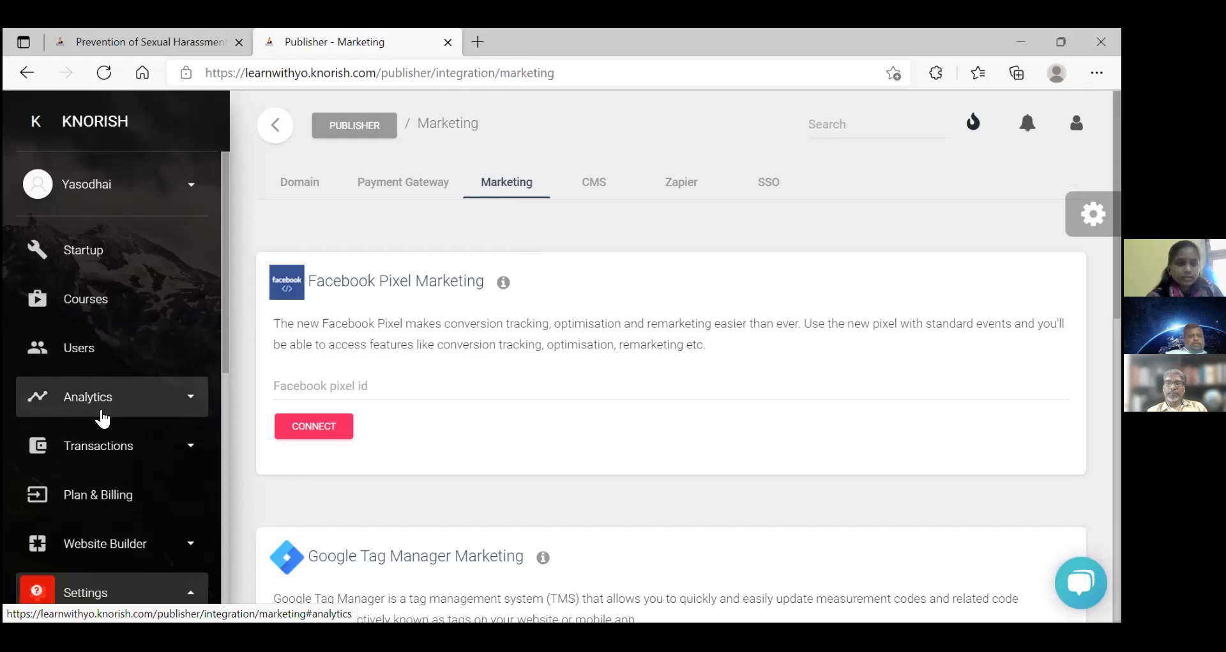
# Step: Open the course earning report from the Transactions section and look over the other transaction options
pyautogui.click(108, 446)
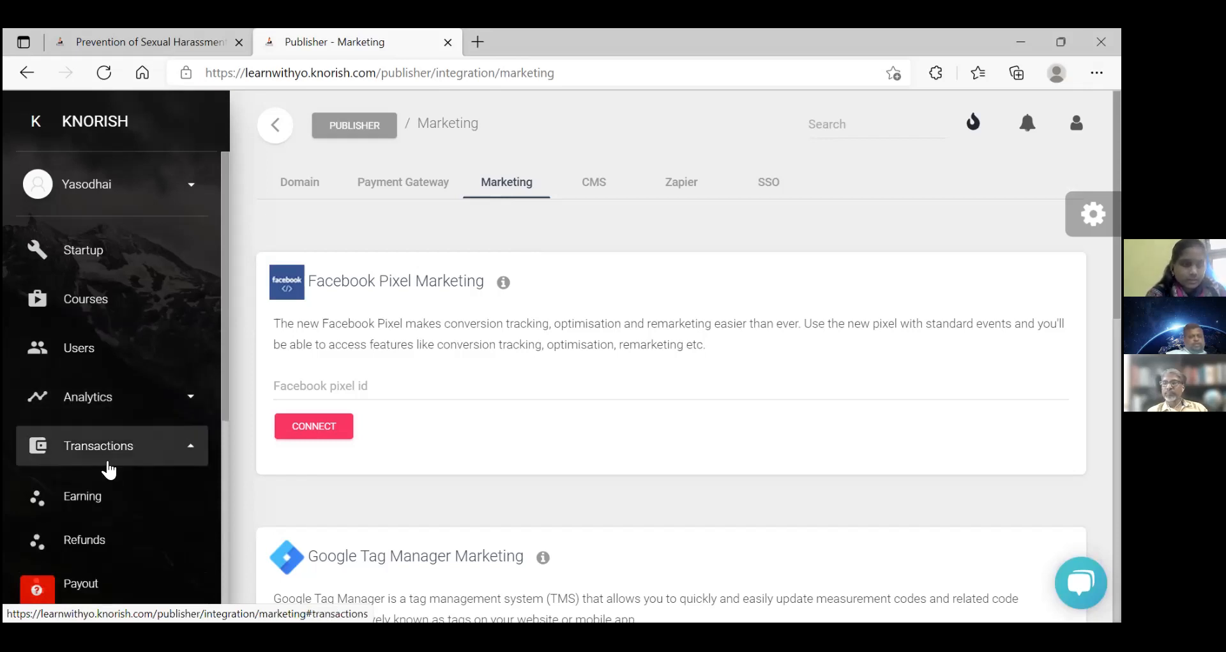
pyautogui.click(84, 496)
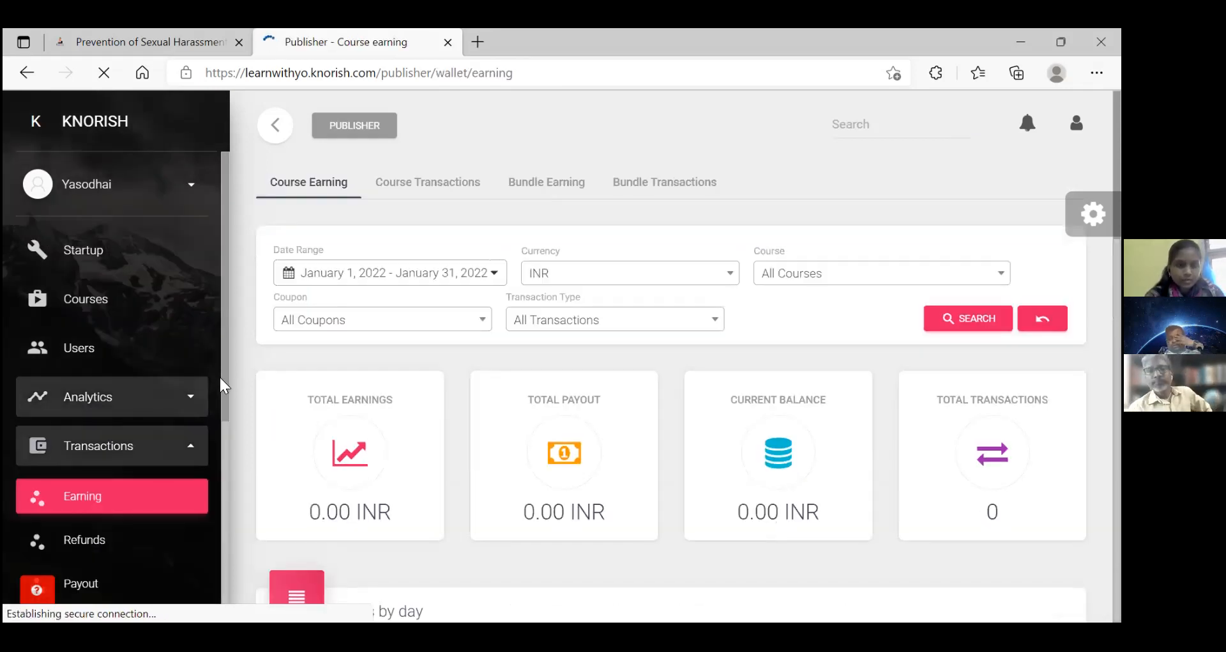
pyautogui.moveTo(219, 390); pyautogui.dragTo(222, 444)
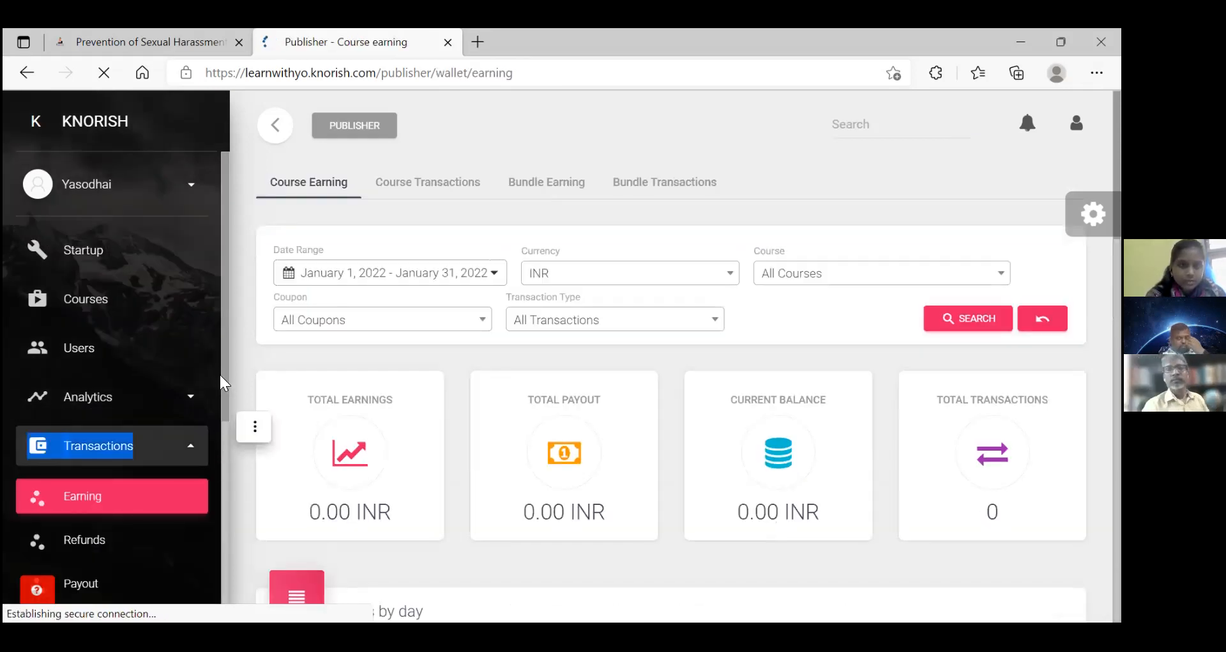
pyautogui.moveTo(223, 374); pyautogui.dragTo(223, 578)
pyautogui.scroll(2, 195, 556)
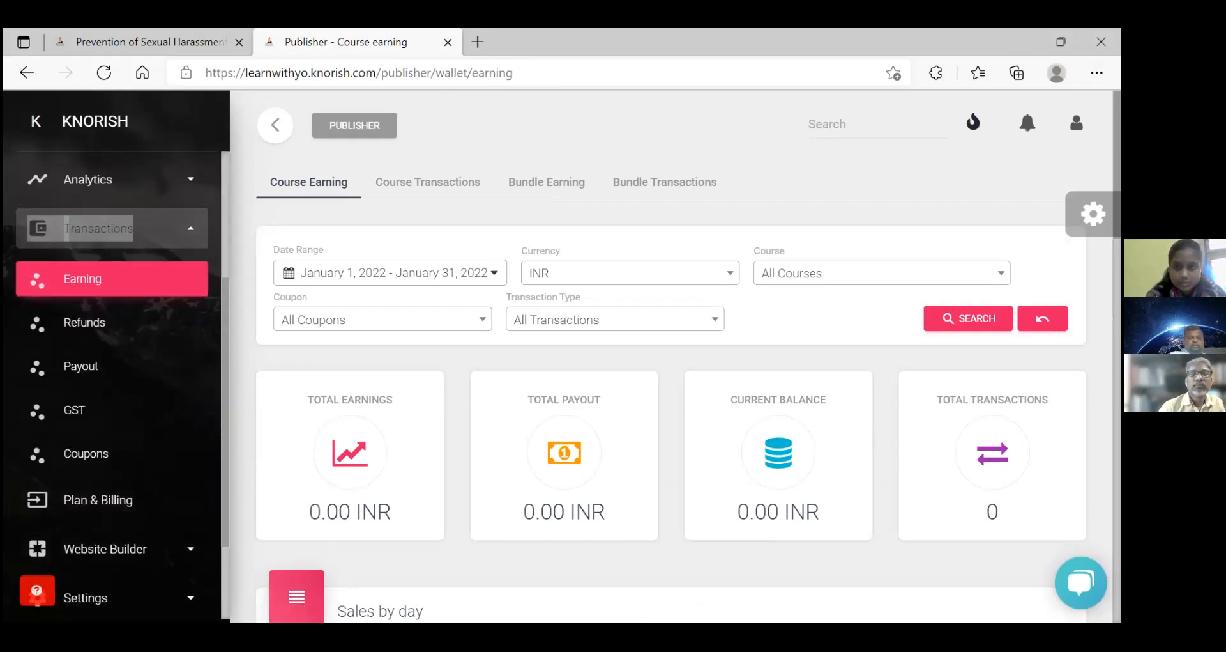
# Step: Examine the course earning totals, the sales by day and earning by course charts, and the recent course earnings list
pyautogui.moveTo(1111, 249); pyautogui.dragTo(1111, 281)
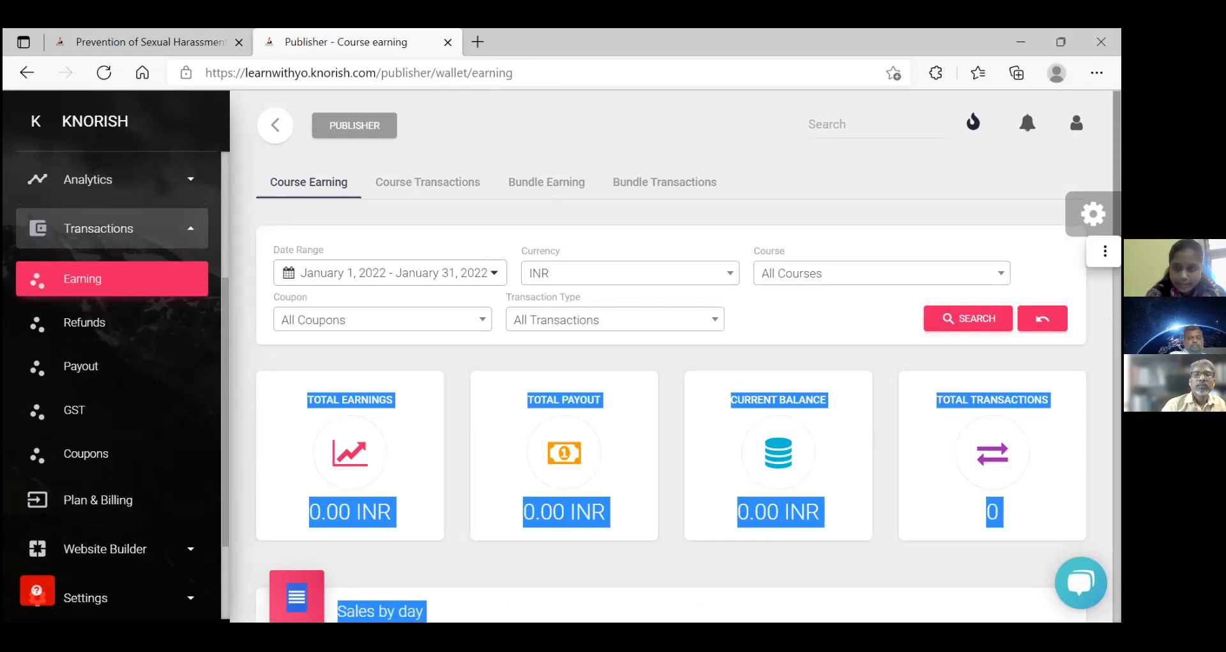
pyautogui.click(1105, 287)
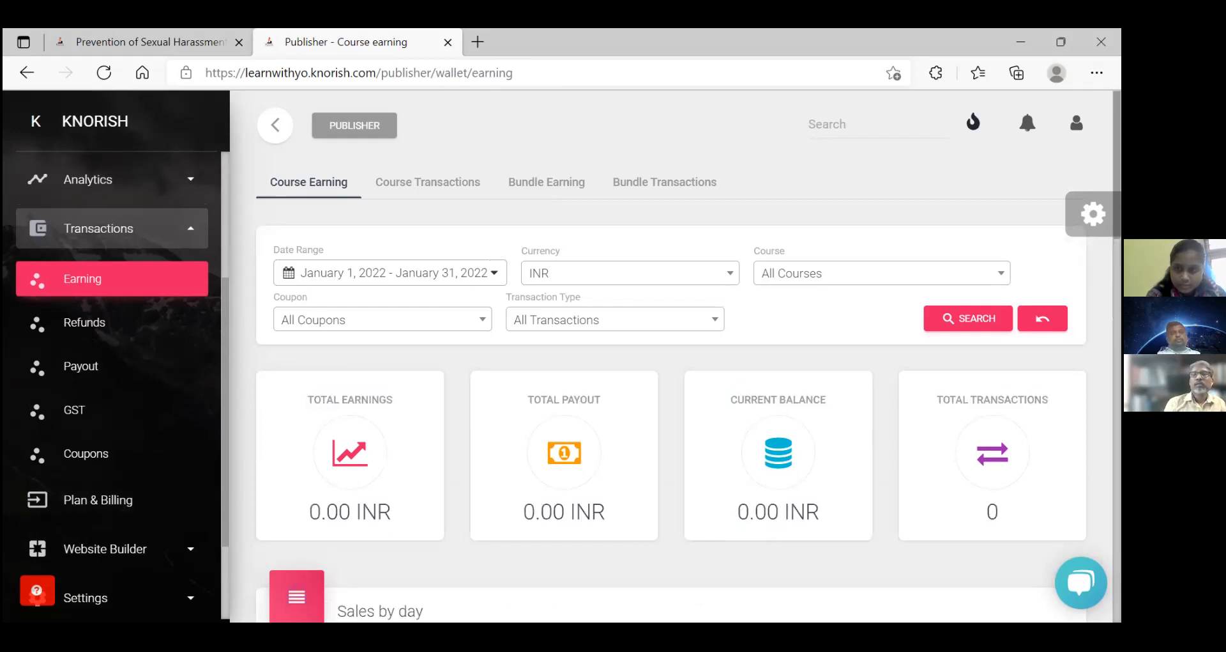
pyautogui.moveTo(1109, 269); pyautogui.dragTo(1109, 294)
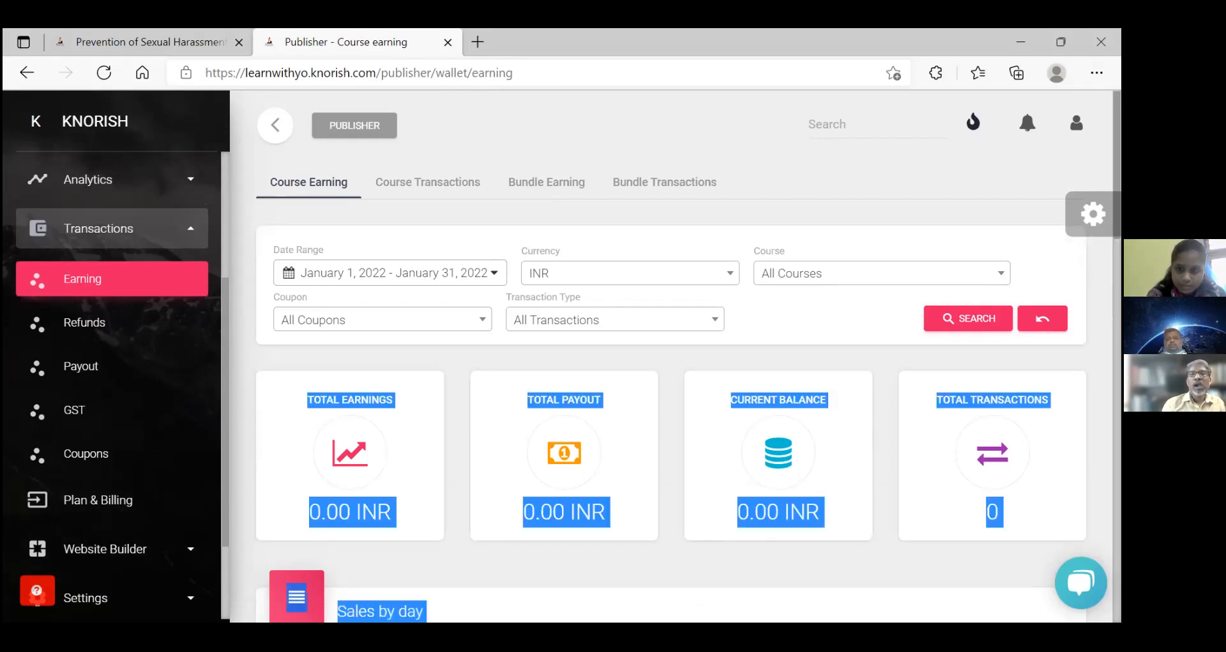
pyautogui.click(1105, 281)
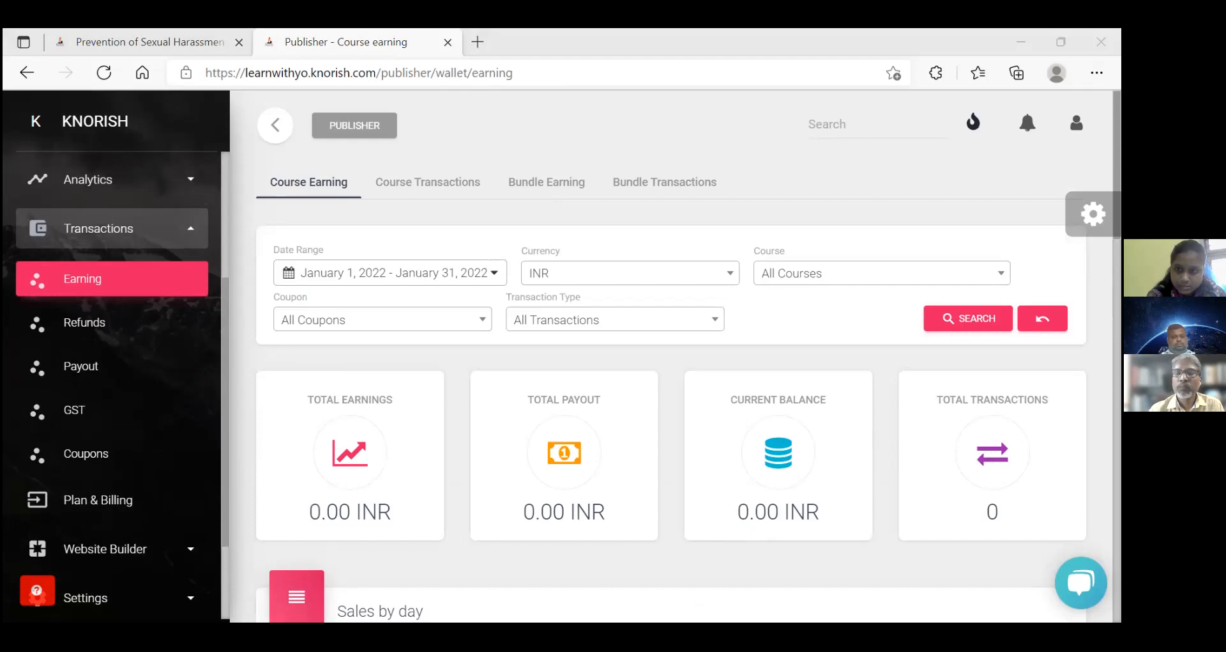
pyautogui.scroll(-15, 672, 358)
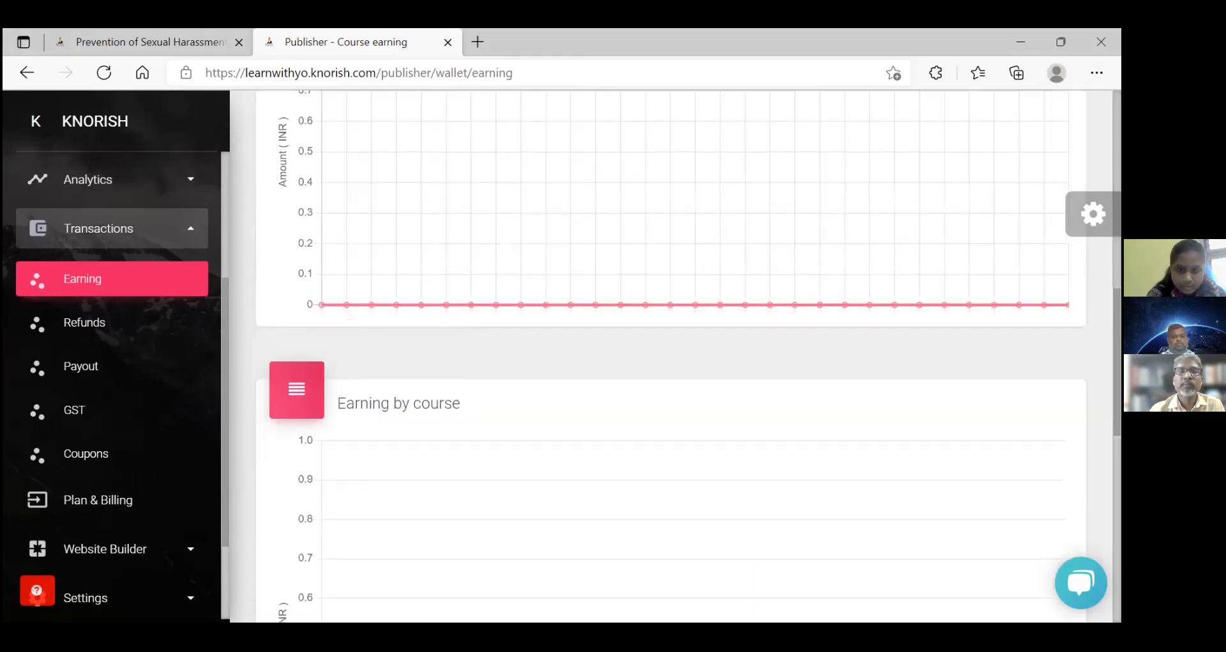
pyautogui.scroll(-5, 671, 358)
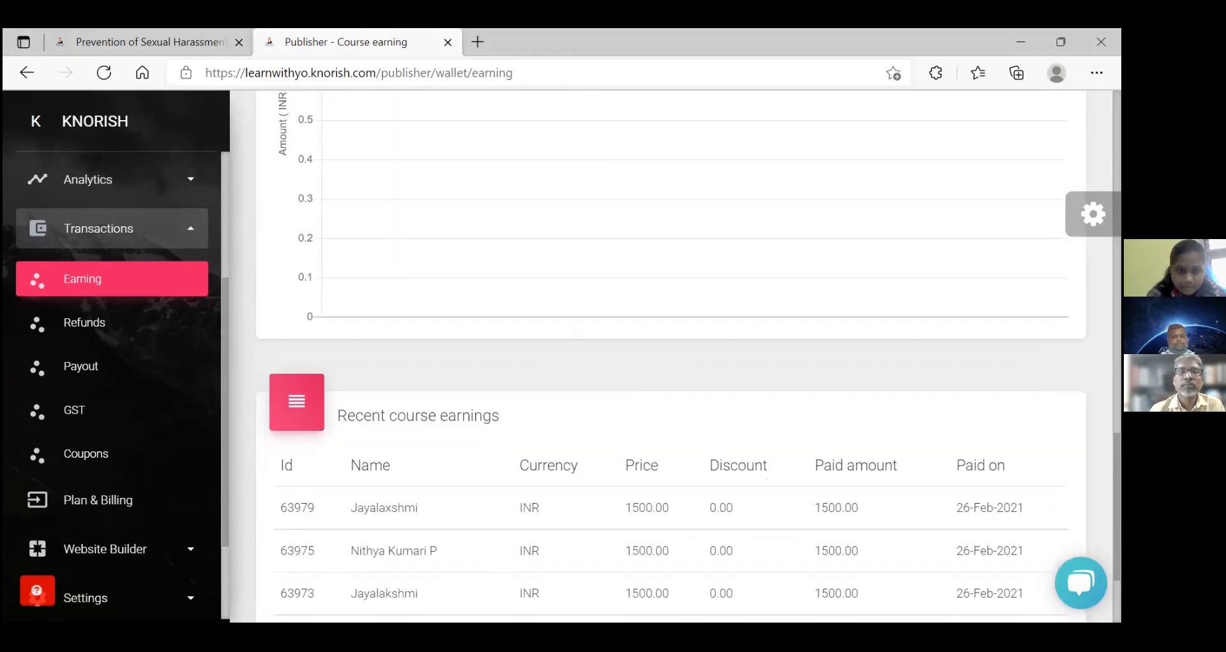
pyautogui.scroll(20, 672, 358)
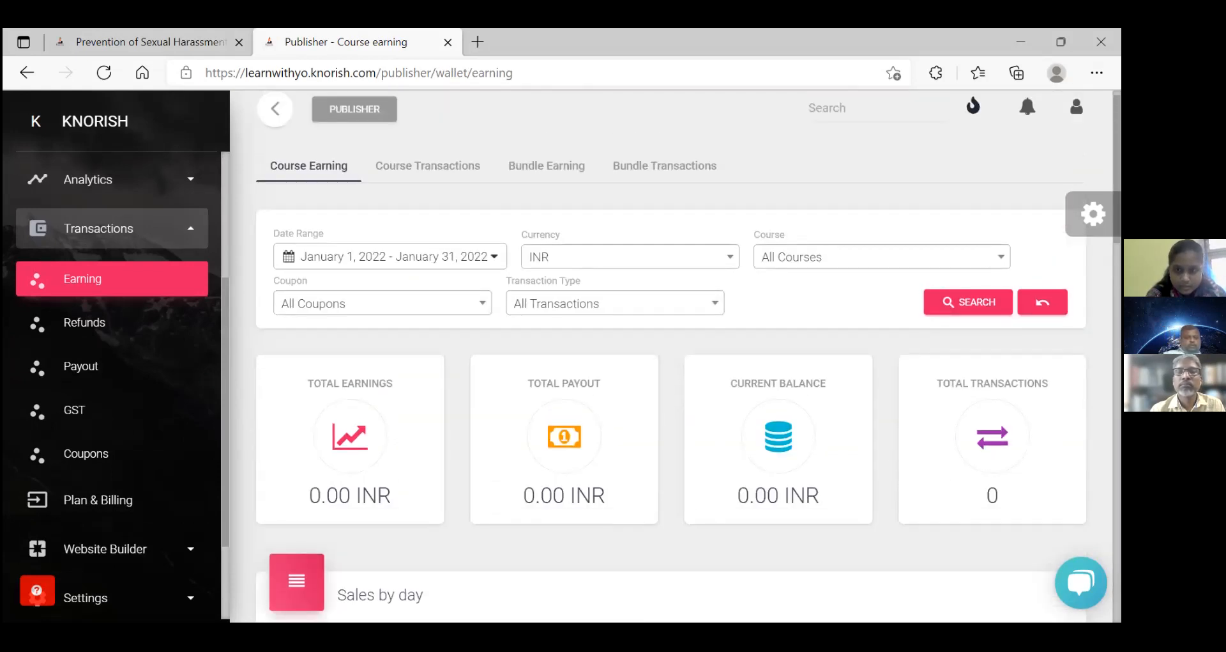
# Step: Filter the course earning report by the Inner Wellness course and run the search
pyautogui.click(996, 258)
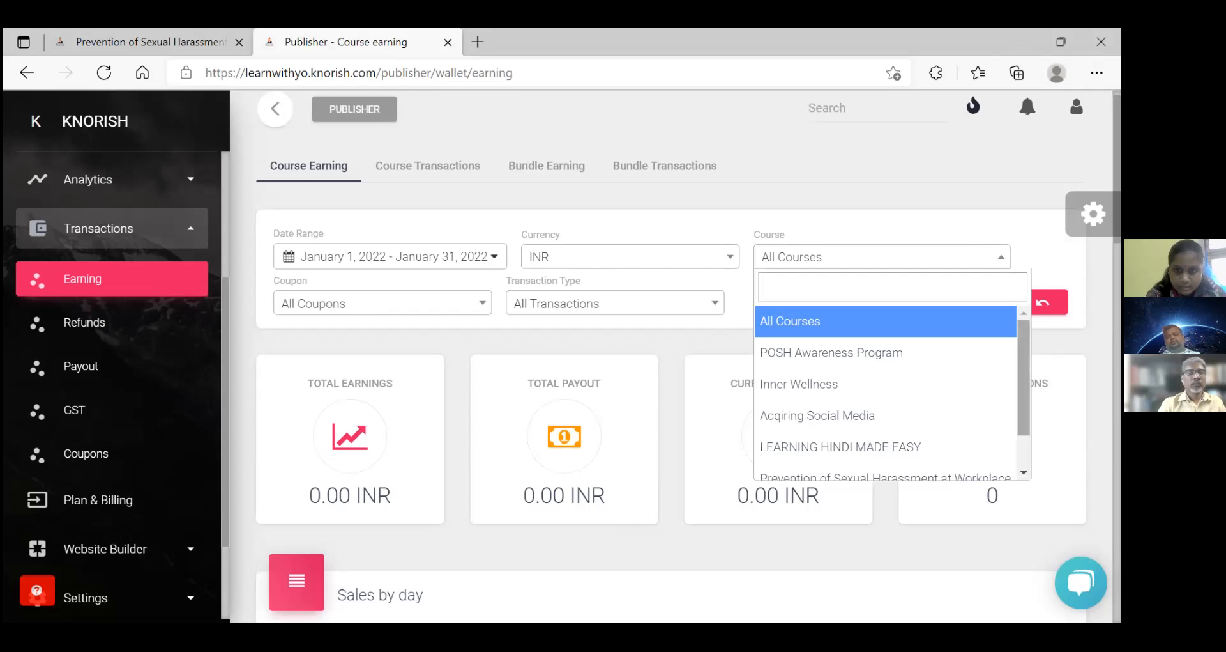
pyautogui.scroll(-1, 888, 390)
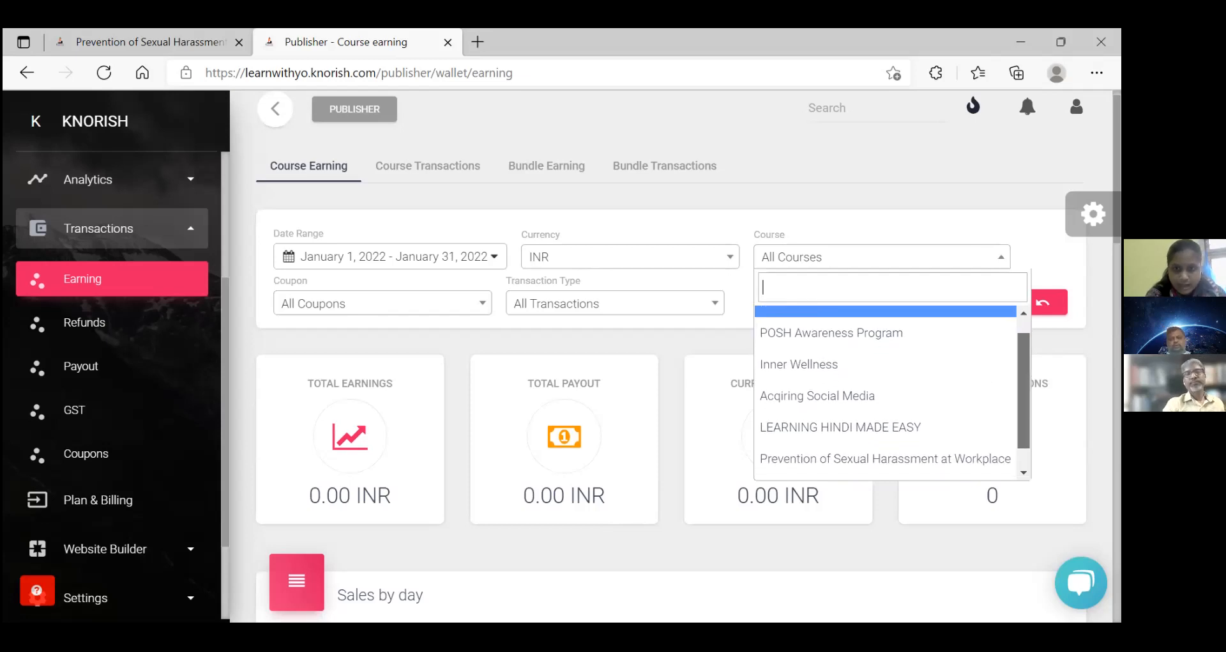
pyautogui.scroll(-1, 888, 390)
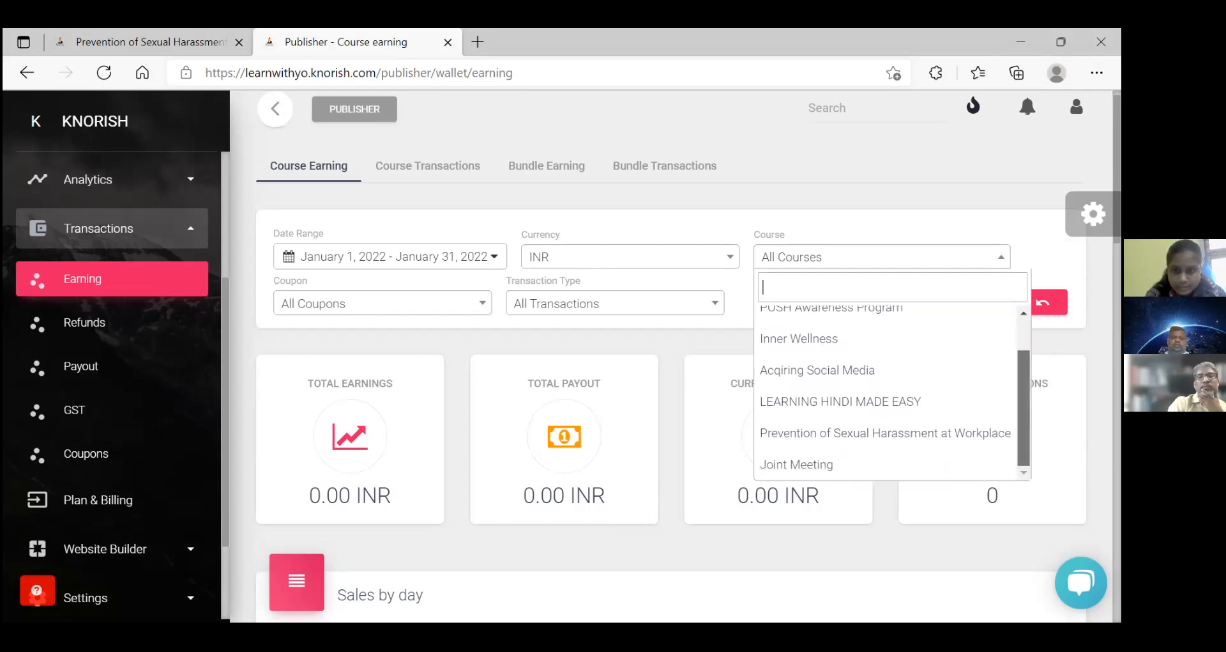
pyautogui.scroll(1, 932, 447)
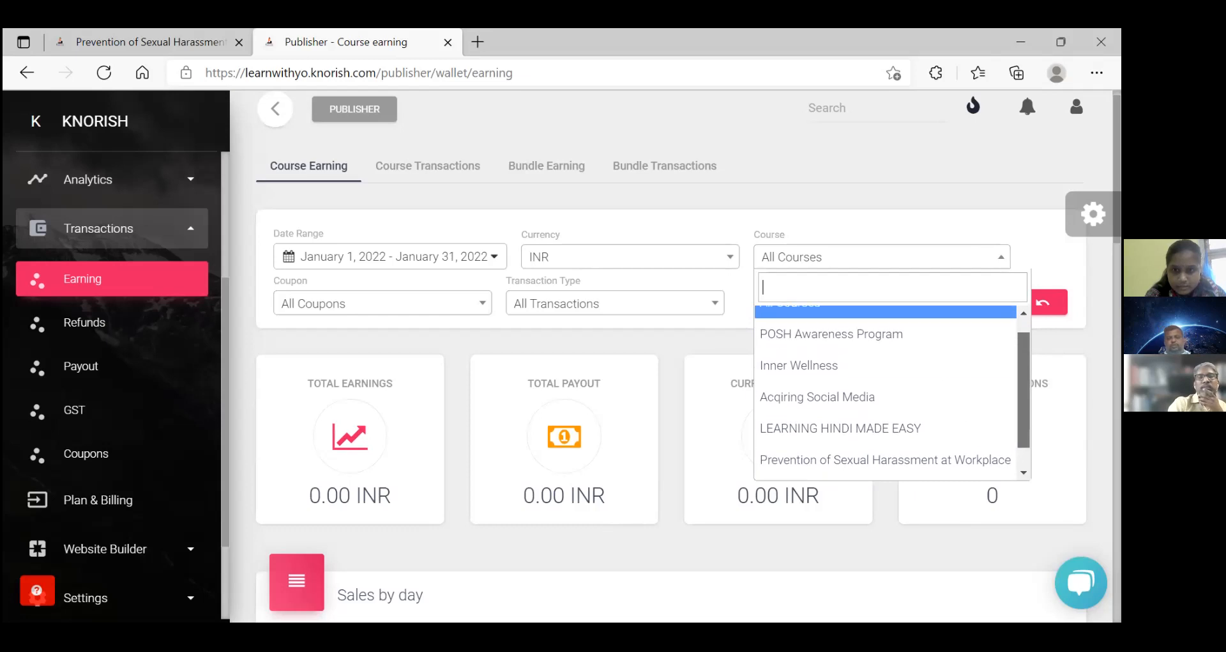
pyautogui.click(935, 372)
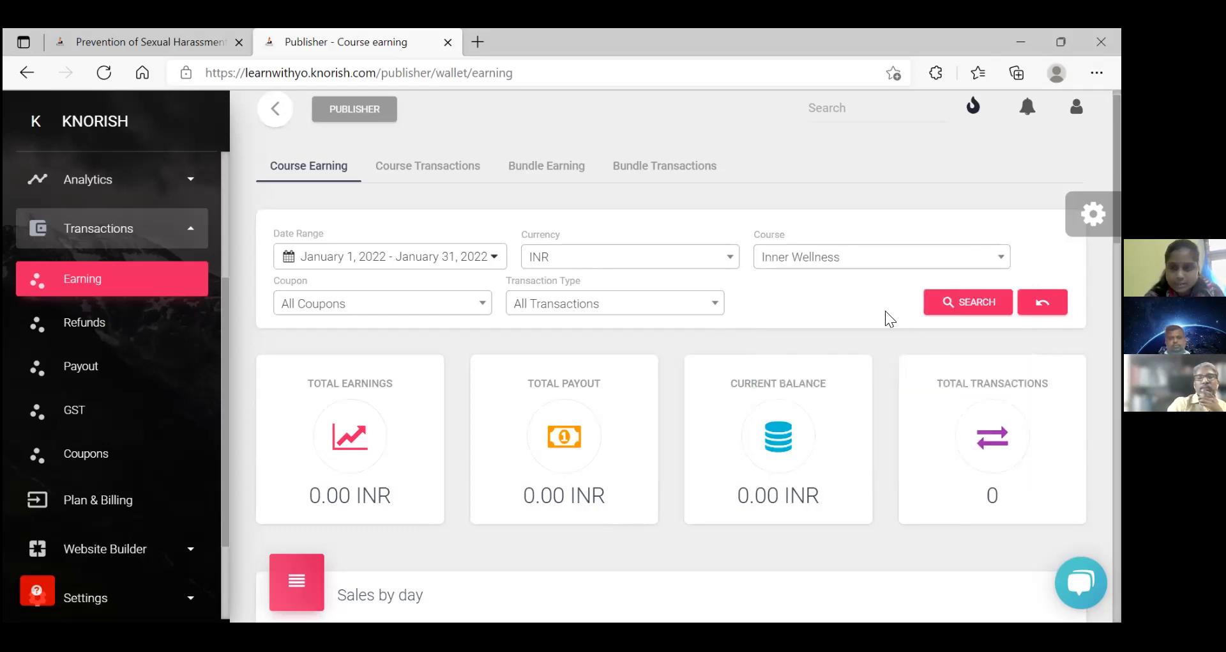
pyautogui.click(941, 304)
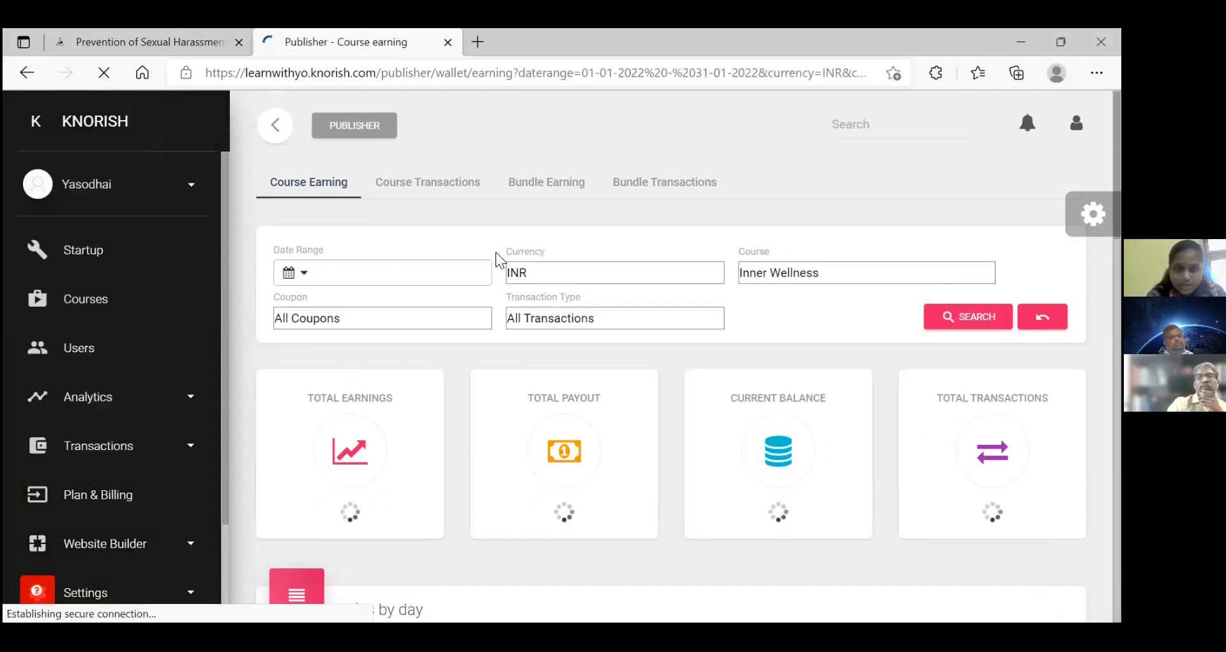
# Step: Set the earning report's date range to Last 1 Year and run the search for the selected course again
pyautogui.click(493, 276)
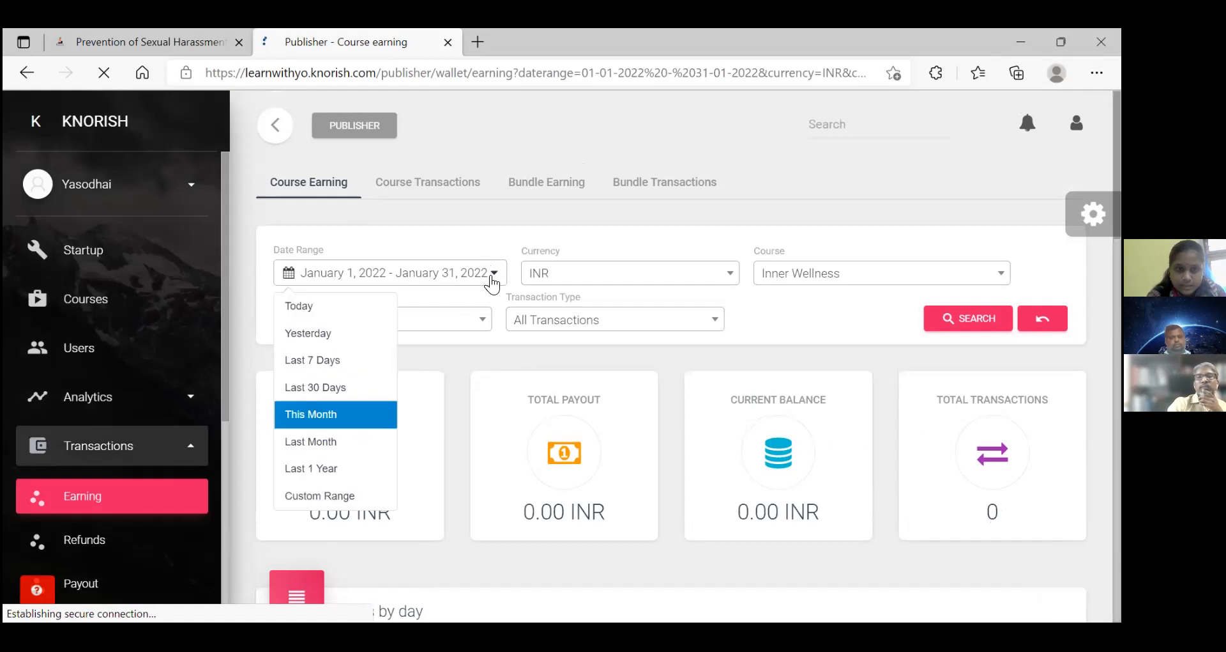
pyautogui.click(357, 470)
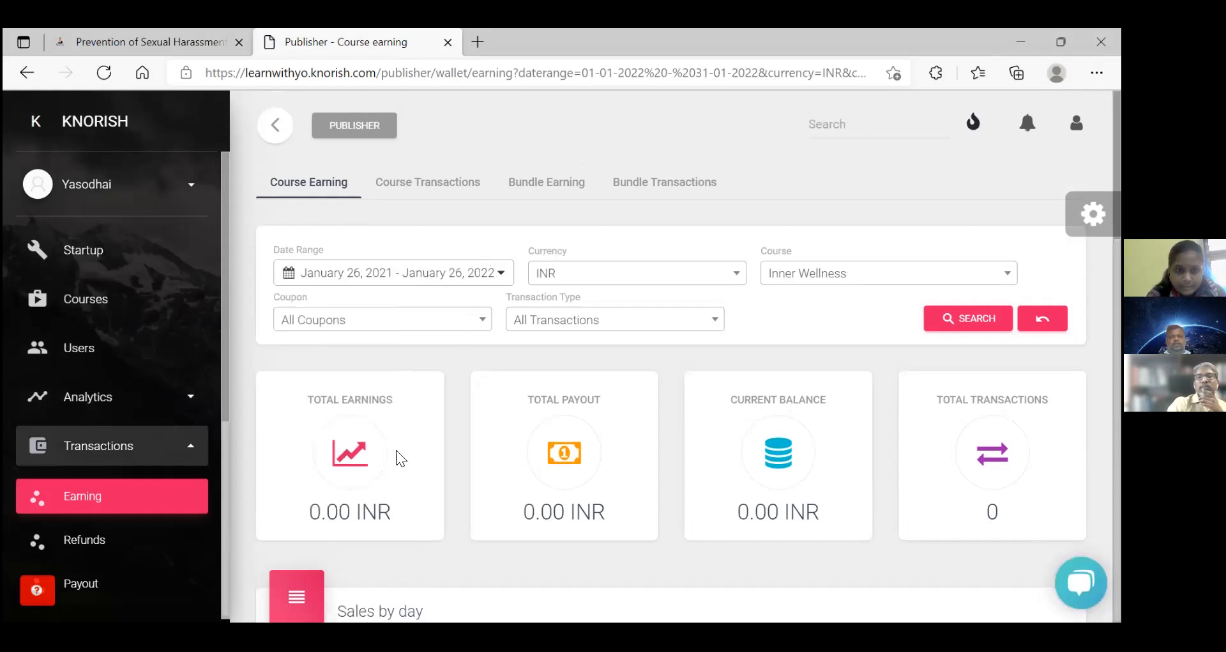
pyautogui.click(982, 319)
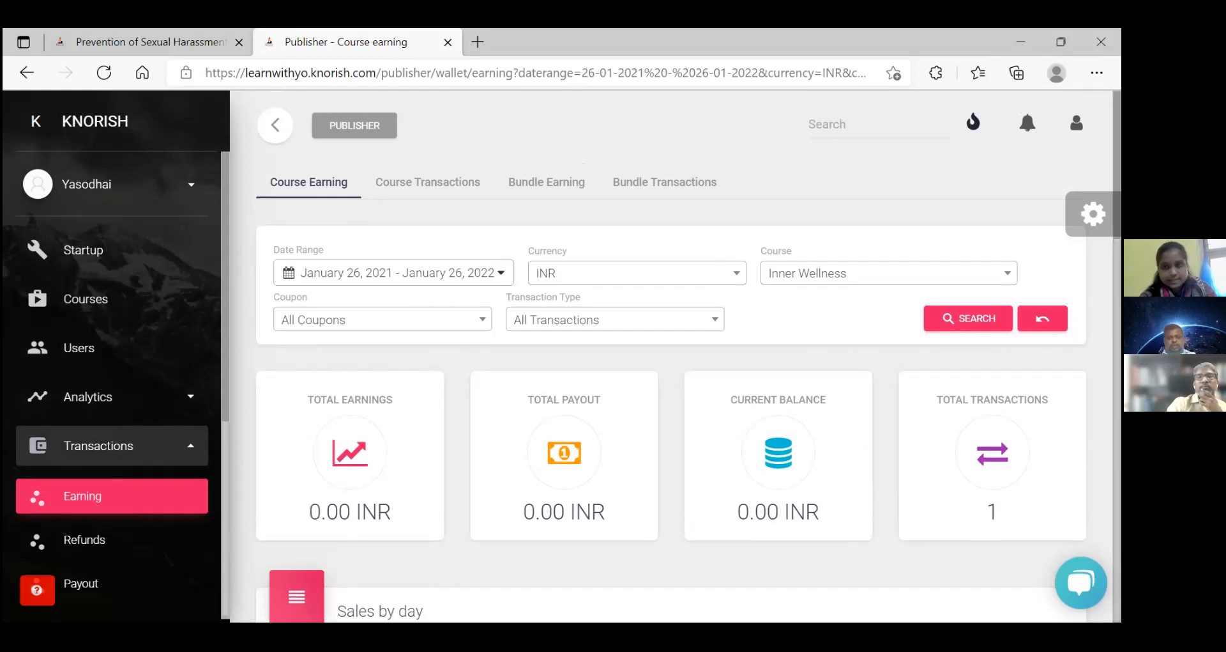
# Step: Review the filtered earning totals, the sales charts and the recent course earnings list, and return to the report filters
pyautogui.scroll(-4, 671, 357)
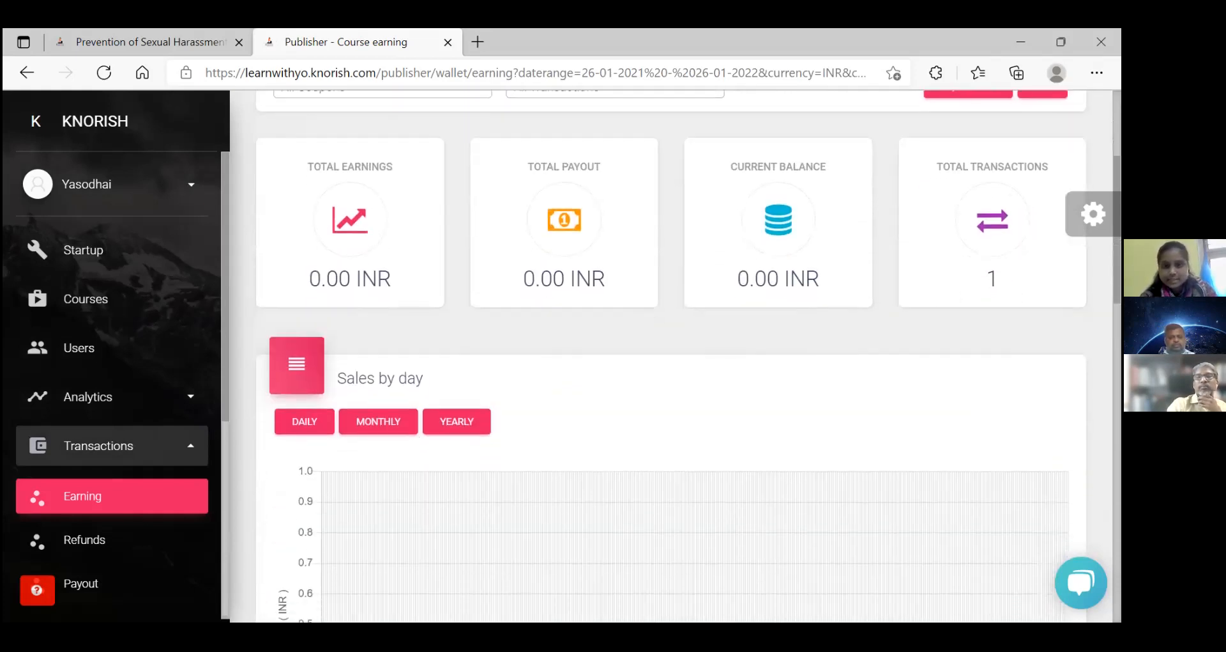
pyautogui.scroll(-2, 672, 358)
pyautogui.scroll(-12, 671, 358)
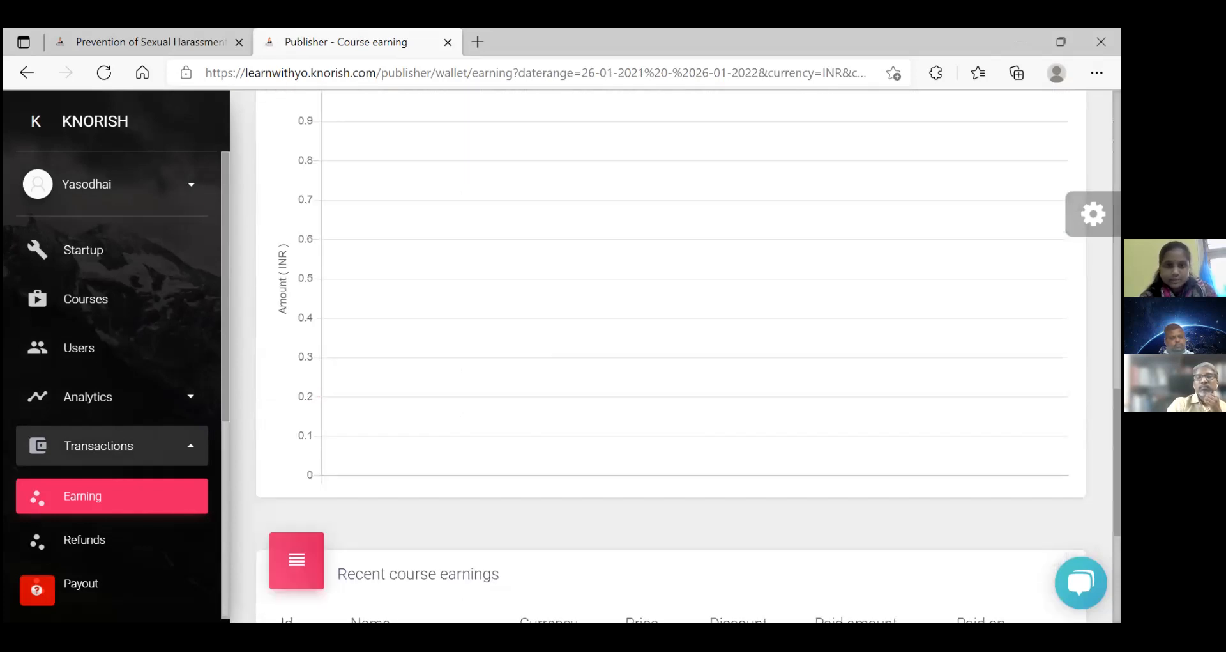
pyautogui.scroll(-5, 672, 358)
pyautogui.scroll(-1, 670, 357)
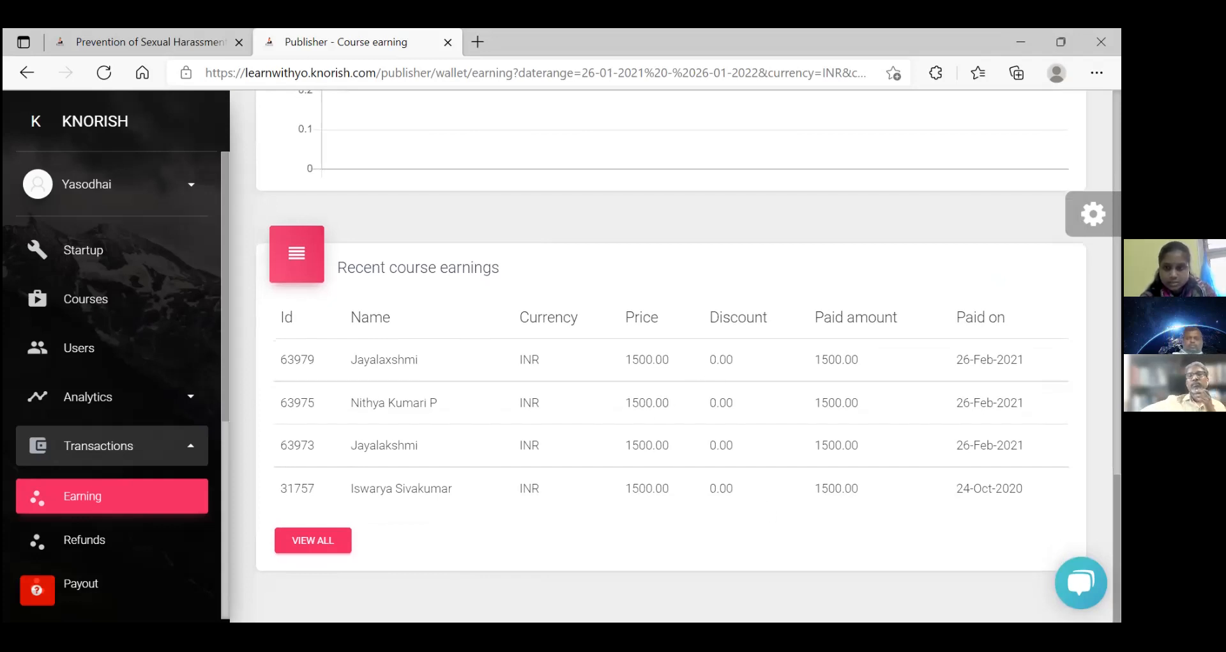
pyautogui.scroll(15, 672, 357)
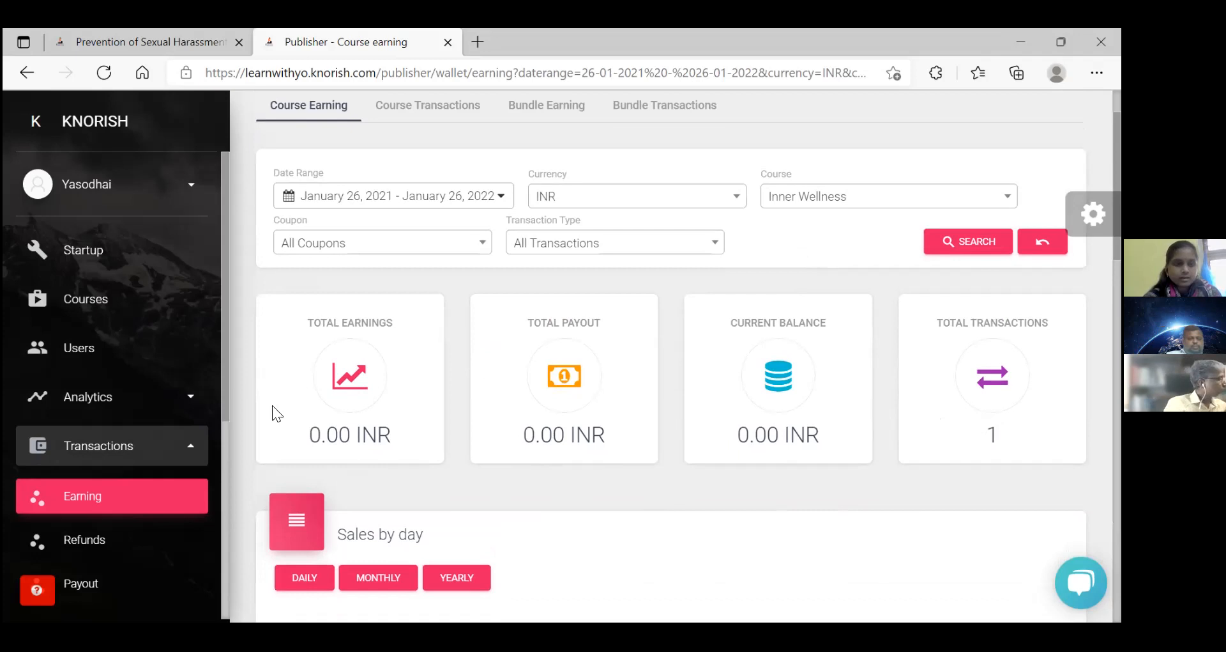
# Step: Look over the publisher sections, clear the accidental text selection and open the Courses page
pyautogui.moveTo(222, 403); pyautogui.dragTo(219, 463)
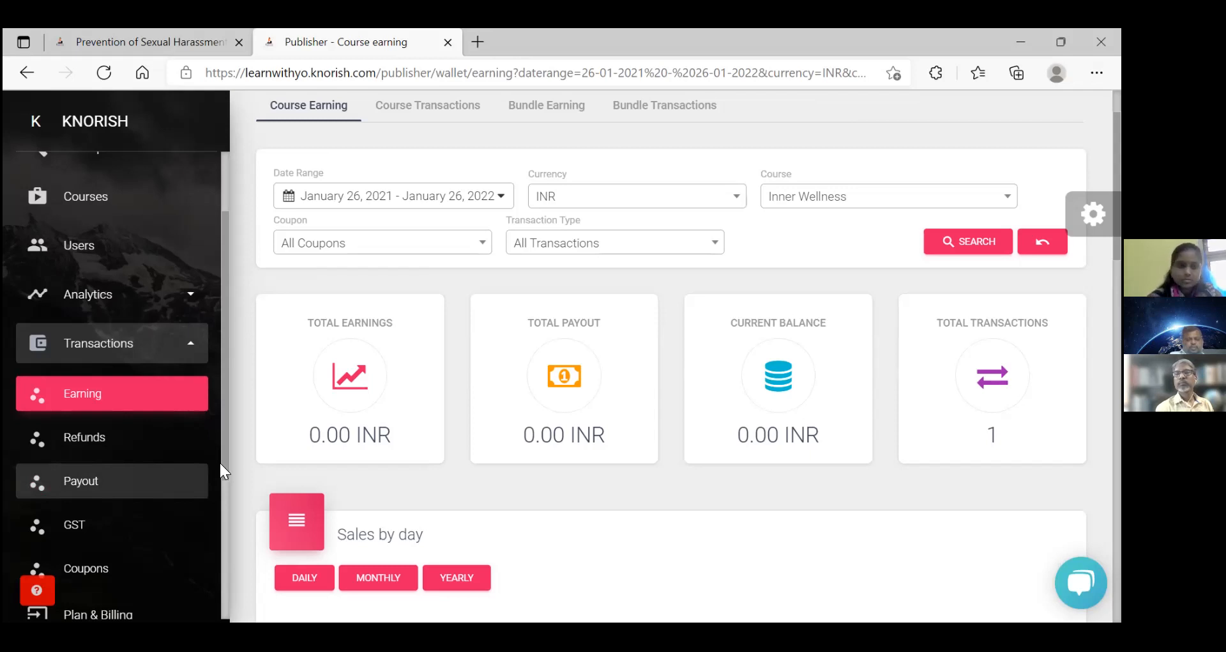
pyautogui.moveTo(221, 458); pyautogui.dragTo(236, 527)
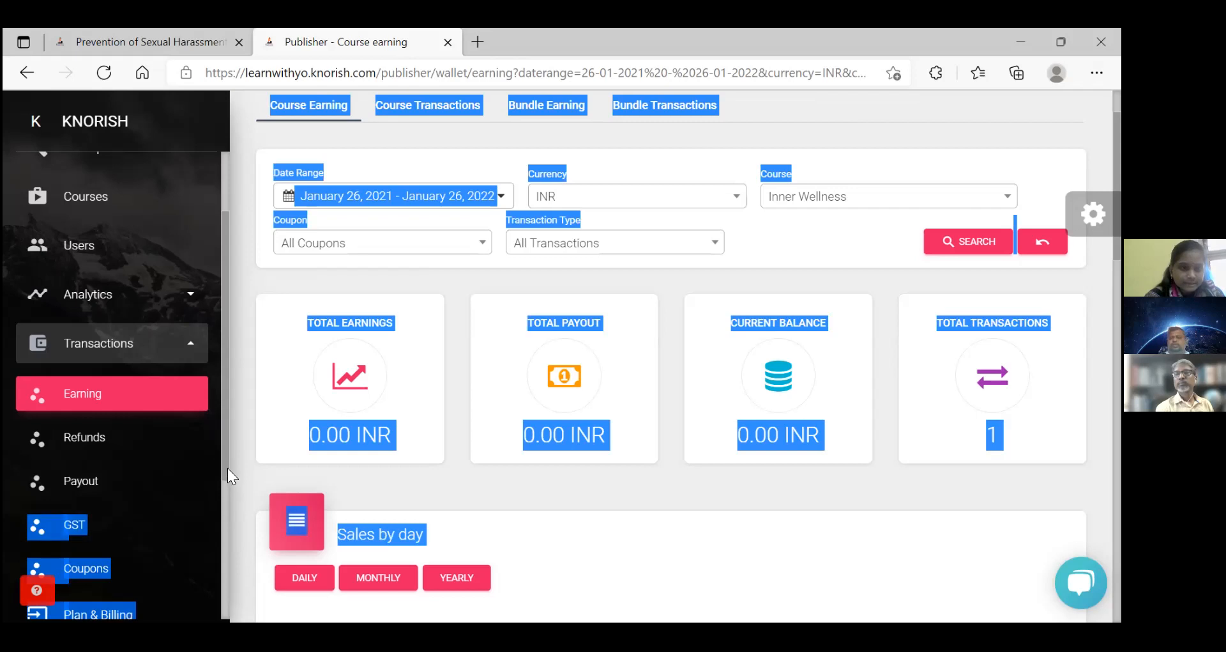
pyautogui.scroll(-4, 223, 464)
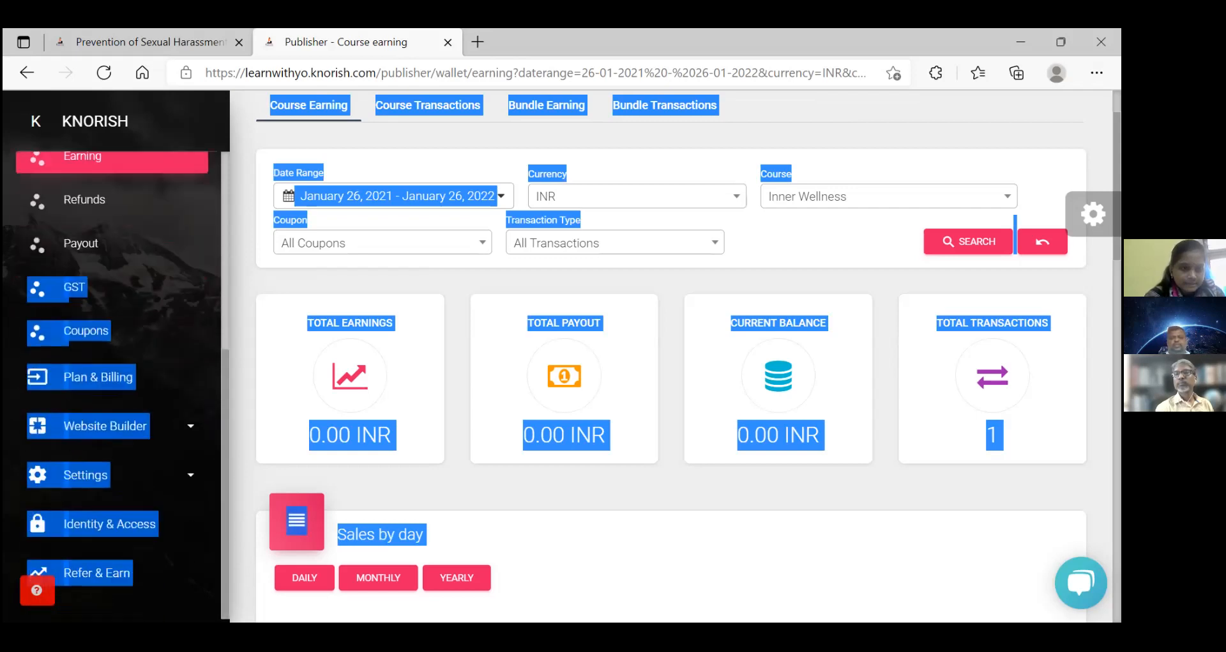
pyautogui.scroll(6, 233, 436)
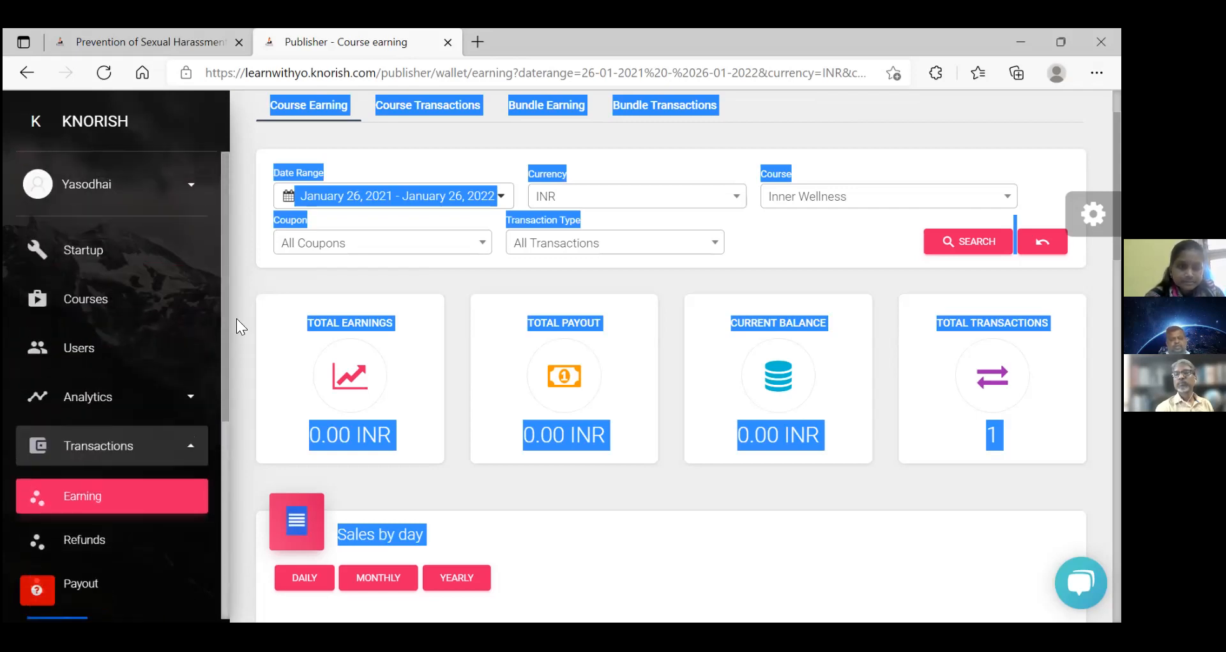
pyautogui.click(191, 200)
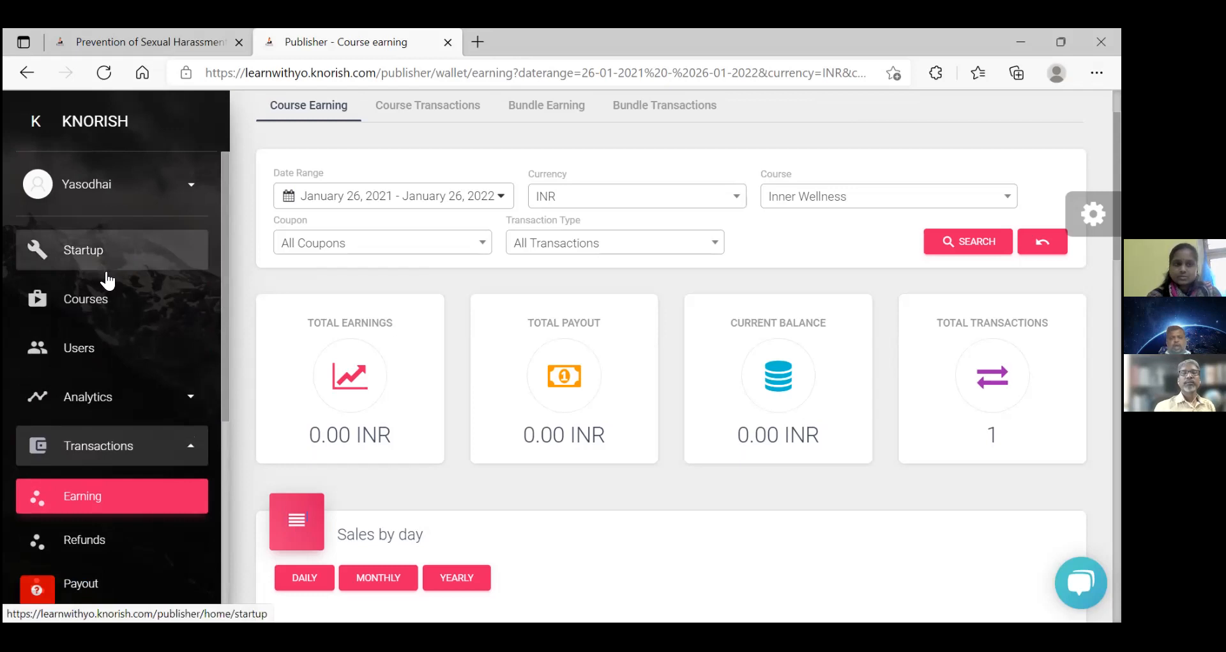
pyautogui.click(107, 300)
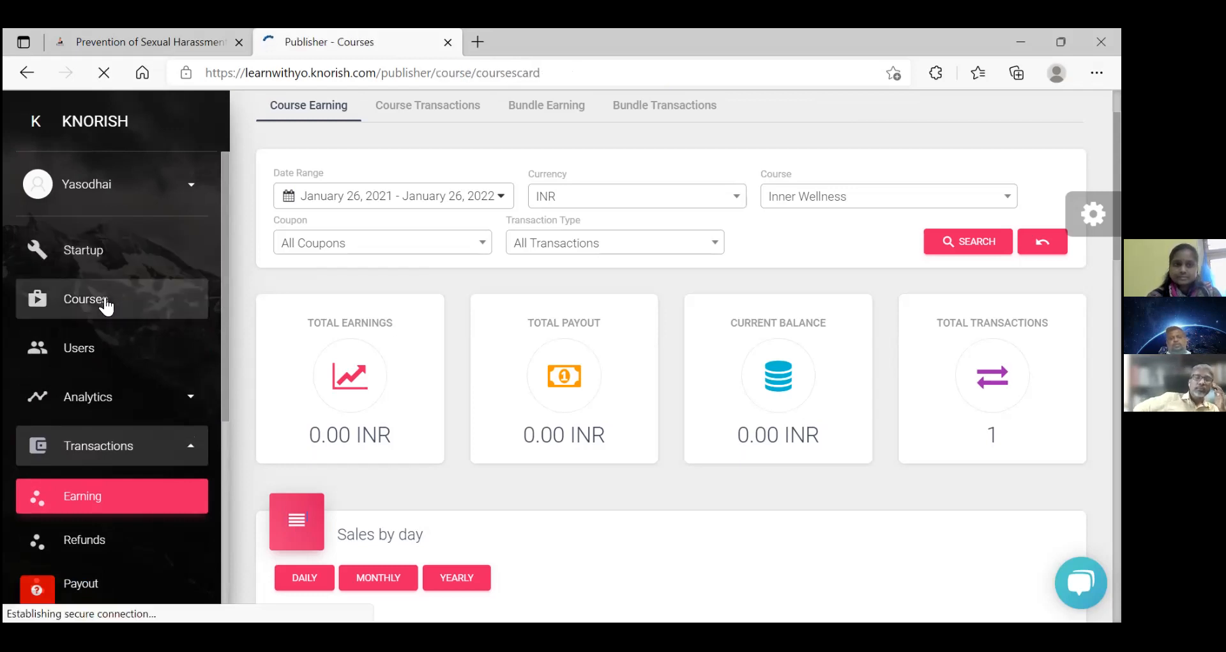